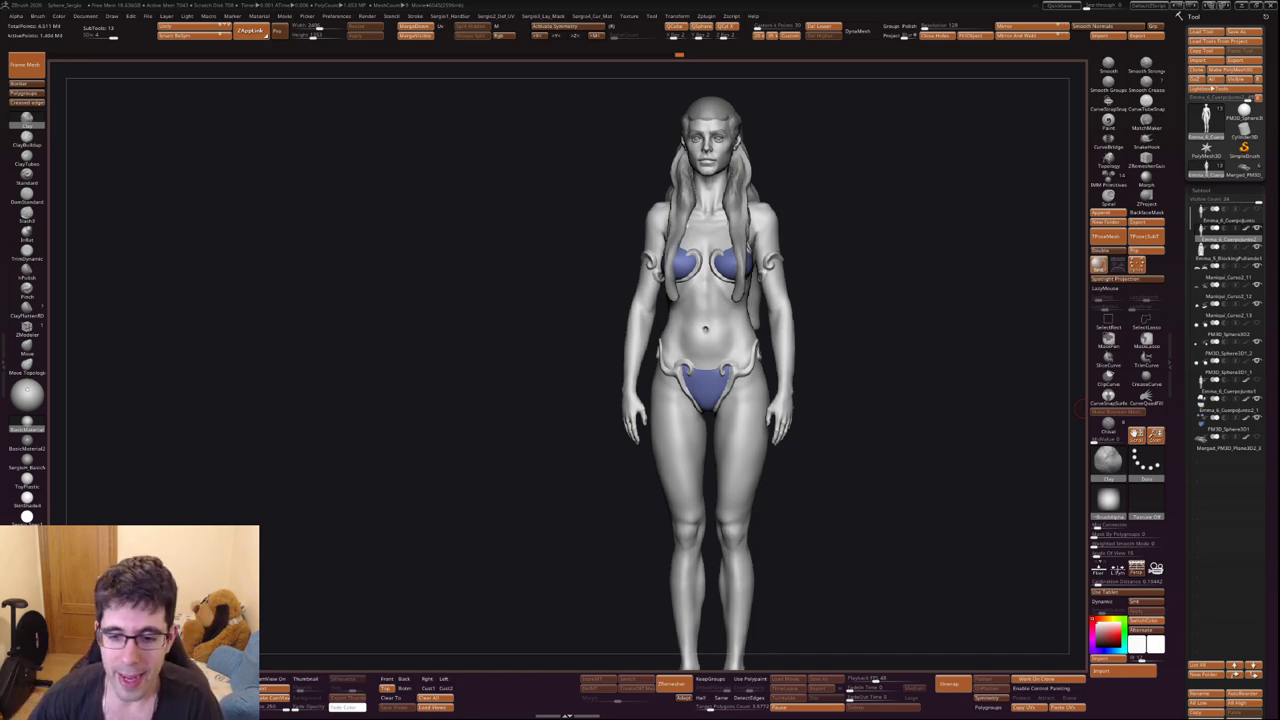
Solo the body subtool to hide the hair and bikini, then orbit around it toward the back.
{"action": "right_click_drag", "start_coordinate": [690, 362], "coordinate": [640, 365]}
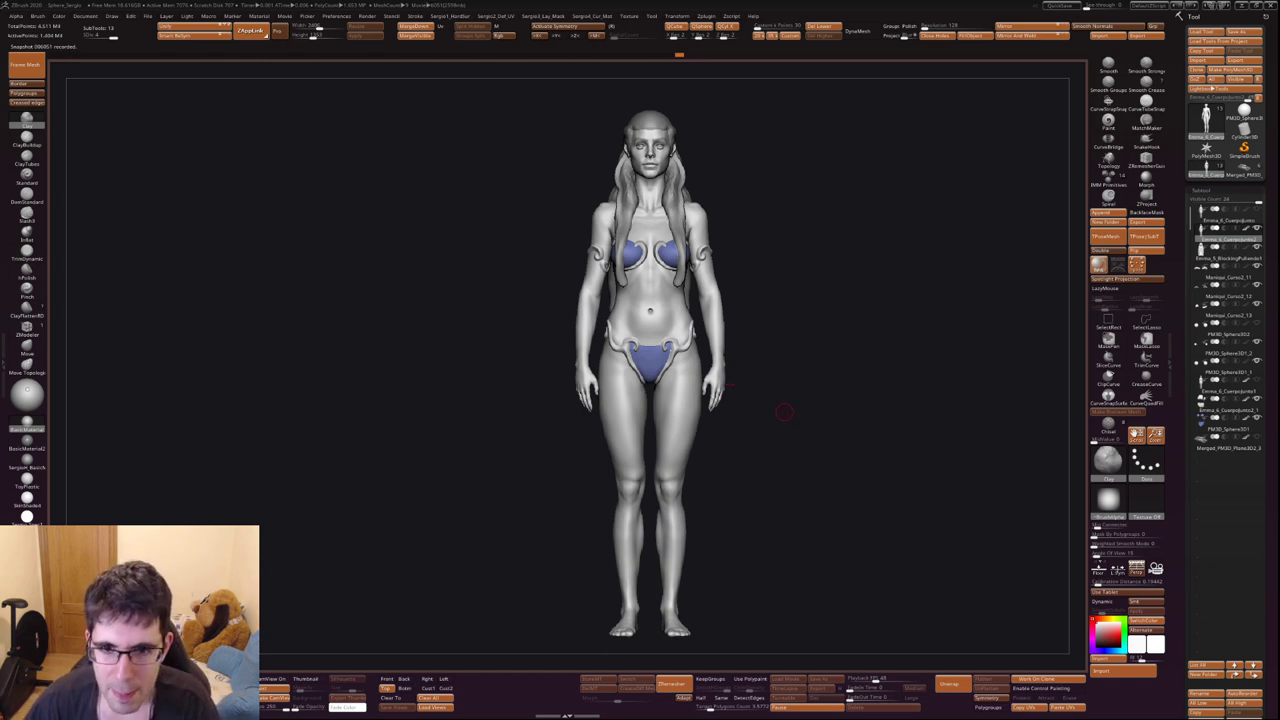
{"action": "mouse_move", "coordinate": [730, 377]}
{"action": "left_mouse_down"}
{"action": "mouse_move", "coordinate": [741, 400]}
{"action": "mouse_move", "coordinate": [790, 403]}
{"action": "mouse_move", "coordinate": [619, 336]}
{"action": "left_mouse_up"}
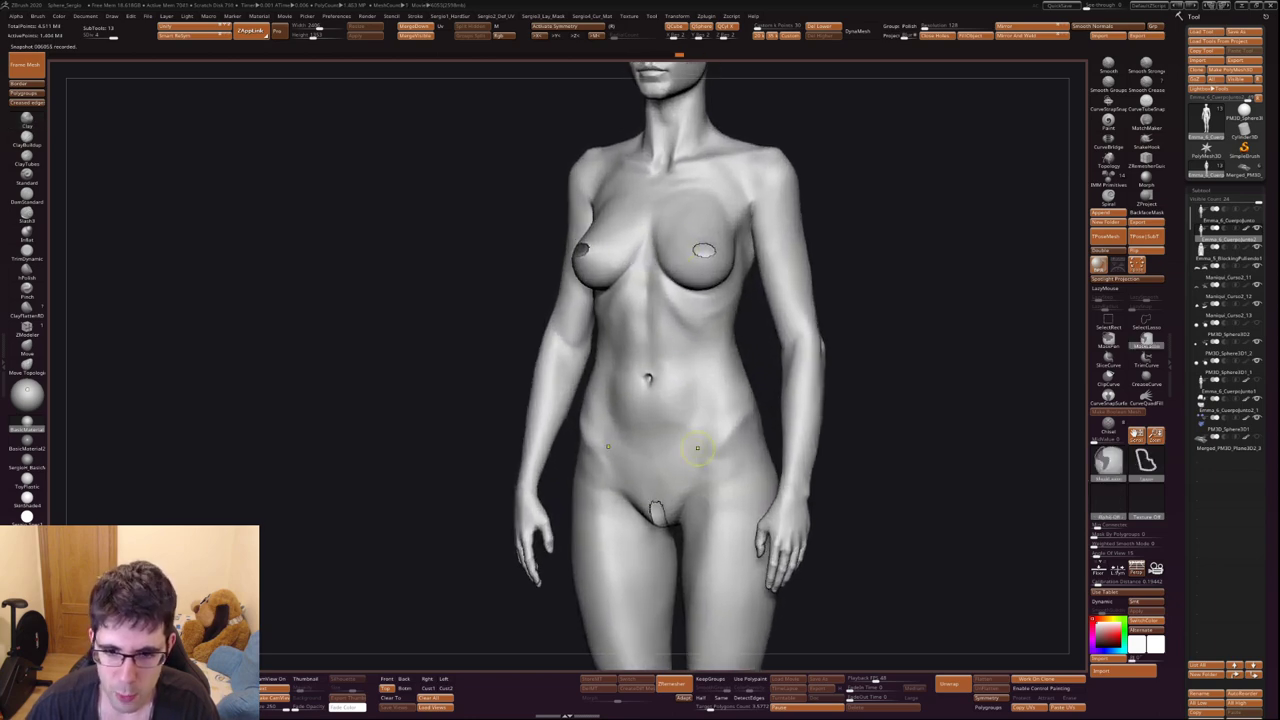
{"action": "key", "text": "f"}
{"action": "mouse_move", "coordinate": [703, 446]}
{"action": "left_mouse_down"}
{"action": "mouse_move", "coordinate": [670, 314]}
{"action": "mouse_move", "coordinate": [674, 376]}
{"action": "left_mouse_up"}
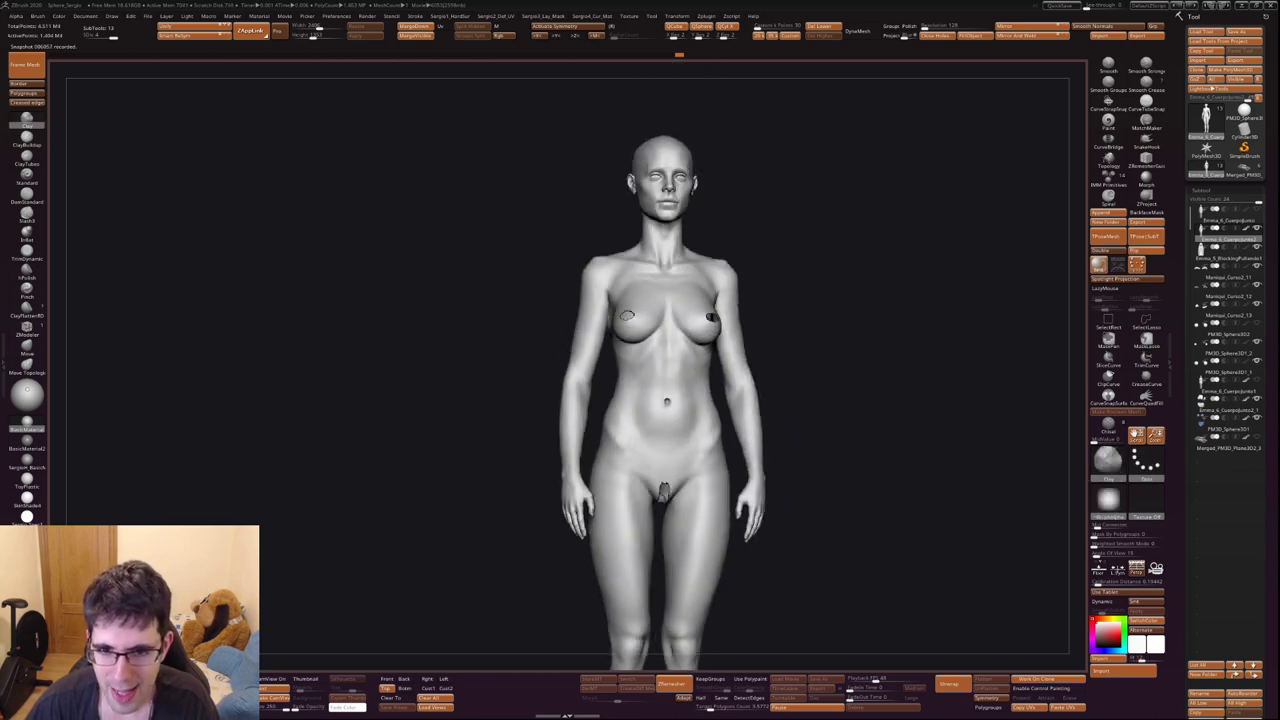
{"action": "mouse_move", "coordinate": [700, 428]}
{"action": "left_mouse_down"}
{"action": "mouse_move", "coordinate": [659, 326]}
{"action": "mouse_move", "coordinate": [700, 400]}
{"action": "mouse_move", "coordinate": [735, 358]}
{"action": "mouse_move", "coordinate": [757, 360]}
{"action": "mouse_move", "coordinate": [754, 443]}
{"action": "mouse_move", "coordinate": [814, 398]}
{"action": "left_mouse_up"}
{"action": "mouse_move", "coordinate": [752, 437]}
{"action": "left_mouse_down"}
{"action": "mouse_move", "coordinate": [560, 440]}
{"action": "mouse_move", "coordinate": [681, 352]}
{"action": "left_mouse_up"}
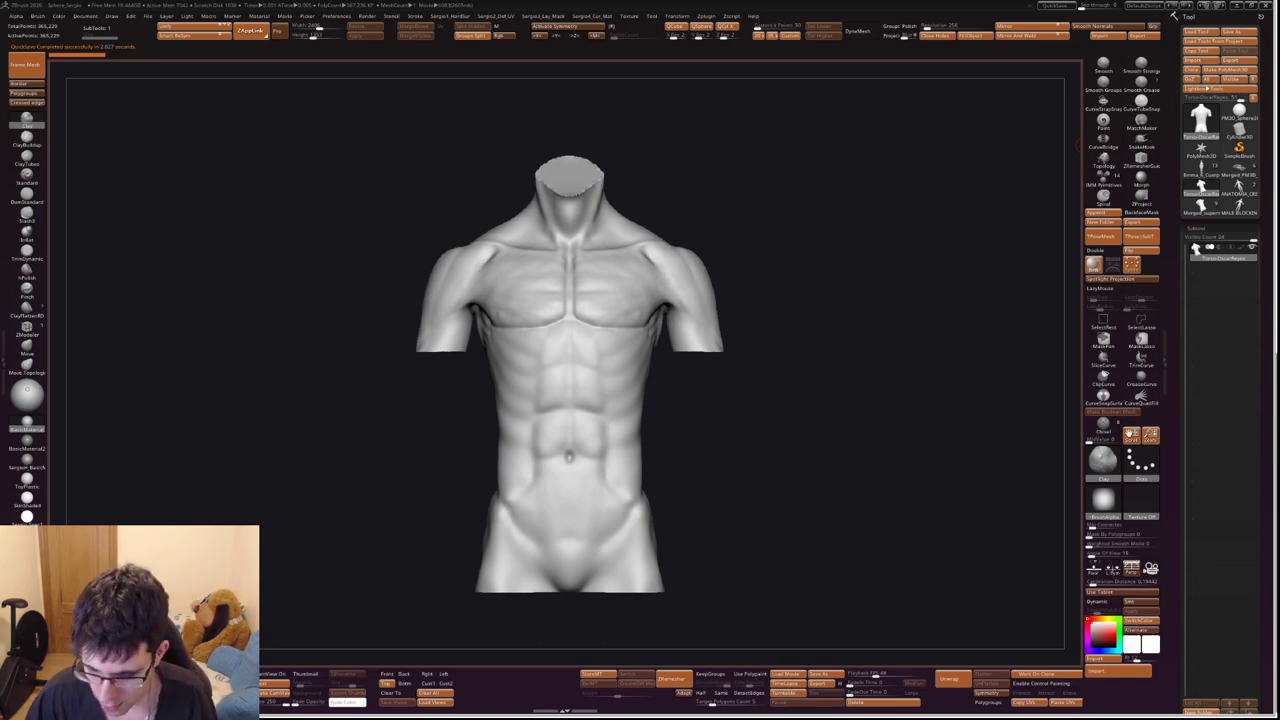
{"action": "key", "text": "space"}
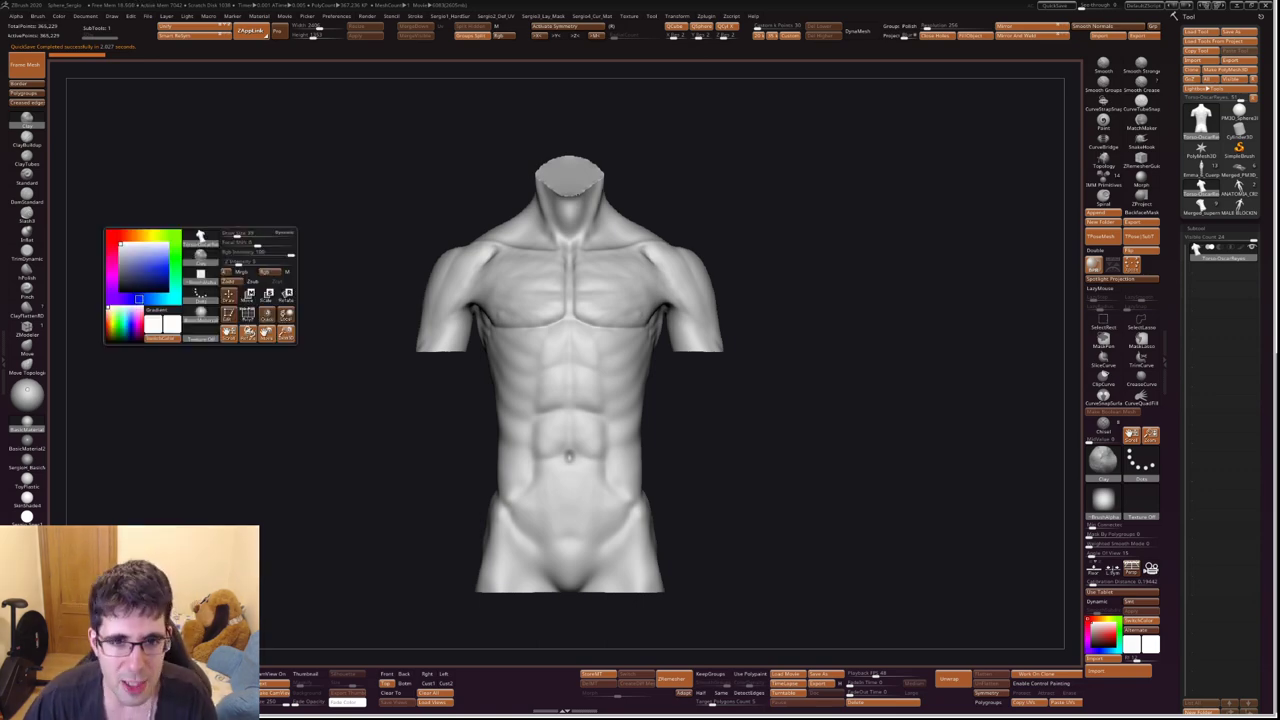
{"action": "mouse_move", "coordinate": [735, 408]}
{"action": "left_mouse_down", "text": "shift"}
{"action": "mouse_move", "coordinate": [650, 297]}
{"action": "mouse_move", "coordinate": [619, 371]}
{"action": "left_mouse_up", "text": "shift"}
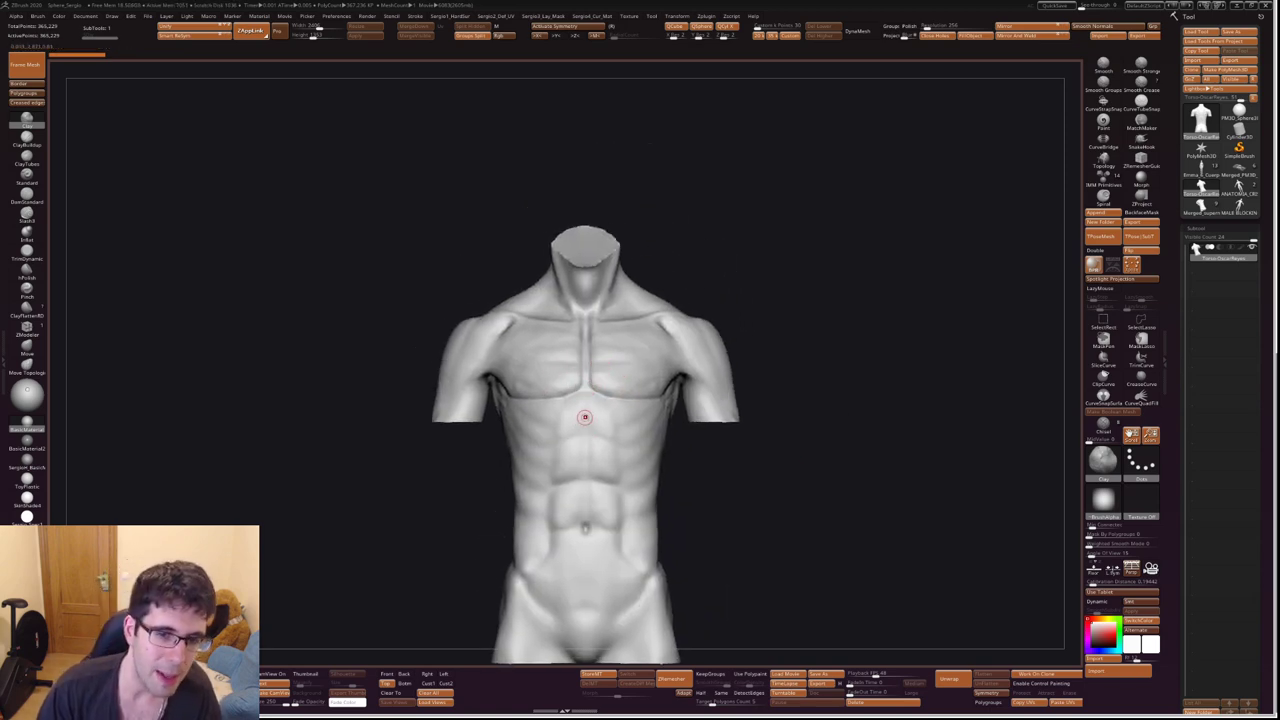
{"action": "left_click_drag", "start_coordinate": [690, 415], "coordinate": [634, 430]}
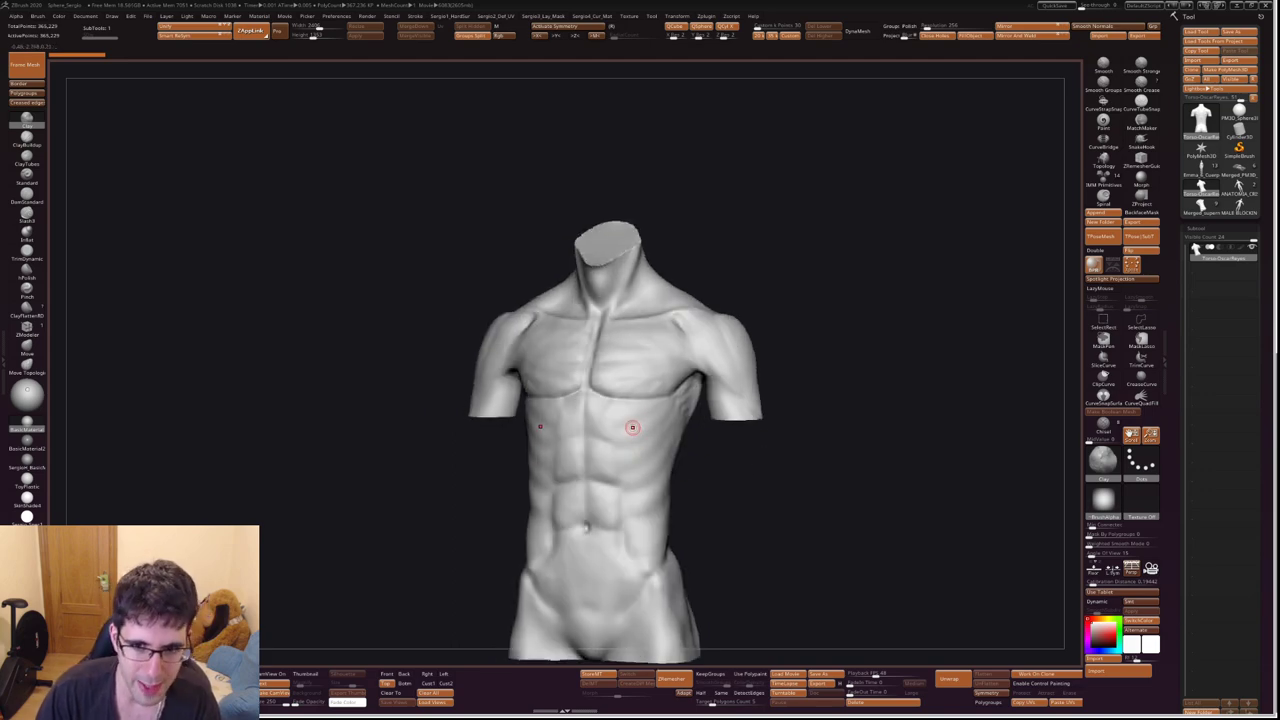
{"action": "mouse_move", "coordinate": [785, 430]}
{"action": "left_mouse_down"}
{"action": "mouse_move", "coordinate": [779, 404]}
{"action": "mouse_move", "coordinate": [700, 440]}
{"action": "mouse_move", "coordinate": [698, 476]}
{"action": "left_mouse_up"}
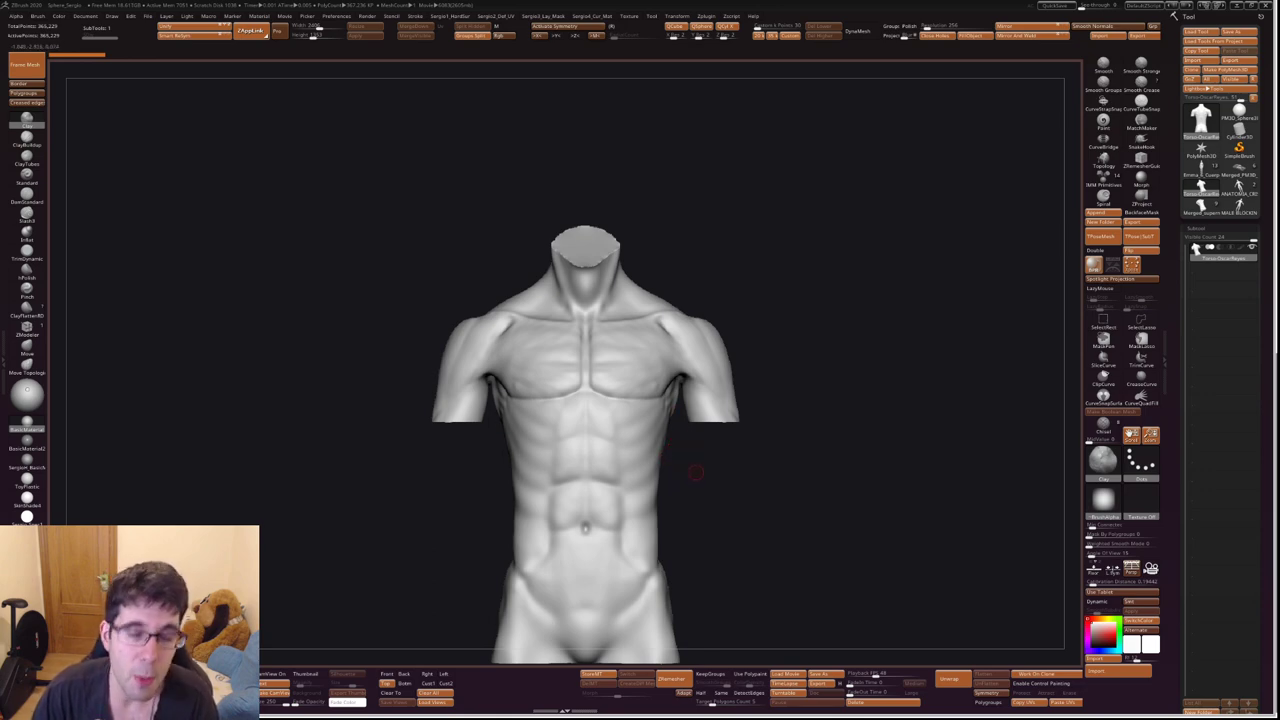
{"action": "mouse_move", "coordinate": [693, 473]}
{"action": "left_mouse_down"}
{"action": "mouse_move", "coordinate": [600, 470]}
{"action": "mouse_move", "coordinate": [708, 512]}
{"action": "left_mouse_up"}
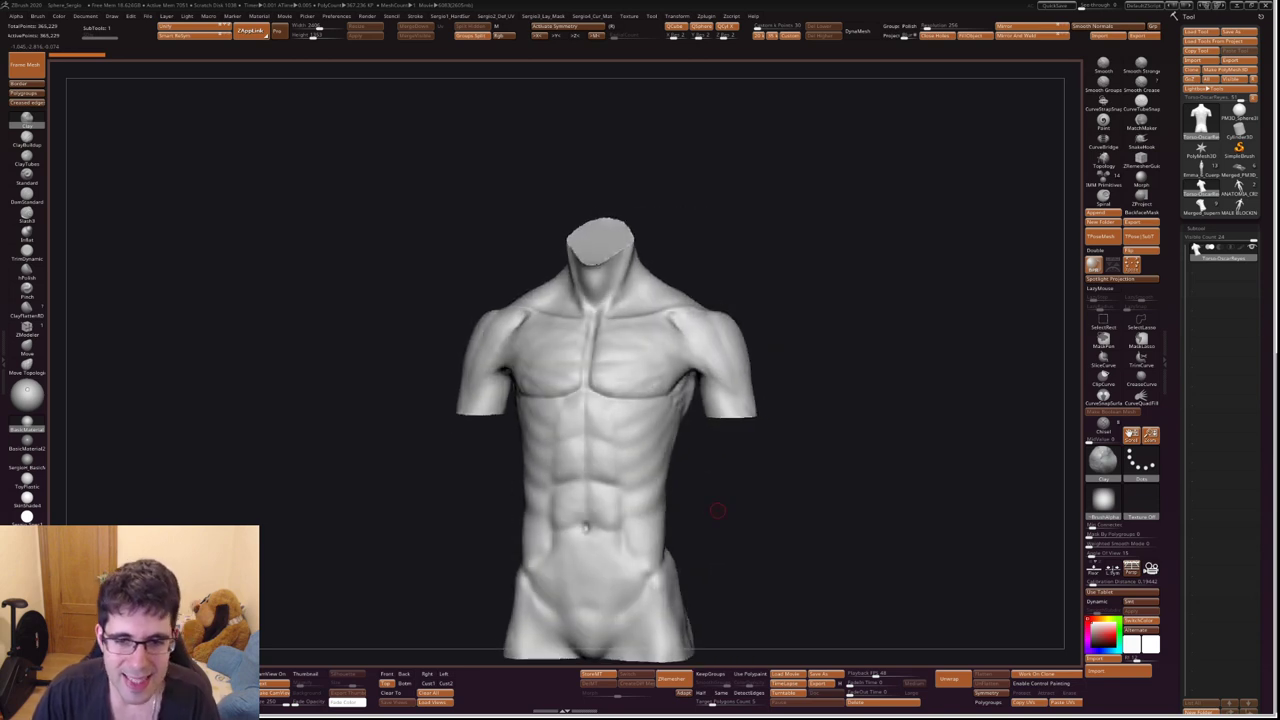
{"action": "left_click_drag", "start_coordinate": [717, 510], "coordinate": [655, 480]}
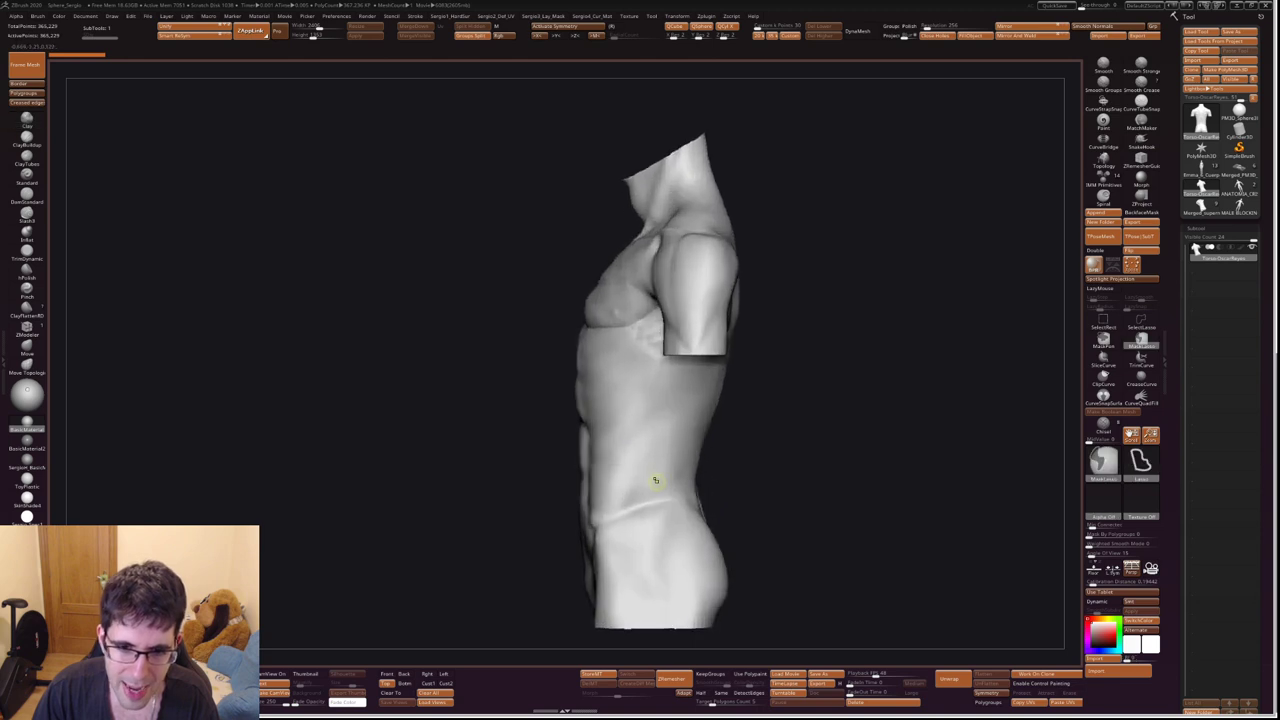
{"action": "key", "text": "b"}
{"action": "key", "text": "c"}
{"action": "key", "text": "l"}
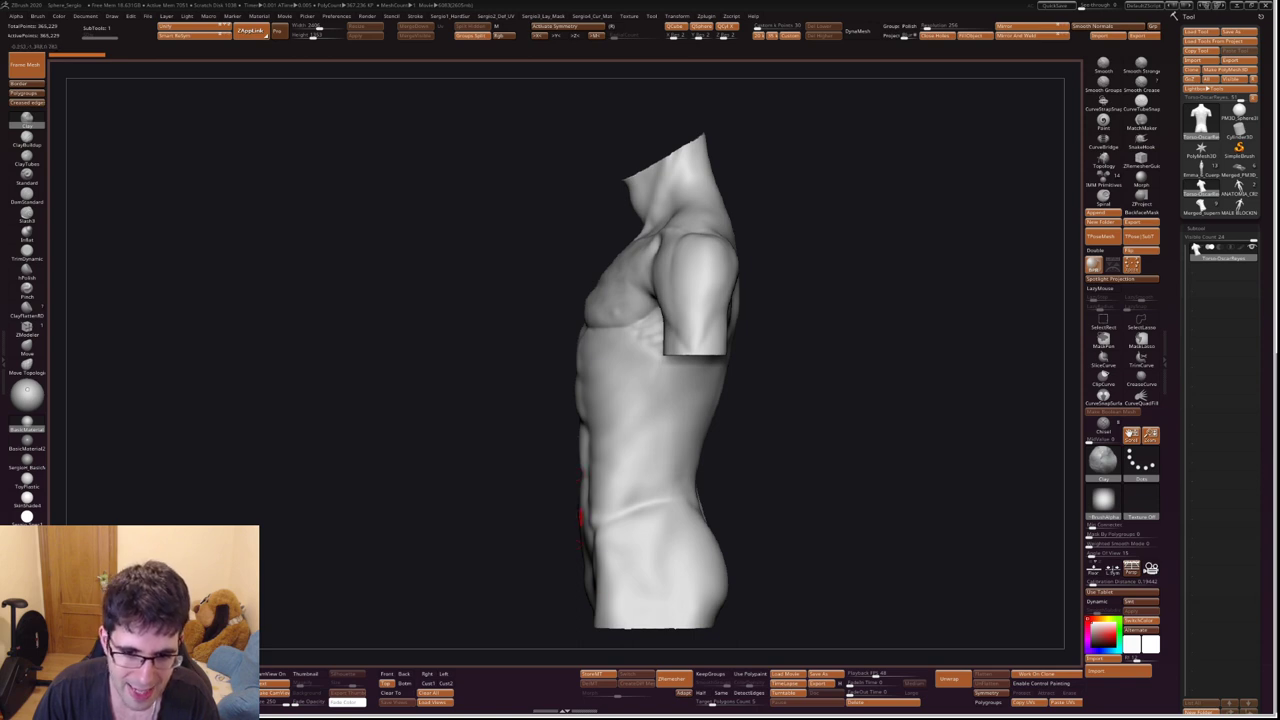
{"action": "right_click_drag", "start_coordinate": [640, 583], "coordinate": [610, 482], "text": "alt"}
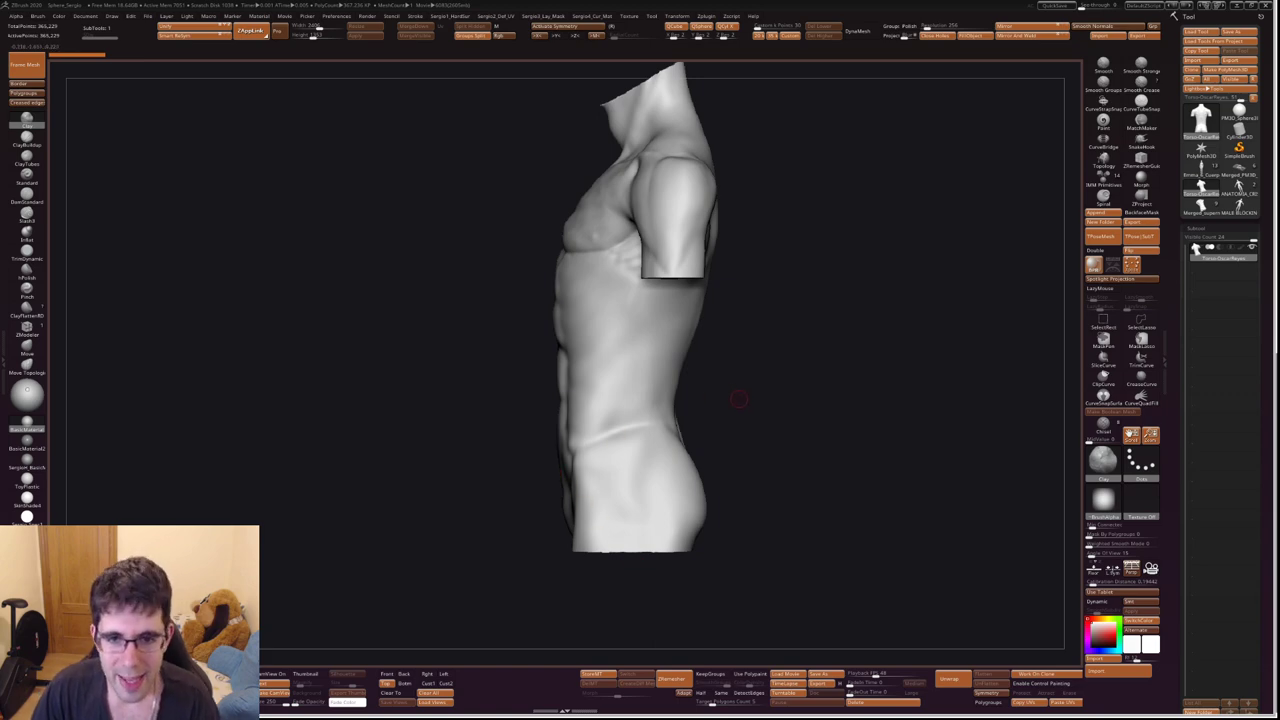
{"action": "left_click_drag", "start_coordinate": [737, 400], "coordinate": [696, 409]}
{"action": "right_click_drag", "start_coordinate": [695, 409], "coordinate": [716, 380]}
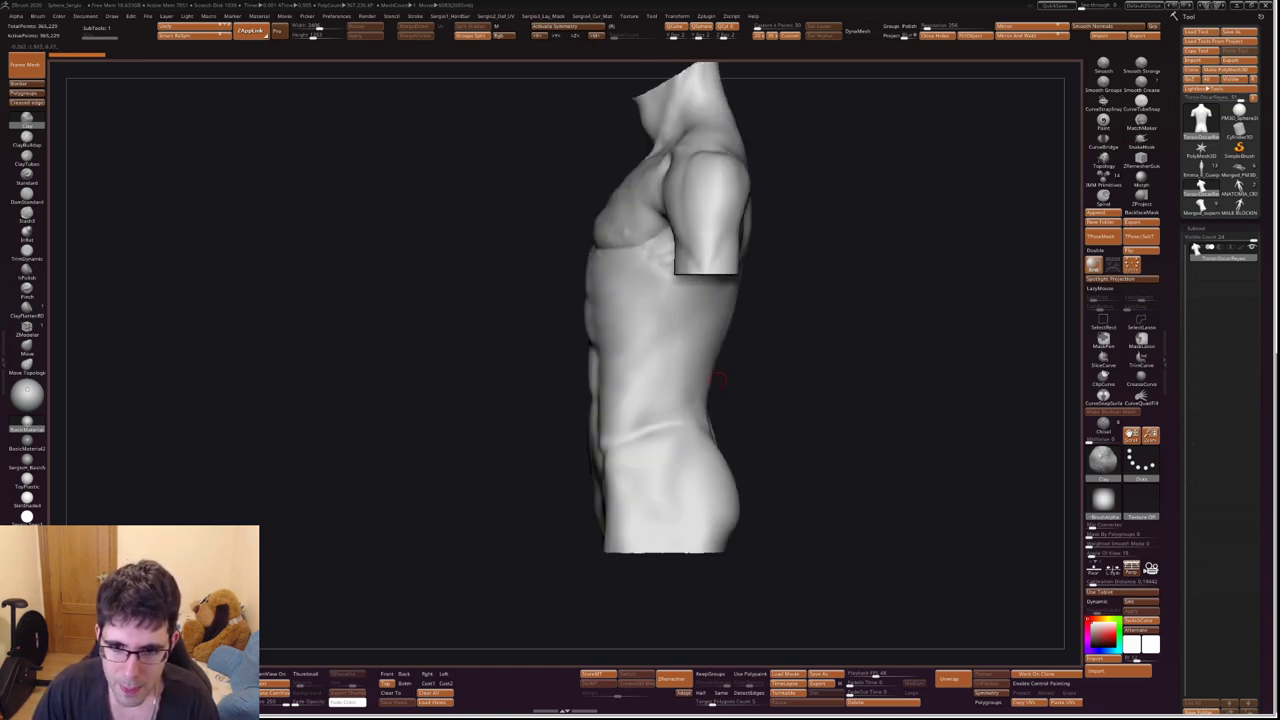
{"action": "right_click_drag", "start_coordinate": [735, 458], "coordinate": [760, 282]}
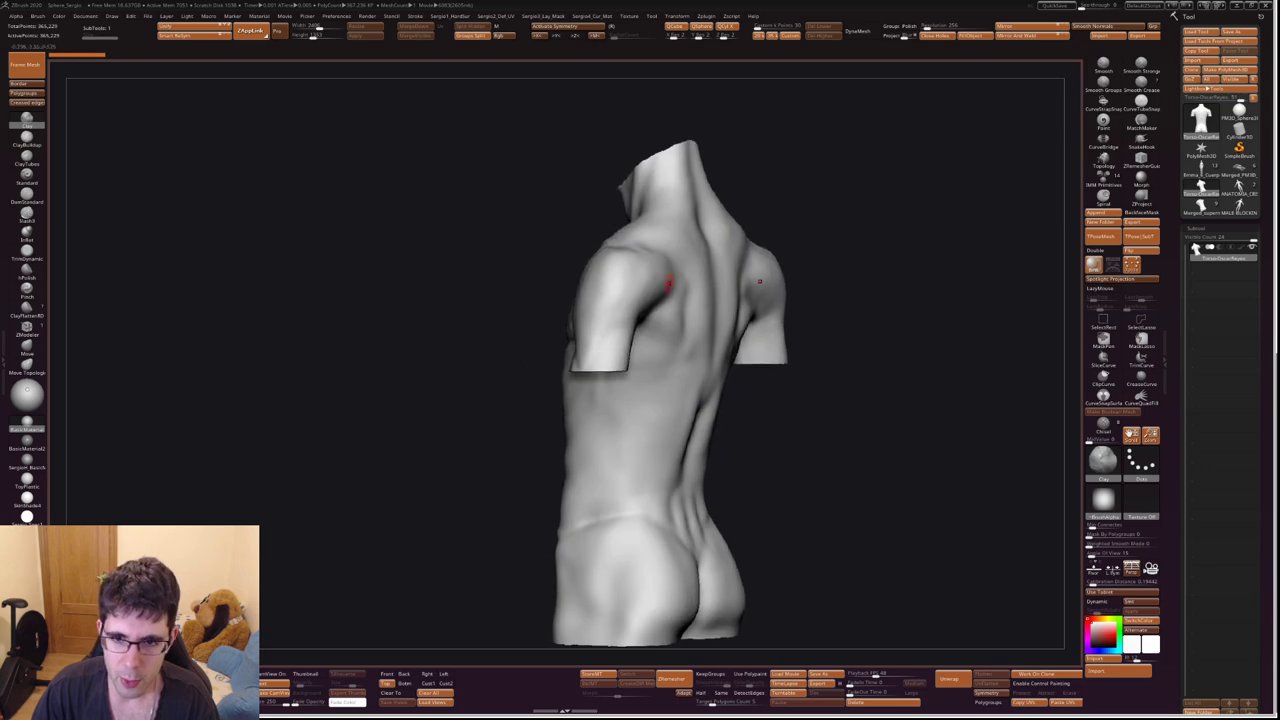
{"action": "right_click_drag", "start_coordinate": [698, 362], "coordinate": [734, 280], "text": "shift"}
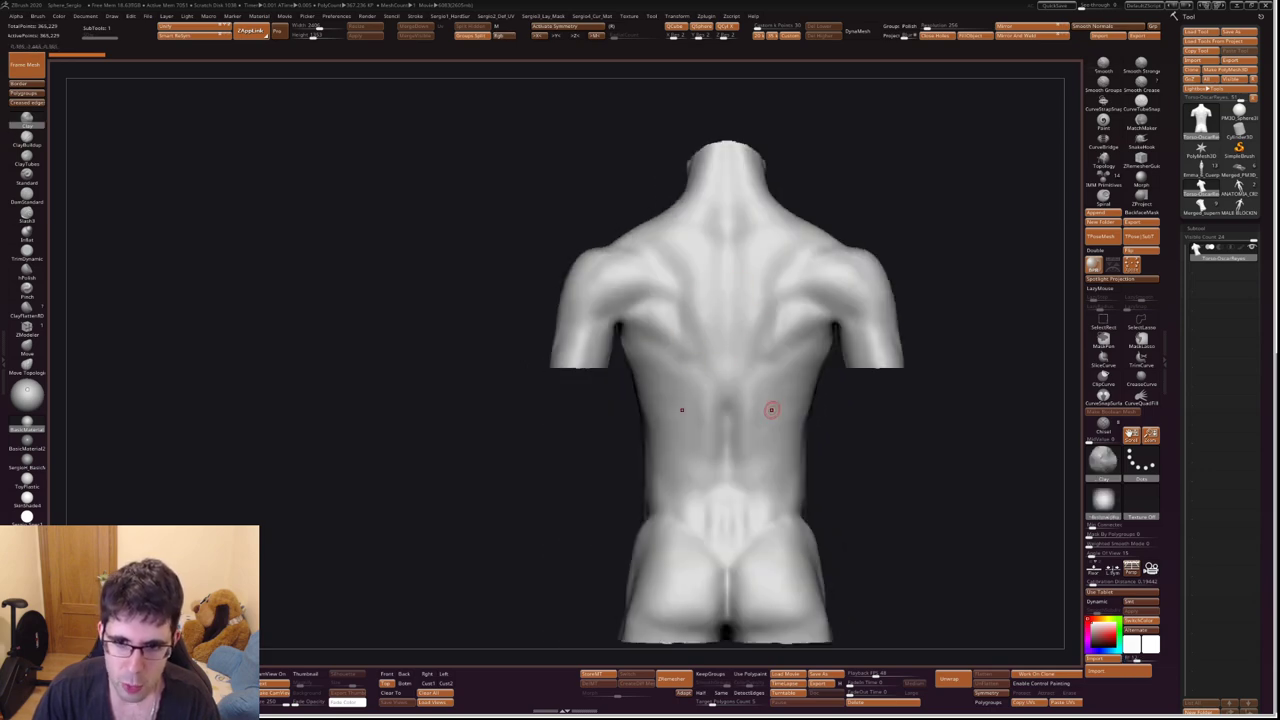
{"action": "mouse_move", "coordinate": [771, 409]}
{"action": "right_mouse_down", "text": "ctrl"}
{"action": "mouse_move", "coordinate": [782, 469]}
{"action": "mouse_move", "coordinate": [765, 490]}
{"action": "right_mouse_up", "text": "ctrl"}
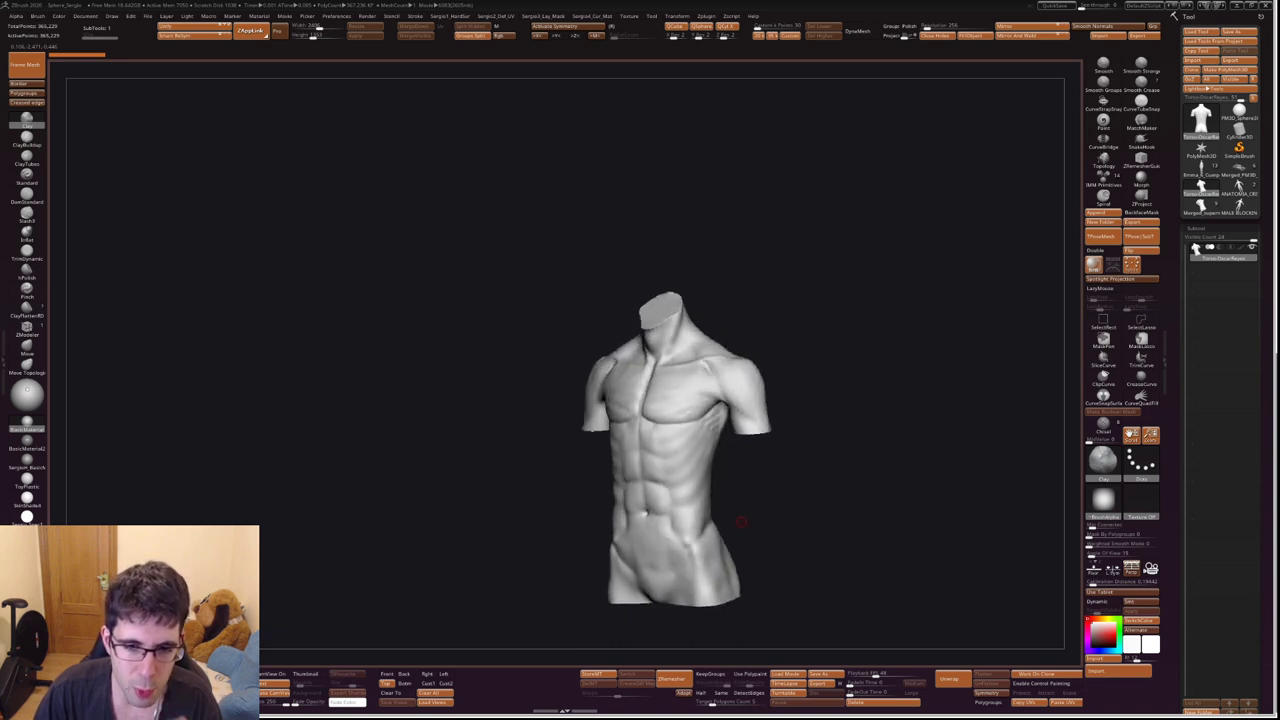
Duplicate the torso into a second subtool with Ctrl+Shift+D.
{"action": "right_click_drag", "start_coordinate": [741, 521], "coordinate": [1064, 370]}
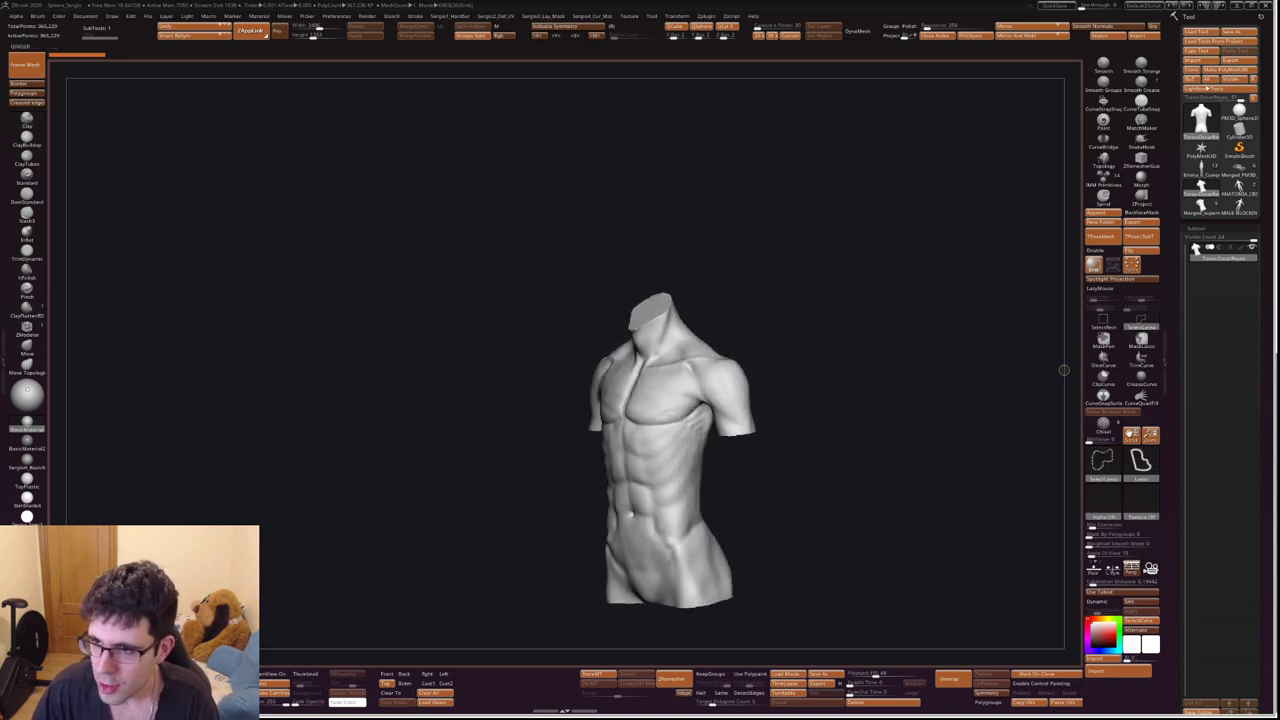
{"action": "key", "text": "ctrl+shift+d"}
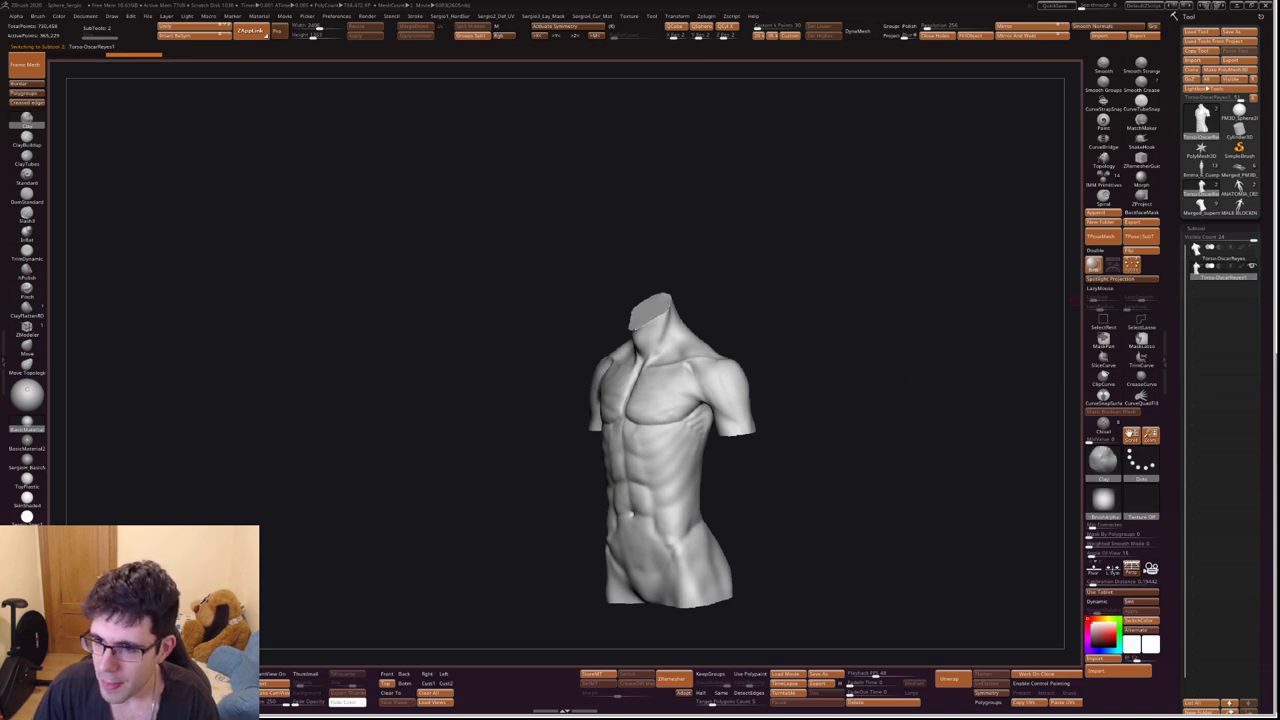
{"action": "mouse_move", "coordinate": [829, 434]}
{"action": "right_mouse_down"}
{"action": "mouse_move", "coordinate": [665, 484]}
{"action": "mouse_move", "coordinate": [680, 460]}
{"action": "mouse_move", "coordinate": [620, 432]}
{"action": "mouse_move", "coordinate": [666, 486]}
{"action": "right_mouse_up"}
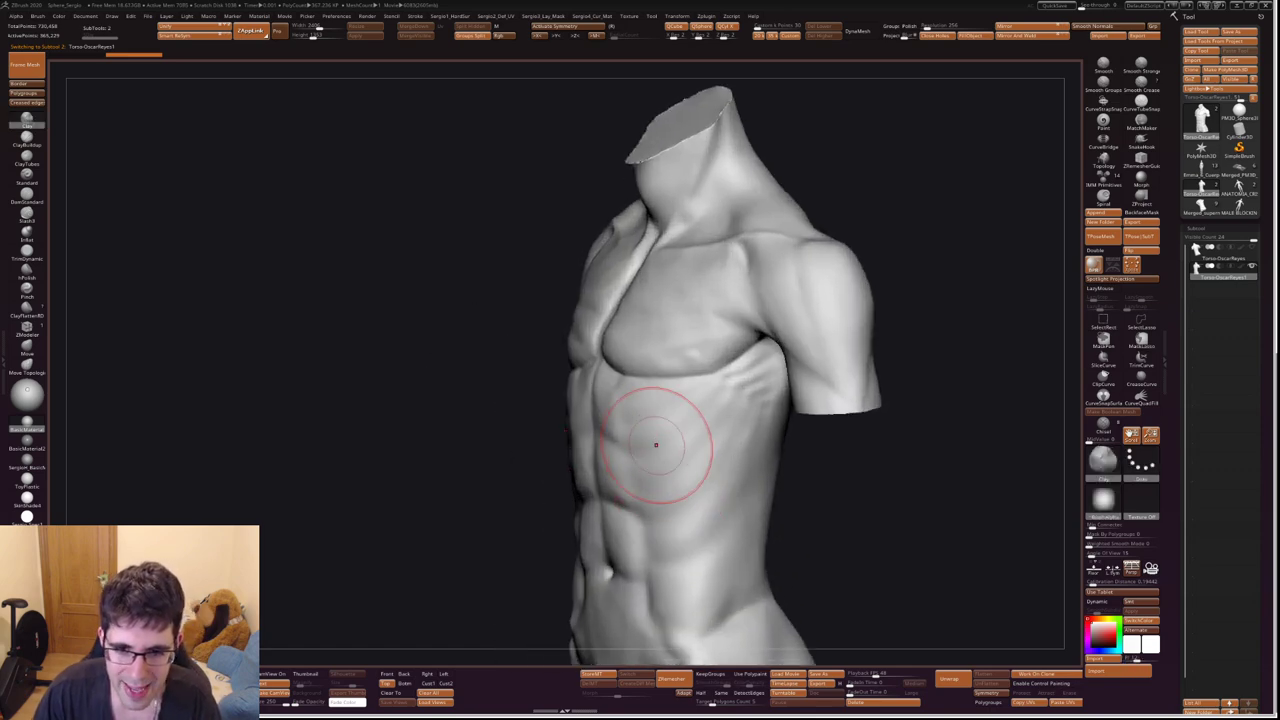
Set the stroke to FreeHand and sculpt curved striations over the left ribs and upper abdomen.
{"action": "key", "text": "space"}
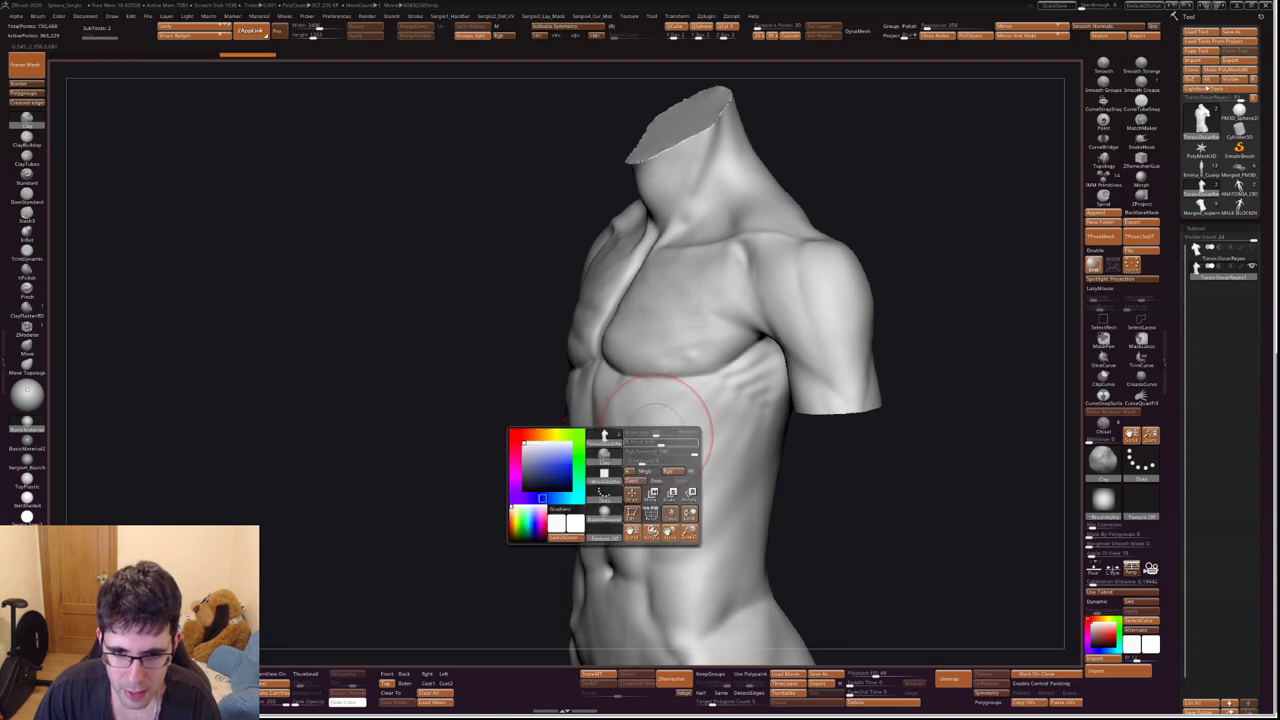
{"action": "left_click", "coordinate": [655, 480]}
{"action": "left_click_drag", "start_coordinate": [651, 429], "coordinate": [663, 480]}
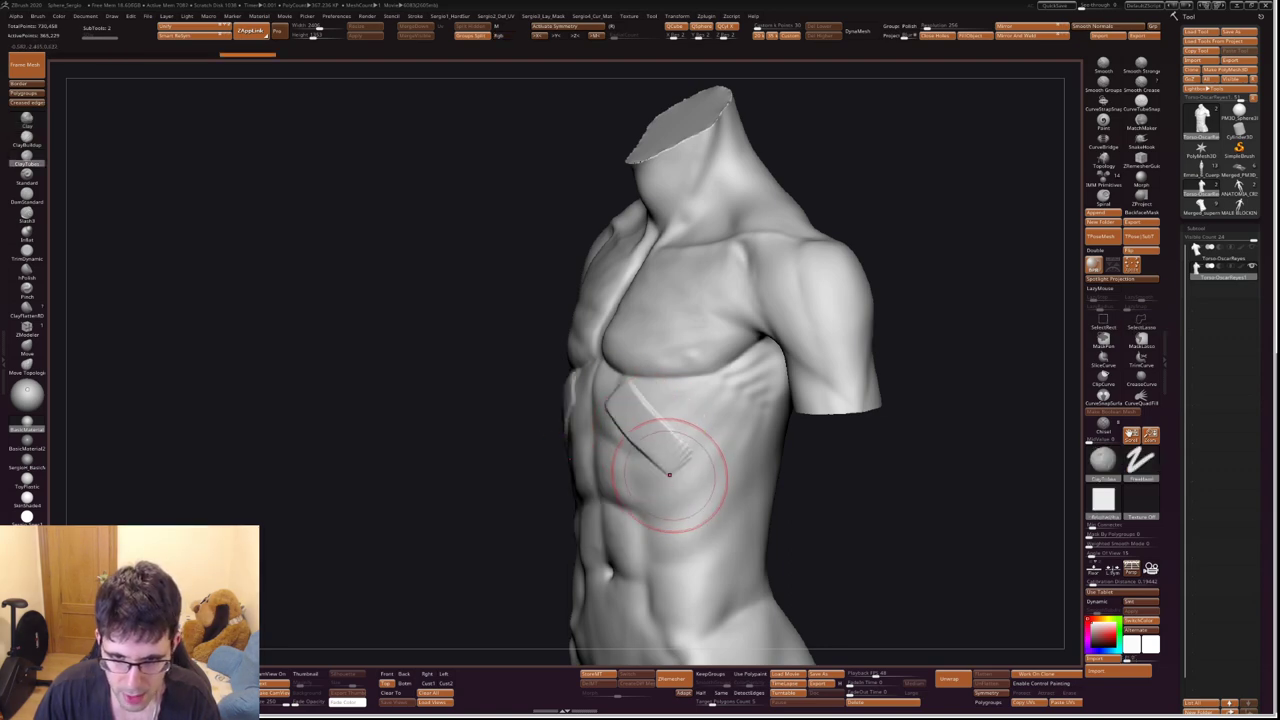
{"action": "key", "text": "space"}
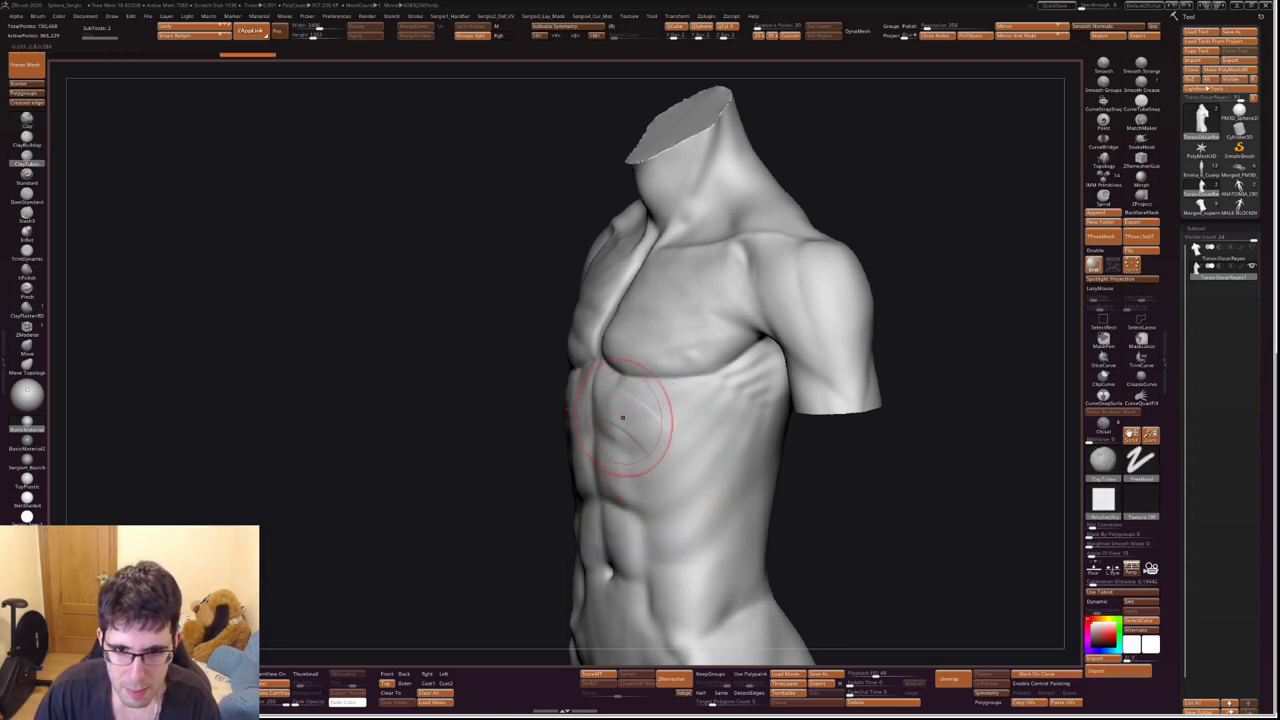
{"action": "left_click_drag", "start_coordinate": [634, 414], "coordinate": [677, 494]}
{"action": "mouse_move", "coordinate": [752, 412]}
{"action": "left_mouse_down"}
{"action": "mouse_move", "coordinate": [674, 529]}
{"action": "mouse_move", "coordinate": [680, 503]}
{"action": "left_mouse_up"}
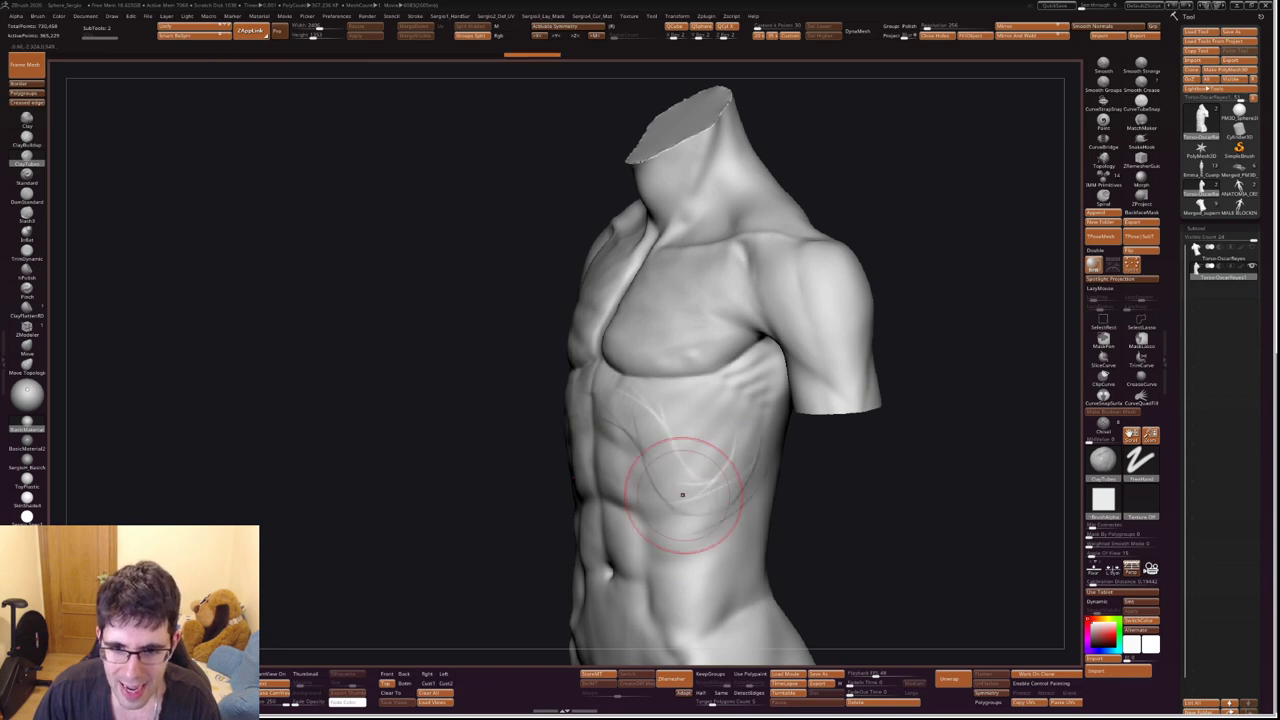
Add fine striation strokes on the right ribcage and lower right abdomen, checking the hip.
{"action": "mouse_move", "coordinate": [679, 537]}
{"action": "right_mouse_down"}
{"action": "mouse_move", "coordinate": [729, 371]}
{"action": "mouse_move", "coordinate": [686, 343]}
{"action": "right_mouse_up"}
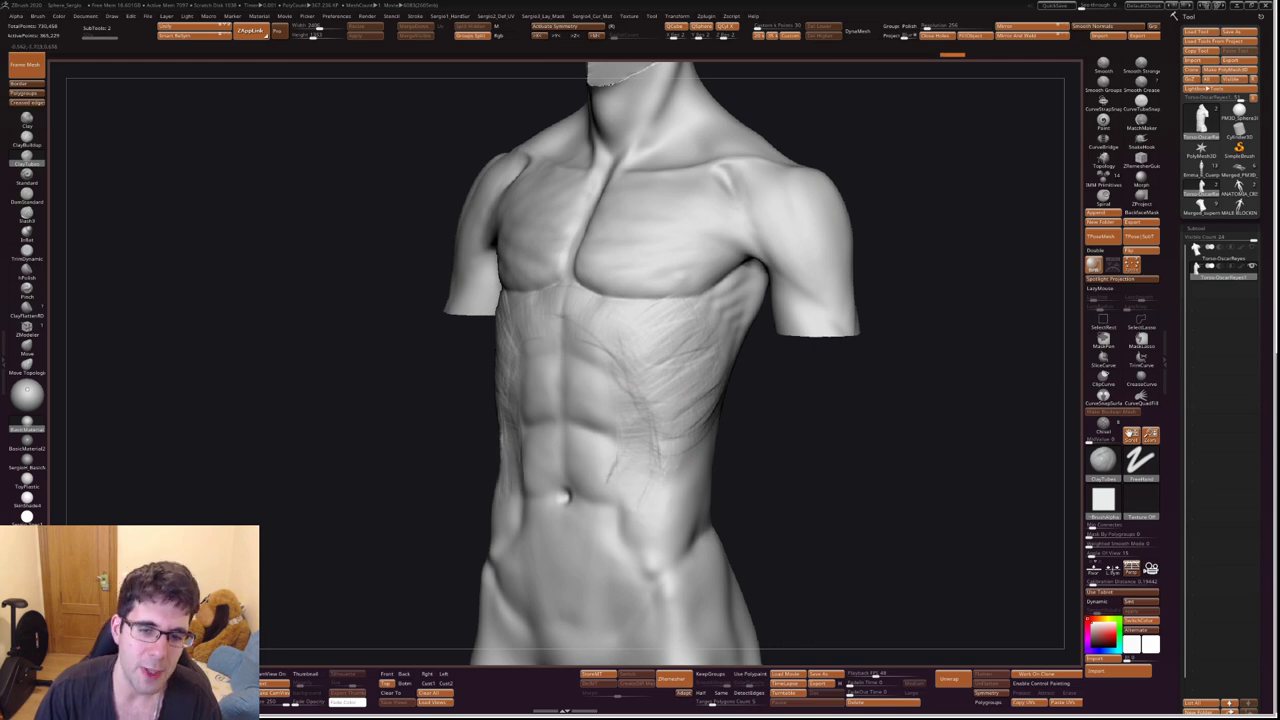
{"action": "mouse_move", "coordinate": [652, 523]}
{"action": "right_mouse_down"}
{"action": "mouse_move", "coordinate": [700, 530]}
{"action": "mouse_move", "coordinate": [680, 523]}
{"action": "right_mouse_up"}
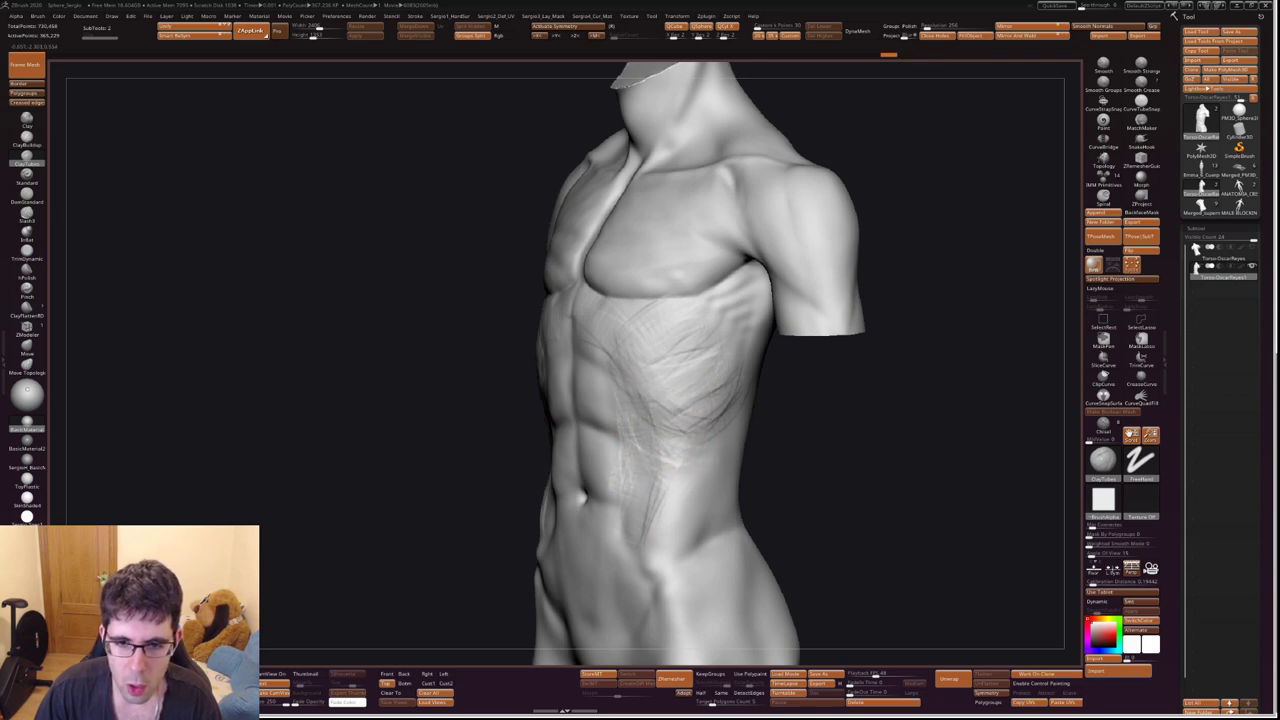
{"action": "mouse_move", "coordinate": [735, 335]}
{"action": "left_mouse_down"}
{"action": "mouse_move", "coordinate": [692, 382]}
{"action": "mouse_move", "coordinate": [630, 410]}
{"action": "left_mouse_up"}
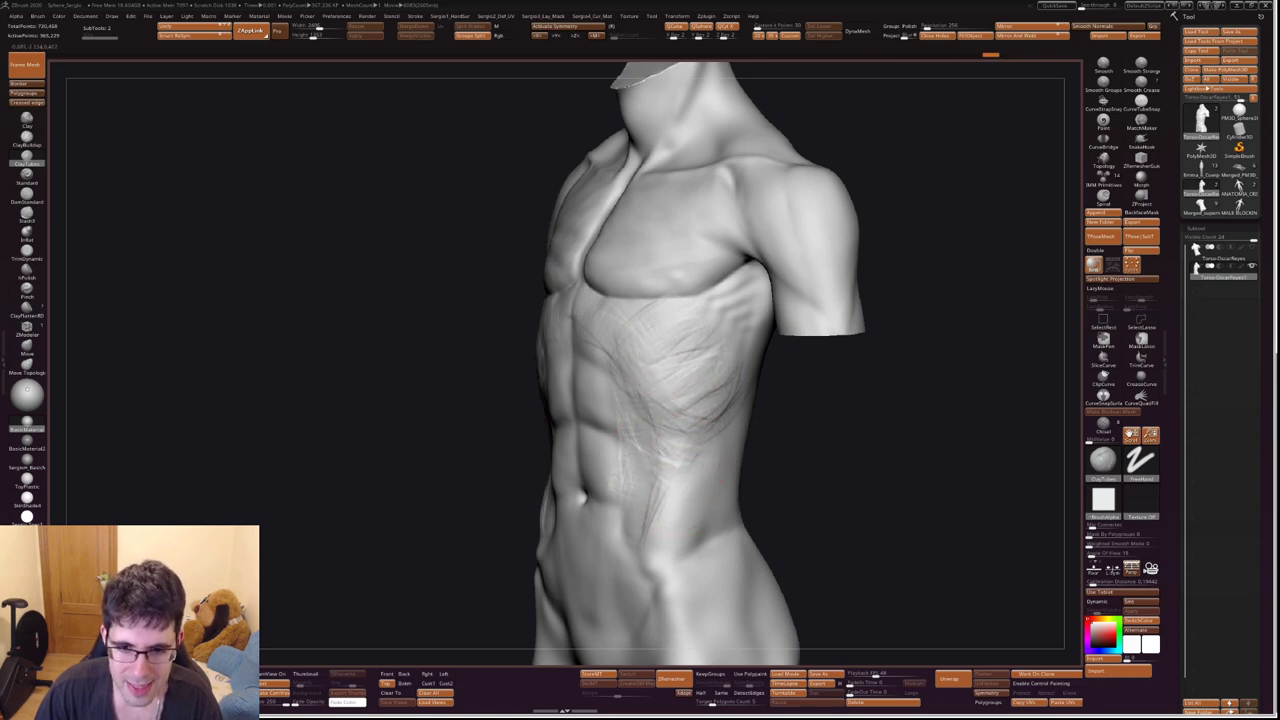
{"action": "right_click_drag", "start_coordinate": [693, 493], "coordinate": [695, 473]}
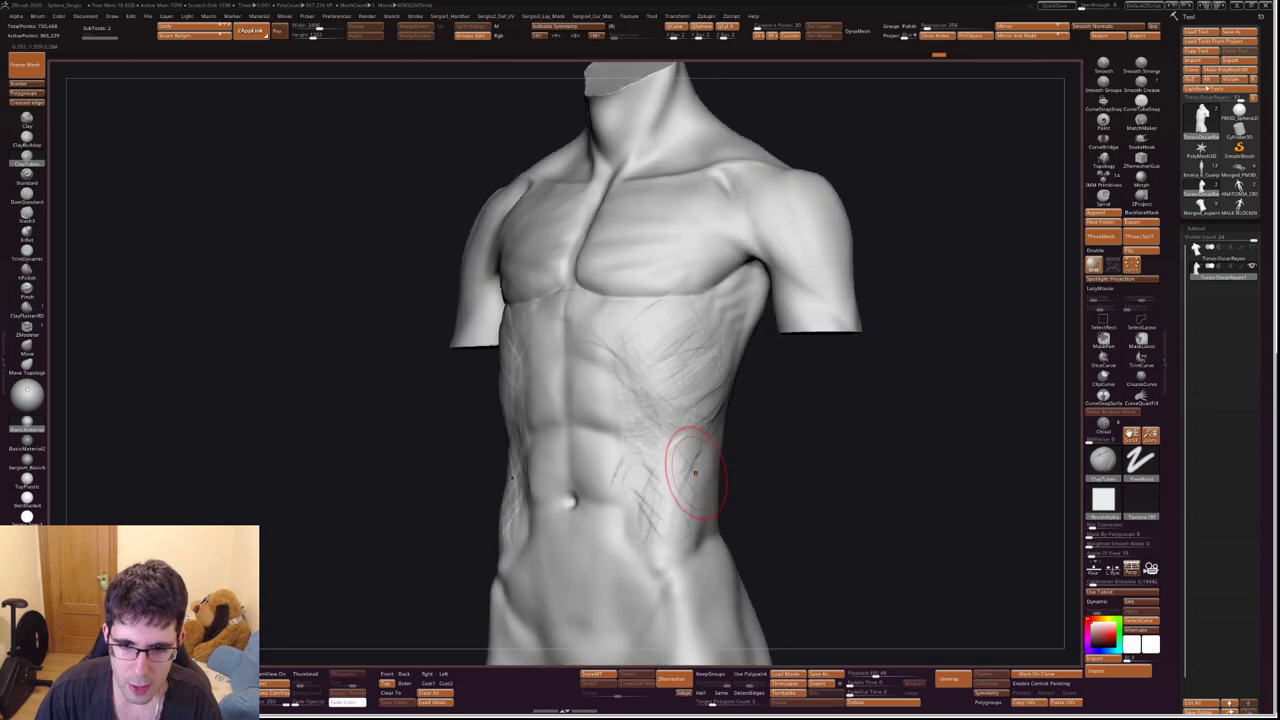
{"action": "left_click_drag", "start_coordinate": [644, 498], "coordinate": [658, 526]}
{"action": "mouse_move", "coordinate": [690, 488]}
{"action": "right_mouse_down"}
{"action": "mouse_move", "coordinate": [706, 460]}
{"action": "mouse_move", "coordinate": [686, 414]}
{"action": "mouse_move", "coordinate": [612, 407]}
{"action": "mouse_move", "coordinate": [650, 433]}
{"action": "right_mouse_up"}
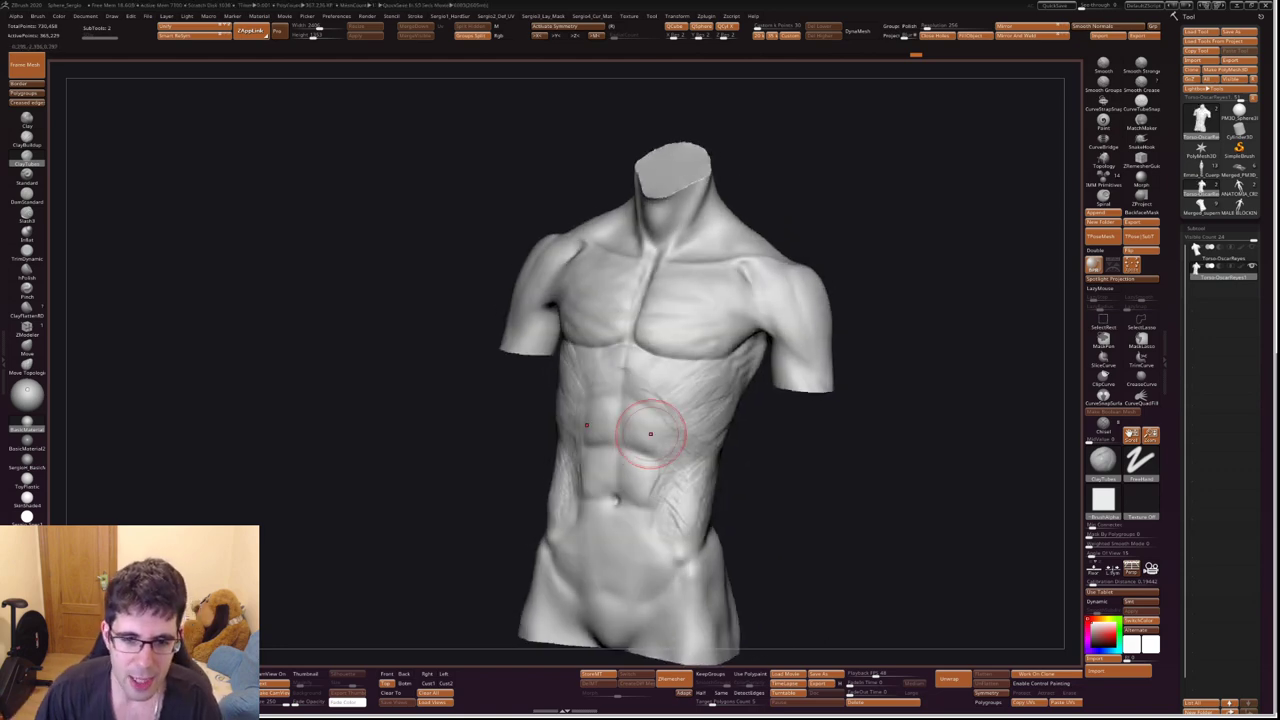
{"action": "mouse_move", "coordinate": [650, 433]}
{"action": "right_mouse_down", "text": "alt"}
{"action": "mouse_move", "coordinate": [871, 491]}
{"action": "mouse_move", "coordinate": [663, 429]}
{"action": "mouse_move", "coordinate": [671, 462]}
{"action": "mouse_move", "coordinate": [608, 290]}
{"action": "right_mouse_up", "text": "alt"}
{"action": "right_click_drag", "start_coordinate": [543, 491], "coordinate": [584, 389], "text": "alt"}
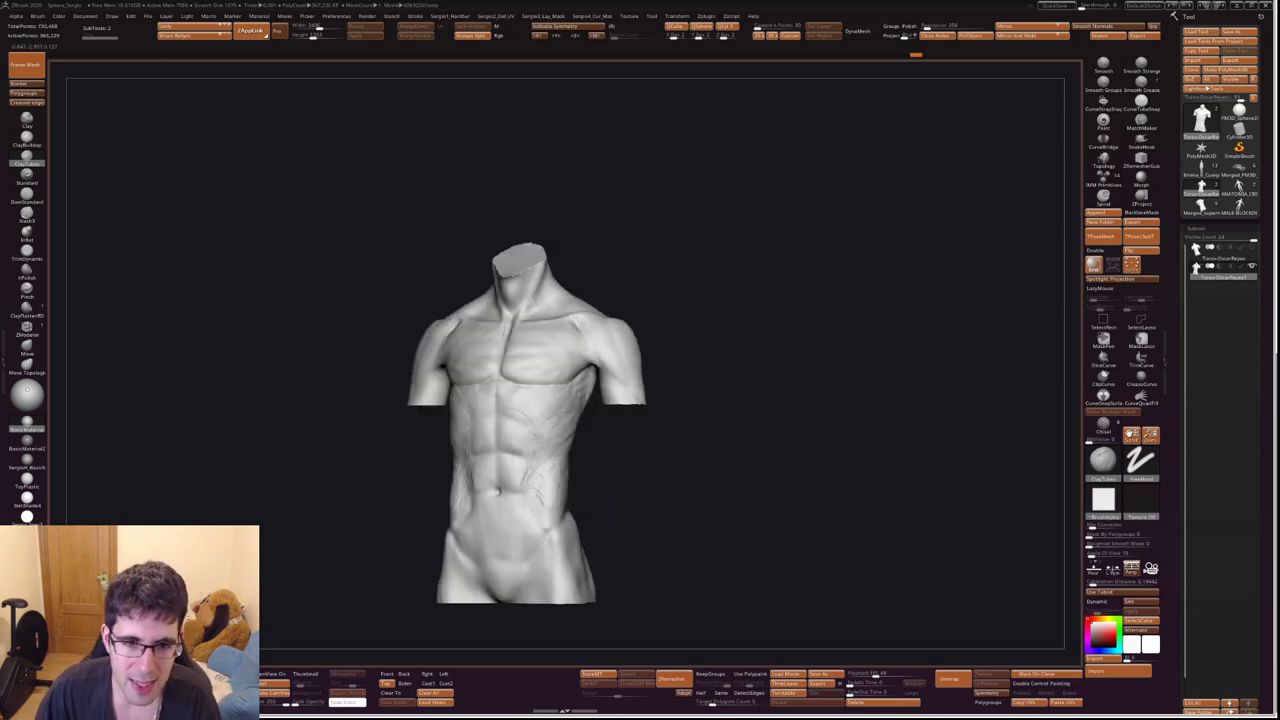
{"action": "mouse_move", "coordinate": [791, 477]}
{"action": "left_mouse_down"}
{"action": "mouse_move", "coordinate": [590, 415]}
{"action": "mouse_move", "coordinate": [660, 350]}
{"action": "left_mouse_up"}
Spray fine striation strokes across the chest, abdomen and right oblique in profile.
{"action": "key", "text": "f"}
{"action": "mouse_move", "coordinate": [580, 300]}
{"action": "left_mouse_down"}
{"action": "mouse_move", "coordinate": [610, 300]}
{"action": "mouse_move", "coordinate": [720, 455]}
{"action": "left_mouse_up"}
{"action": "left_click_drag", "start_coordinate": [663, 531], "coordinate": [674, 503]}
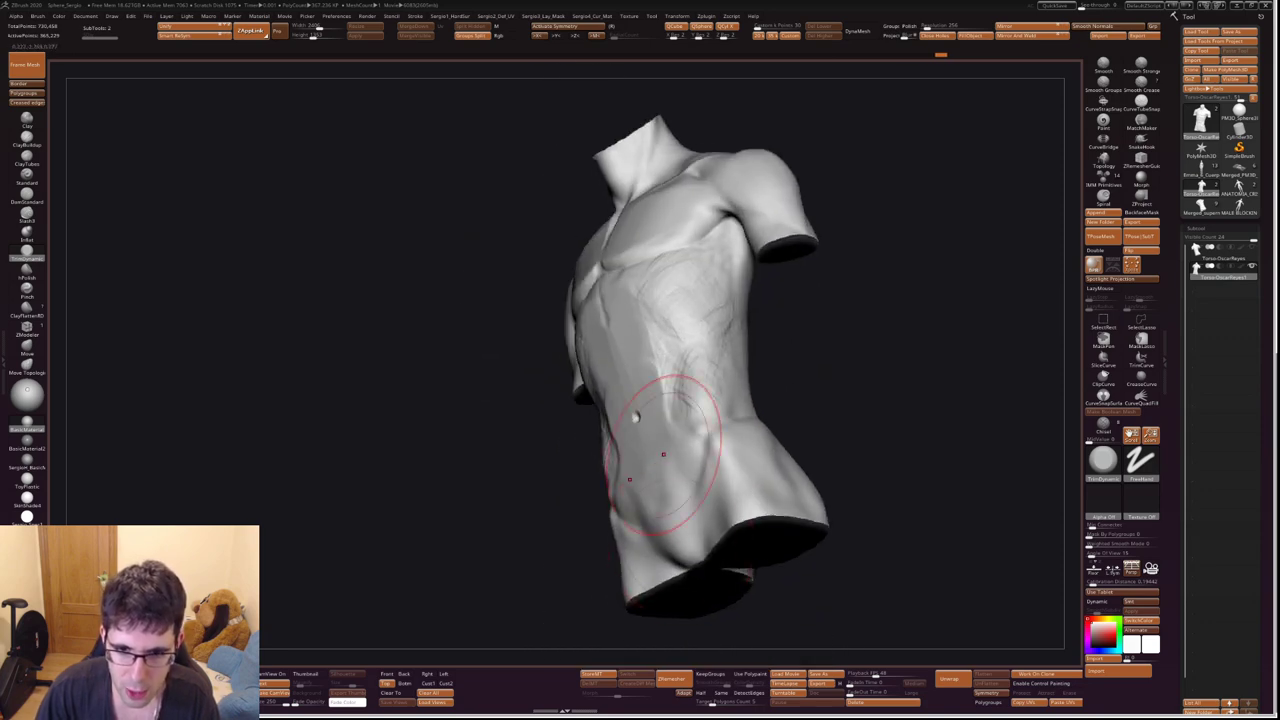
{"action": "left_click_drag", "start_coordinate": [620, 580], "coordinate": [643, 571]}
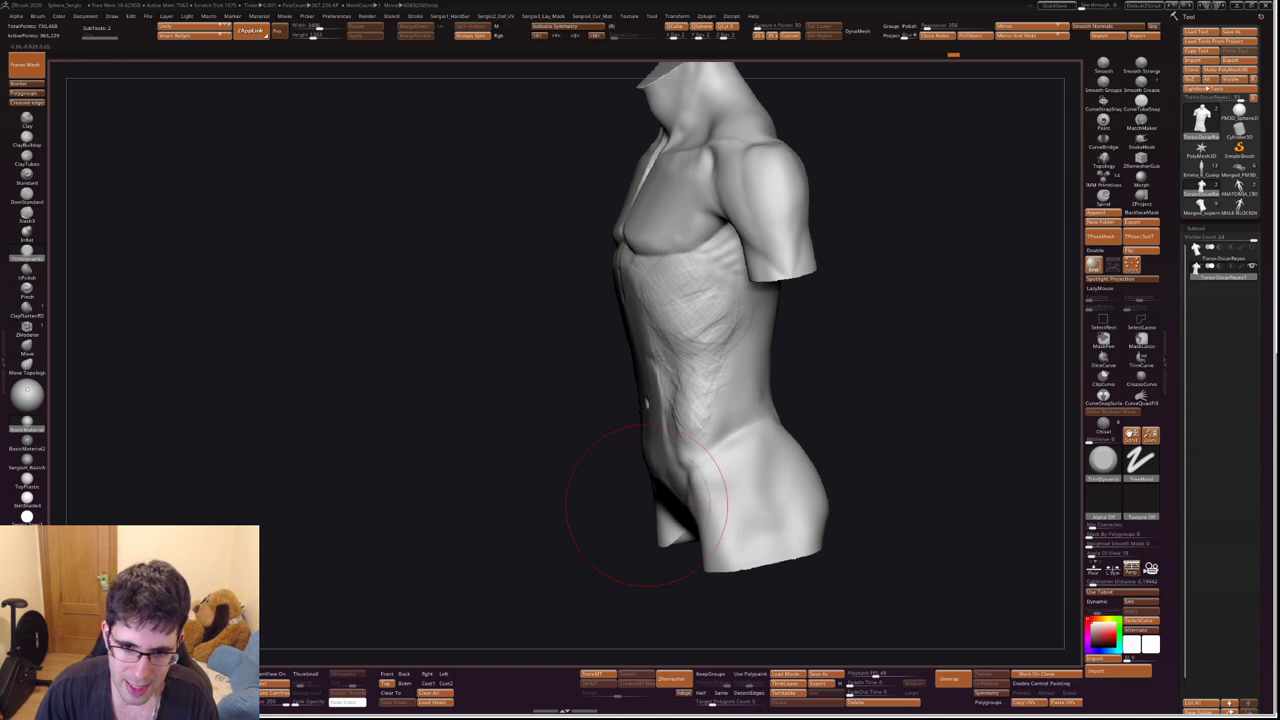
{"action": "mouse_move", "coordinate": [700, 500]}
{"action": "left_mouse_down"}
{"action": "mouse_move", "coordinate": [805, 477]}
{"action": "mouse_move", "coordinate": [600, 500]}
{"action": "mouse_move", "coordinate": [680, 243]}
{"action": "mouse_move", "coordinate": [700, 320]}
{"action": "mouse_move", "coordinate": [768, 378]}
{"action": "left_mouse_up"}
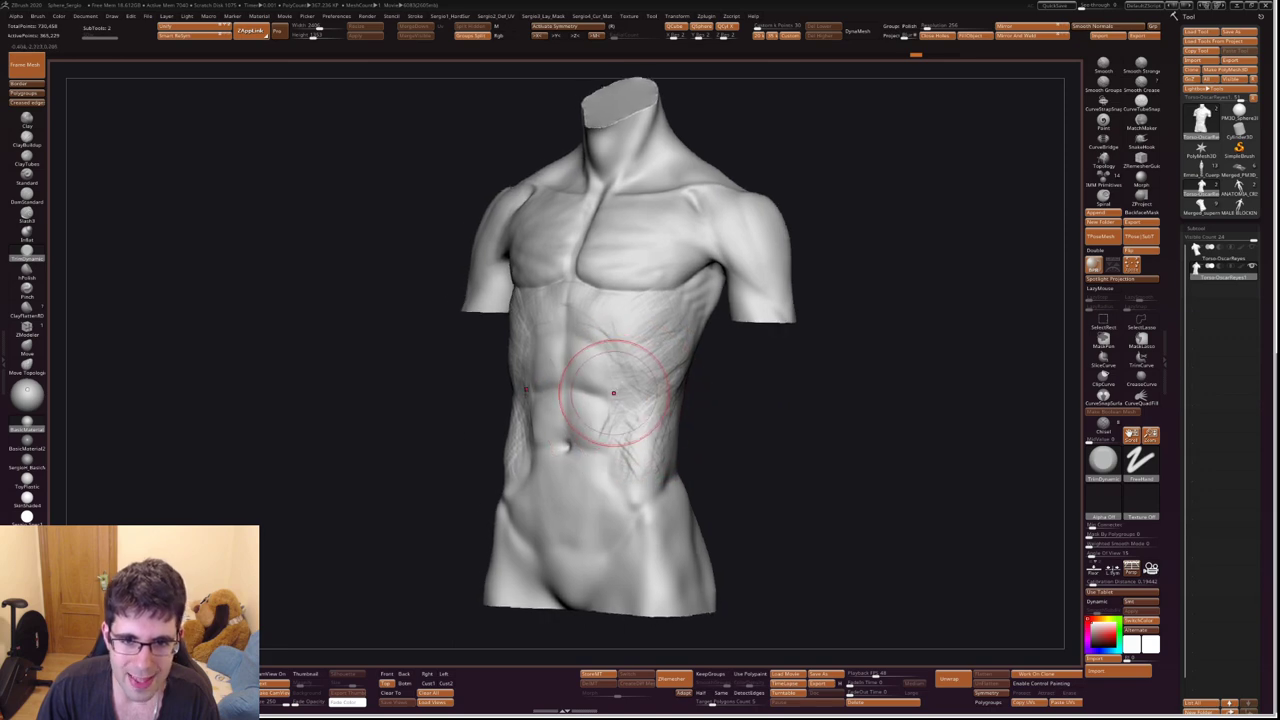
{"action": "mouse_move", "coordinate": [628, 400]}
{"action": "left_mouse_down"}
{"action": "mouse_move", "coordinate": [634, 423]}
{"action": "mouse_move", "coordinate": [660, 390]}
{"action": "mouse_move", "coordinate": [673, 395]}
{"action": "left_mouse_up"}
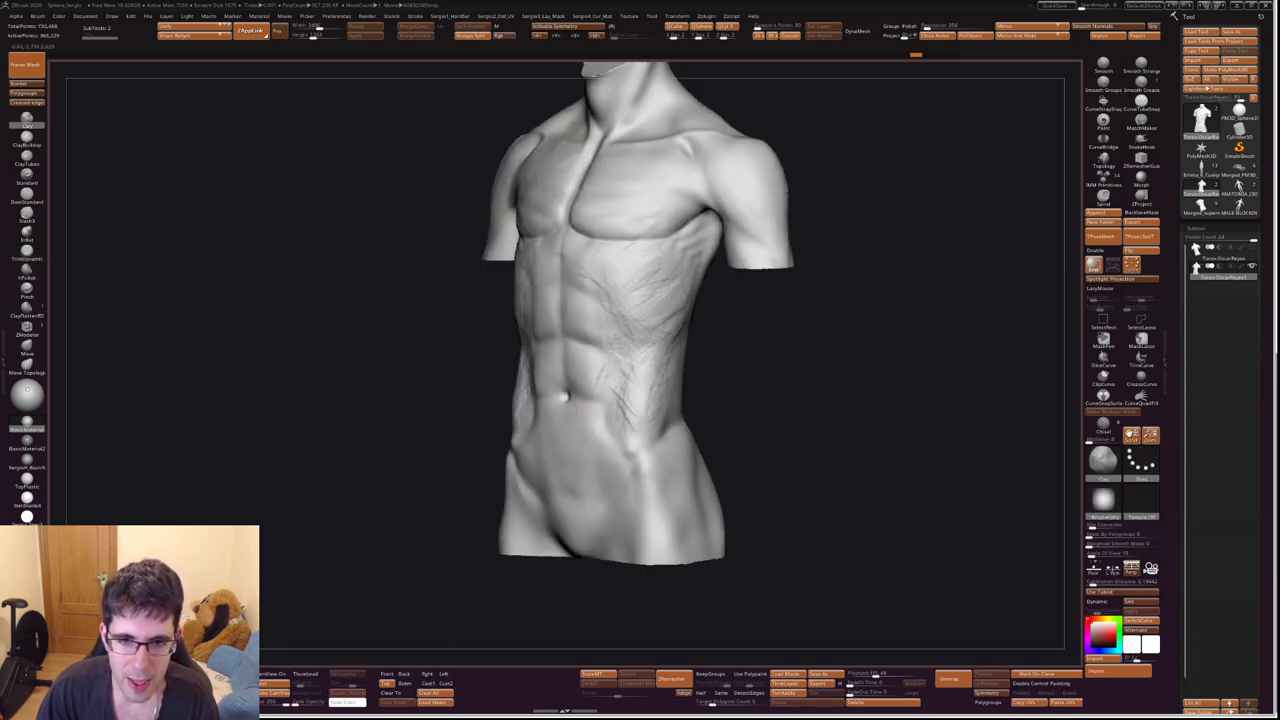
Switch to the ClayTubes brush with B-C-T.
{"action": "key", "text": "b"}
{"action": "key", "text": "c"}
{"action": "key", "text": "t"}
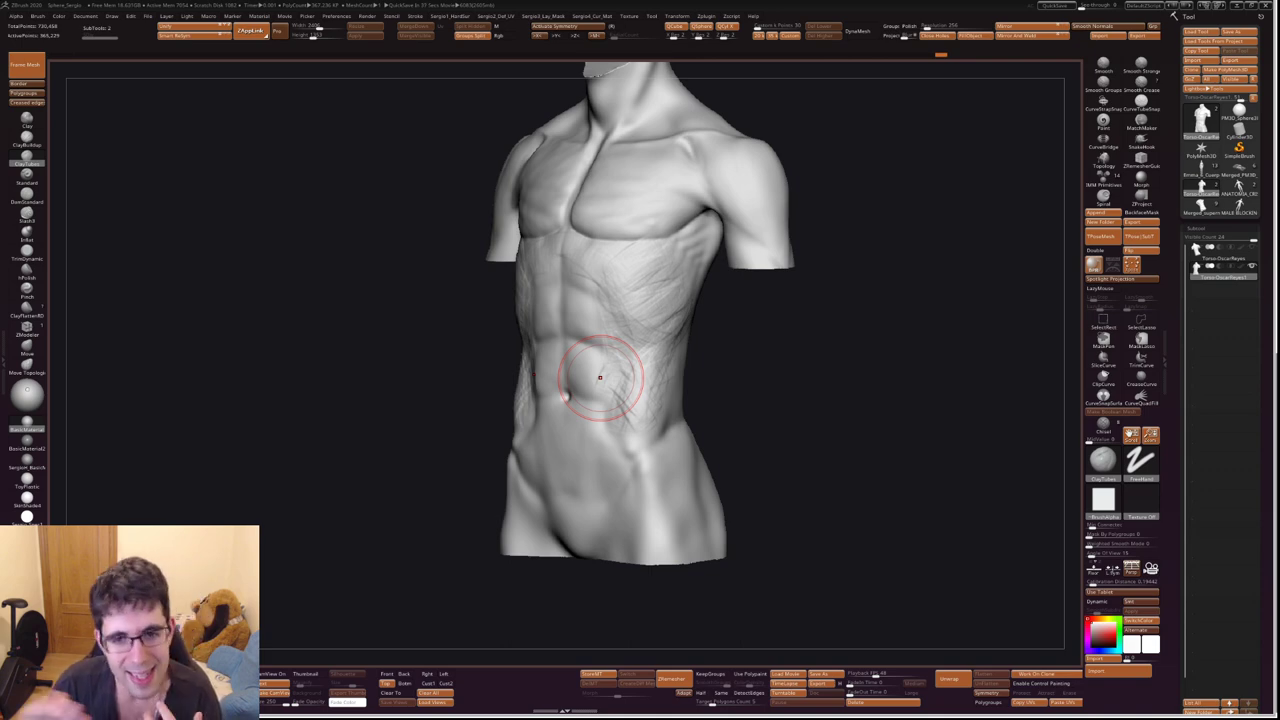
Carve a diagonal inguinal crease from the lower hip into the groin with a Standard stroke.
{"action": "mouse_move", "coordinate": [800, 450]}
{"action": "left_mouse_down"}
{"action": "mouse_move", "coordinate": [614, 457]}
{"action": "mouse_move", "coordinate": [586, 500]}
{"action": "mouse_move", "coordinate": [610, 520]}
{"action": "left_mouse_up"}
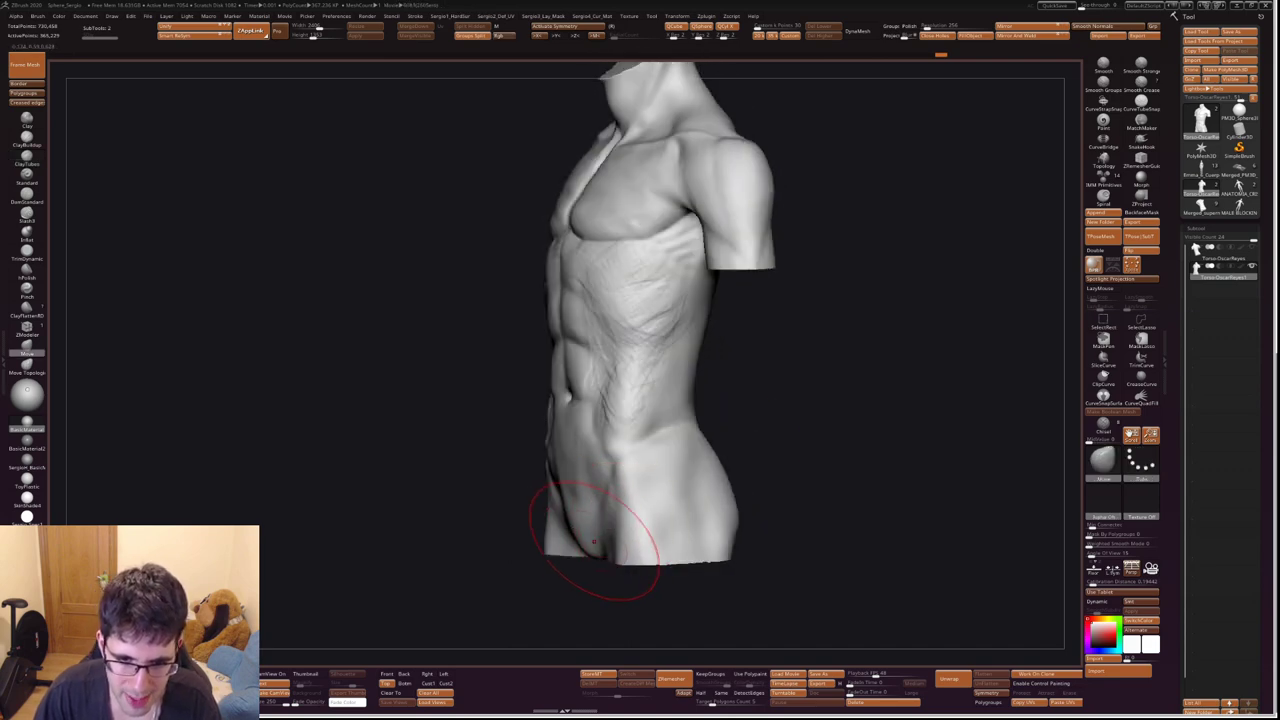
{"action": "mouse_move", "coordinate": [566, 480]}
{"action": "left_mouse_down"}
{"action": "mouse_move", "coordinate": [610, 545]}
{"action": "mouse_move", "coordinate": [588, 485]}
{"action": "left_mouse_up"}
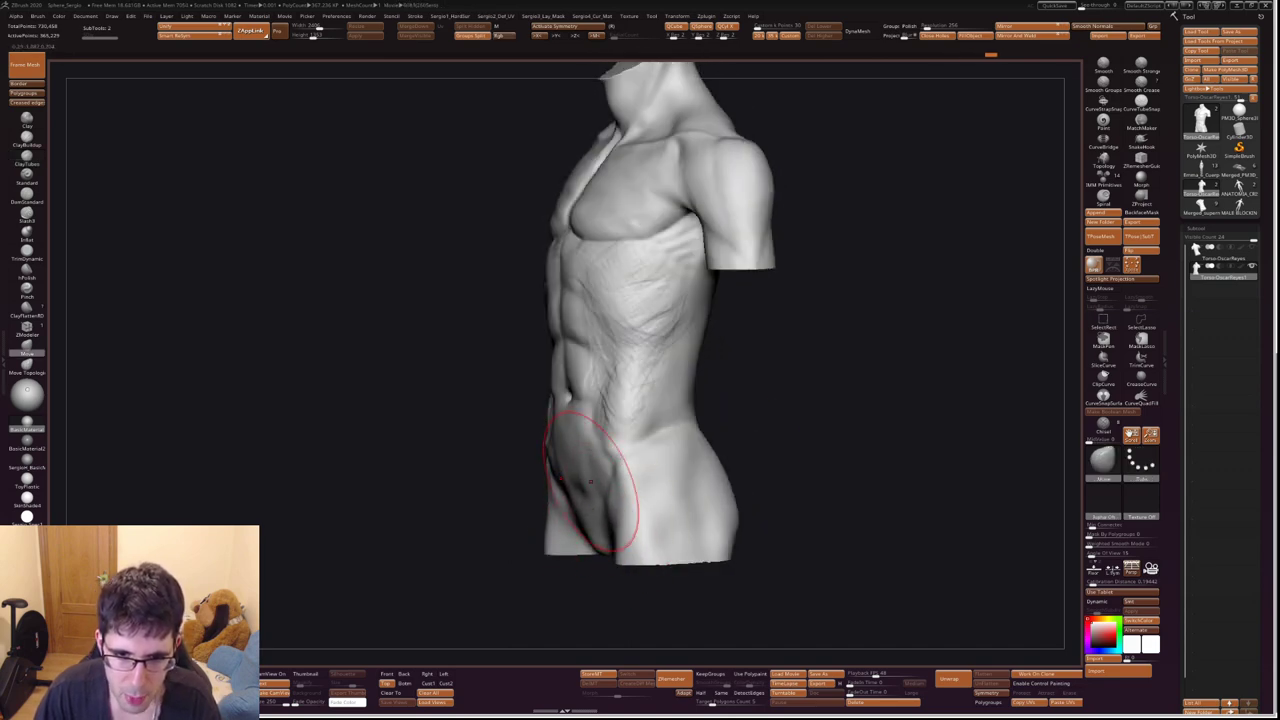
{"action": "right_click_drag", "start_coordinate": [614, 486], "coordinate": [606, 471], "text": "shift"}
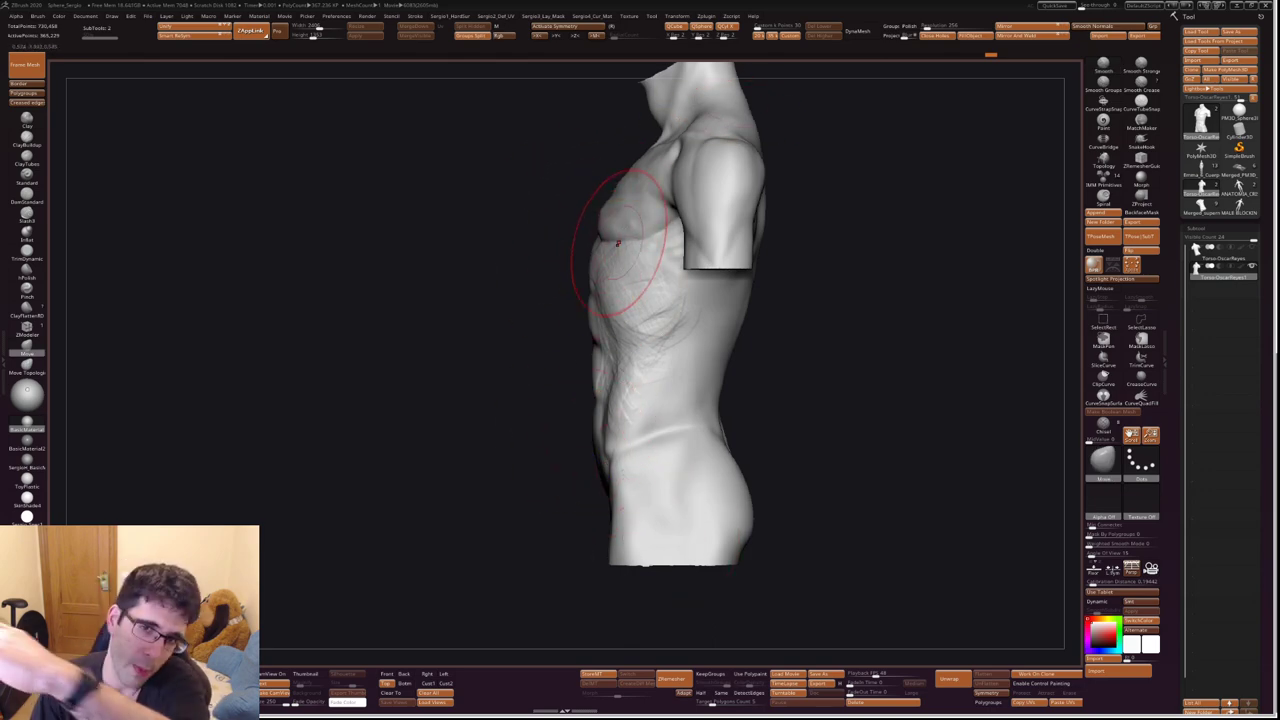
{"action": "mouse_move", "coordinate": [616, 297]}
{"action": "right_mouse_down"}
{"action": "mouse_move", "coordinate": [600, 414]}
{"action": "mouse_move", "coordinate": [586, 414]}
{"action": "right_mouse_up"}
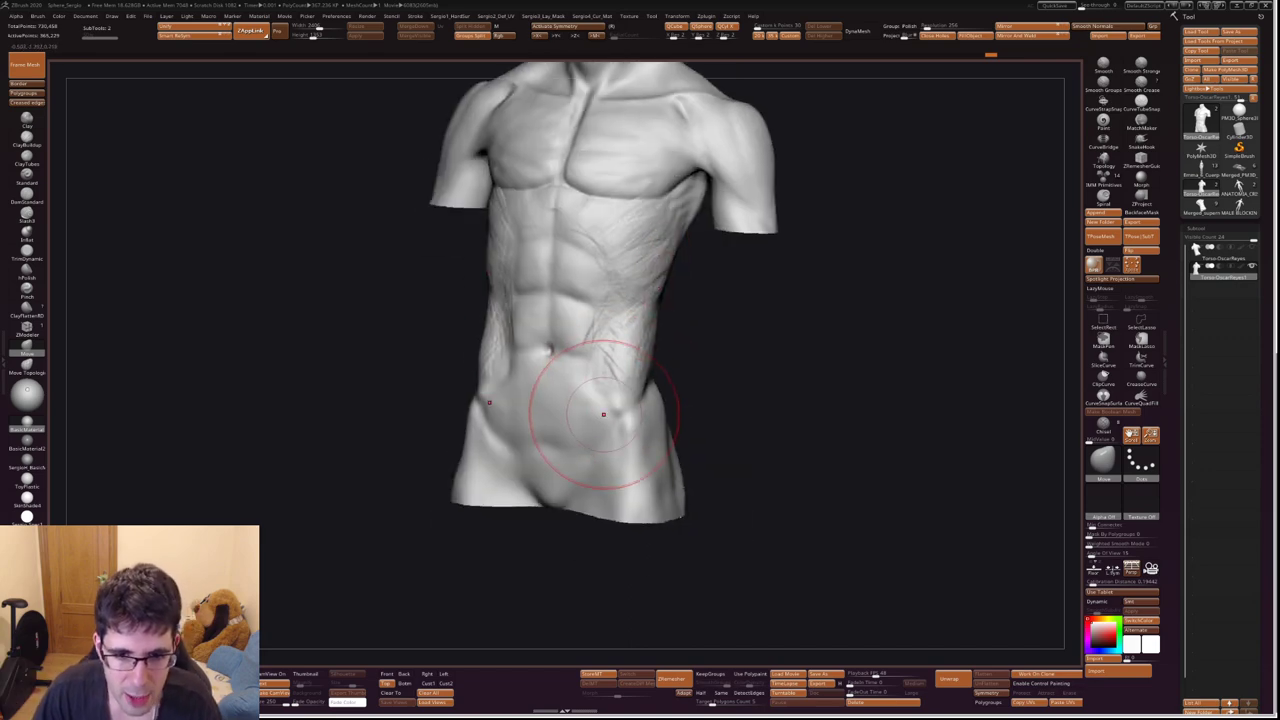
Use the Clay brush (B-C-L) to build curved strokes across the lower abdomen below the navel toward the hips.
{"action": "key", "text": "b"}
{"action": "key", "text": "c"}
{"action": "key", "text": "l"}
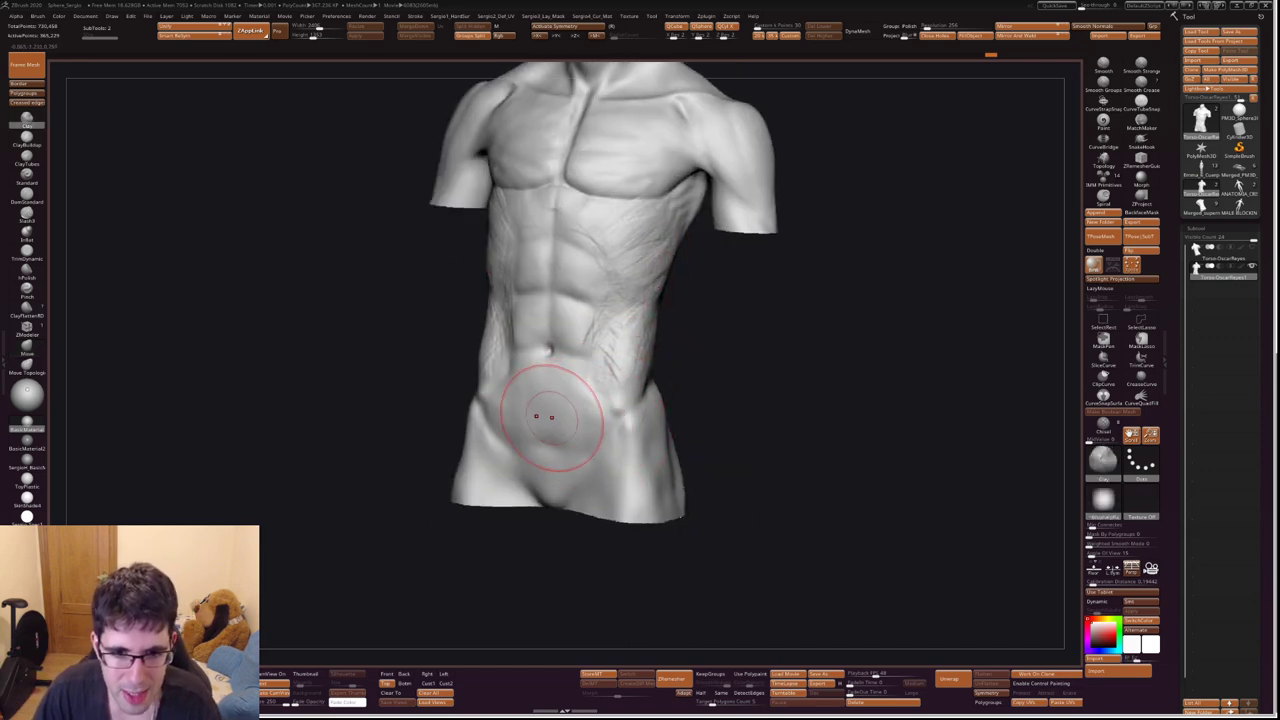
{"action": "left_click_drag", "start_coordinate": [553, 378], "coordinate": [589, 405]}
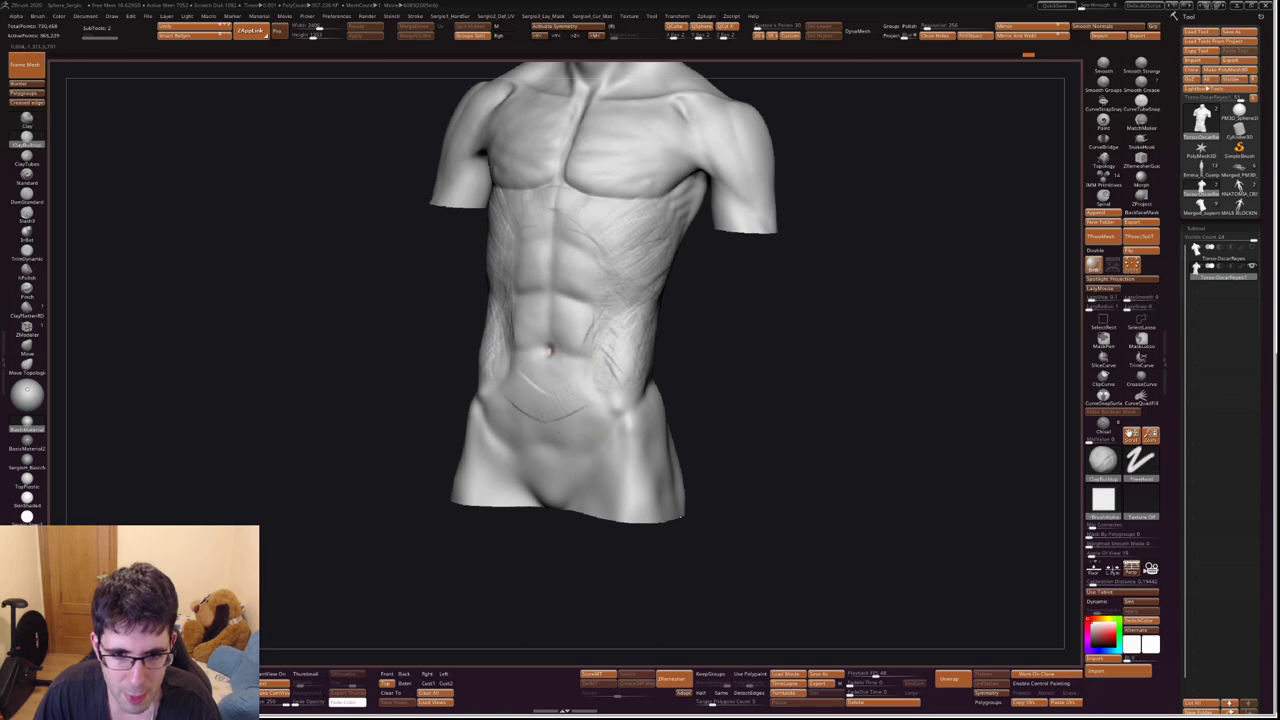
{"action": "left_click_drag", "start_coordinate": [504, 395], "coordinate": [585, 403]}
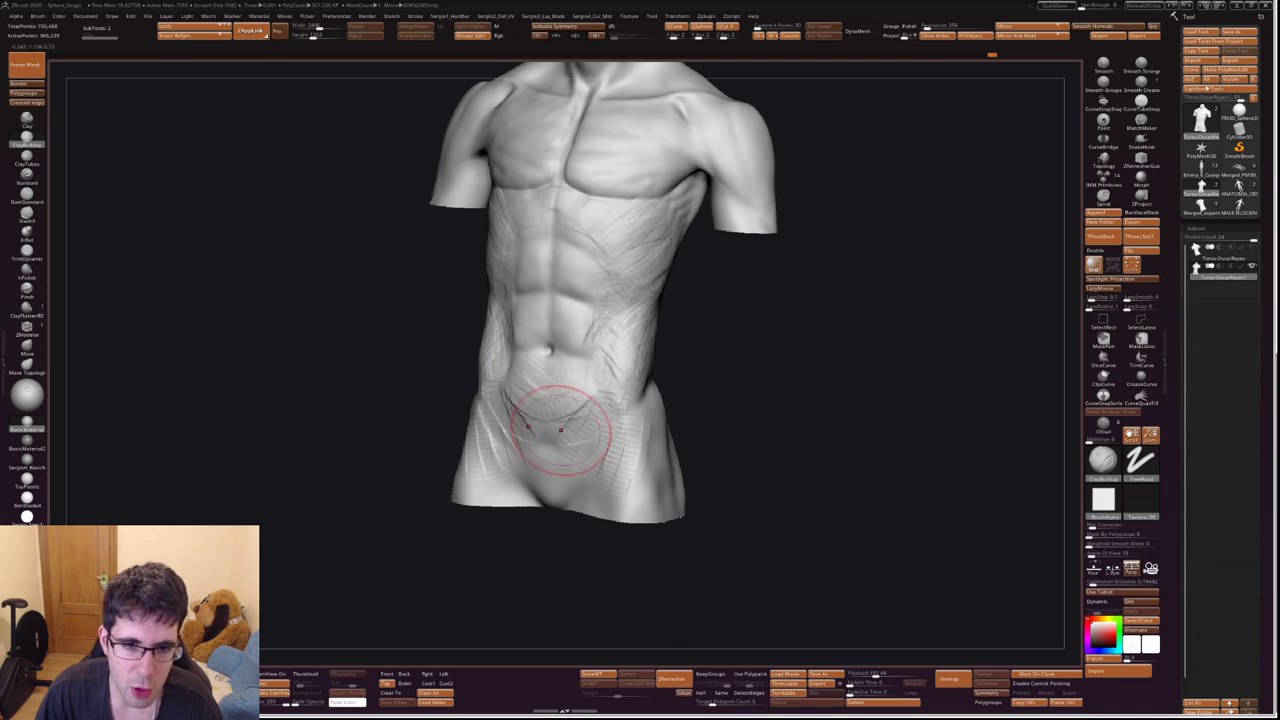
{"action": "left_click_drag", "start_coordinate": [560, 423], "coordinate": [578, 385]}
{"action": "mouse_move", "coordinate": [760, 390]}
{"action": "left_mouse_down"}
{"action": "mouse_move", "coordinate": [560, 400]}
{"action": "mouse_move", "coordinate": [580, 351]}
{"action": "mouse_move", "coordinate": [560, 340]}
{"action": "mouse_move", "coordinate": [585, 455]}
{"action": "mouse_move", "coordinate": [610, 440]}
{"action": "mouse_move", "coordinate": [608, 423]}
{"action": "mouse_move", "coordinate": [606, 451]}
{"action": "mouse_move", "coordinate": [626, 405]}
{"action": "left_mouse_up"}
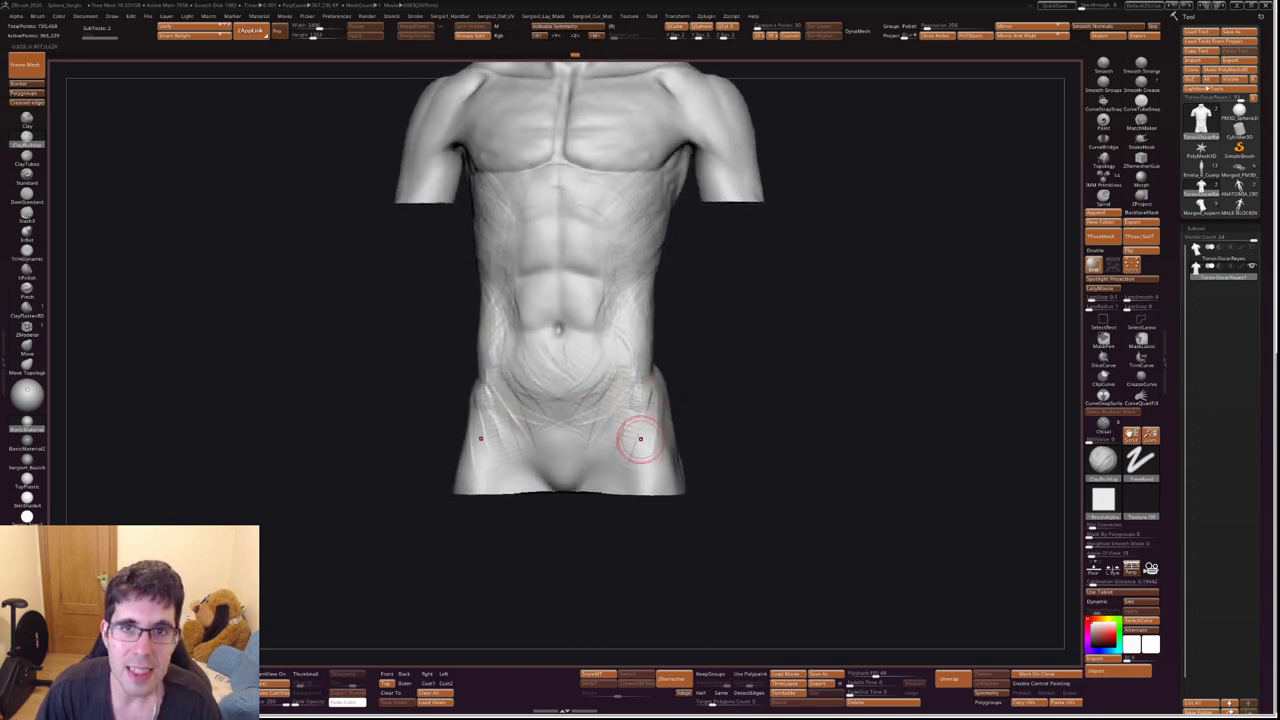
{"action": "left_click_drag", "start_coordinate": [634, 390], "coordinate": [631, 401]}
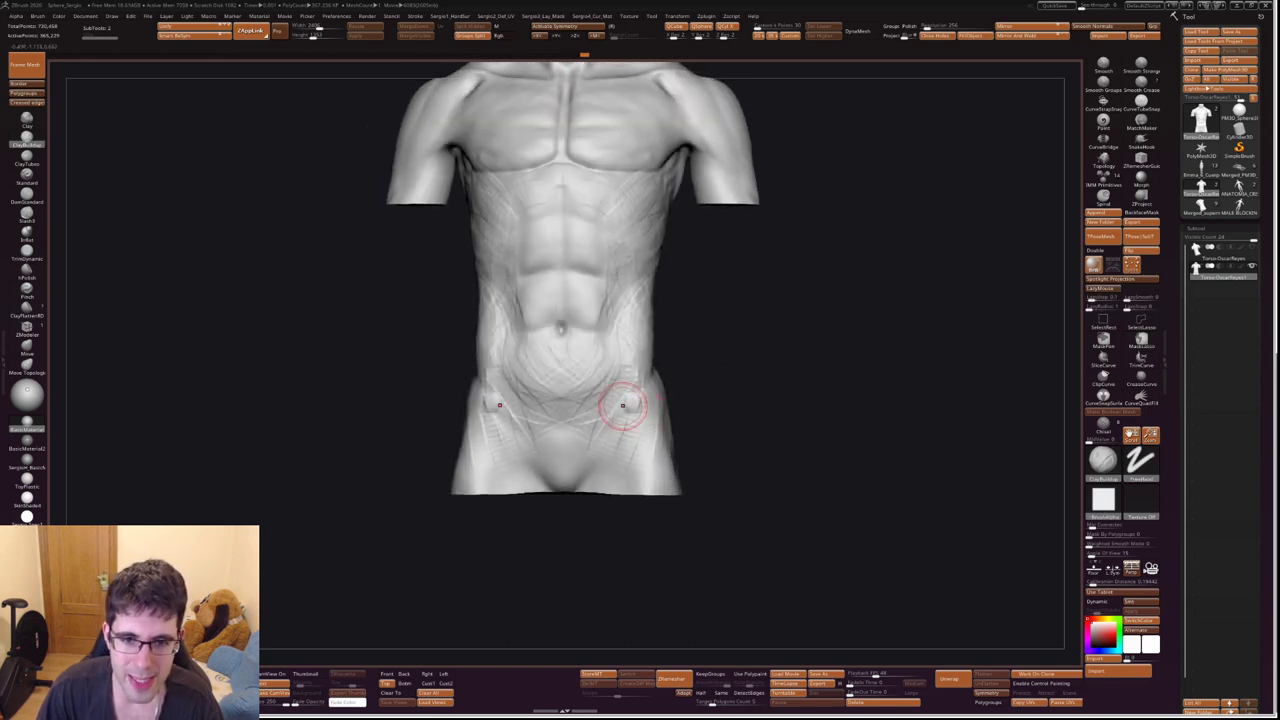
{"action": "left_click_drag", "start_coordinate": [614, 400], "coordinate": [643, 402]}
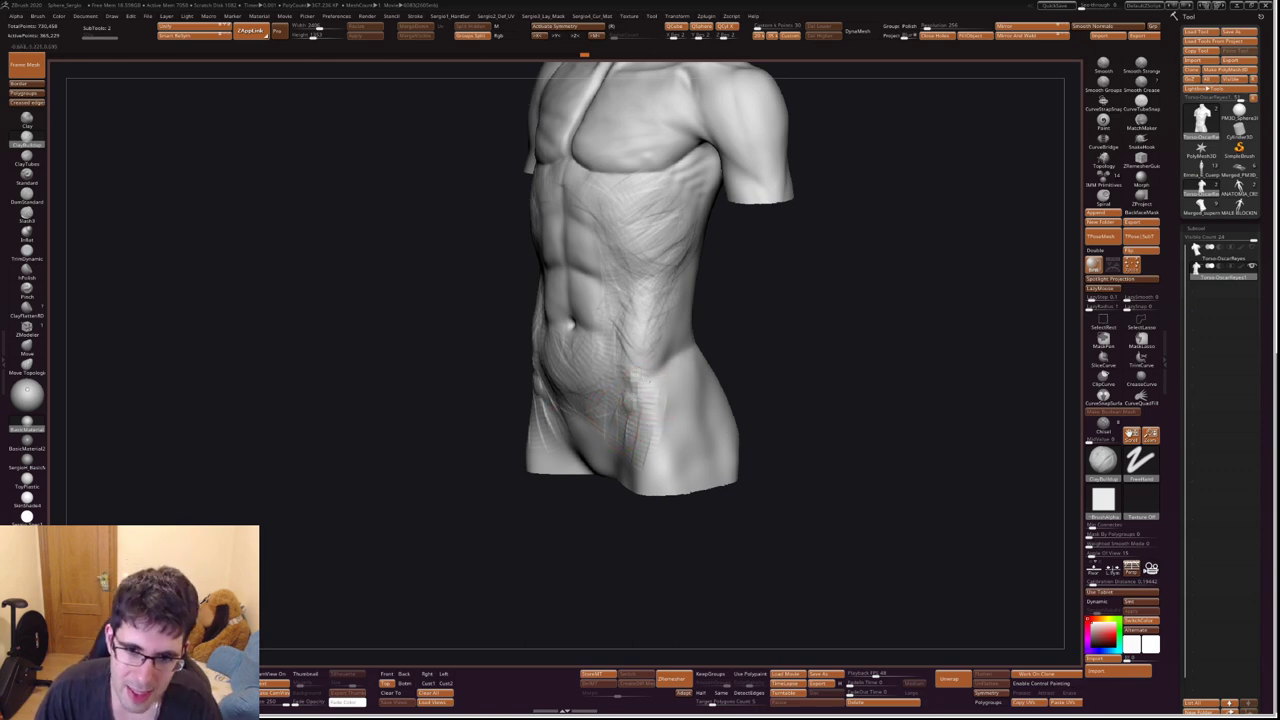
{"action": "left_click_drag", "start_coordinate": [622, 440], "coordinate": [650, 400], "text": "shift"}
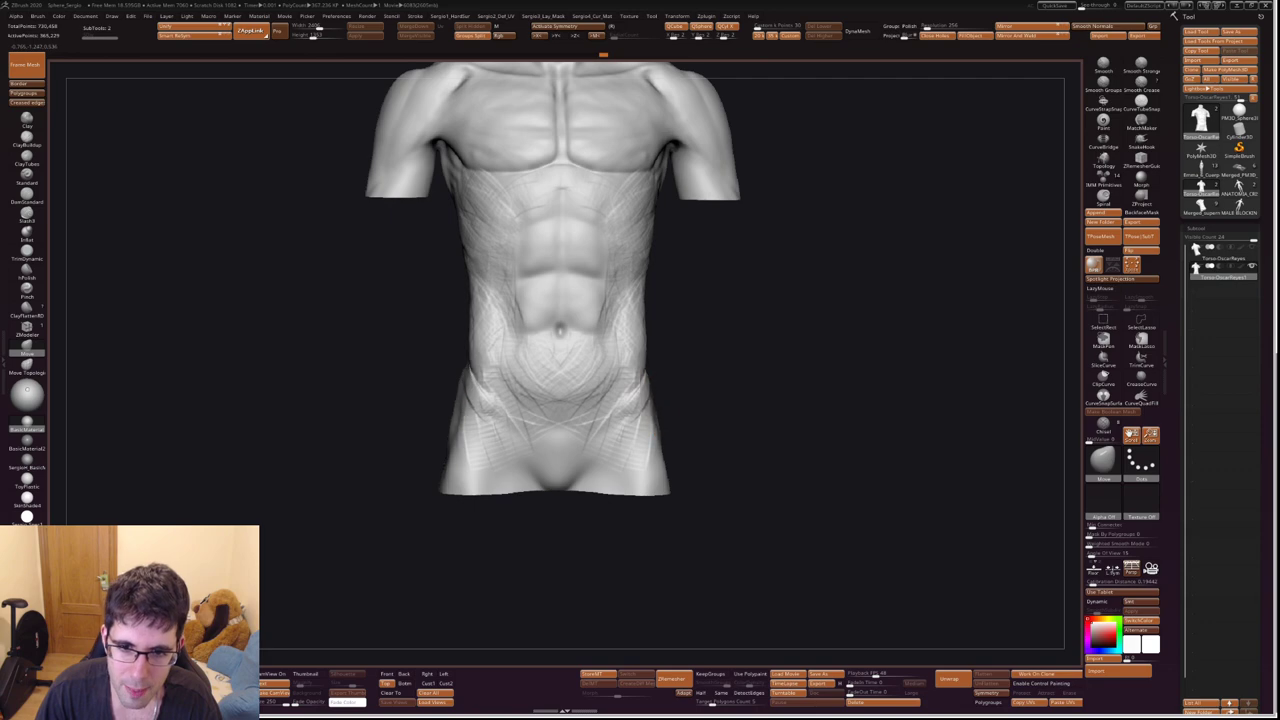
Orbit the torso from the front, tilting up at the chest and down over the neck, toward its right side.
{"action": "mouse_move", "coordinate": [620, 400]}
{"action": "left_mouse_down"}
{"action": "mouse_move", "coordinate": [714, 371]}
{"action": "mouse_move", "coordinate": [700, 402]}
{"action": "left_mouse_up"}
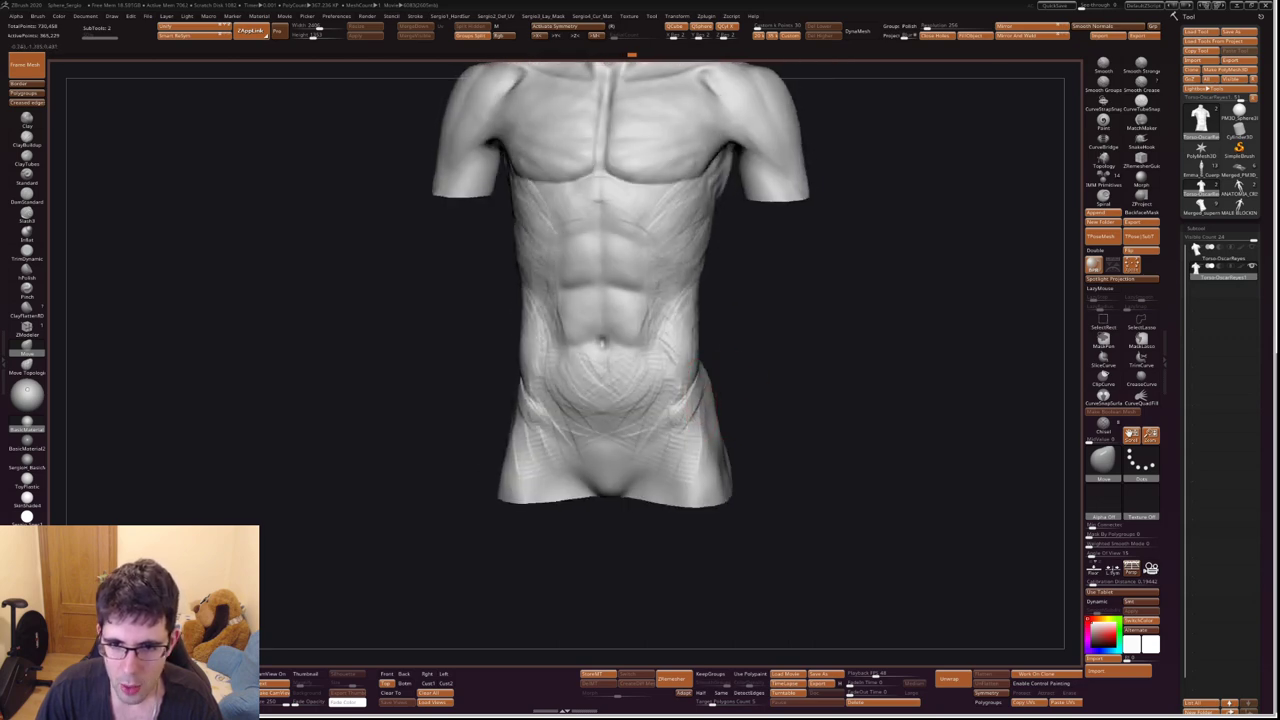
{"action": "left_click_drag", "start_coordinate": [708, 415], "coordinate": [681, 425]}
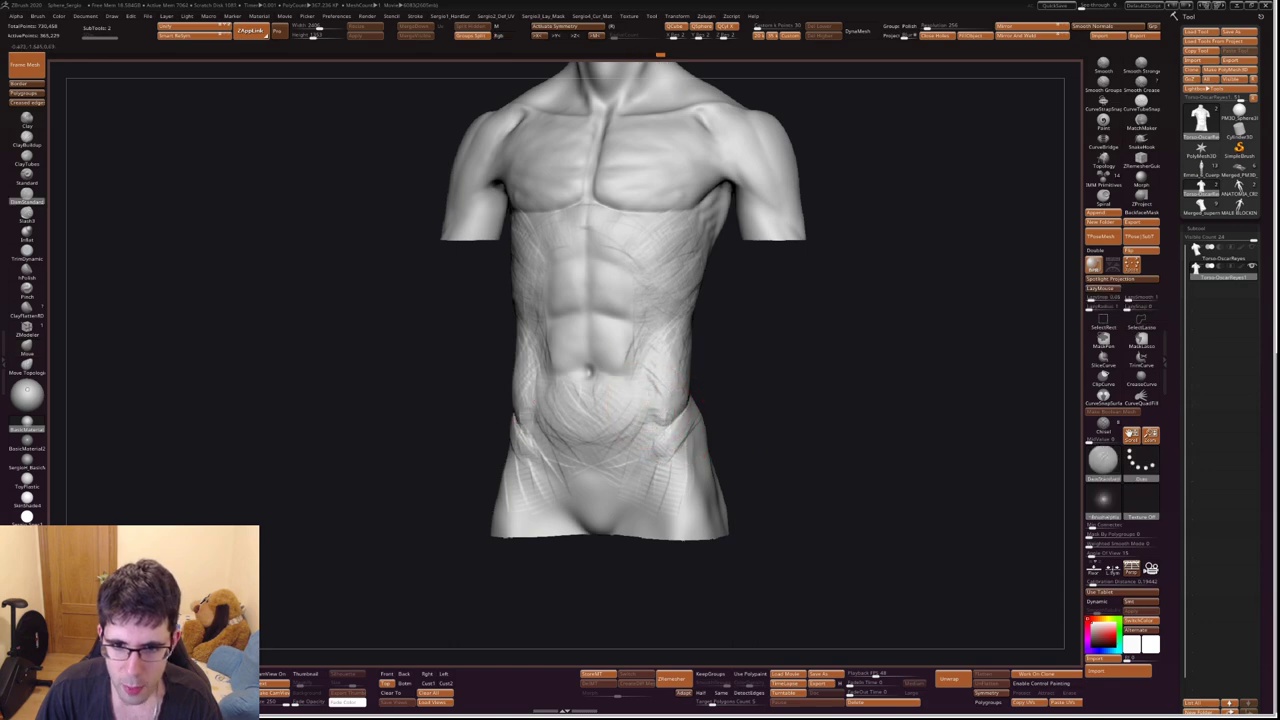
{"action": "left_click_drag", "start_coordinate": [672, 330], "coordinate": [680, 388]}
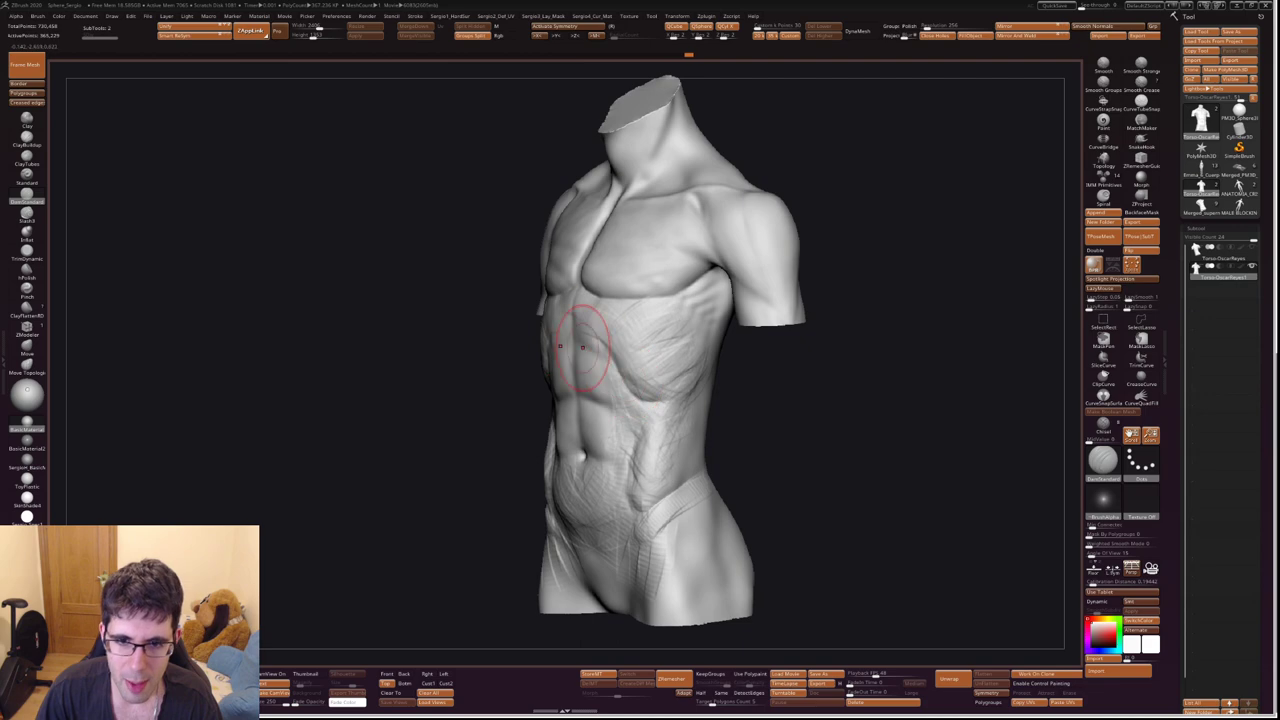
{"action": "mouse_move", "coordinate": [586, 330]}
{"action": "left_mouse_down"}
{"action": "mouse_move", "coordinate": [500, 372]}
{"action": "mouse_move", "coordinate": [614, 371]}
{"action": "mouse_move", "coordinate": [591, 406]}
{"action": "mouse_move", "coordinate": [642, 406]}
{"action": "left_mouse_up"}
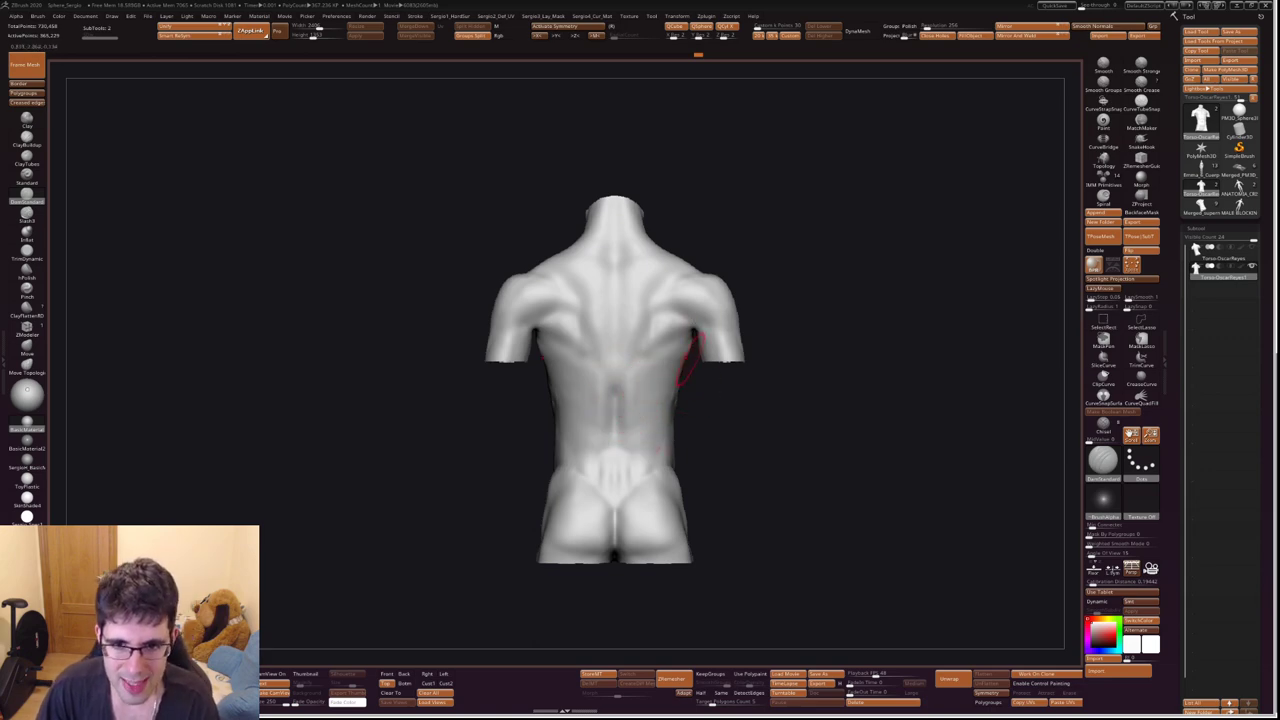
Lasso-mask the upper arms at the shoulders, then orbit to a three-quarter view of the whole back.
{"action": "mouse_move", "coordinate": [670, 378]}
{"action": "left_mouse_down"}
{"action": "mouse_move", "coordinate": [843, 286]}
{"action": "mouse_move", "coordinate": [760, 245]}
{"action": "mouse_move", "coordinate": [850, 370]}
{"action": "mouse_move", "coordinate": [762, 200]}
{"action": "mouse_move", "coordinate": [728, 265]}
{"action": "left_mouse_up"}
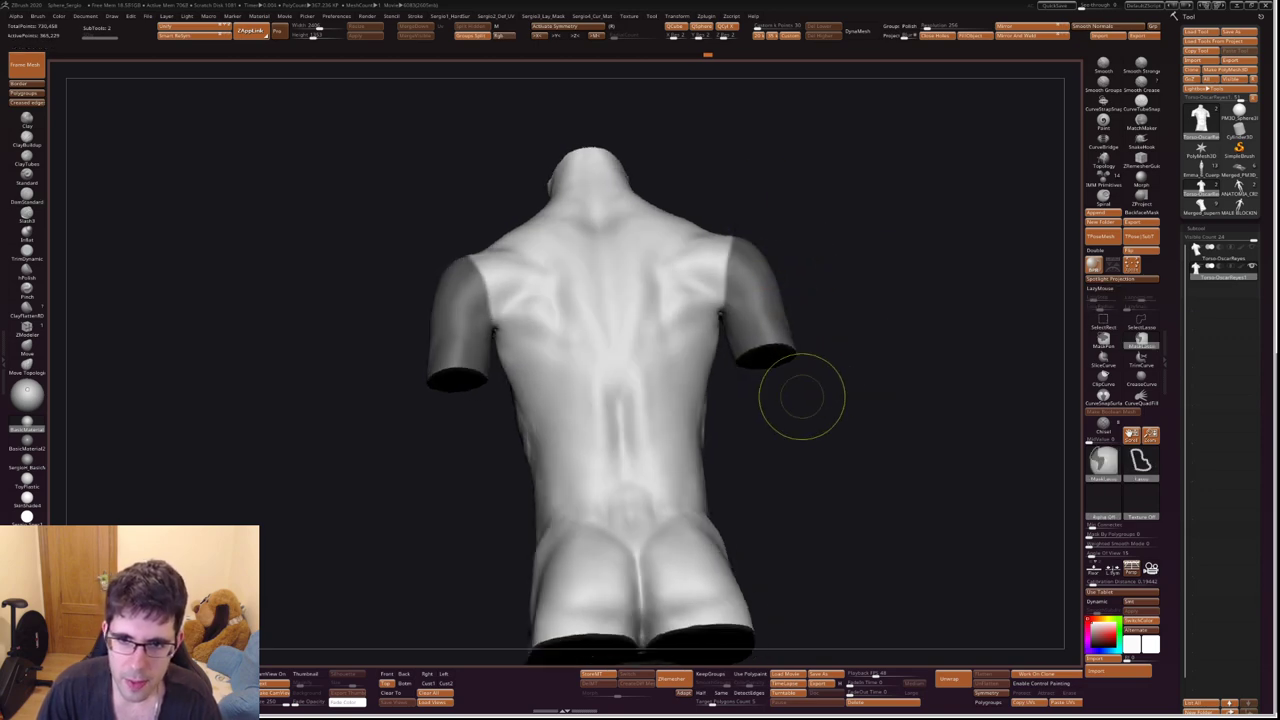
{"action": "left_click_drag", "start_coordinate": [850, 420], "coordinate": [700, 345]}
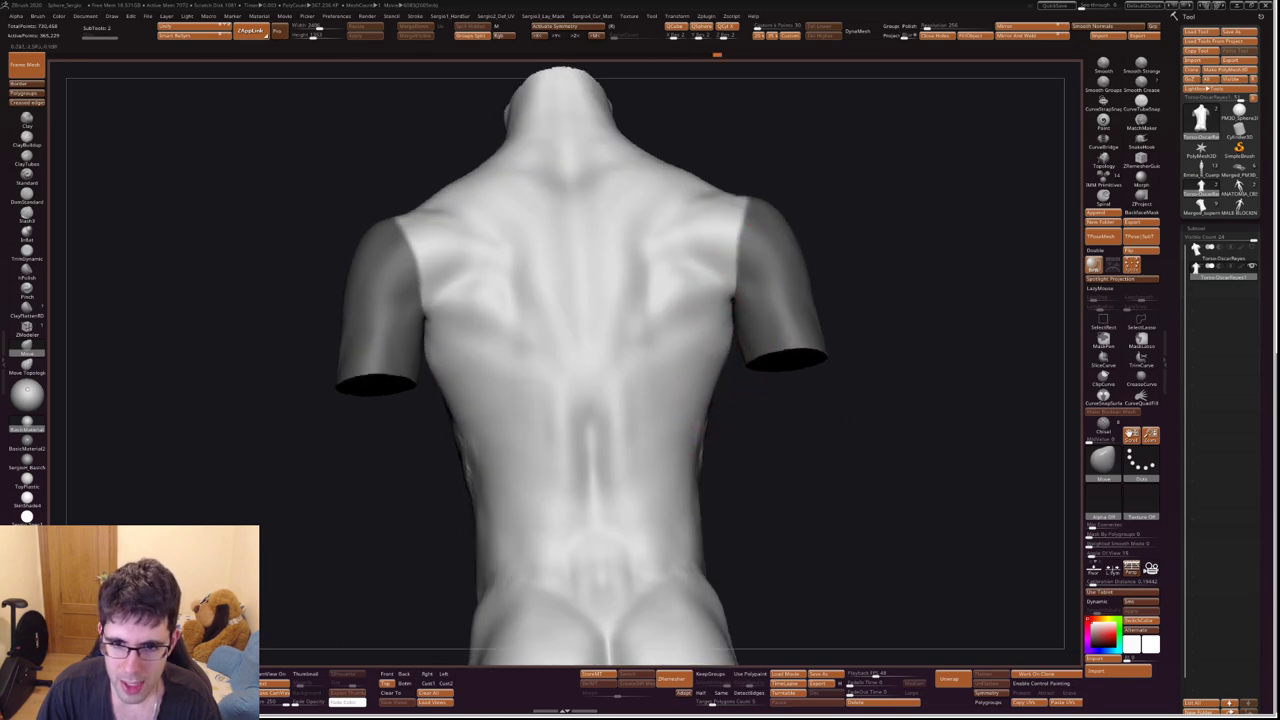
{"action": "left_click_drag", "start_coordinate": [700, 430], "coordinate": [700, 380], "text": "alt"}
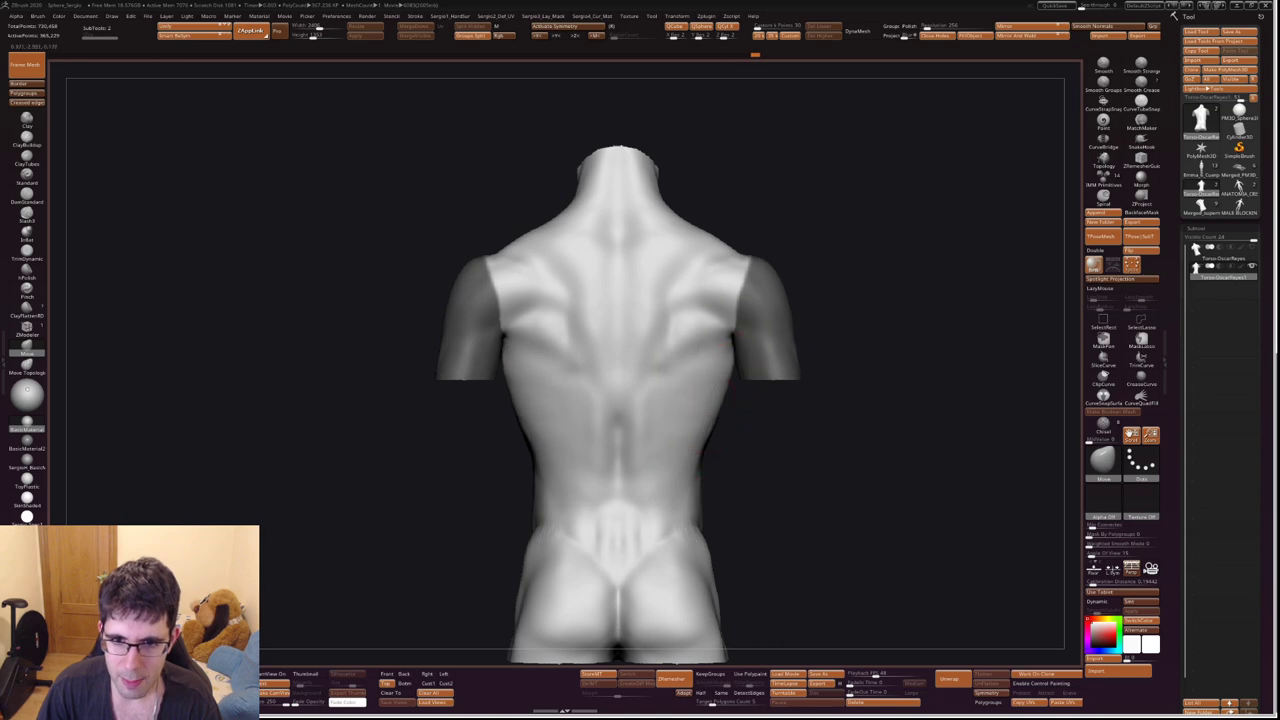
{"action": "left_click_drag", "start_coordinate": [718, 303], "coordinate": [715, 400], "text": "alt"}
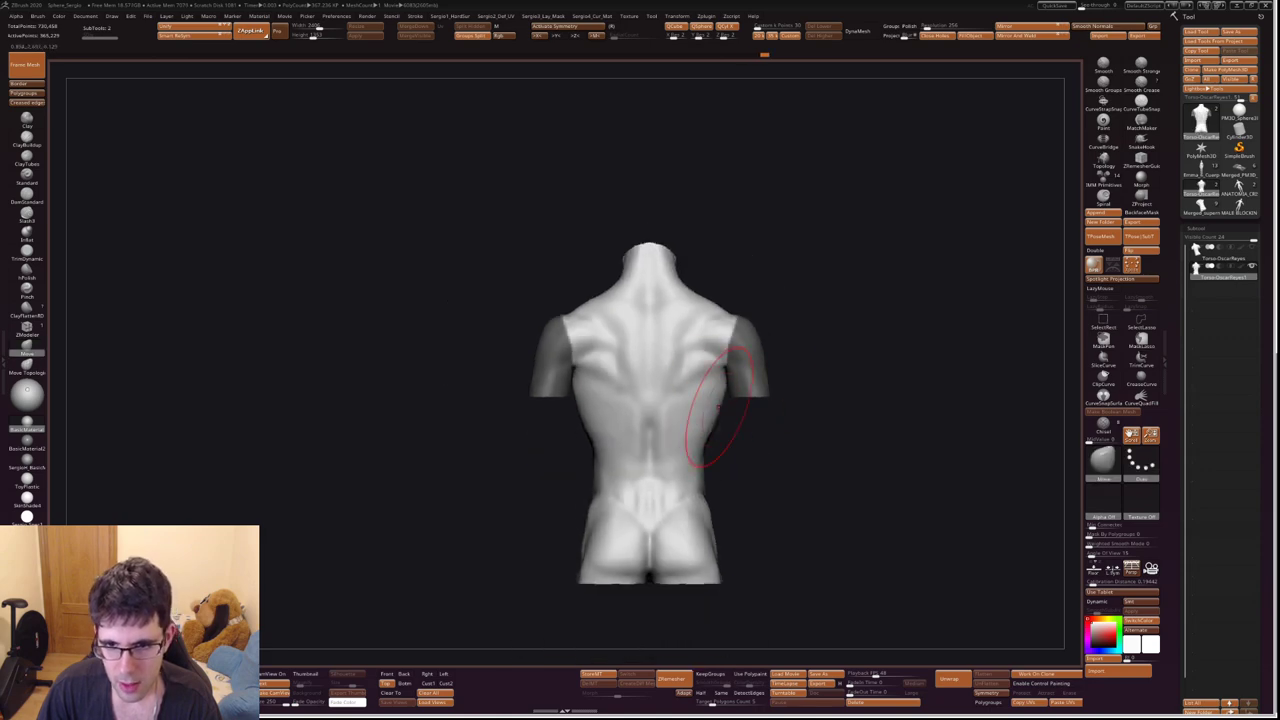
{"action": "mouse_move", "coordinate": [650, 440]}
{"action": "left_mouse_down"}
{"action": "mouse_move", "coordinate": [729, 443]}
{"action": "mouse_move", "coordinate": [700, 400]}
{"action": "left_mouse_up"}
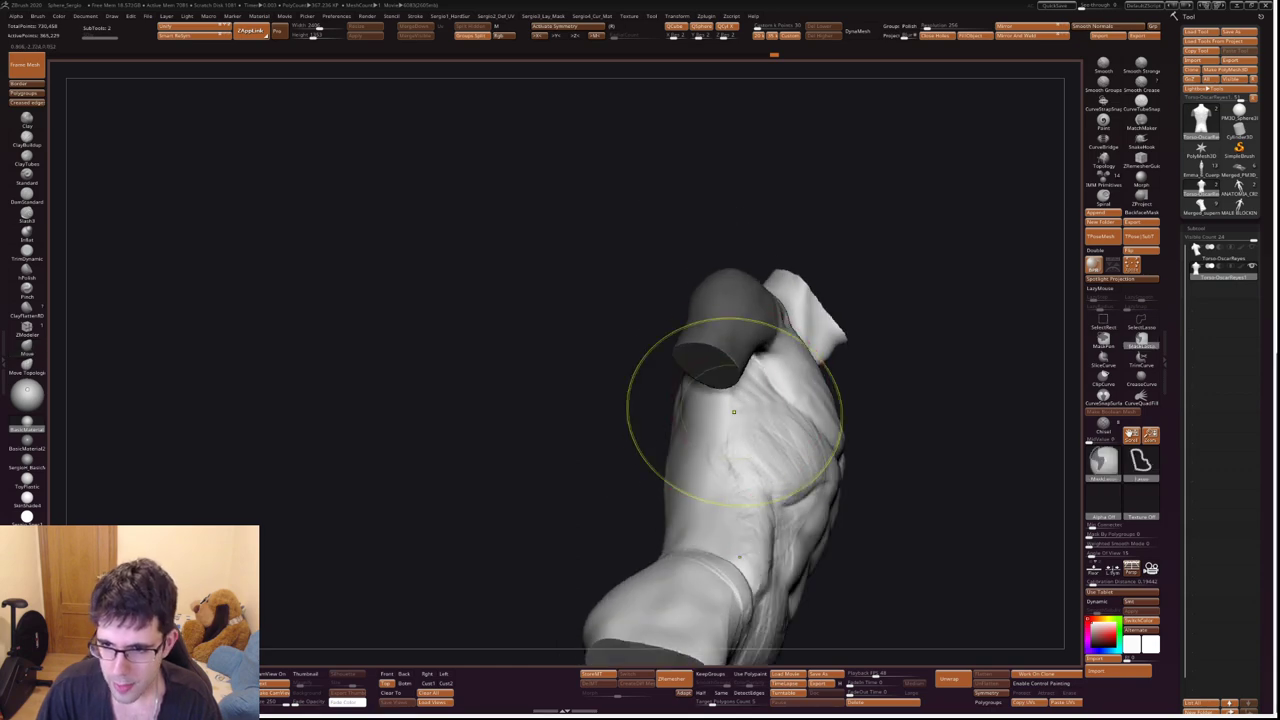
Switch to the DamStandard brush with B-D-S.
{"action": "key", "text": "b"}
{"action": "key", "text": "d"}
{"action": "key", "text": "s"}
Invert the mask so the torso is protected and only the upper arms stay editable.
{"action": "mouse_move", "coordinate": [748, 423]}
{"action": "left_mouse_down"}
{"action": "mouse_move", "coordinate": [740, 386]}
{"action": "mouse_move", "coordinate": [757, 357]}
{"action": "left_mouse_up"}
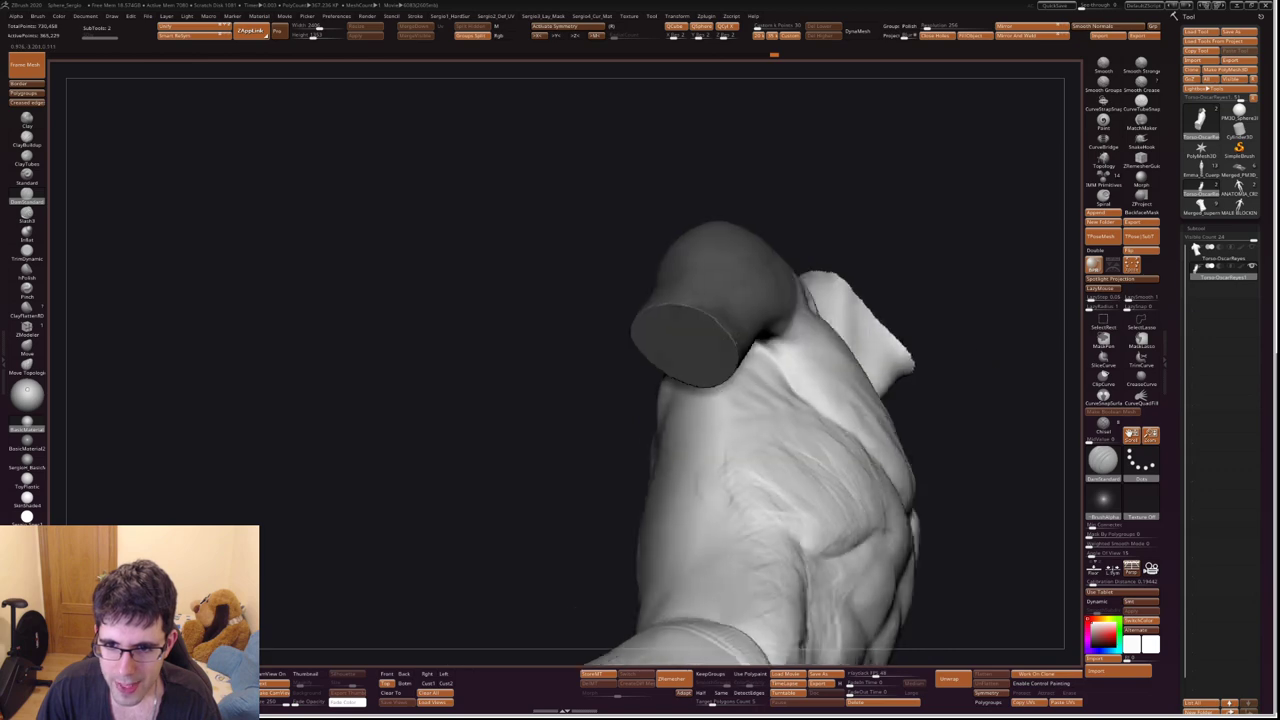
{"action": "mouse_move", "coordinate": [757, 414]}
{"action": "right_mouse_down"}
{"action": "mouse_move", "coordinate": [828, 417]}
{"action": "mouse_move", "coordinate": [786, 380]}
{"action": "right_mouse_up"}
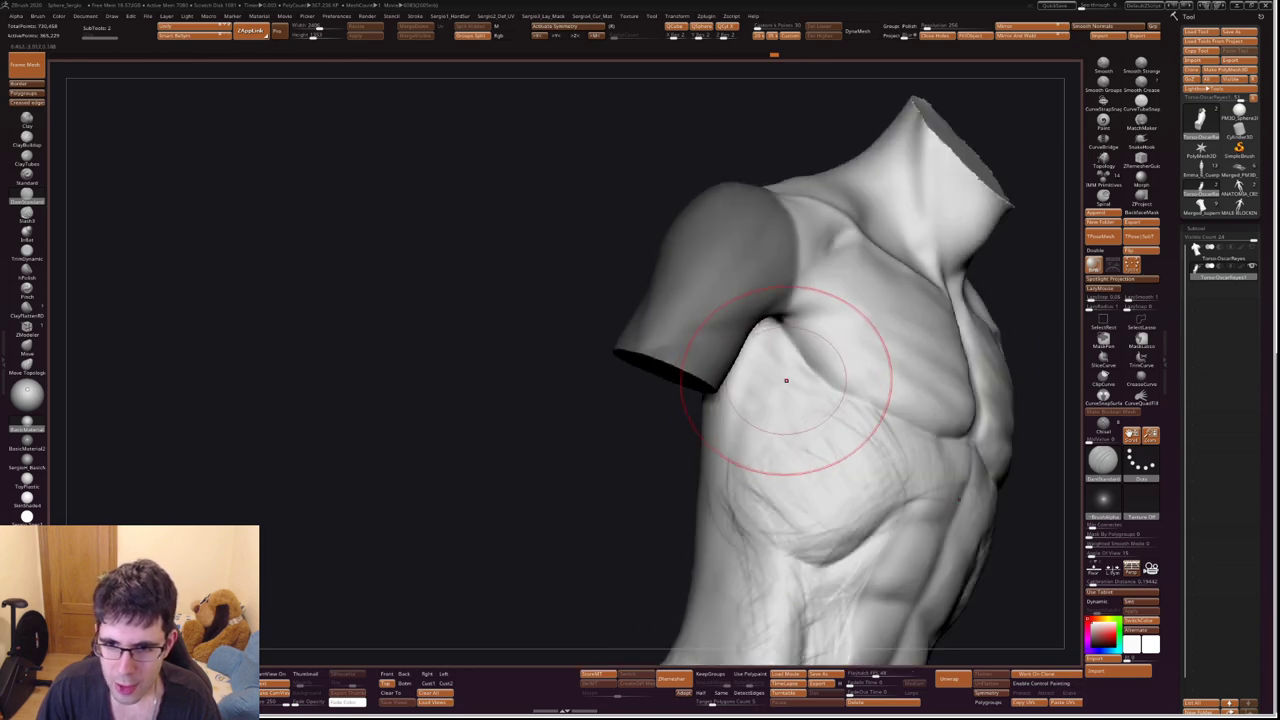
{"action": "right_click", "coordinate": [760, 340]}
{"action": "mouse_move", "coordinate": [771, 330]}
{"action": "right_mouse_down"}
{"action": "mouse_move", "coordinate": [777, 305]}
{"action": "mouse_move", "coordinate": [774, 384]}
{"action": "mouse_move", "coordinate": [829, 329]}
{"action": "mouse_move", "coordinate": [653, 326]}
{"action": "right_mouse_up"}
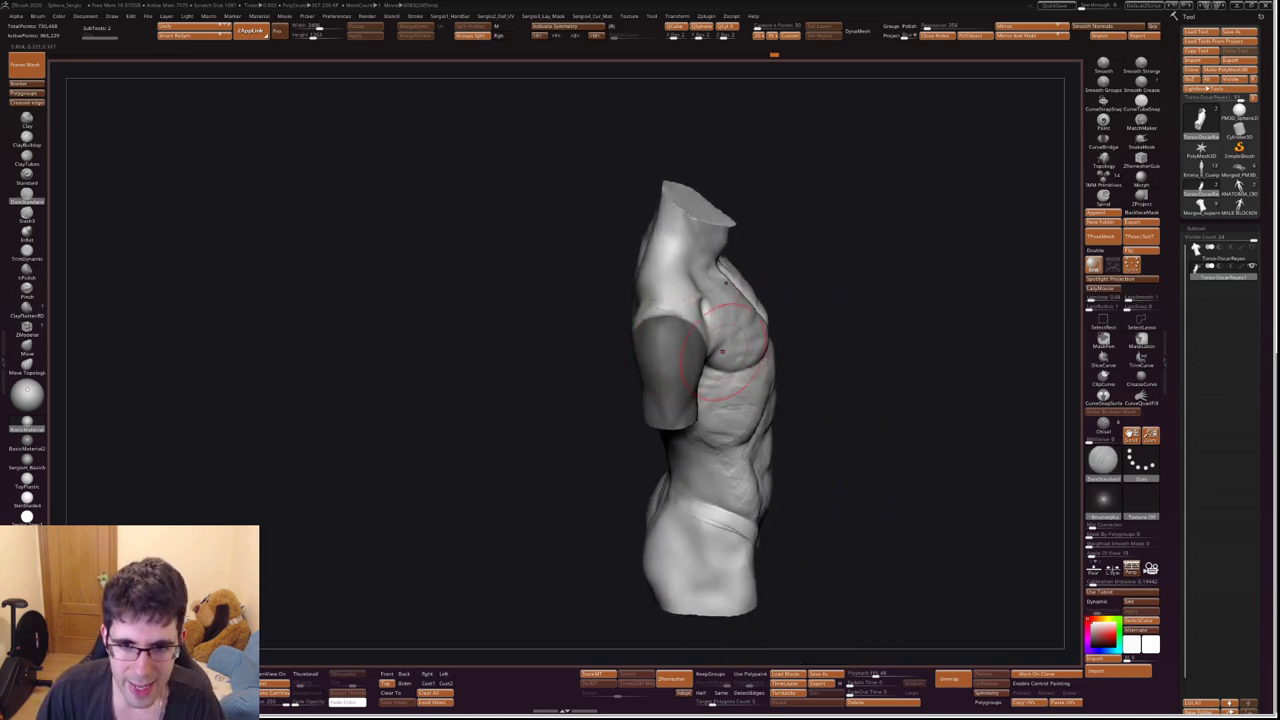
{"action": "right_click_drag", "start_coordinate": [723, 350], "coordinate": [789, 366]}
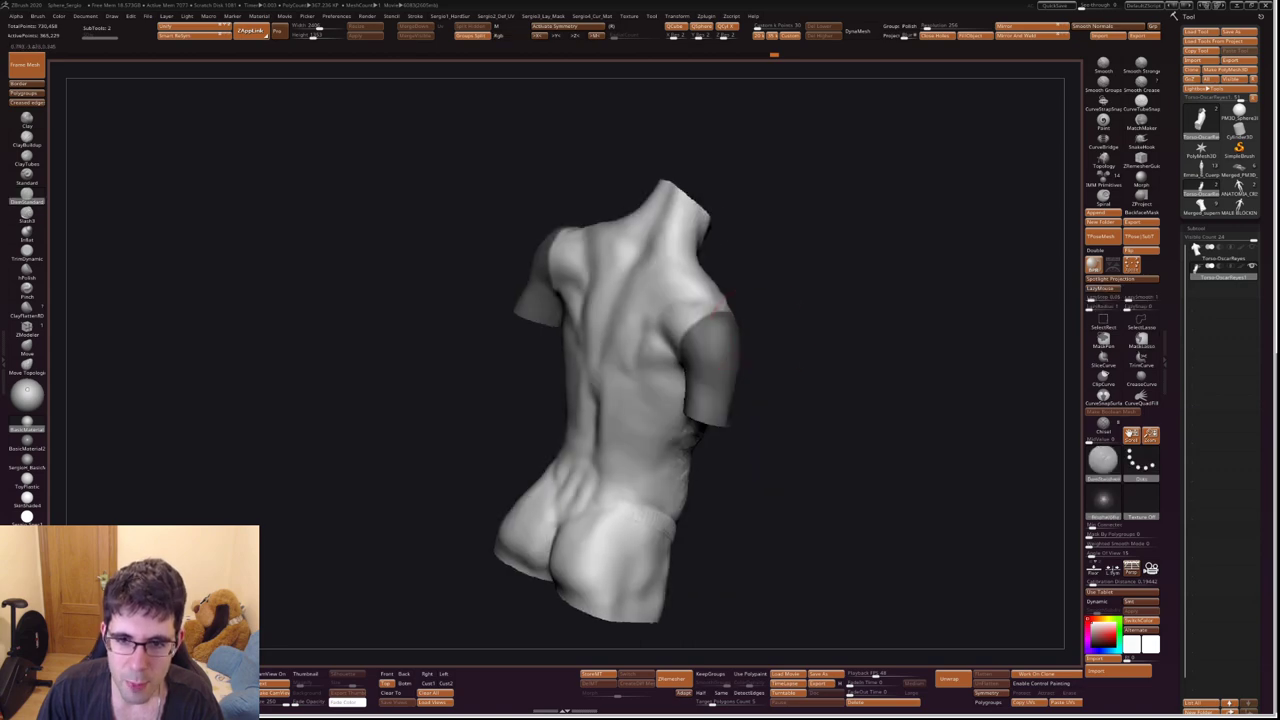
{"action": "left_click", "coordinate": [760, 360], "text": "ctrl"}
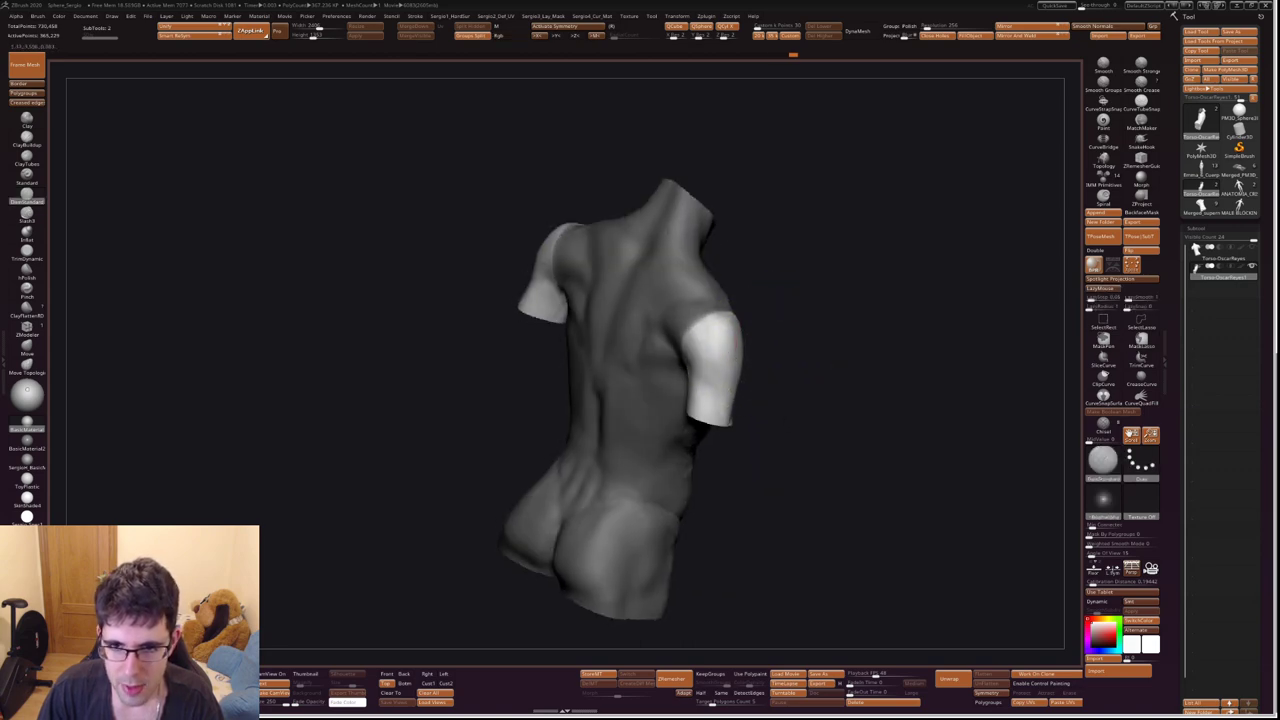
{"action": "right_click_drag", "start_coordinate": [760, 350], "coordinate": [784, 320]}
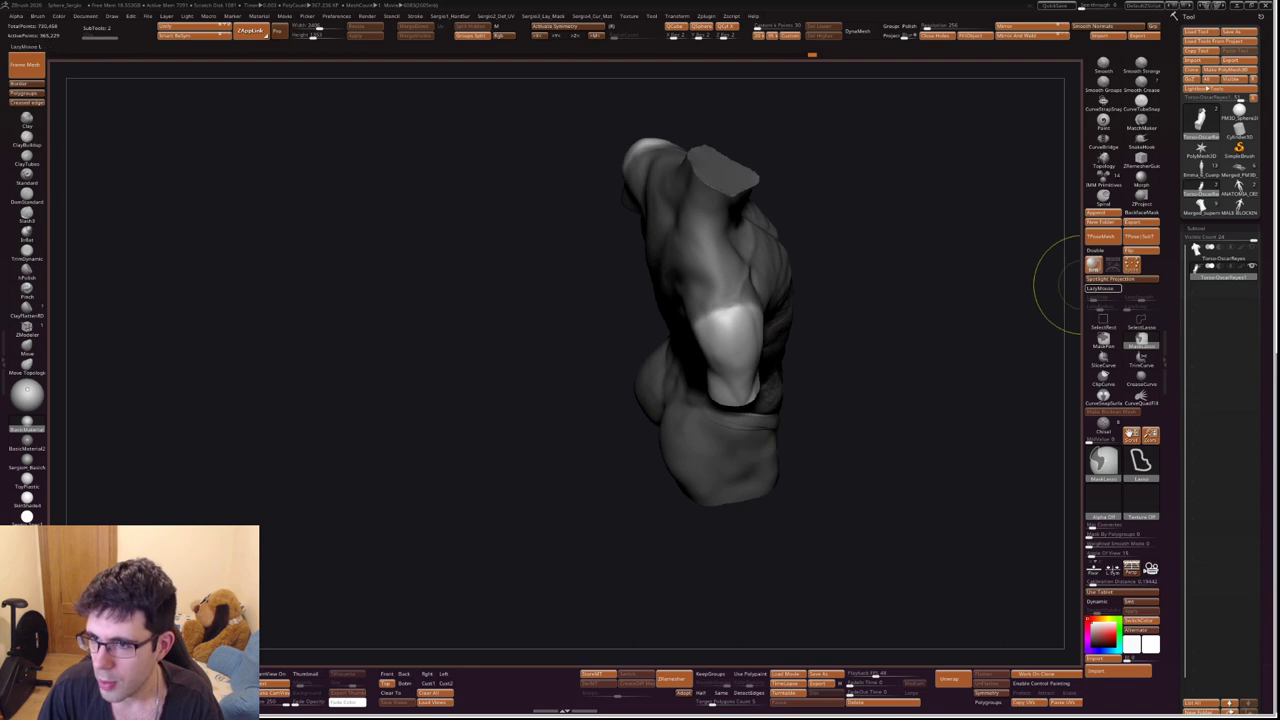
Nudge the shoulder cap slightly outward against the torso with the transform gizmo.
{"action": "left_click", "coordinate": [1103, 340]}
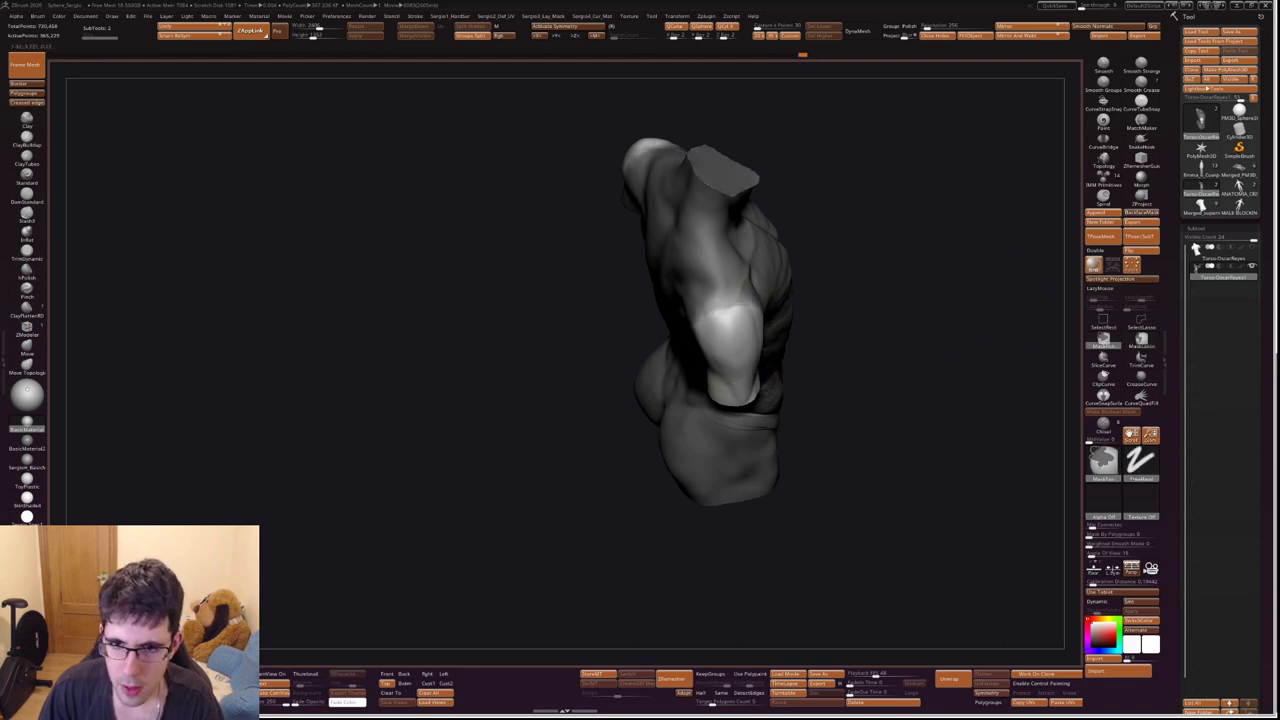
{"action": "key", "text": "ctrl+z"}
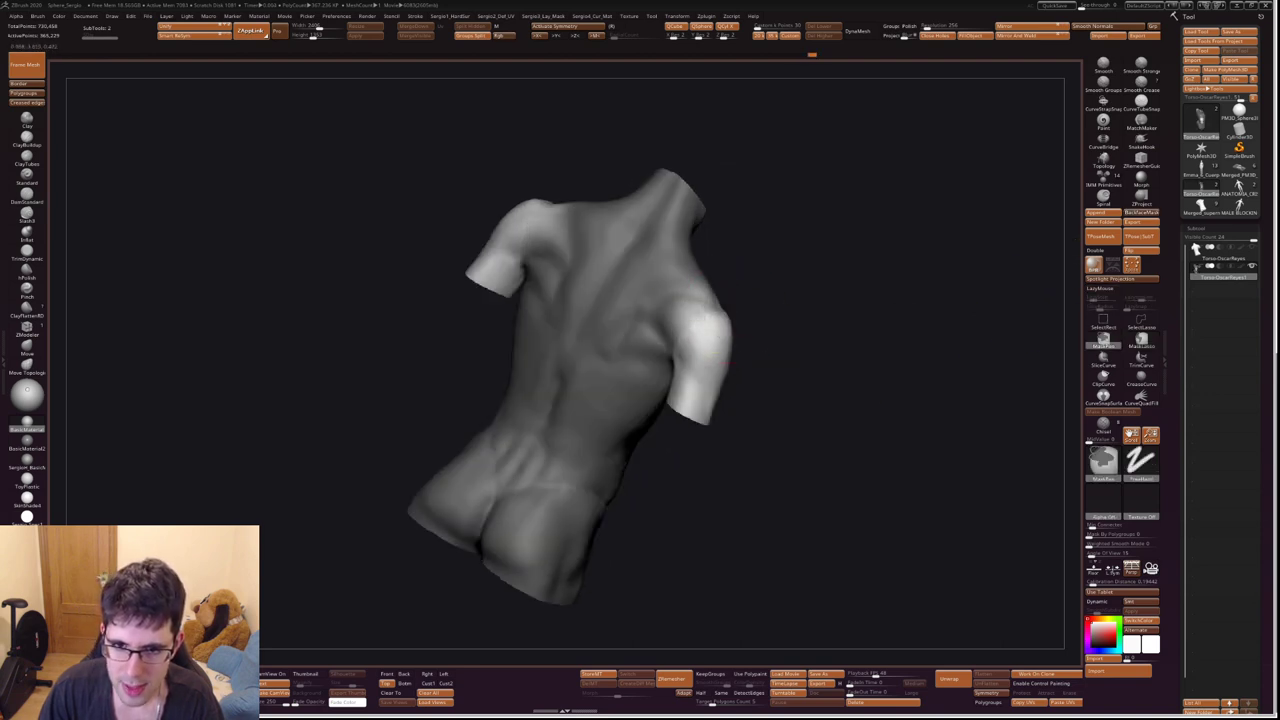
{"action": "key", "text": "ctrl+shift+z"}
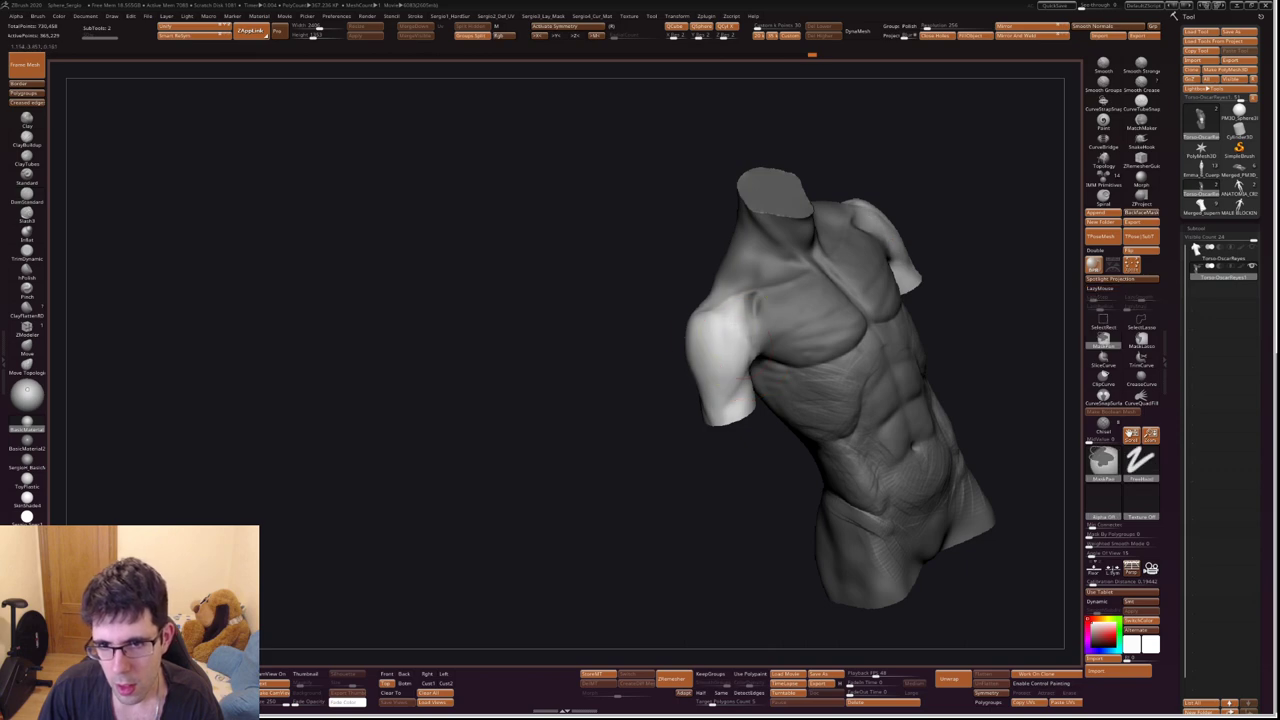
{"action": "key", "text": "ctrl+z"}
{"action": "left_click", "coordinate": [715, 340]}
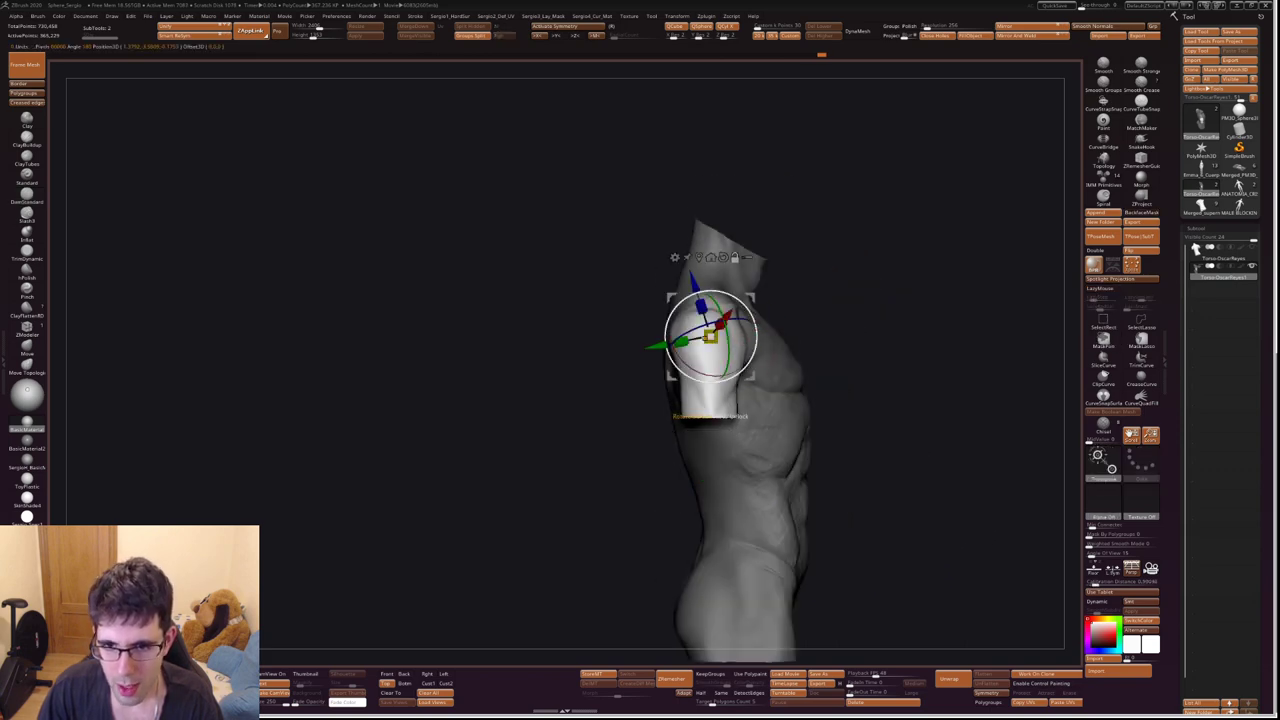
{"action": "left_click_drag", "start_coordinate": [710, 336], "coordinate": [718, 340]}
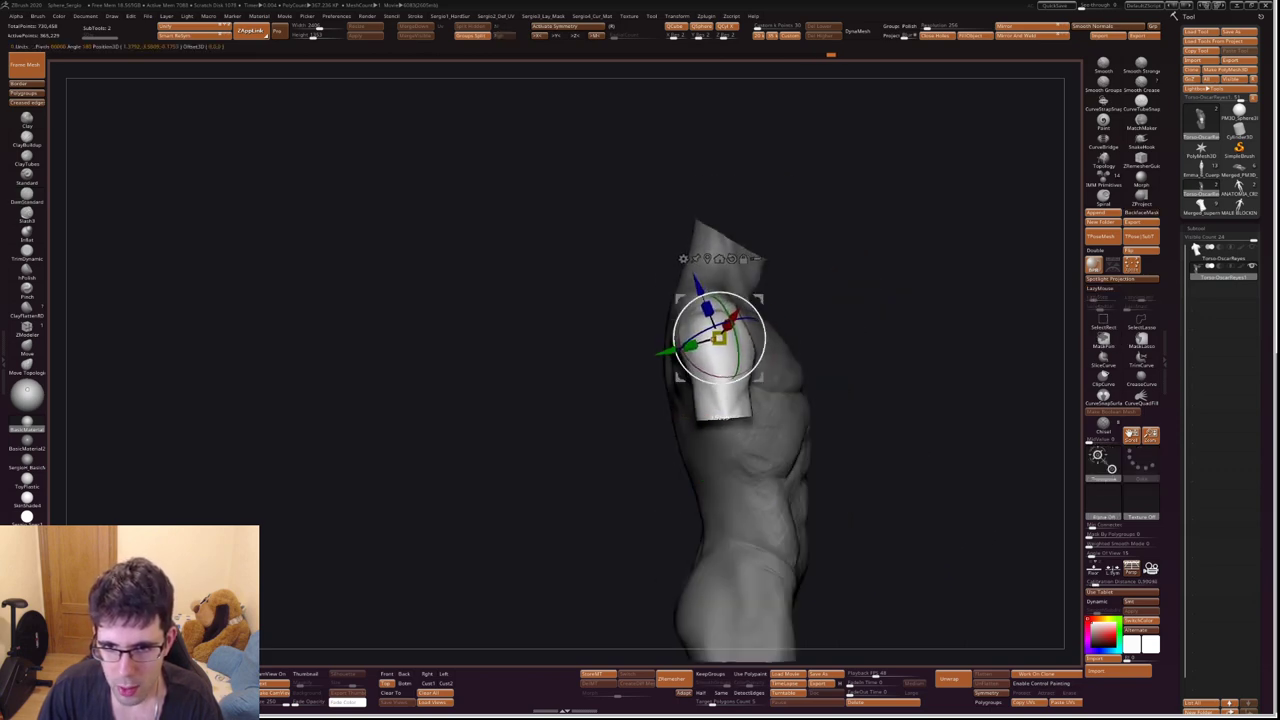
{"action": "key", "text": "q"}
Pick the Move brush (B-M-V) and orbit between back and front three-quarter views.
{"action": "left_click_drag", "start_coordinate": [814, 286], "coordinate": [787, 375]}
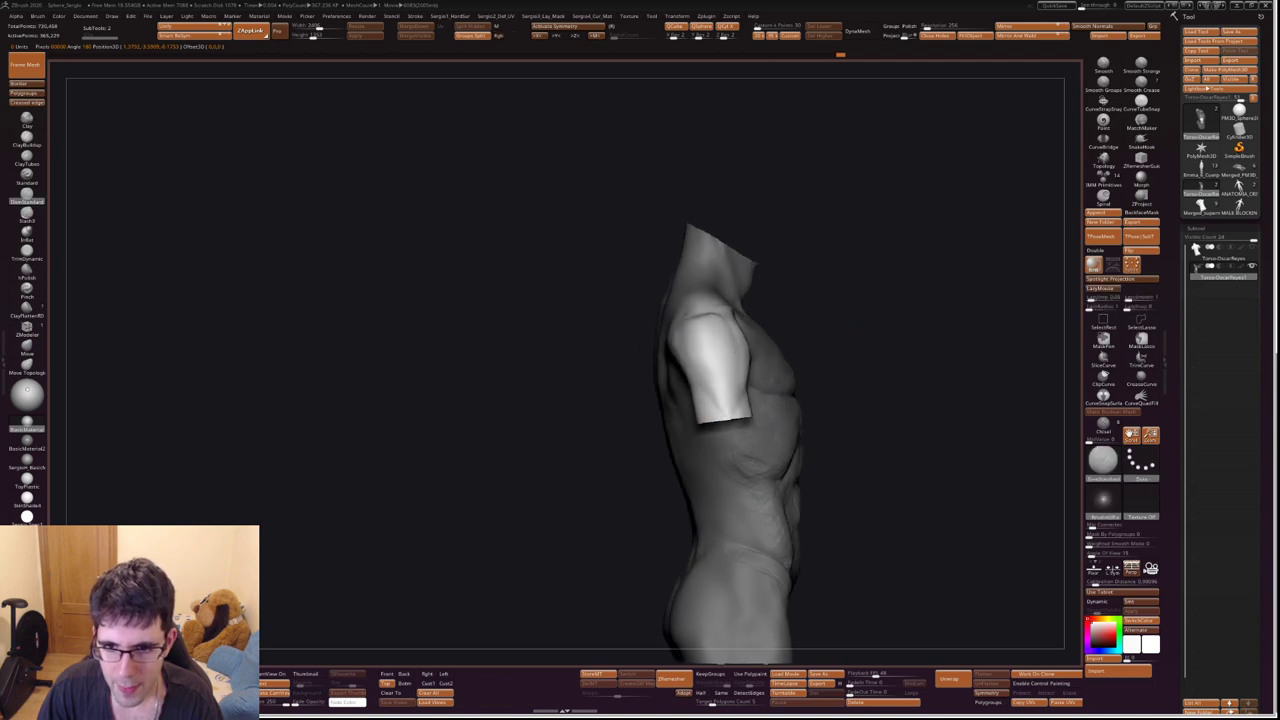
{"action": "key", "text": "b"}
{"action": "key", "text": "m"}
{"action": "key", "text": "v"}
{"action": "right_click_drag", "start_coordinate": [787, 375], "coordinate": [753, 380]}
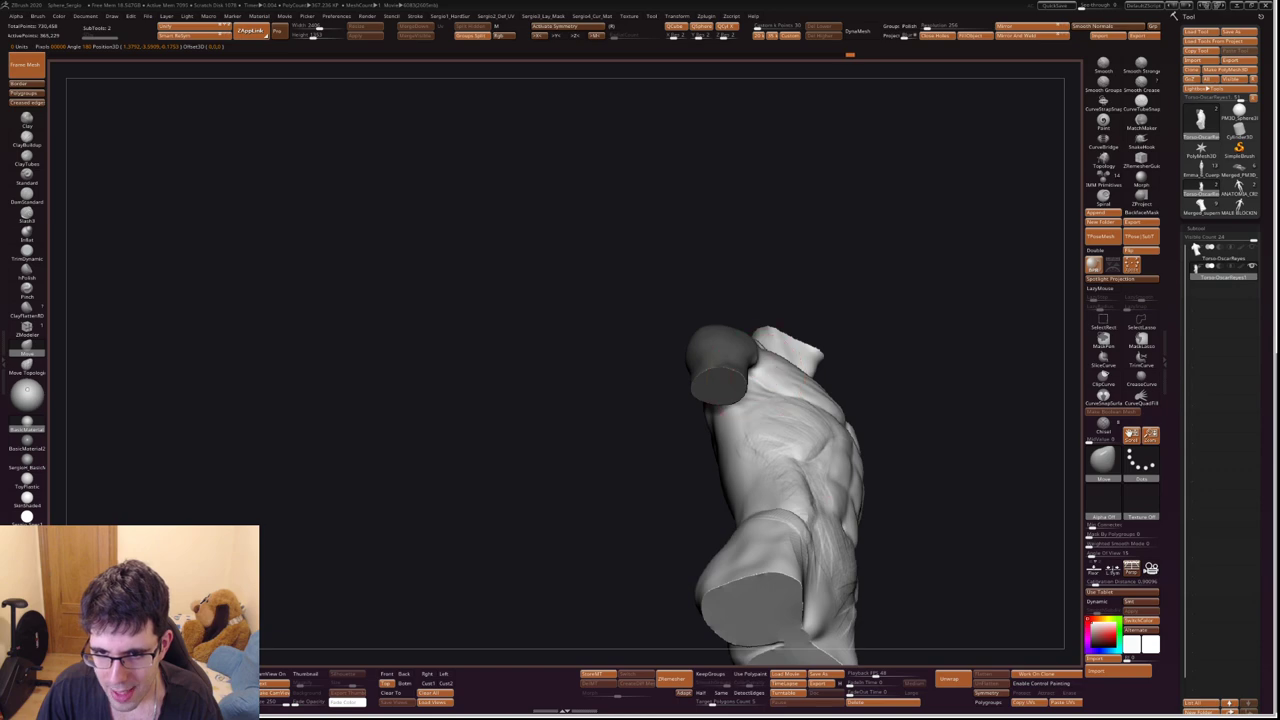
{"action": "right_click_drag", "start_coordinate": [722, 410], "coordinate": [746, 371]}
Pick DamStandard (B-D-S), select the shoulder piece, then make the torso the active subtool again.
{"action": "key", "text": "b"}
{"action": "key", "text": "d"}
{"action": "key", "text": "s"}
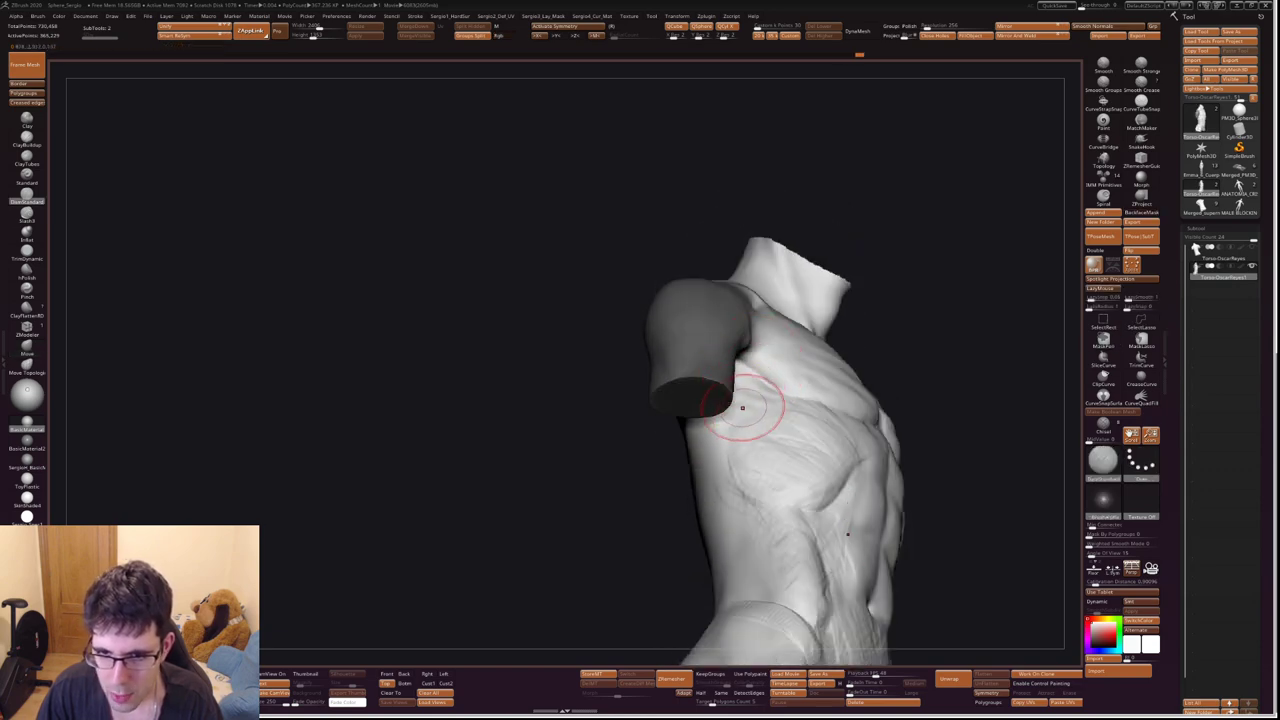
{"action": "left_click", "coordinate": [688, 402], "text": "alt"}
{"action": "left_click", "coordinate": [614, 480], "text": "alt"}
Hide the shoulder pieces so only the torso is visible, and orbit around its sides.
{"action": "key", "text": "shift+f"}
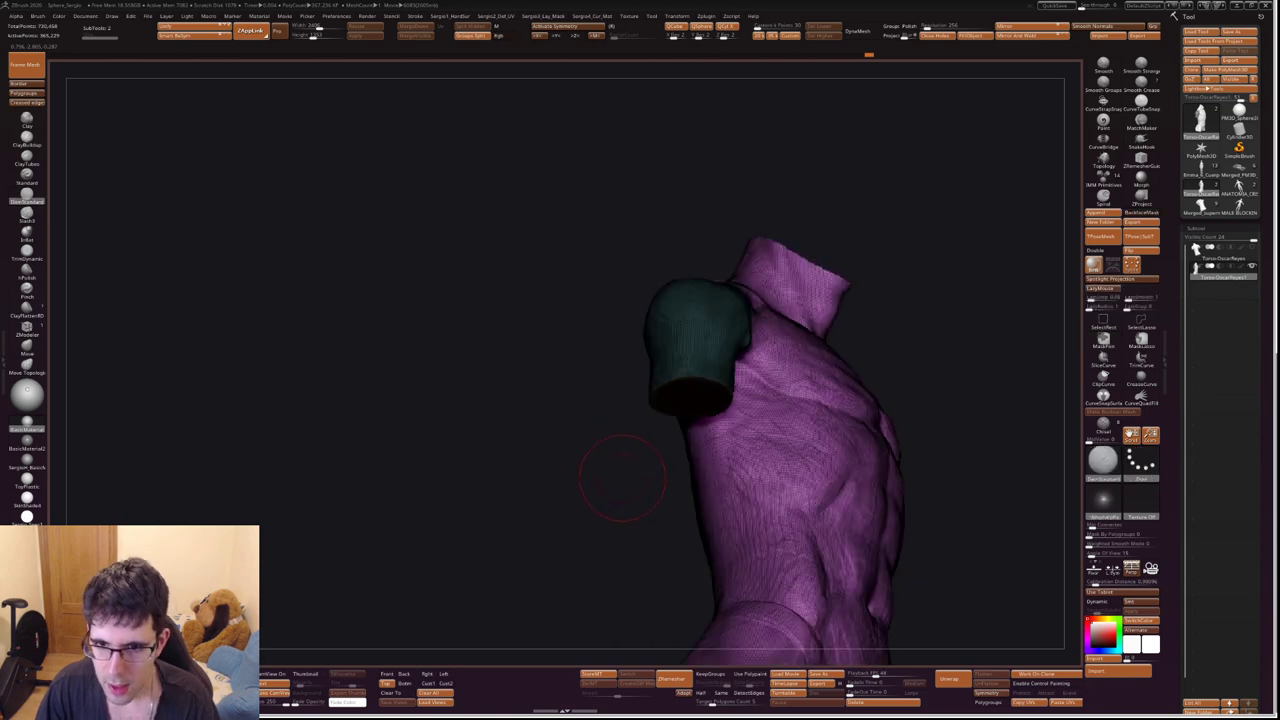
{"action": "right_click_drag", "start_coordinate": [622, 486], "coordinate": [672, 420]}
{"action": "key", "text": "shift+f"}
{"action": "left_click", "coordinate": [672, 420], "text": "ctrl+shift"}
{"action": "left_click", "coordinate": [645, 470], "text": "ctrl+shift"}
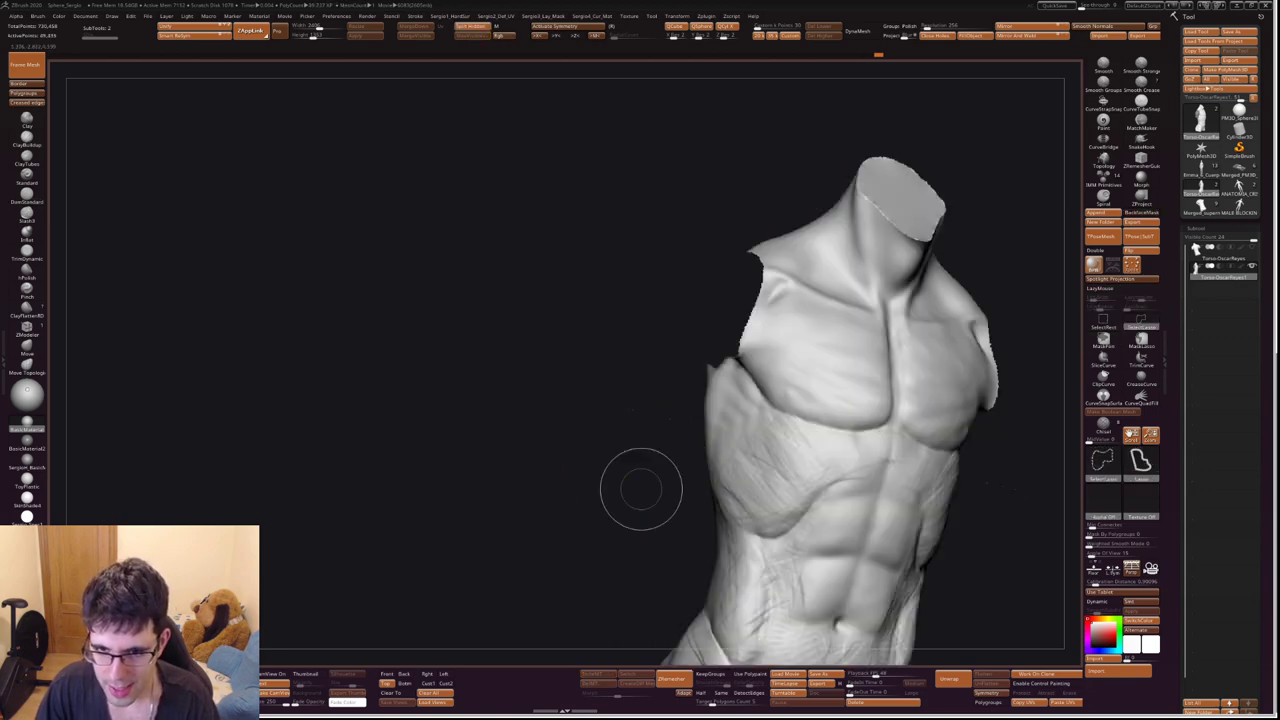
{"action": "mouse_move", "coordinate": [640, 489]}
{"action": "right_mouse_down"}
{"action": "mouse_move", "coordinate": [730, 410]}
{"action": "mouse_move", "coordinate": [560, 380]}
{"action": "right_mouse_up"}
{"action": "left_click_drag", "start_coordinate": [537, 371], "coordinate": [648, 393], "text": "ctrl+alt+shift"}
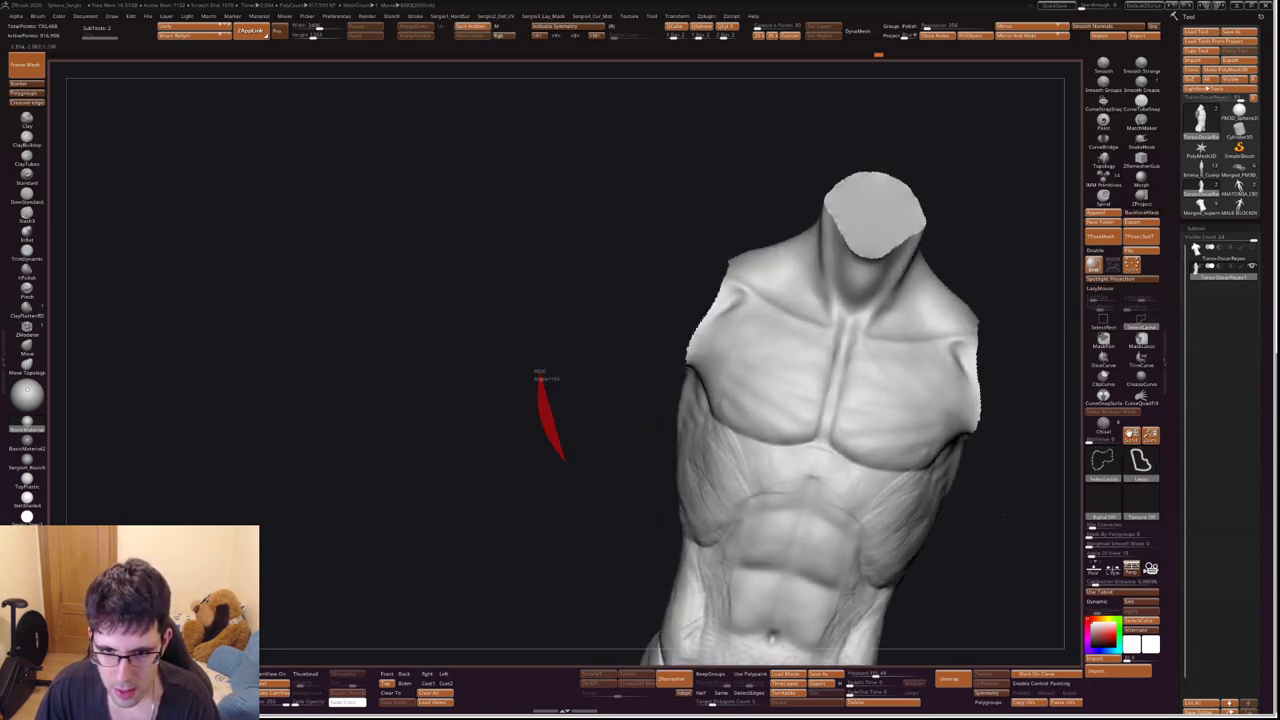
{"action": "mouse_move", "coordinate": [647, 392]}
{"action": "right_mouse_down"}
{"action": "mouse_move", "coordinate": [694, 403]}
{"action": "mouse_move", "coordinate": [693, 372]}
{"action": "right_mouse_up"}
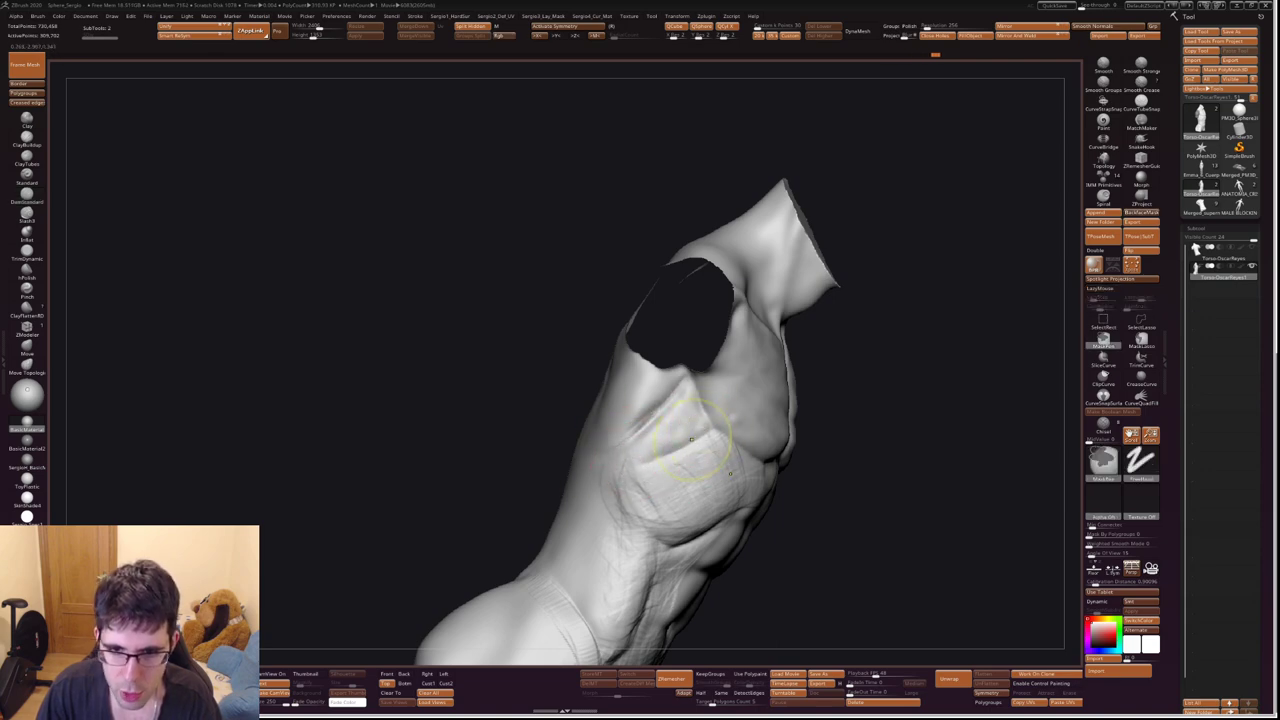
{"action": "right_click_drag", "start_coordinate": [613, 464], "coordinate": [676, 426]}
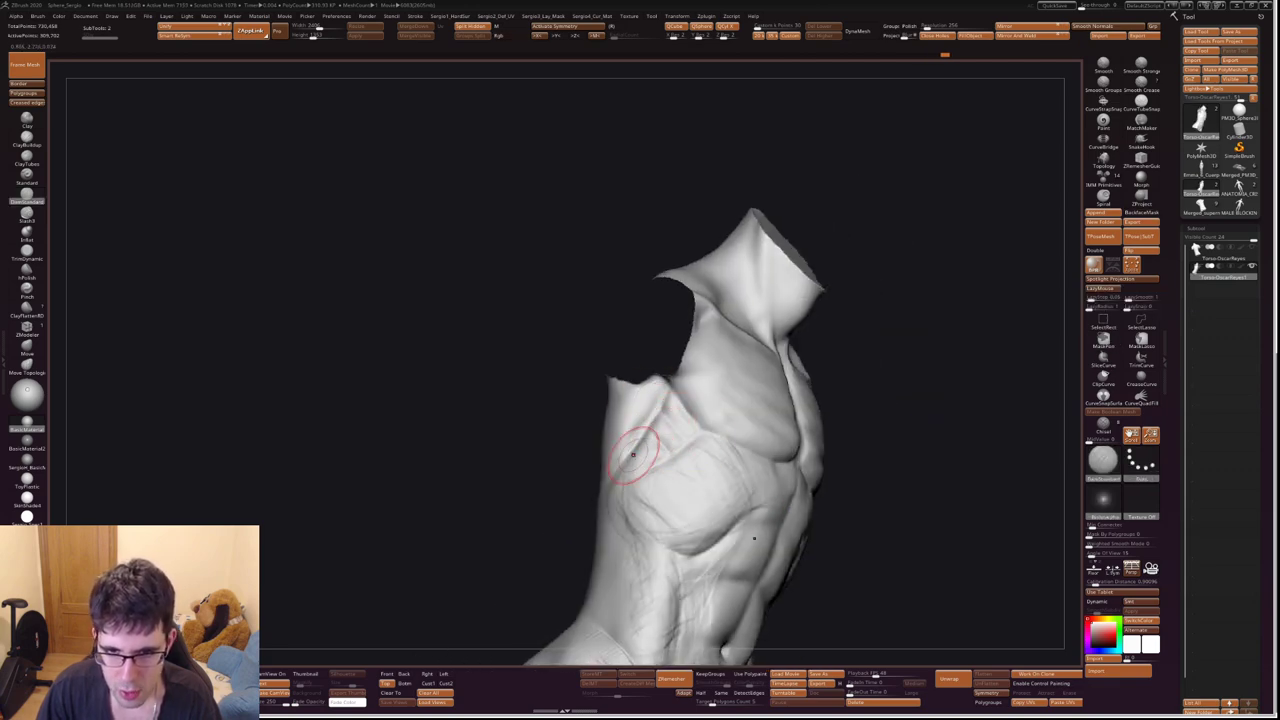
{"action": "mouse_move", "coordinate": [631, 507]}
{"action": "right_mouse_down"}
{"action": "mouse_move", "coordinate": [643, 480]}
{"action": "mouse_move", "coordinate": [602, 478]}
{"action": "right_mouse_up"}
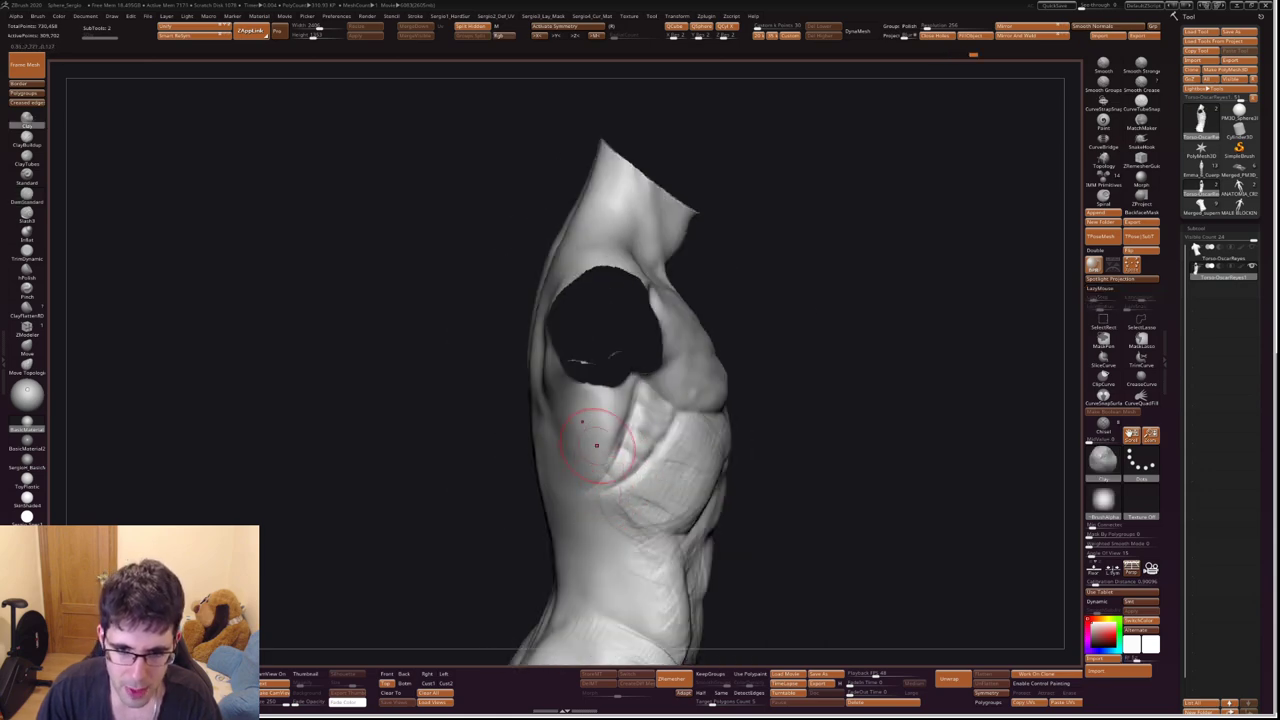
Reshape both shoulder blades symmetrically with the Move brush from a straight back view.
{"action": "key", "text": "b"}
{"action": "key", "text": "c"}
{"action": "key", "text": "b"}
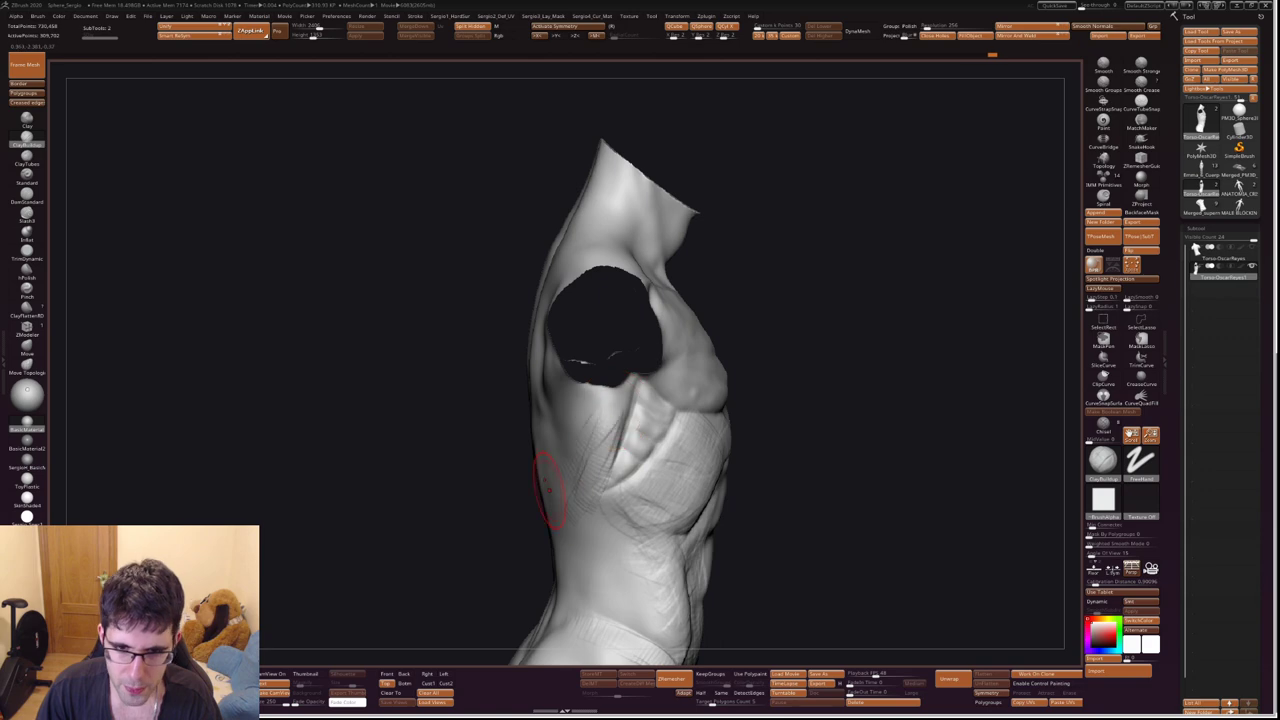
{"action": "right_click_drag", "start_coordinate": [548, 487], "coordinate": [590, 443], "text": "shift"}
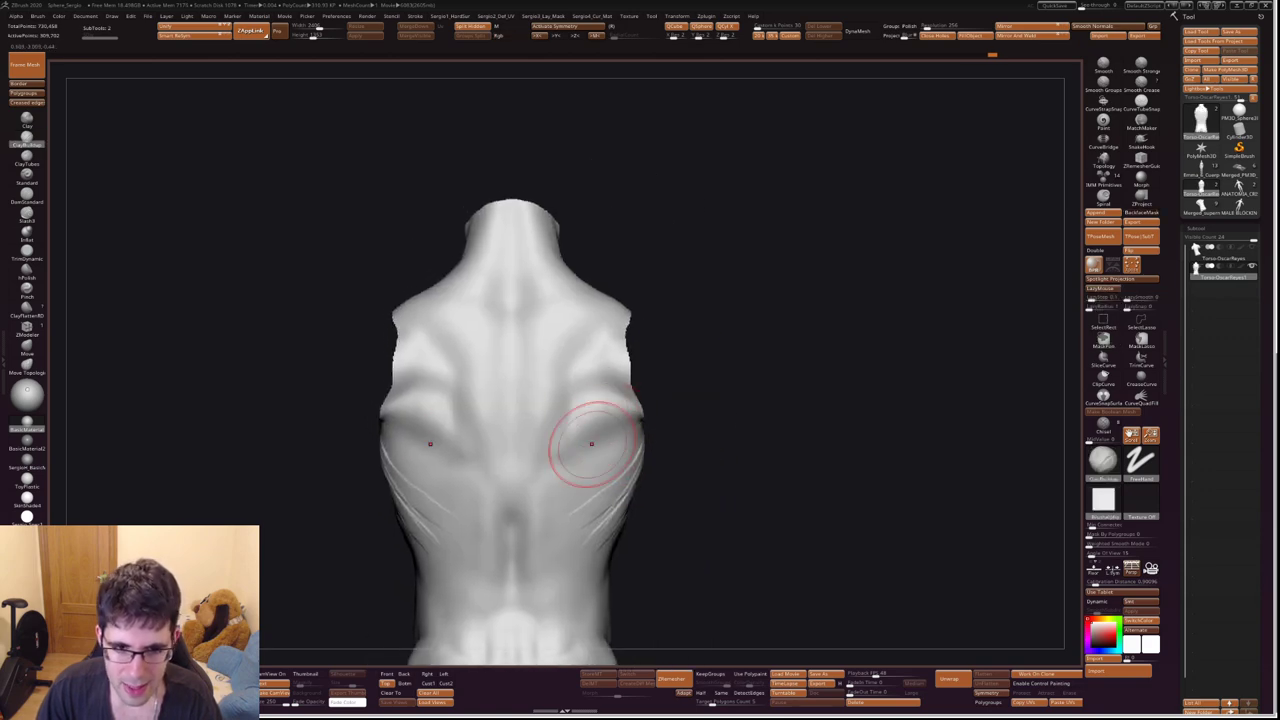
{"action": "key", "text": "b"}
{"action": "key", "text": "m"}
{"action": "key", "text": "v"}
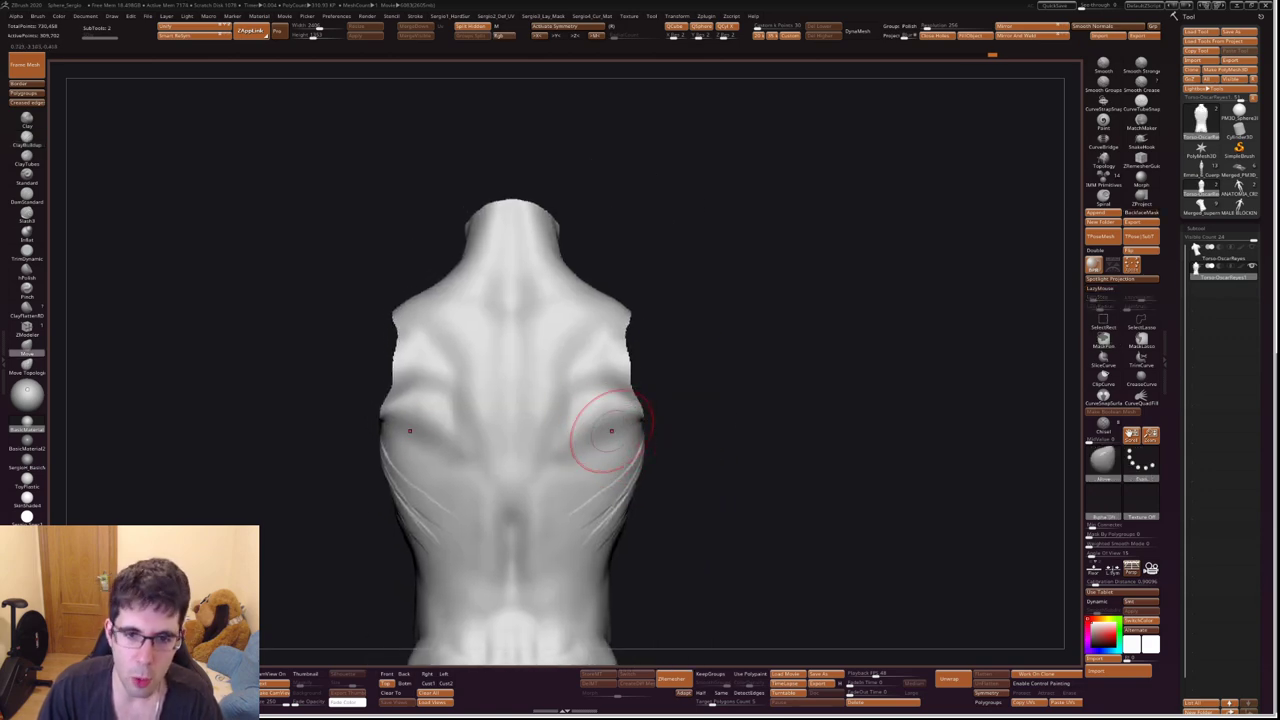
{"action": "left_click_drag", "start_coordinate": [607, 433], "coordinate": [603, 437]}
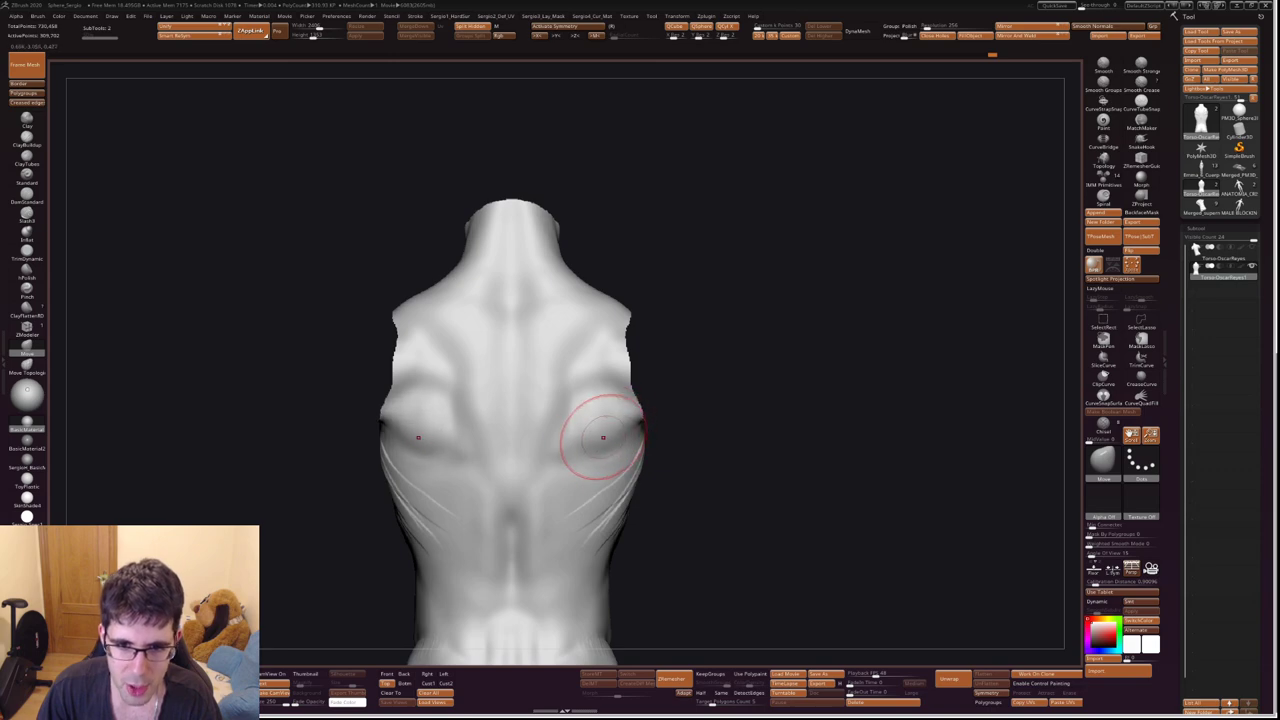
{"action": "key", "text": "b"}
{"action": "key", "text": "c"}
{"action": "key", "text": "b"}
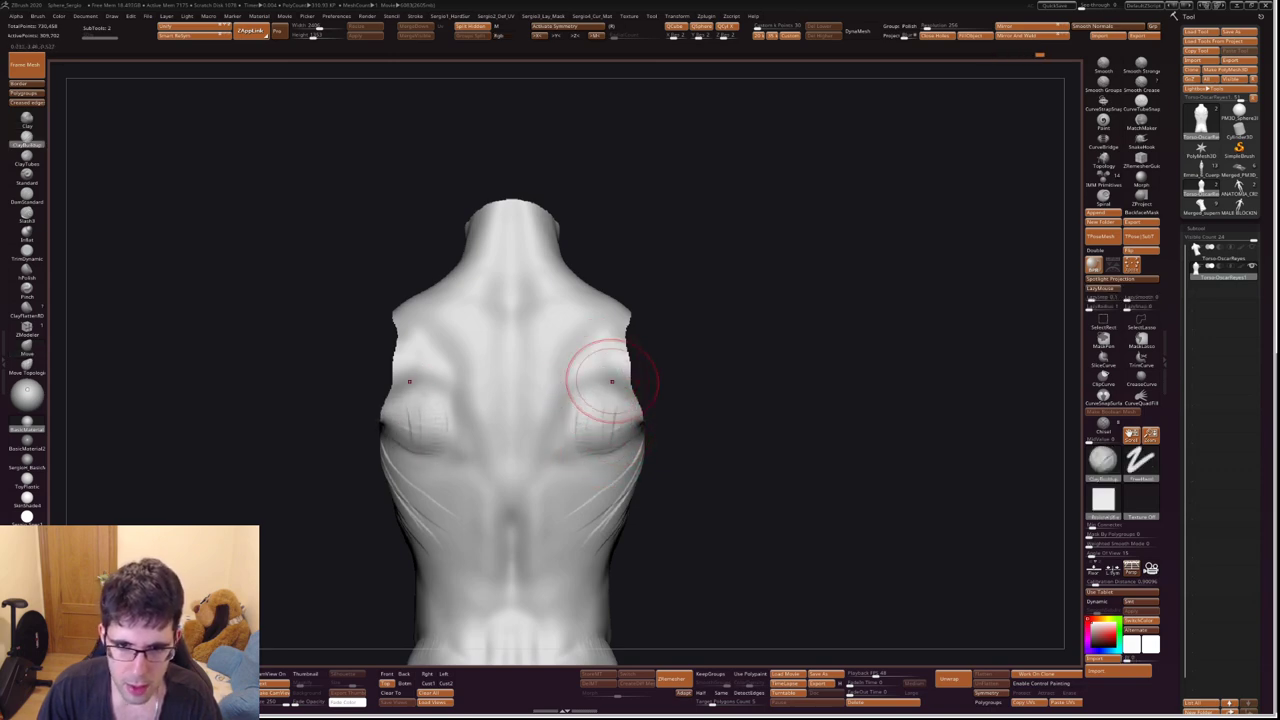
{"action": "left_click_drag", "start_coordinate": [600, 425], "coordinate": [625, 421], "text": "alt"}
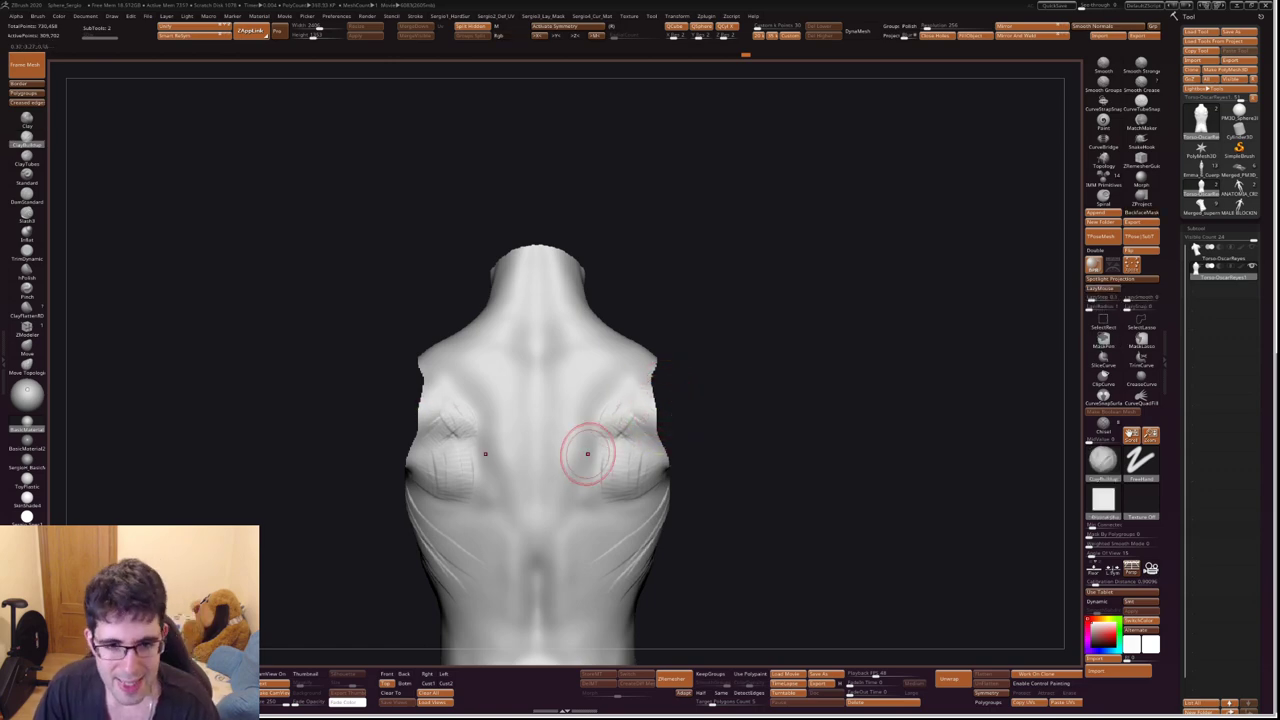
{"action": "right_click_drag", "start_coordinate": [603, 452], "coordinate": [628, 371], "text": "alt"}
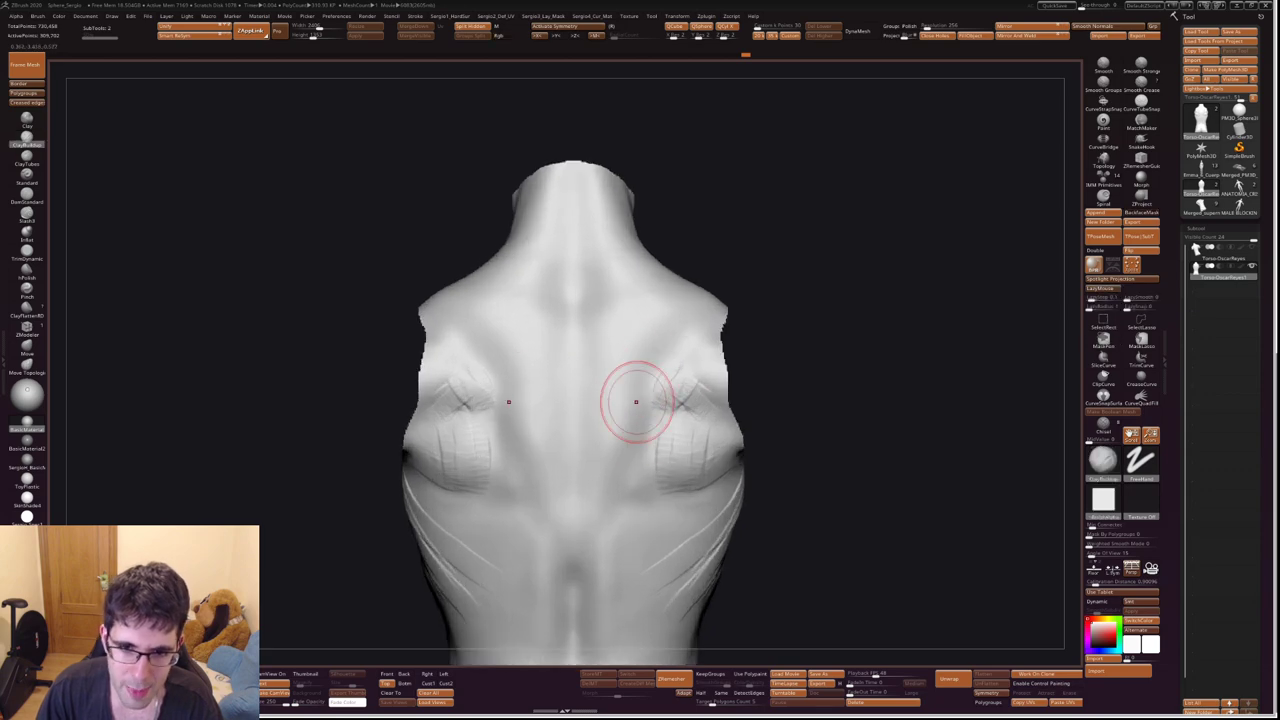
Carve a V-shaped crease with DamStandard from between the shoulder blades down the spine.
{"action": "key", "text": "b"}
{"action": "key", "text": "m"}
{"action": "key", "text": "v"}
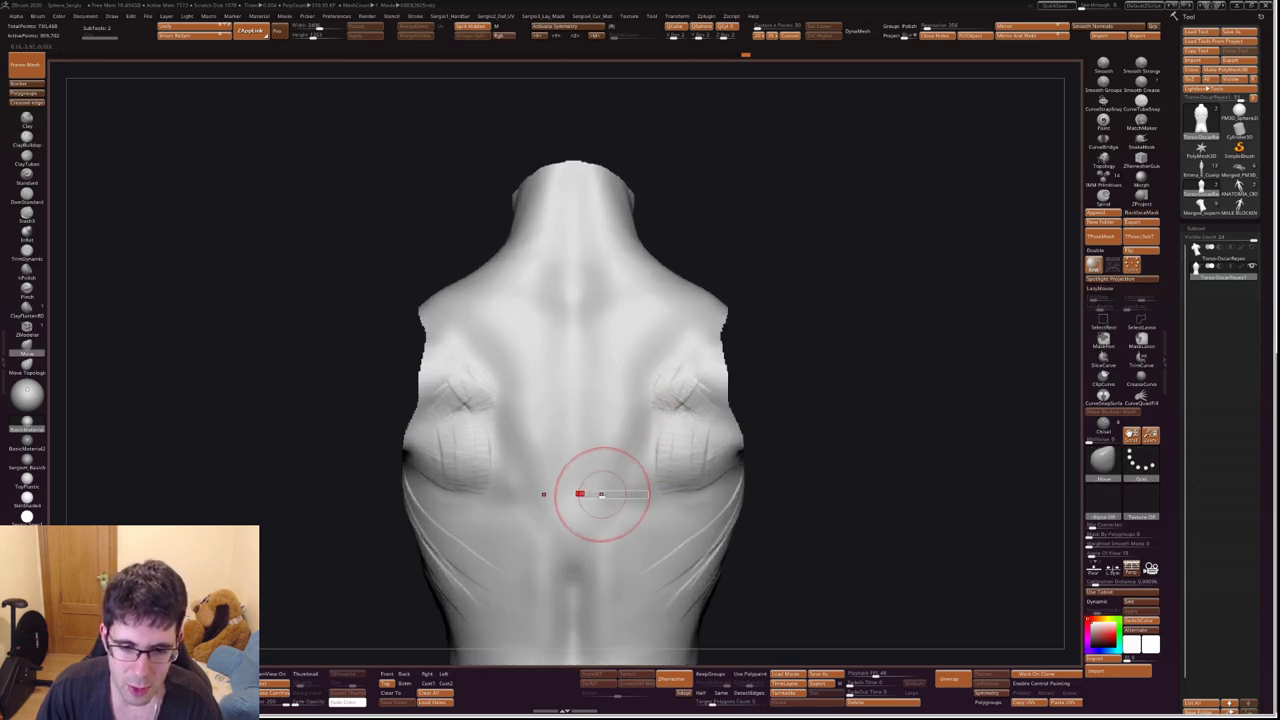
{"action": "mouse_move", "coordinate": [586, 491]}
{"action": "right_mouse_down"}
{"action": "mouse_move", "coordinate": [571, 543]}
{"action": "mouse_move", "coordinate": [610, 520]}
{"action": "right_mouse_up"}
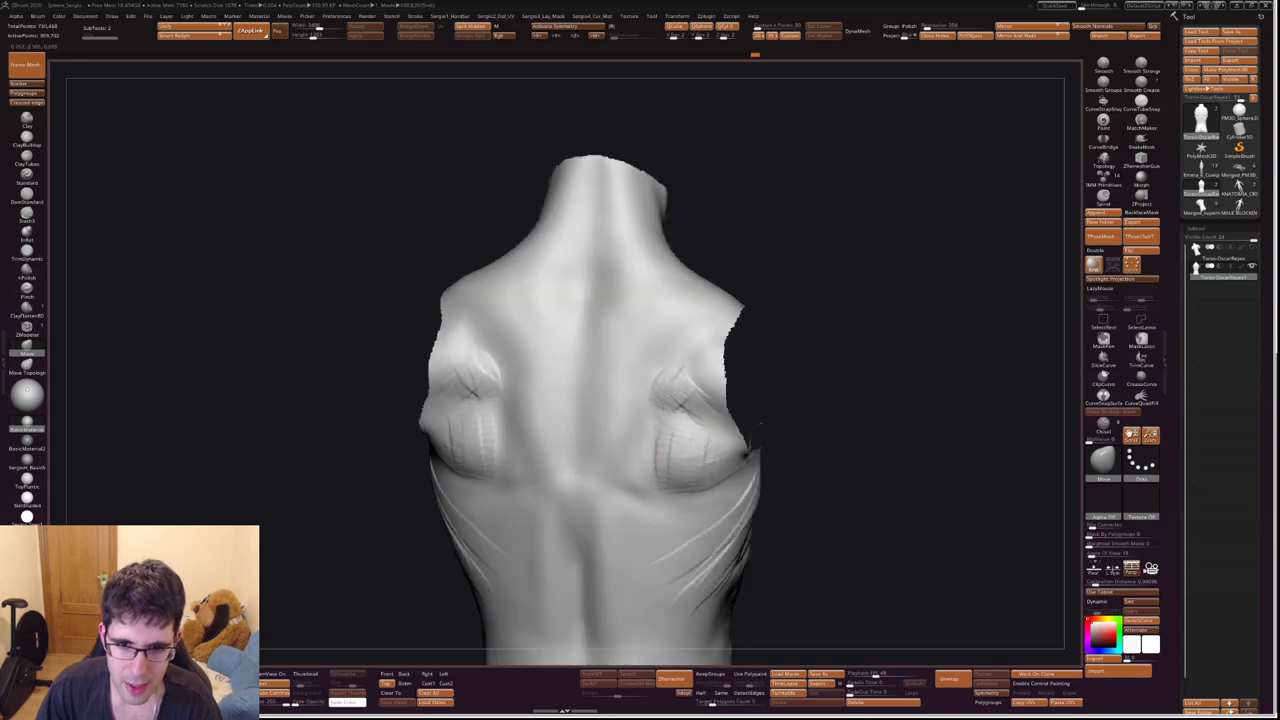
{"action": "left_click", "coordinate": [27, 197]}
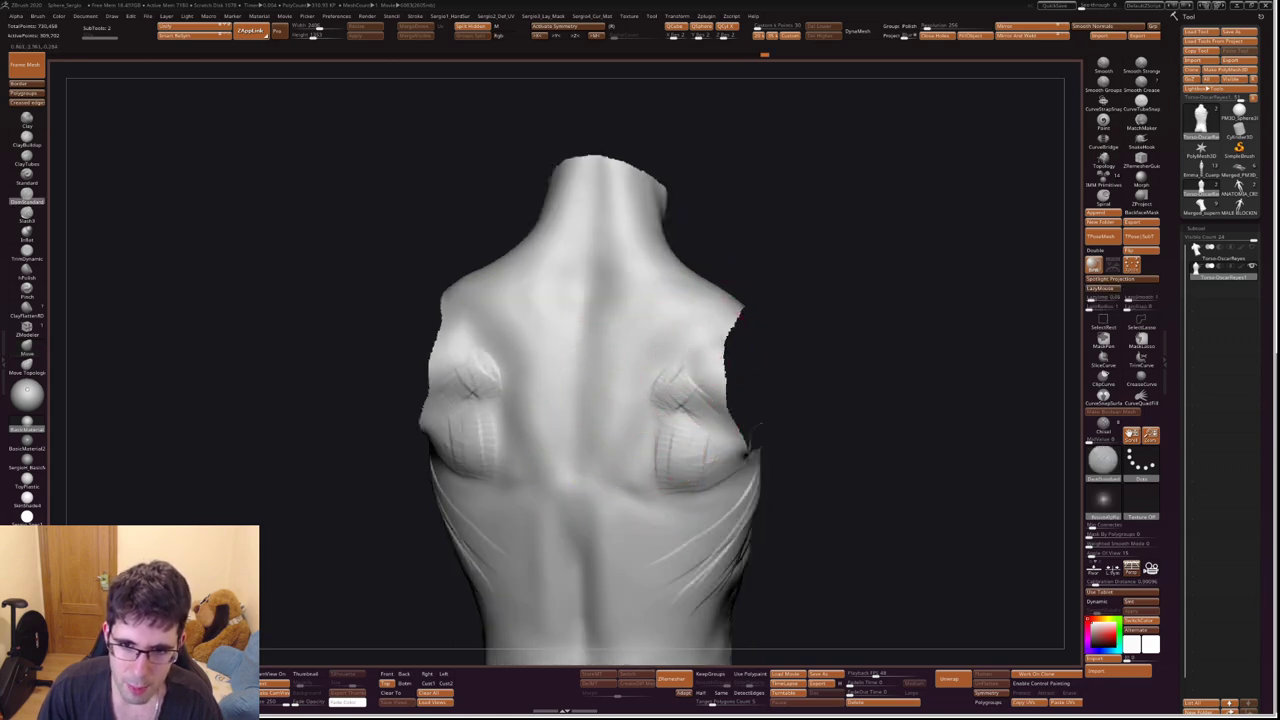
{"action": "right_click_drag", "start_coordinate": [690, 342], "coordinate": [623, 357]}
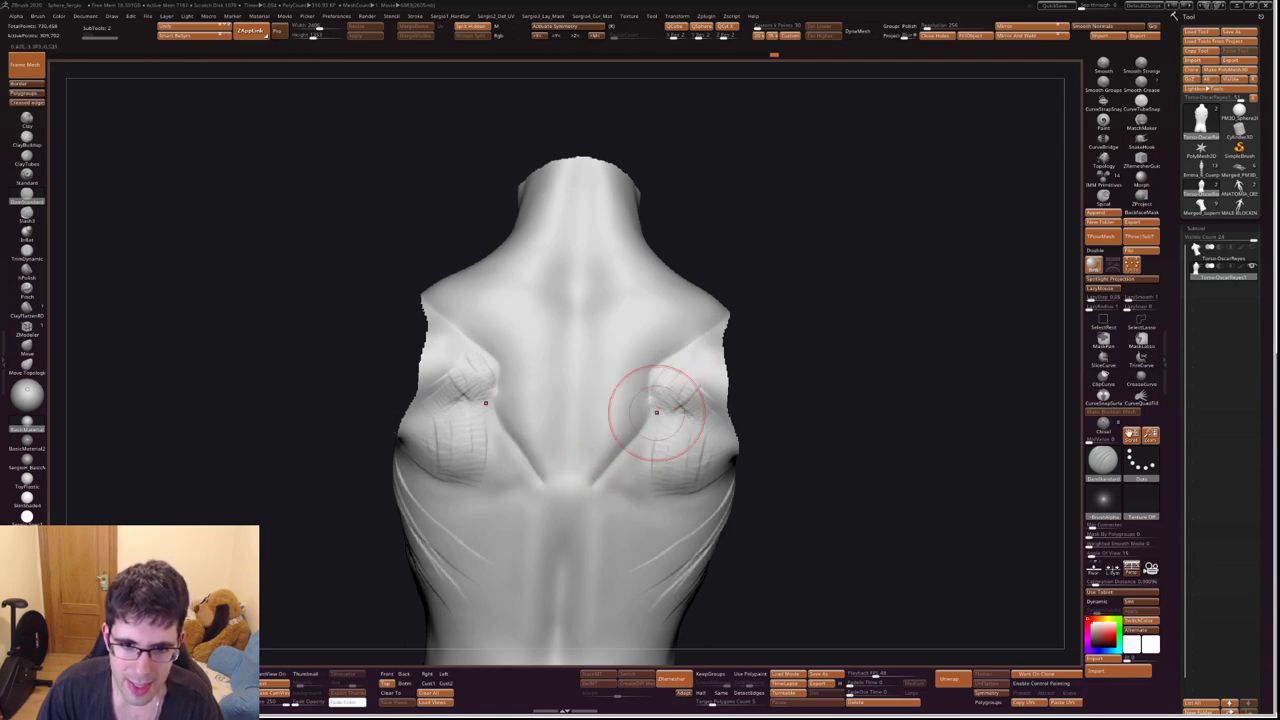
{"action": "left_click_drag", "start_coordinate": [657, 423], "coordinate": [586, 500]}
{"action": "left_click_drag", "start_coordinate": [647, 418], "coordinate": [586, 486]}
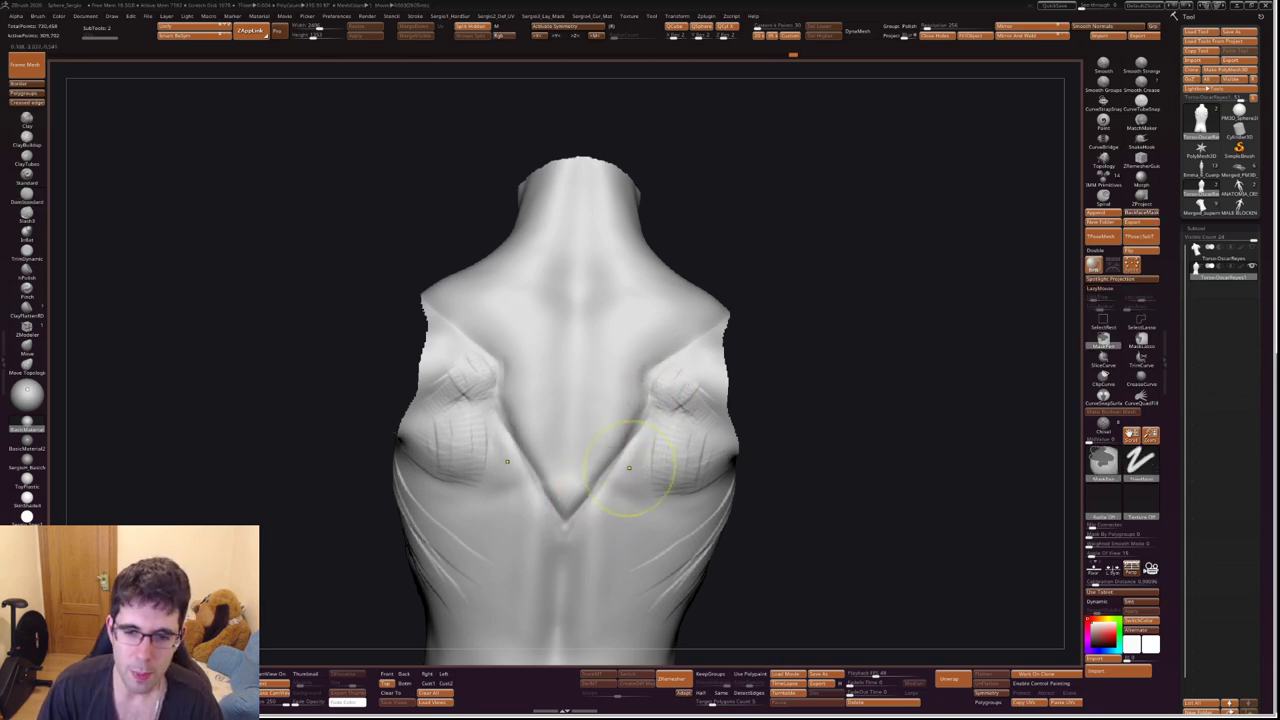
{"action": "right_click_drag", "start_coordinate": [880, 420], "coordinate": [880, 360], "text": "alt"}
{"action": "right_click_drag", "start_coordinate": [595, 420], "coordinate": [600, 452]}
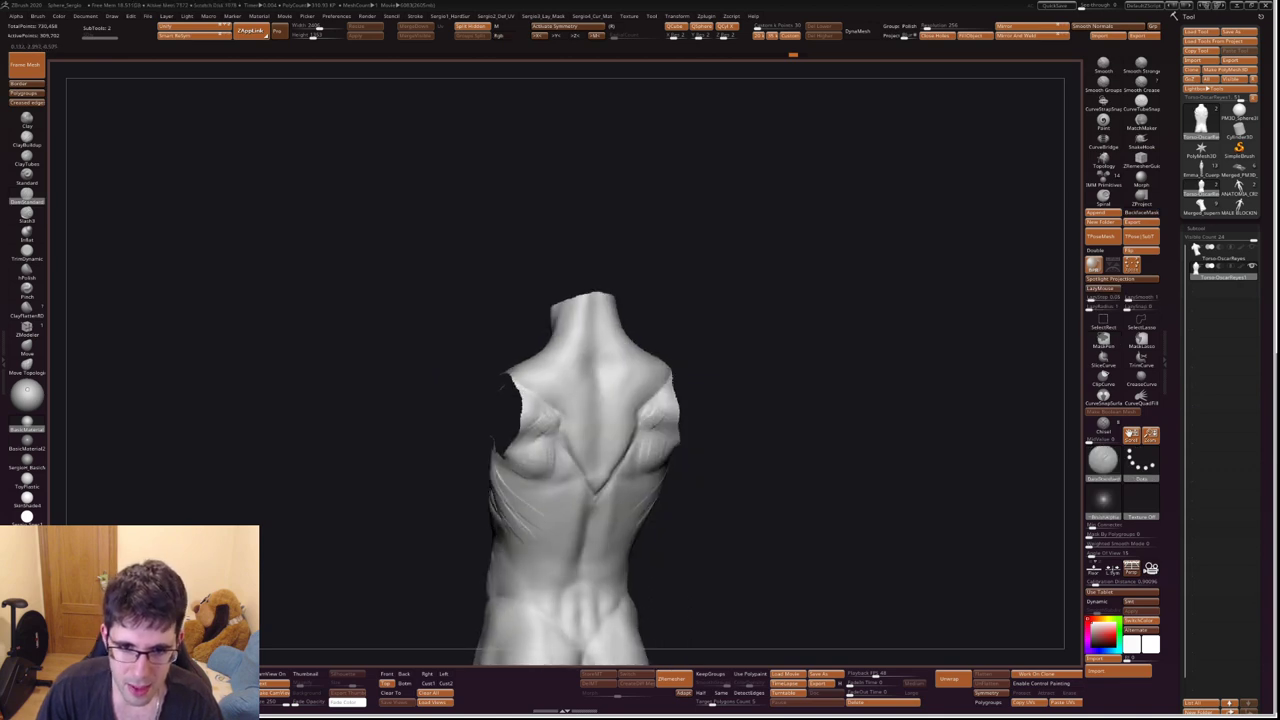
{"action": "right_click_drag", "start_coordinate": [598, 386], "coordinate": [592, 480], "text": "shift"}
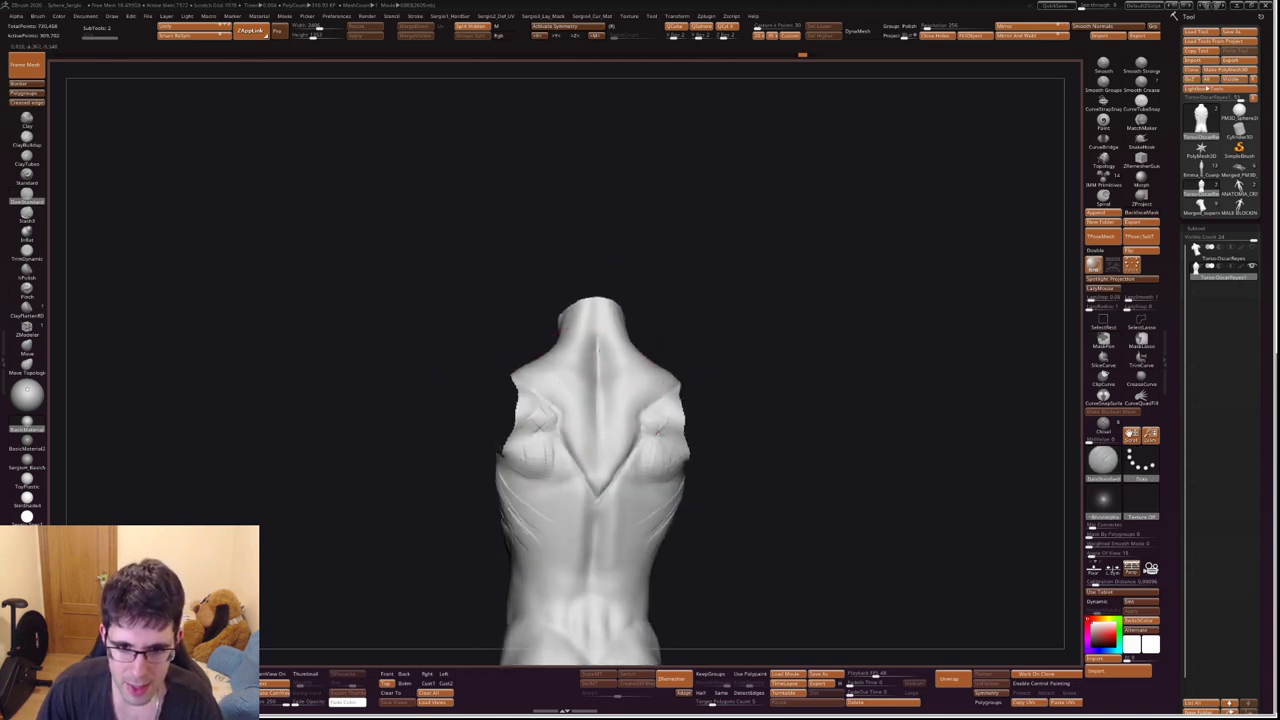
{"action": "mouse_move", "coordinate": [592, 562]}
{"action": "right_mouse_down"}
{"action": "mouse_move", "coordinate": [608, 414]}
{"action": "mouse_move", "coordinate": [643, 500]}
{"action": "mouse_move", "coordinate": [643, 430]}
{"action": "right_mouse_up"}
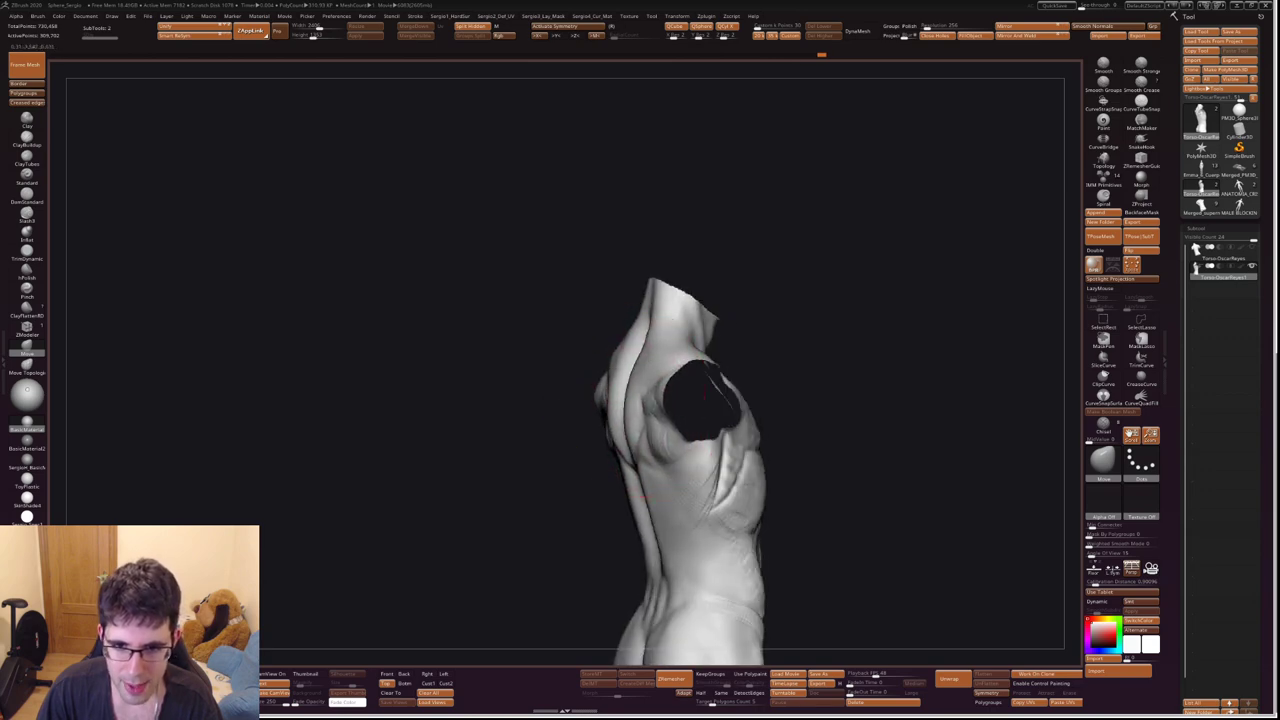
{"action": "right_click_drag", "start_coordinate": [644, 498], "coordinate": [609, 400]}
{"action": "right_click_drag", "start_coordinate": [591, 457], "coordinate": [640, 465]}
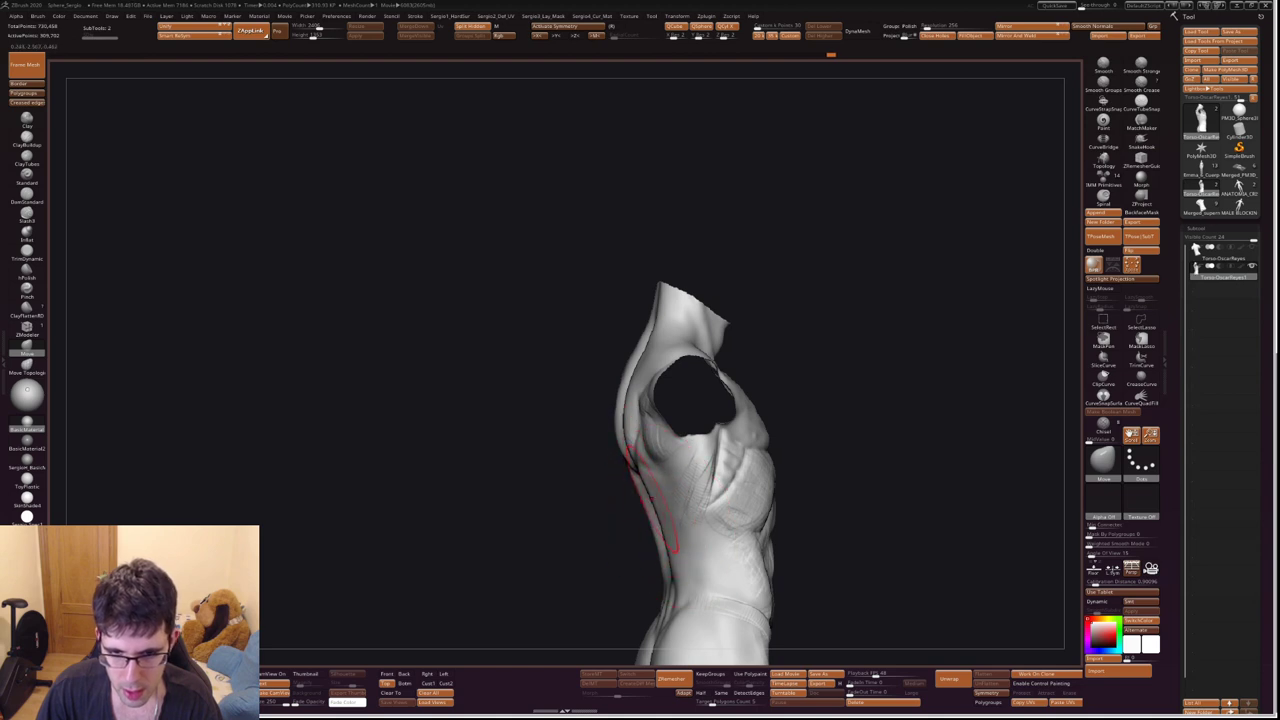
{"action": "mouse_move", "coordinate": [646, 500]}
{"action": "right_mouse_down"}
{"action": "mouse_move", "coordinate": [634, 425]}
{"action": "mouse_move", "coordinate": [690, 390]}
{"action": "right_mouse_up"}
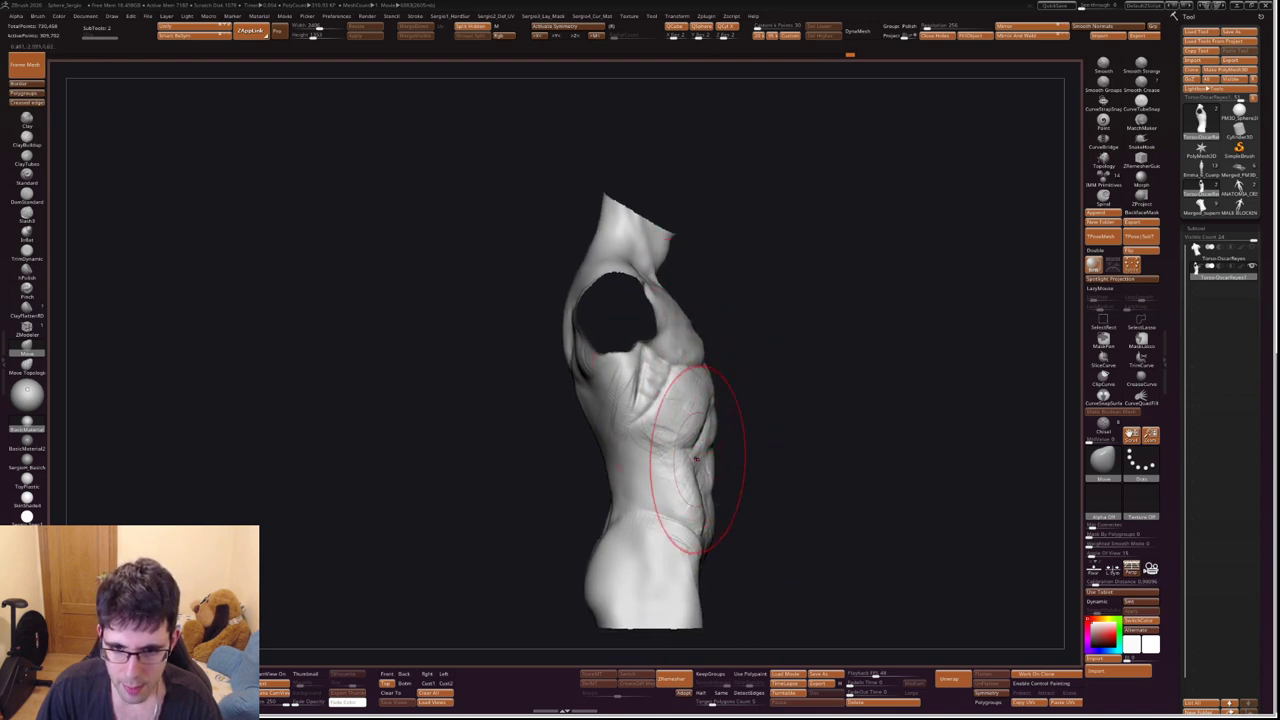
{"action": "mouse_move", "coordinate": [695, 480]}
{"action": "right_mouse_down"}
{"action": "mouse_move", "coordinate": [623, 503]}
{"action": "mouse_move", "coordinate": [639, 472]}
{"action": "right_mouse_up"}
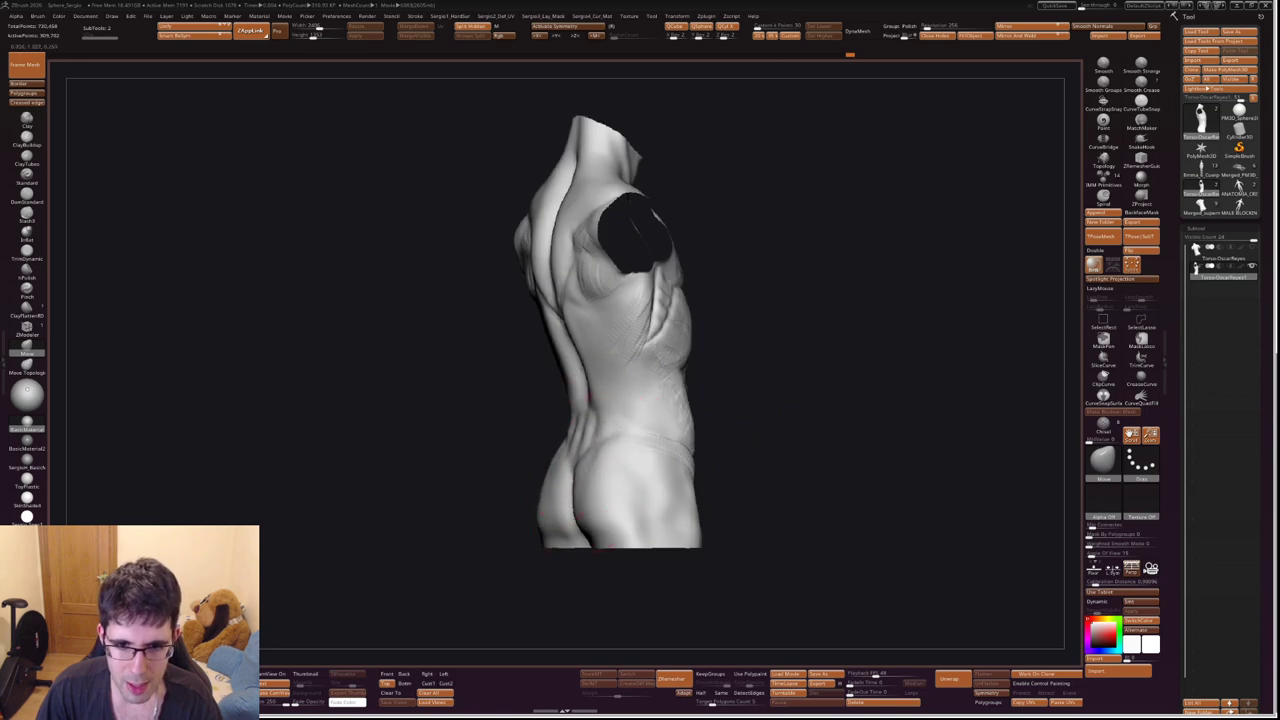
{"action": "mouse_move", "coordinate": [589, 398]}
{"action": "right_mouse_down"}
{"action": "mouse_move", "coordinate": [634, 448]}
{"action": "mouse_move", "coordinate": [586, 500]}
{"action": "mouse_move", "coordinate": [600, 500]}
{"action": "mouse_move", "coordinate": [614, 429]}
{"action": "right_mouse_up"}
Pick ClayBuildup (B, C, B) and carve mirrored crease strokes across both buttocks from the back.
{"action": "key", "text": "b"}
{"action": "key", "text": "m"}
{"action": "key", "text": "v"}
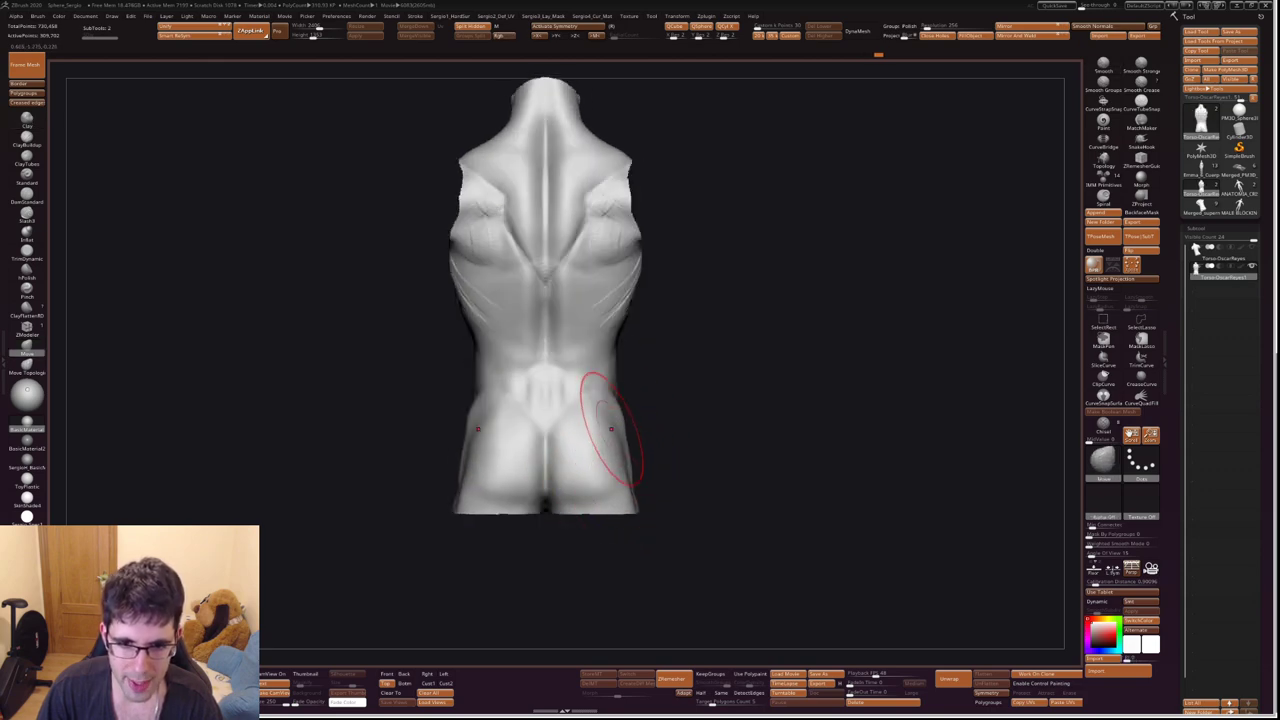
{"action": "key", "text": "b"}
{"action": "key", "text": "c"}
{"action": "key", "text": "l"}
{"action": "right_click_drag", "start_coordinate": [614, 455], "coordinate": [611, 437]}
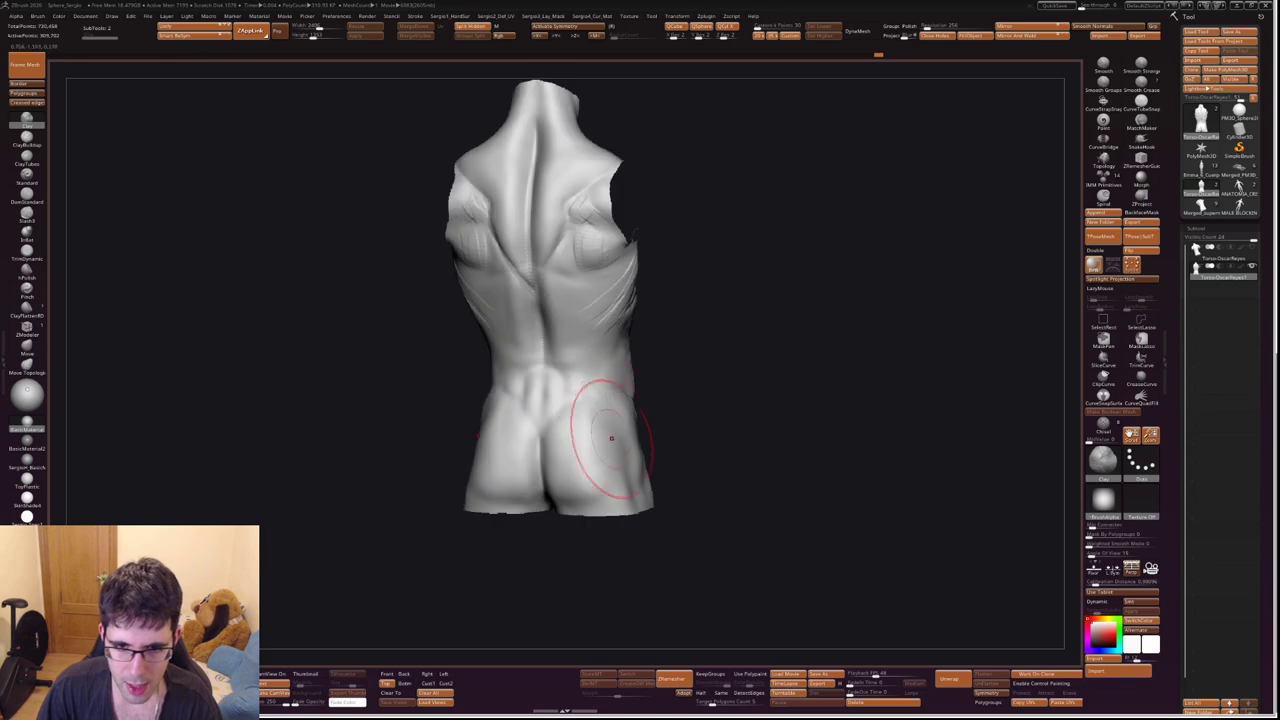
{"action": "key", "text": "b"}
{"action": "key", "text": "c"}
{"action": "key", "text": "b"}
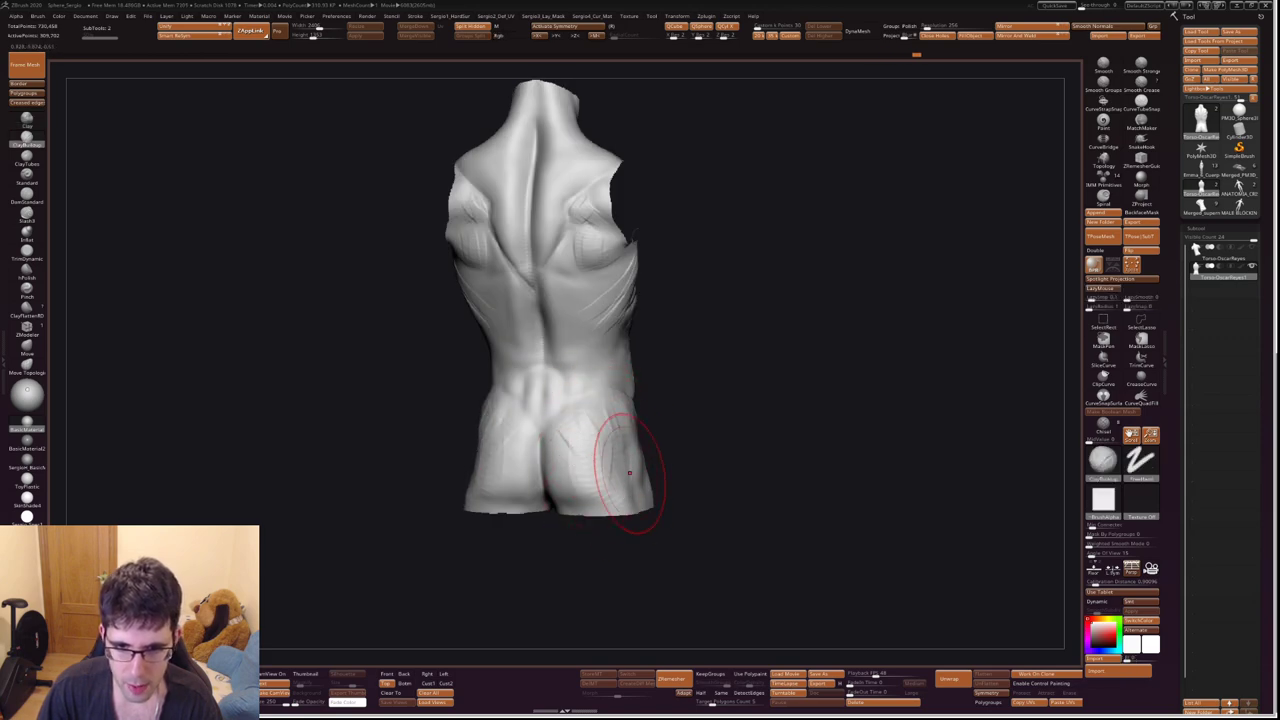
{"action": "mouse_move", "coordinate": [613, 478]}
{"action": "right_mouse_down", "text": "shift"}
{"action": "mouse_move", "coordinate": [628, 514]}
{"action": "mouse_move", "coordinate": [612, 470]}
{"action": "mouse_move", "coordinate": [571, 514]}
{"action": "mouse_move", "coordinate": [596, 507]}
{"action": "right_mouse_up", "text": "shift"}
{"action": "left_click_drag", "start_coordinate": [594, 496], "coordinate": [590, 433]}
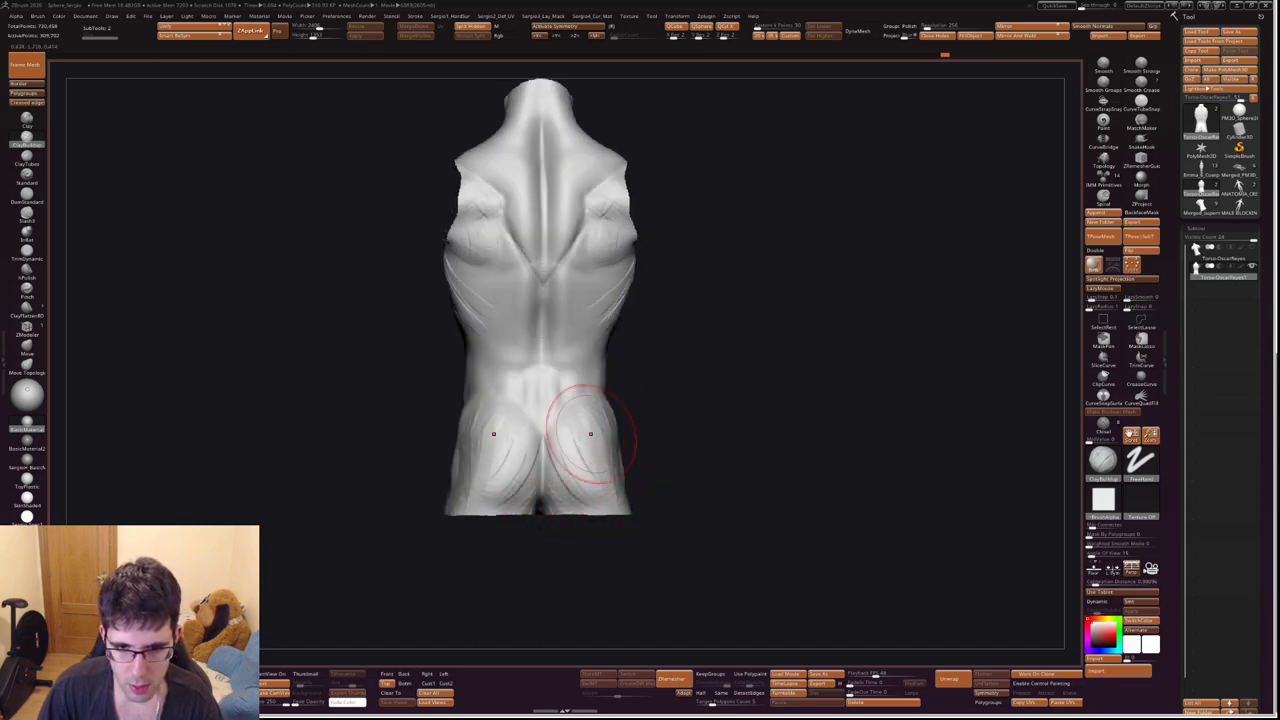
{"action": "mouse_move", "coordinate": [590, 440]}
{"action": "right_mouse_down"}
{"action": "mouse_move", "coordinate": [608, 457]}
{"action": "mouse_move", "coordinate": [640, 455]}
{"action": "mouse_move", "coordinate": [665, 516]}
{"action": "mouse_move", "coordinate": [592, 449]}
{"action": "mouse_move", "coordinate": [605, 461]}
{"action": "right_mouse_up"}
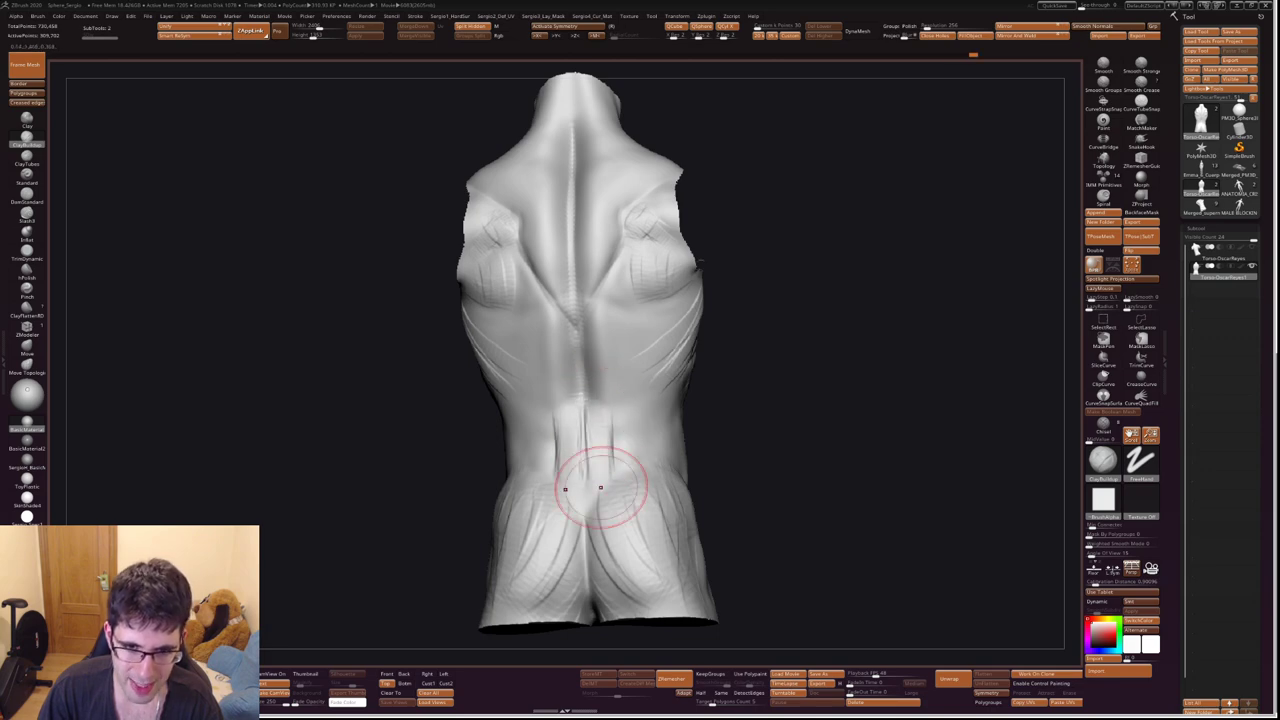
Stroke ClayBuildup from shoulder blade to lower back and across the upper back, then pick DamStandard.
{"action": "right_click_drag", "start_coordinate": [623, 423], "coordinate": [631, 413]}
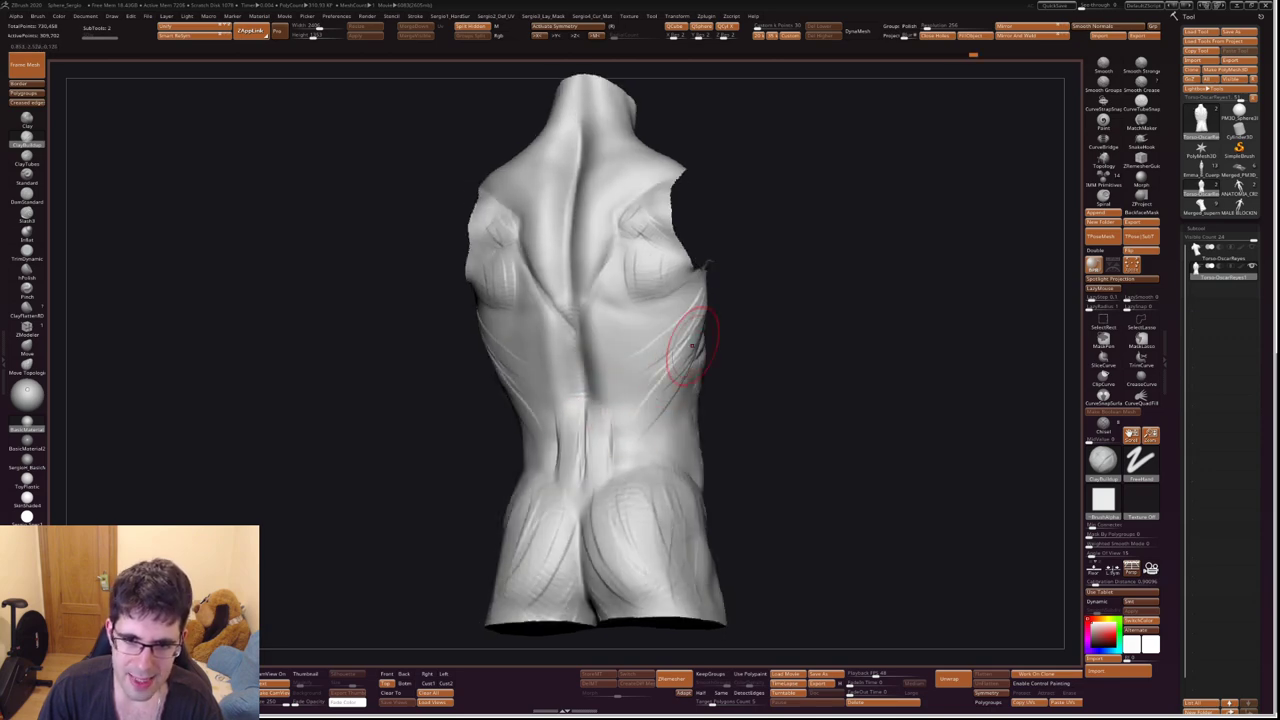
{"action": "left_click_drag", "start_coordinate": [691, 326], "coordinate": [600, 443]}
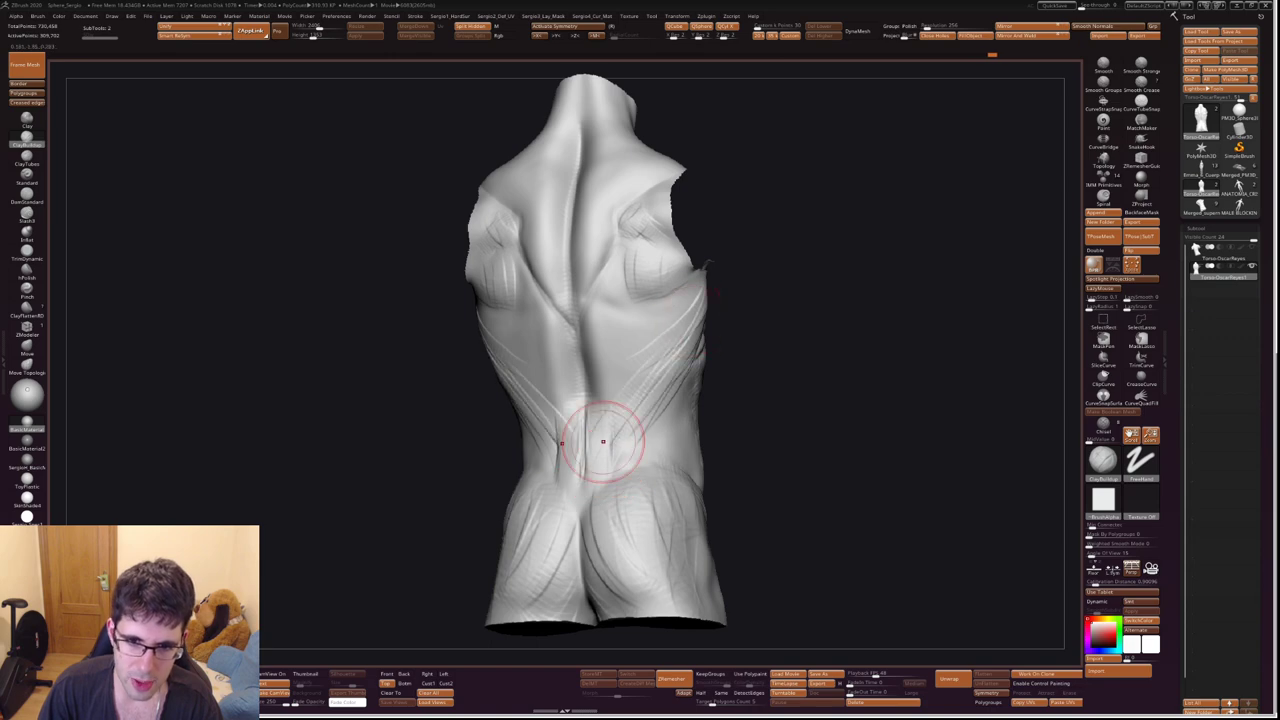
{"action": "left_click_drag", "start_coordinate": [490, 338], "coordinate": [698, 300]}
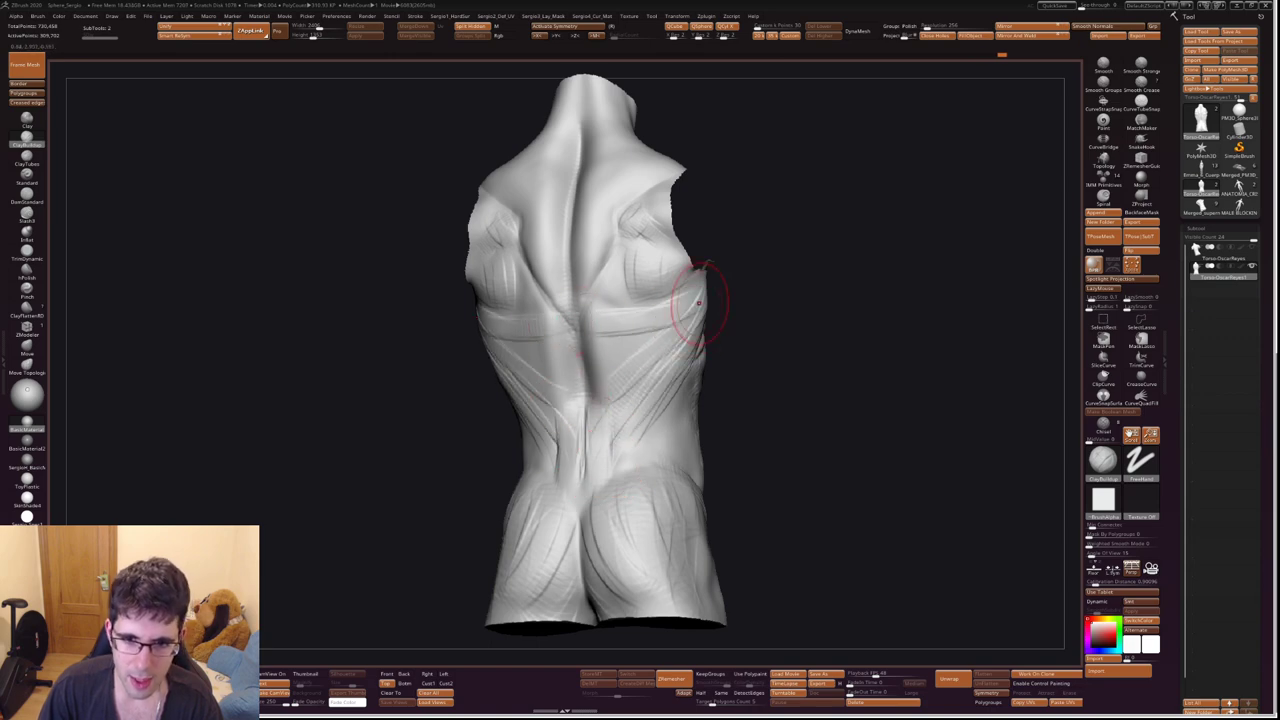
{"action": "right_click_drag", "start_coordinate": [635, 407], "coordinate": [605, 397]}
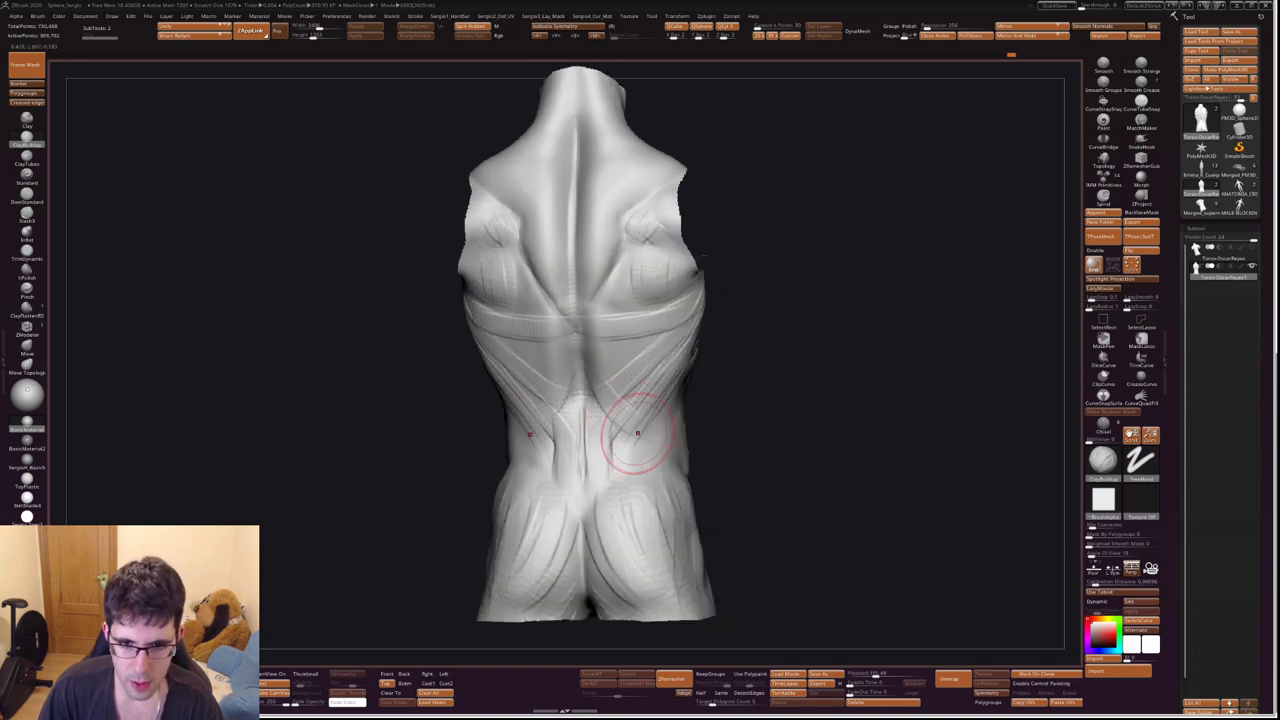
{"action": "left_click", "coordinate": [26, 200]}
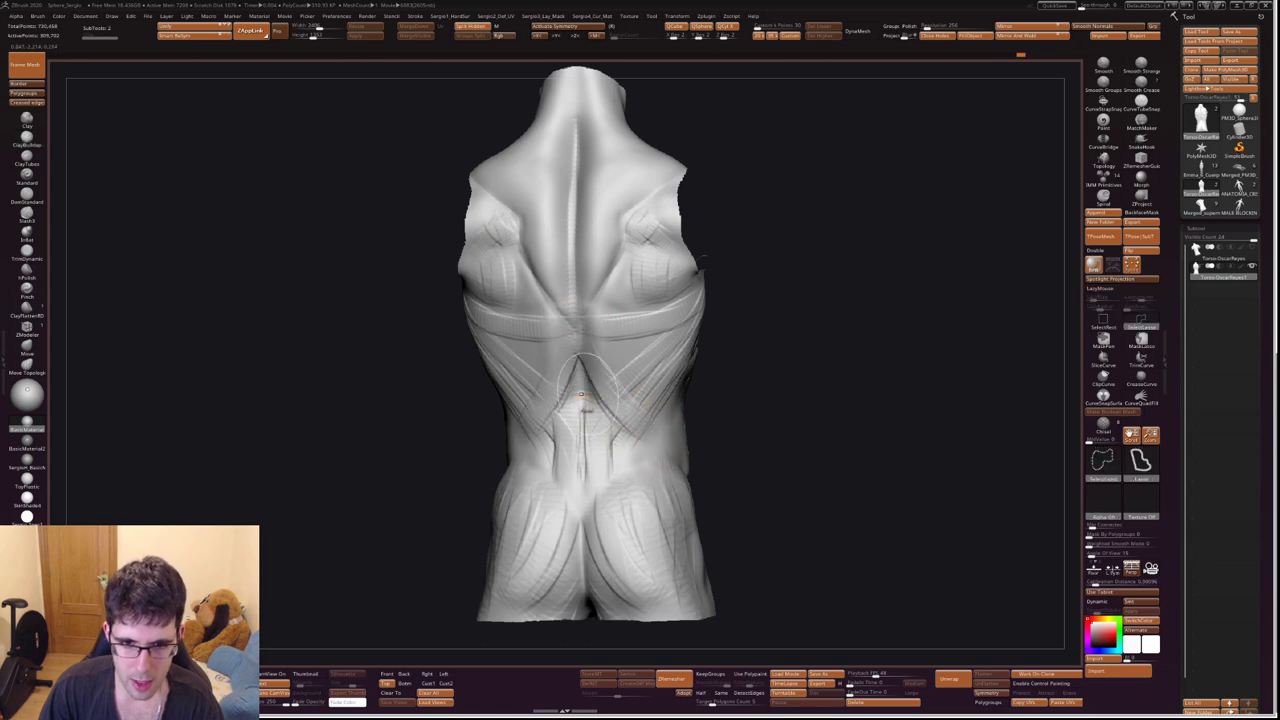
{"action": "mouse_move", "coordinate": [538, 447]}
{"action": "right_mouse_down"}
{"action": "mouse_move", "coordinate": [606, 437]}
{"action": "mouse_move", "coordinate": [617, 404]}
{"action": "right_mouse_up"}
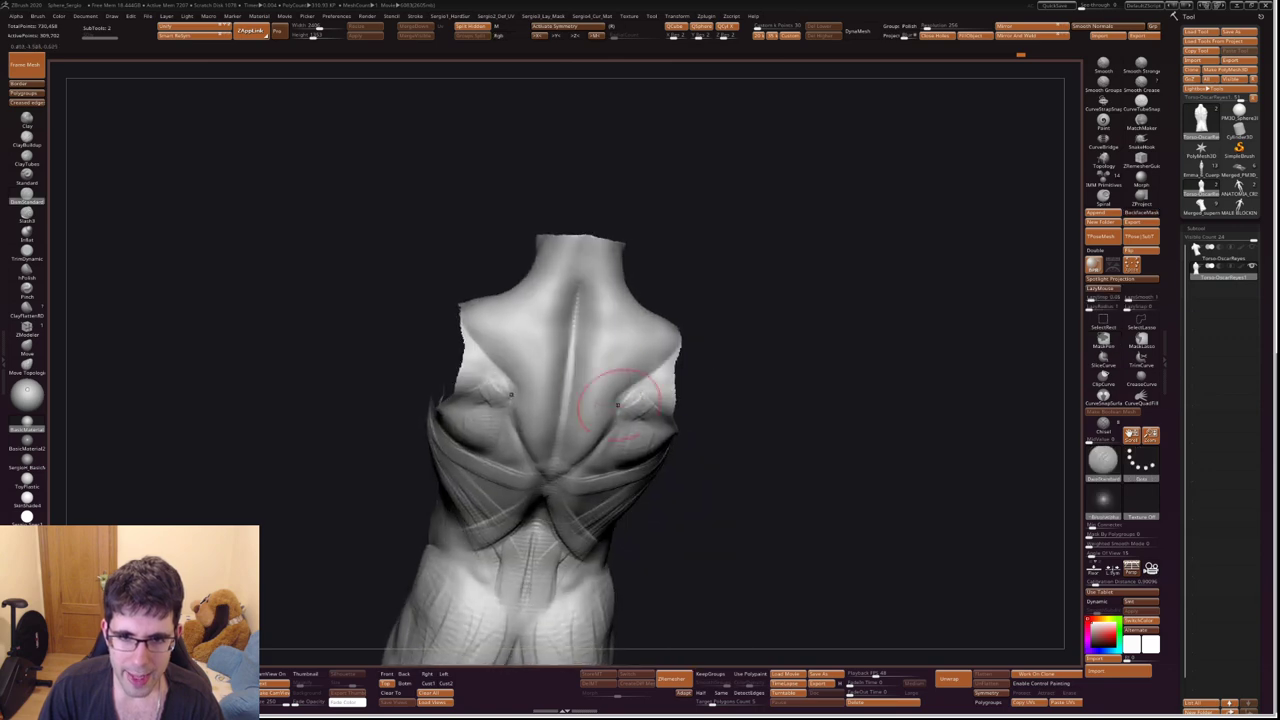
Cut a V-shaped DamStandard groove where the neck meets the upper back, then face the chest.
{"action": "mouse_move", "coordinate": [598, 321]}
{"action": "left_mouse_down"}
{"action": "mouse_move", "coordinate": [580, 270]}
{"action": "mouse_move", "coordinate": [572, 326]}
{"action": "left_mouse_up"}
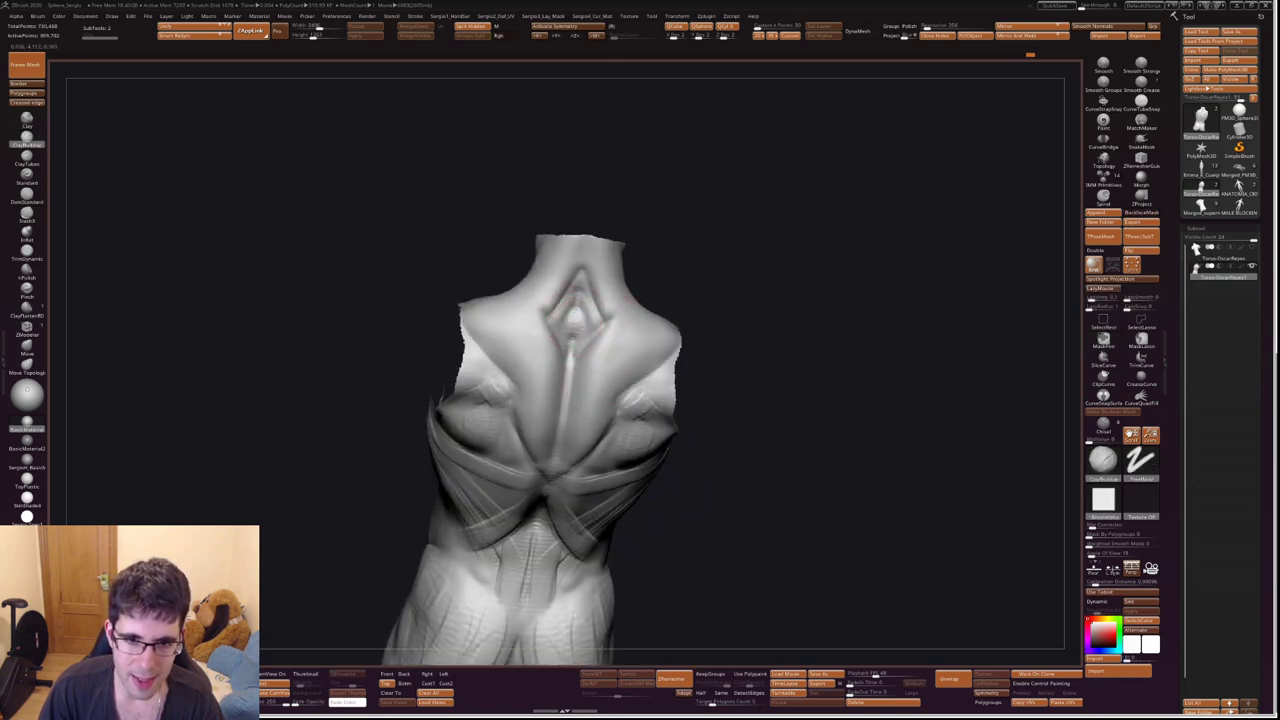
{"action": "mouse_move", "coordinate": [574, 323]}
{"action": "right_mouse_down", "text": "ctrl"}
{"action": "mouse_move", "coordinate": [586, 300]}
{"action": "mouse_move", "coordinate": [610, 358]}
{"action": "mouse_move", "coordinate": [640, 335]}
{"action": "right_mouse_up", "text": "ctrl"}
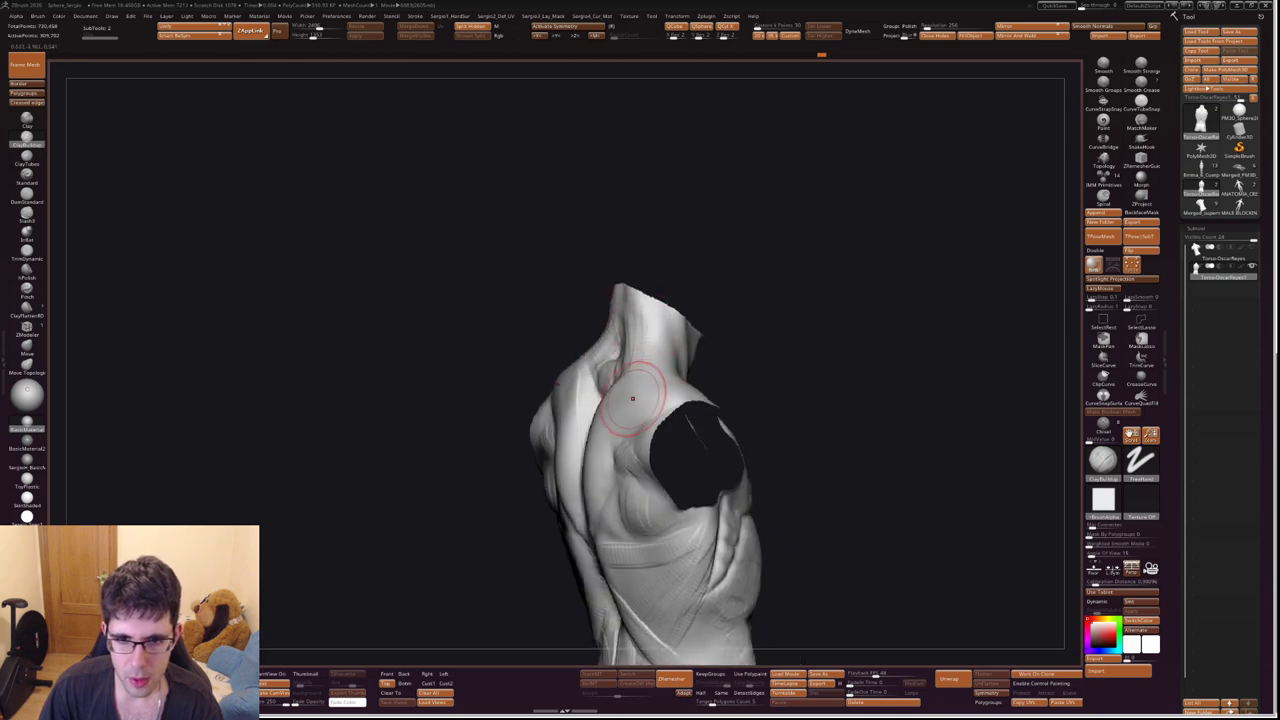
{"action": "mouse_move", "coordinate": [614, 416]}
{"action": "right_mouse_down"}
{"action": "mouse_move", "coordinate": [614, 371]}
{"action": "mouse_move", "coordinate": [586, 386]}
{"action": "mouse_move", "coordinate": [600, 366]}
{"action": "right_mouse_up"}
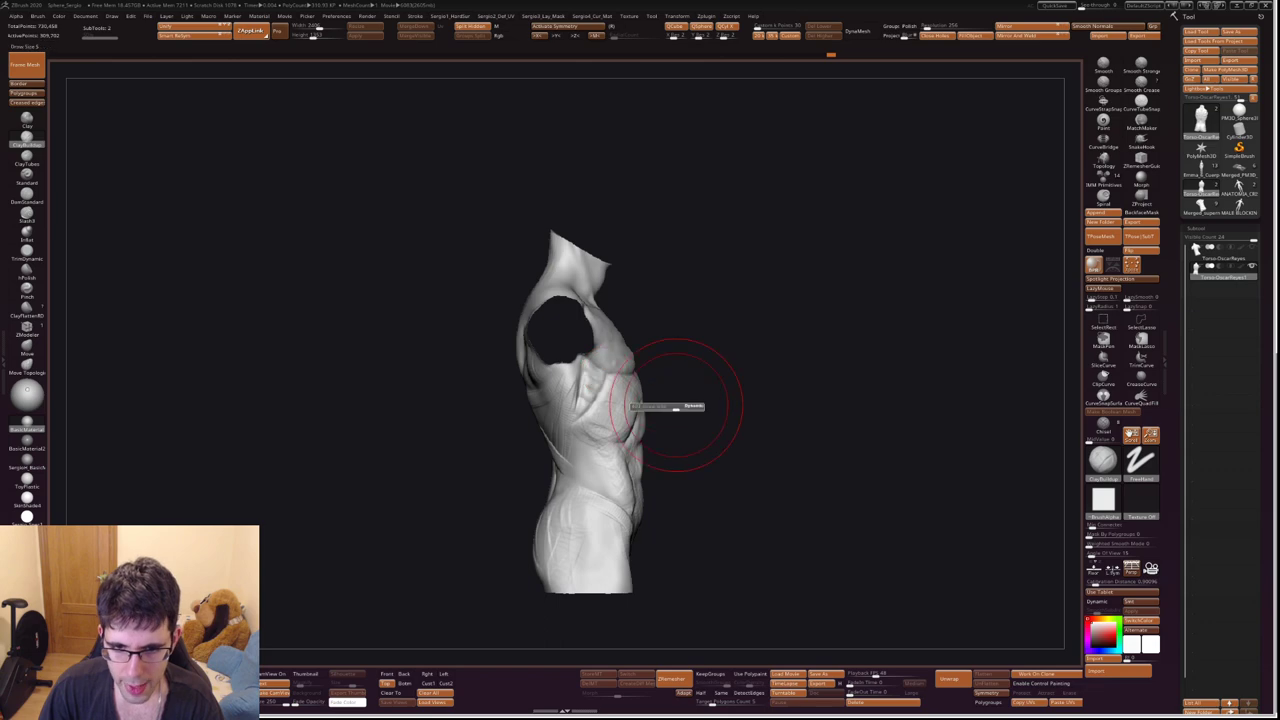
{"action": "mouse_move", "coordinate": [675, 405]}
{"action": "right_mouse_down"}
{"action": "mouse_move", "coordinate": [571, 386]}
{"action": "mouse_move", "coordinate": [638, 437]}
{"action": "right_mouse_up"}
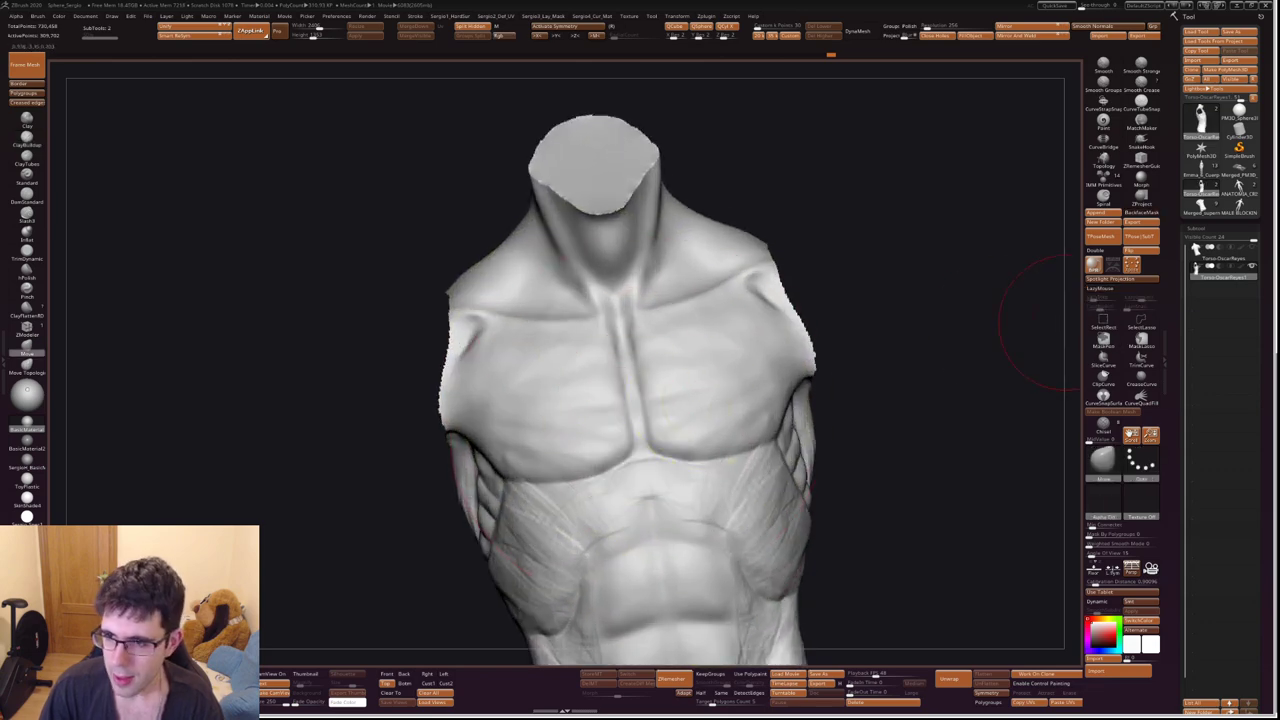
Mask both pectorals from the sternum up over the upper chest, checking from an angle.
{"action": "right_click_drag", "start_coordinate": [666, 423], "coordinate": [617, 377]}
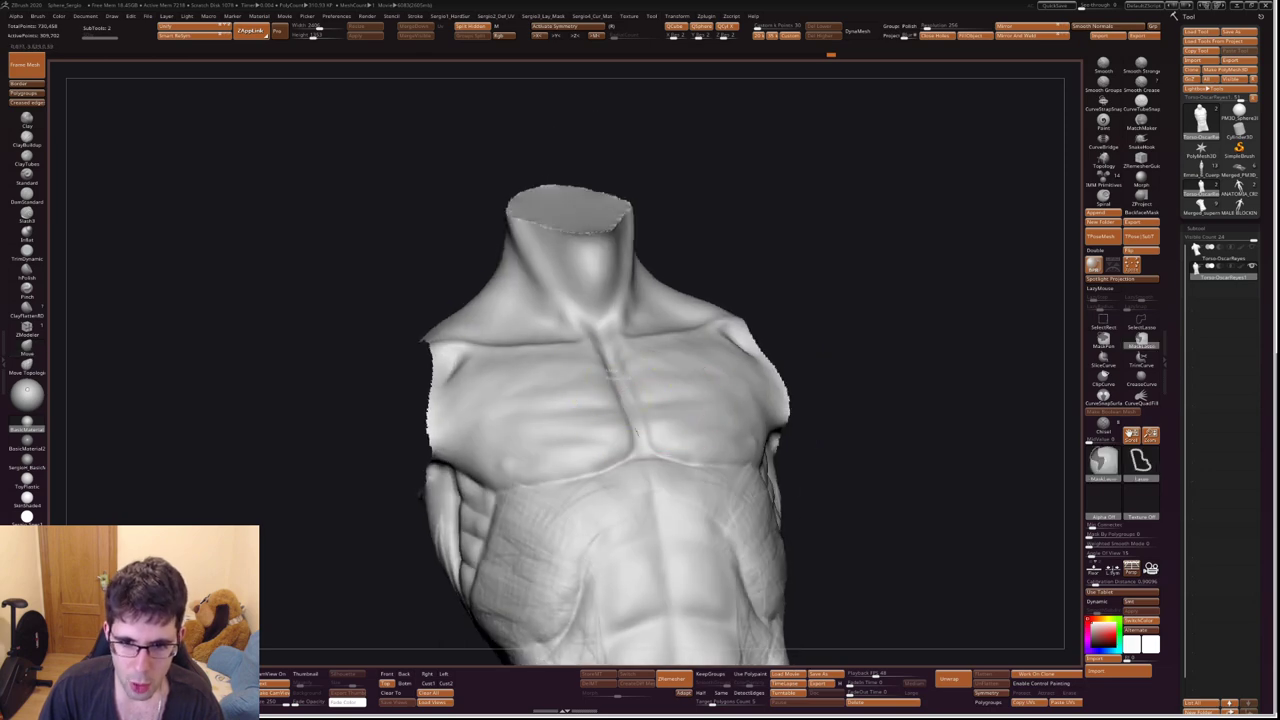
{"action": "left_click_drag", "start_coordinate": [600, 460], "coordinate": [380, 457], "text": "ctrl"}
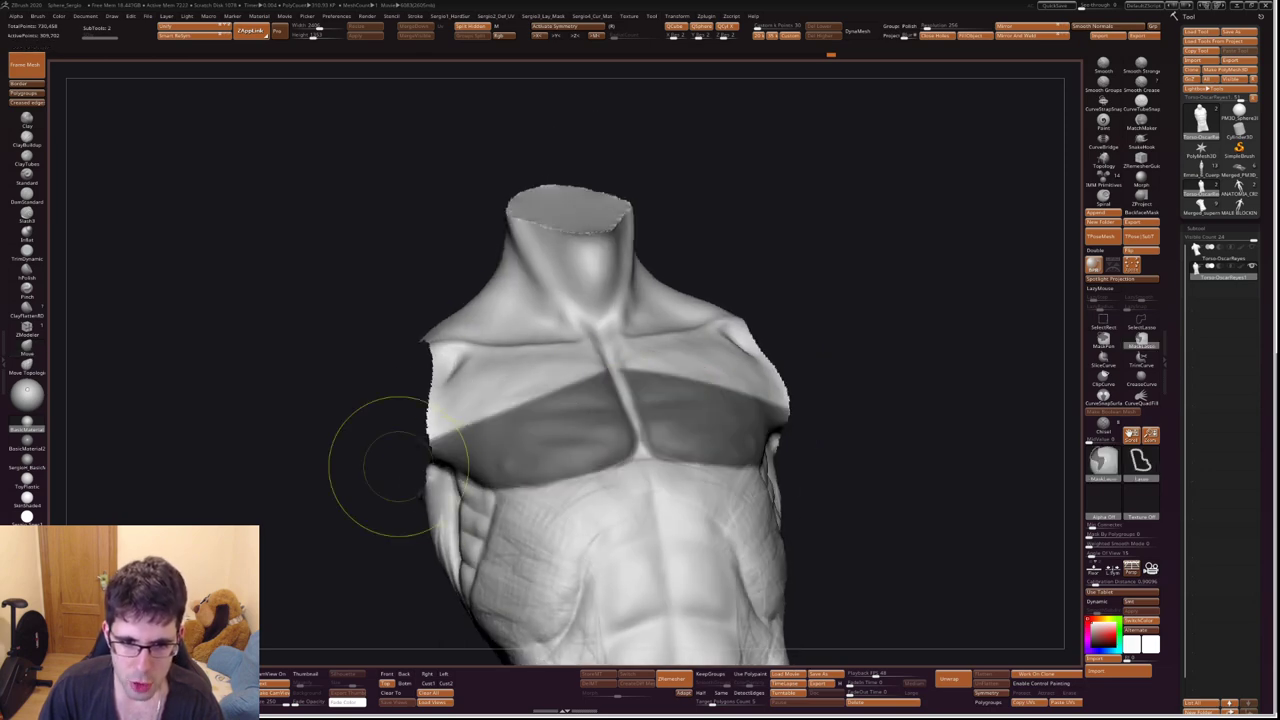
{"action": "right_click_drag", "start_coordinate": [490, 485], "coordinate": [528, 414]}
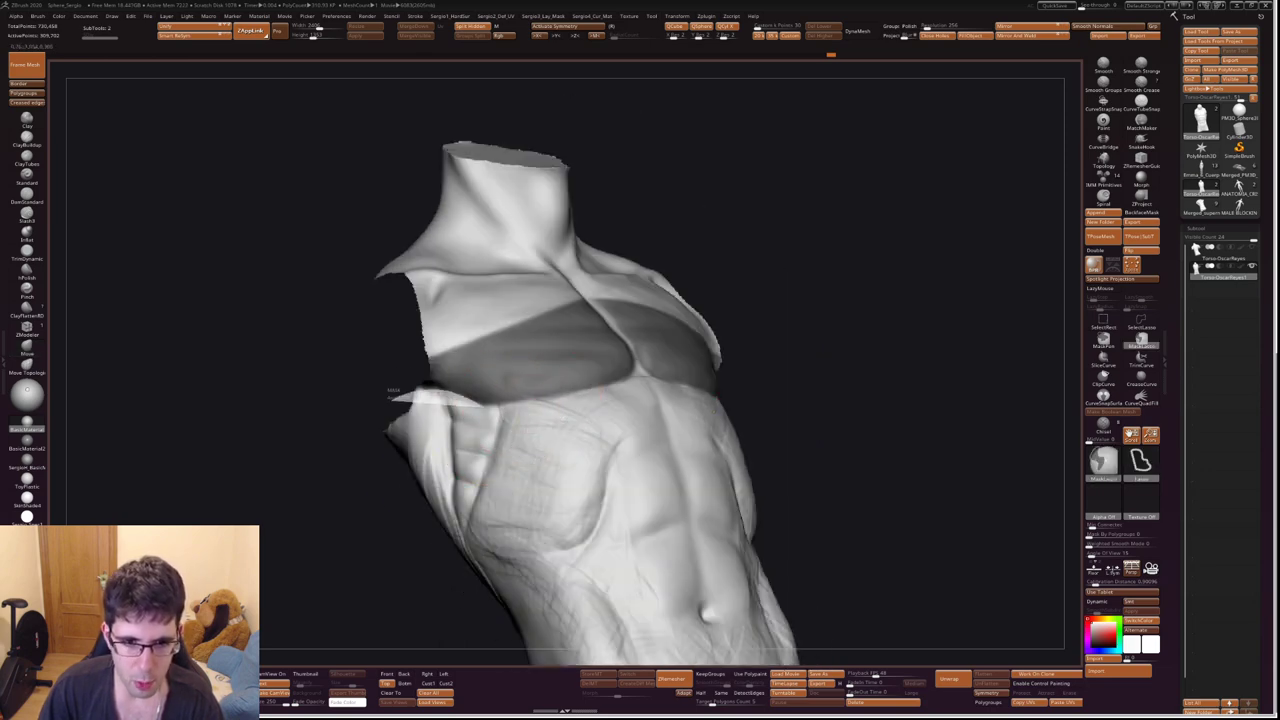
{"action": "right_click_drag", "start_coordinate": [483, 480], "coordinate": [586, 429], "text": "shift"}
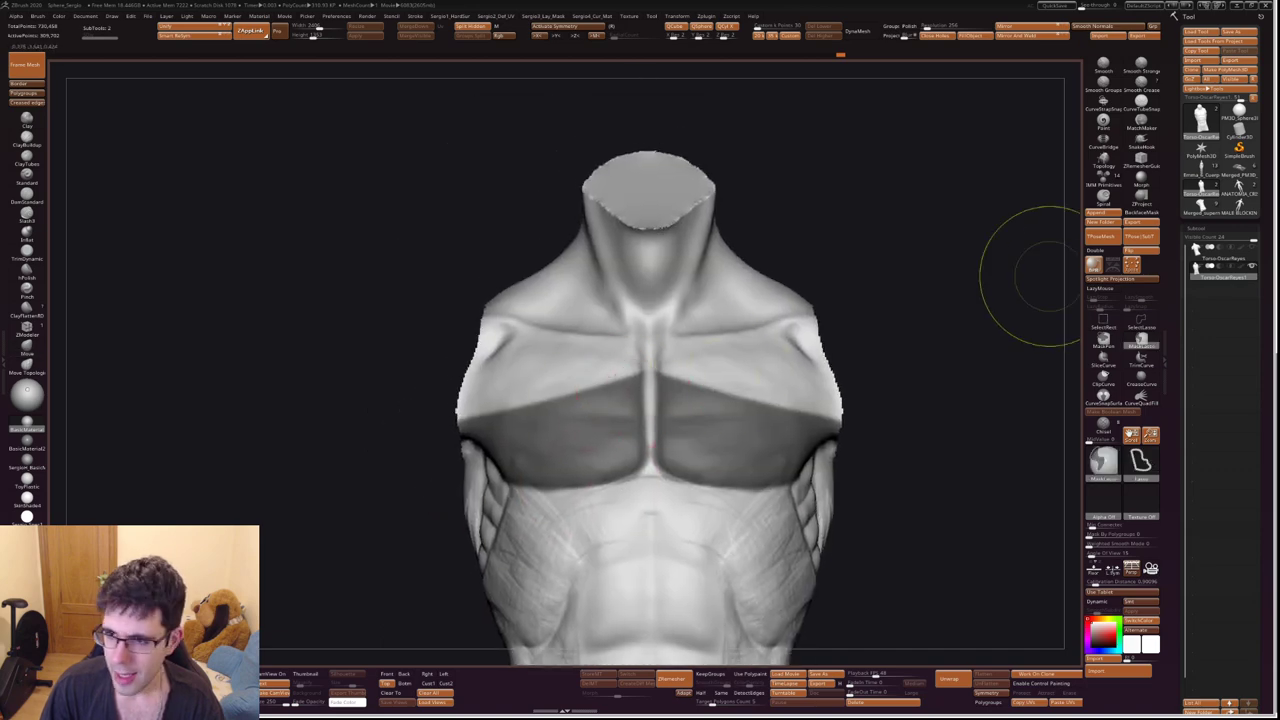
{"action": "mouse_move", "coordinate": [571, 400]}
{"action": "left_mouse_down", "text": "ctrl"}
{"action": "mouse_move", "coordinate": [740, 370]}
{"action": "mouse_move", "coordinate": [830, 395]}
{"action": "left_mouse_up", "text": "ctrl"}
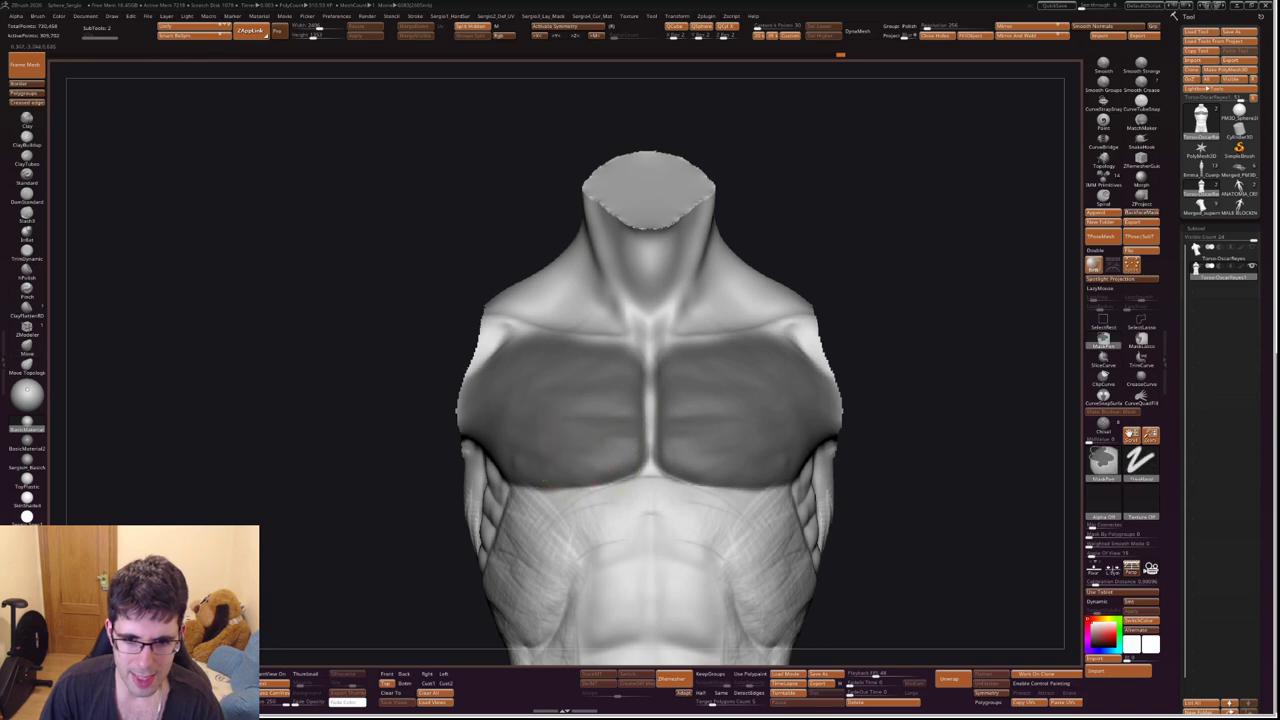
Invert the chest mask, then invert it back so the pectorals stay protected.
{"action": "left_click", "coordinate": [803, 374], "text": "ctrl"}
{"action": "mouse_move", "coordinate": [571, 434]}
{"action": "right_mouse_down"}
{"action": "mouse_move", "coordinate": [565, 463]}
{"action": "mouse_move", "coordinate": [543, 443]}
{"action": "mouse_move", "coordinate": [443, 457]}
{"action": "mouse_move", "coordinate": [528, 443]}
{"action": "mouse_move", "coordinate": [567, 415]}
{"action": "mouse_move", "coordinate": [480, 445]}
{"action": "mouse_move", "coordinate": [590, 405]}
{"action": "right_mouse_up"}
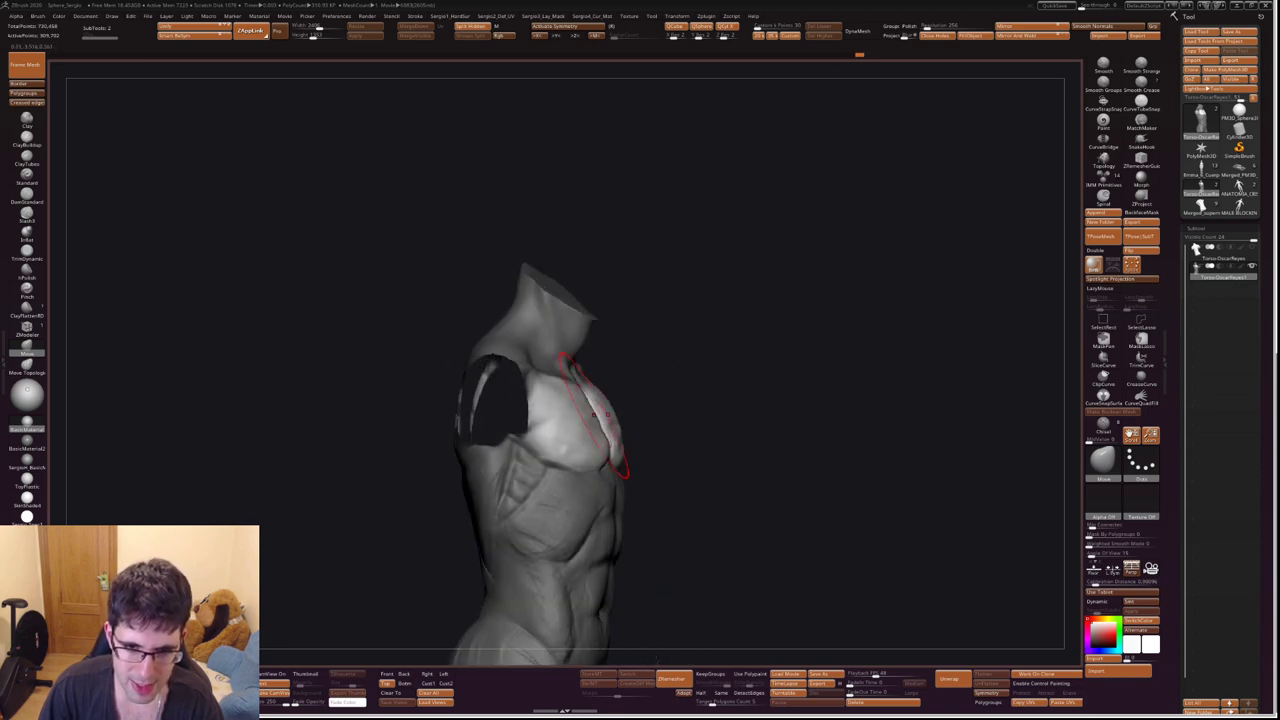
{"action": "right_click_drag", "start_coordinate": [668, 440], "coordinate": [712, 480]}
{"action": "key", "text": "ctrl+i"}
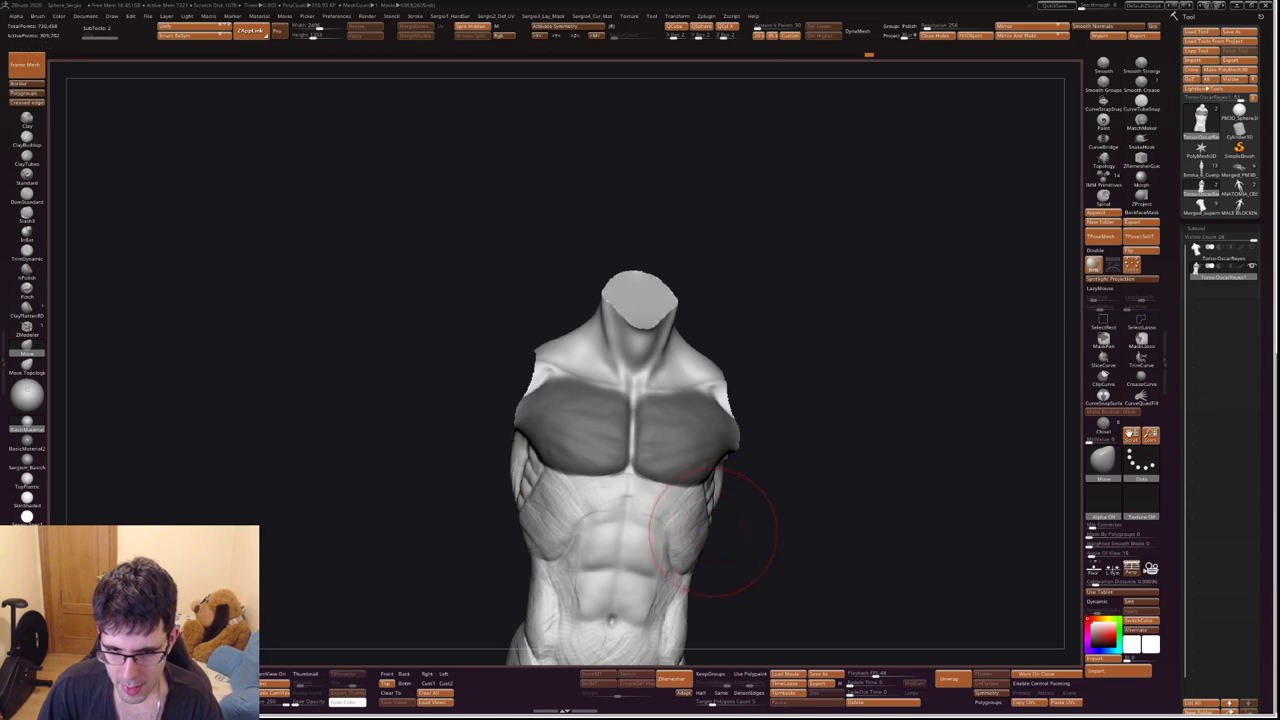
Inspect the torso's left flank and front to judge the oblique area.
{"action": "right_click_drag", "start_coordinate": [705, 535], "coordinate": [668, 530]}
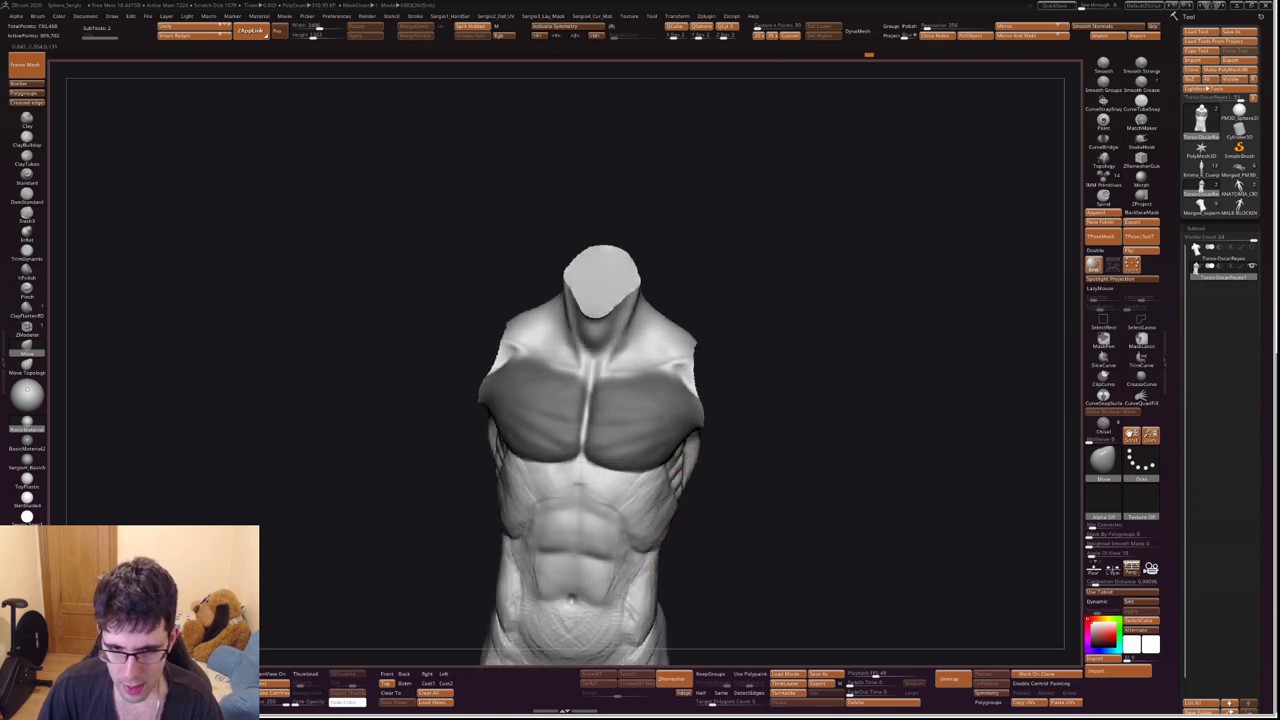
{"action": "mouse_move", "coordinate": [689, 459]}
{"action": "right_mouse_down"}
{"action": "mouse_move", "coordinate": [671, 457]}
{"action": "mouse_move", "coordinate": [679, 437]}
{"action": "right_mouse_up"}
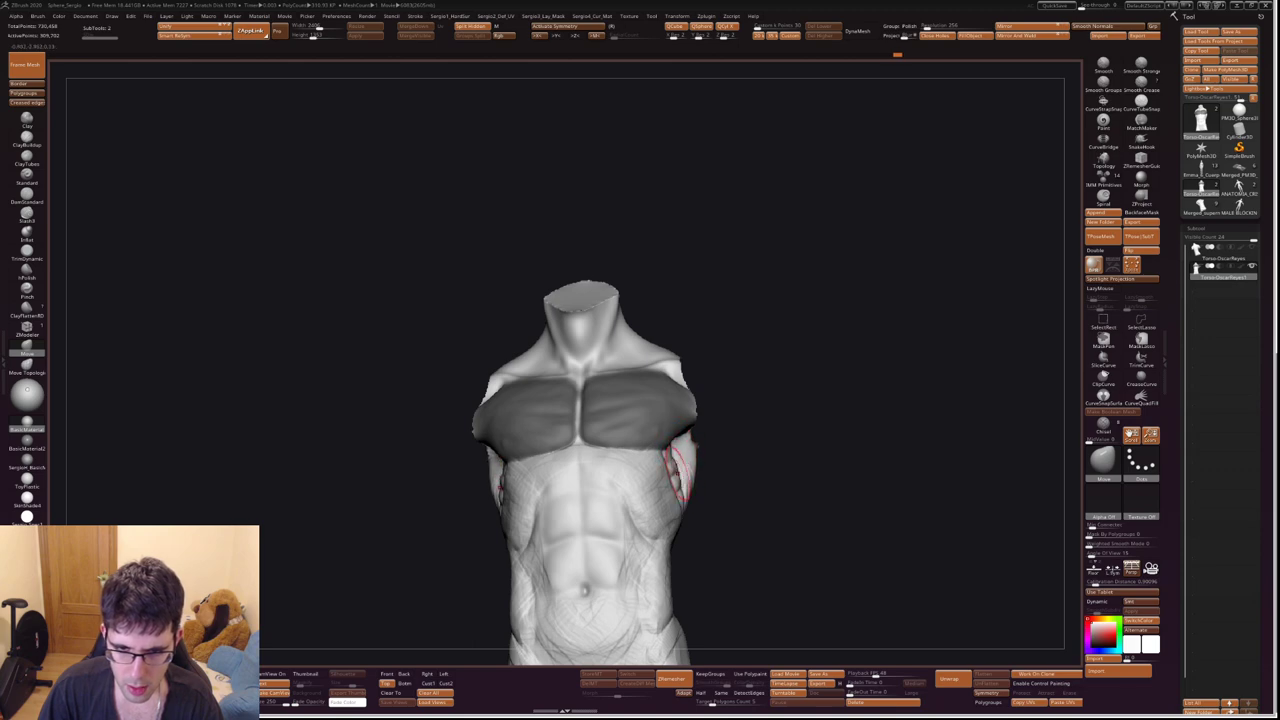
{"action": "mouse_move", "coordinate": [680, 460]}
{"action": "right_mouse_down"}
{"action": "mouse_move", "coordinate": [688, 518]}
{"action": "mouse_move", "coordinate": [676, 520]}
{"action": "mouse_move", "coordinate": [700, 430]}
{"action": "right_mouse_up"}
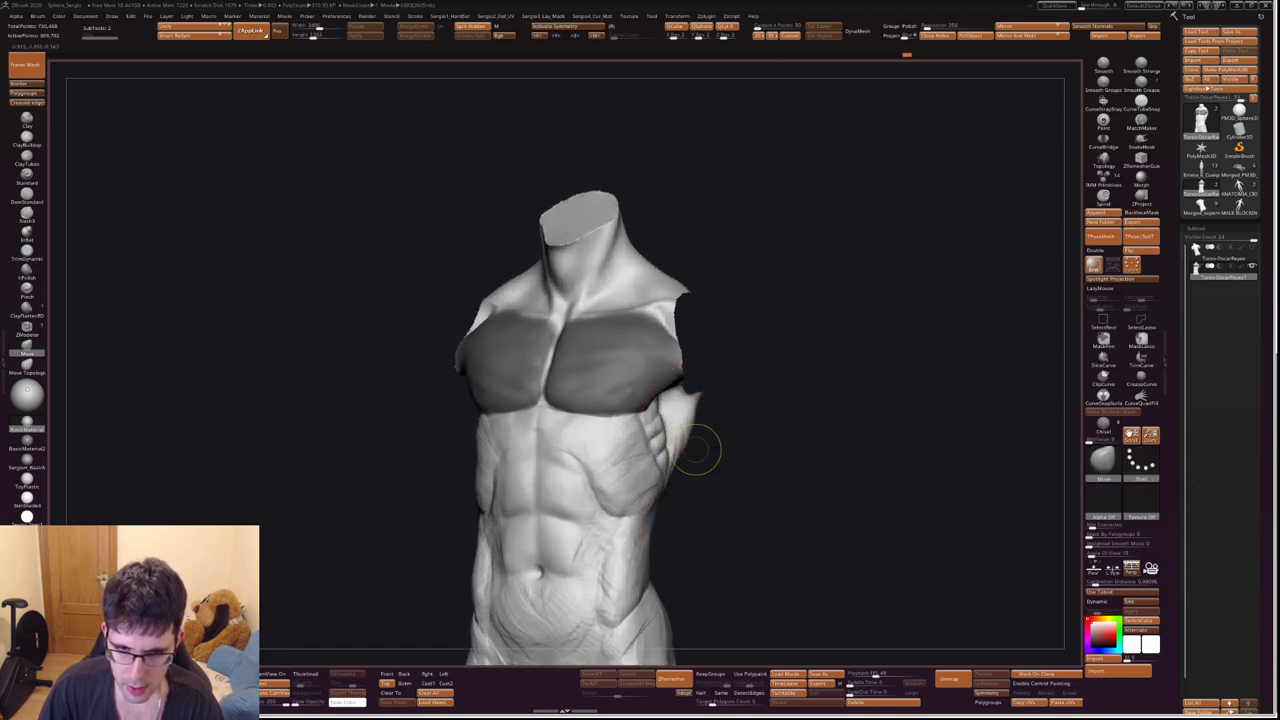
{"action": "key", "text": "f"}
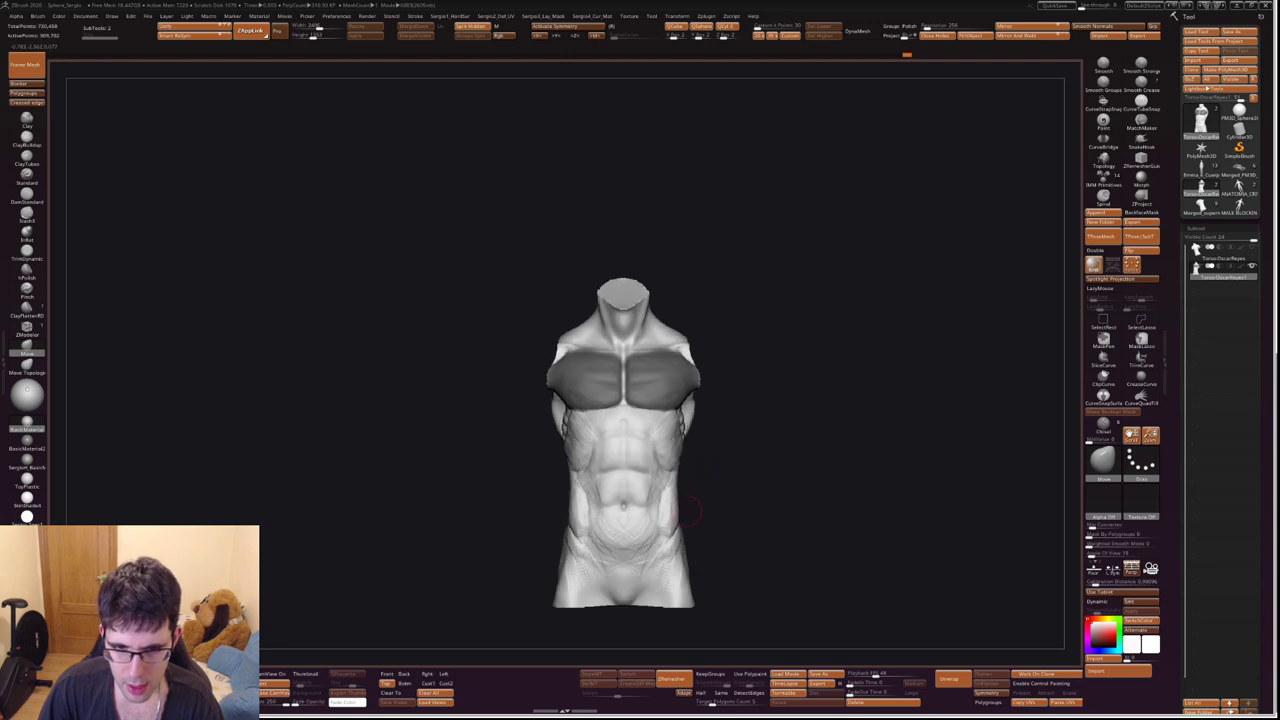
{"action": "mouse_move", "coordinate": [690, 512]}
{"action": "right_mouse_down", "text": "alt"}
{"action": "mouse_move", "coordinate": [686, 414]}
{"action": "mouse_move", "coordinate": [640, 430]}
{"action": "mouse_move", "coordinate": [652, 457]}
{"action": "right_mouse_up", "text": "alt"}
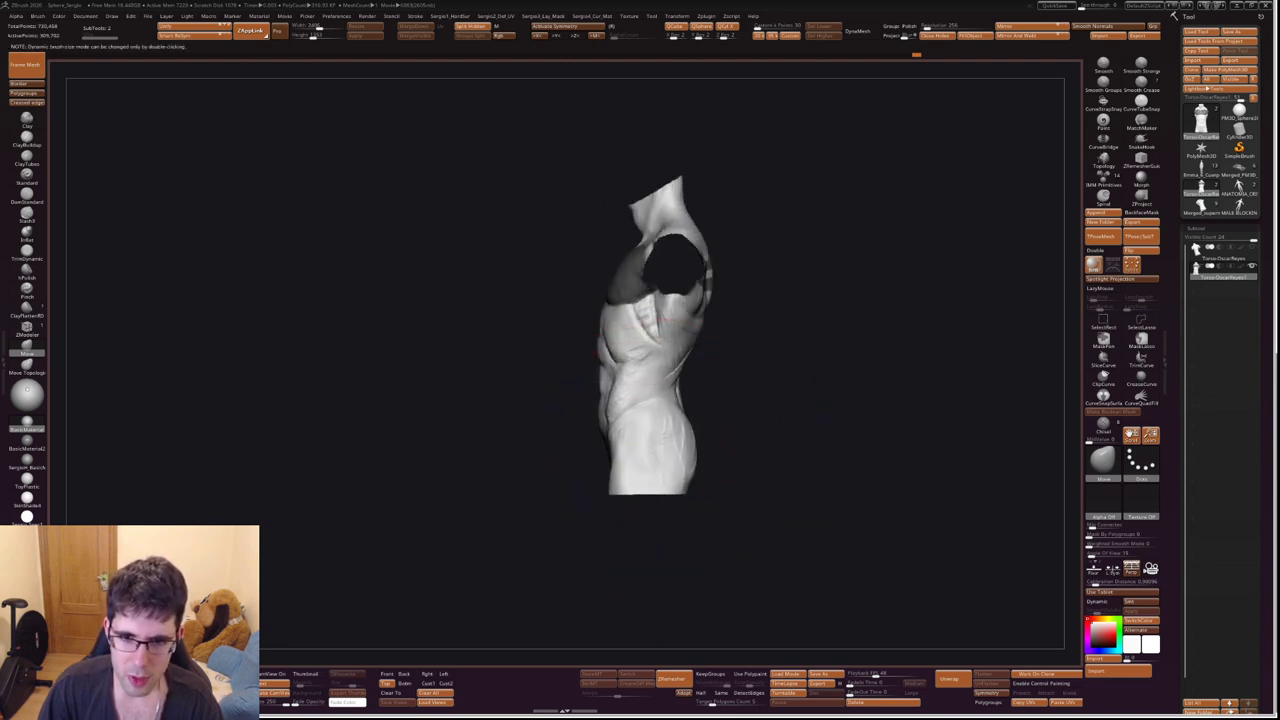
{"action": "right_click_drag", "start_coordinate": [652, 457], "coordinate": [600, 457], "text": "shift"}
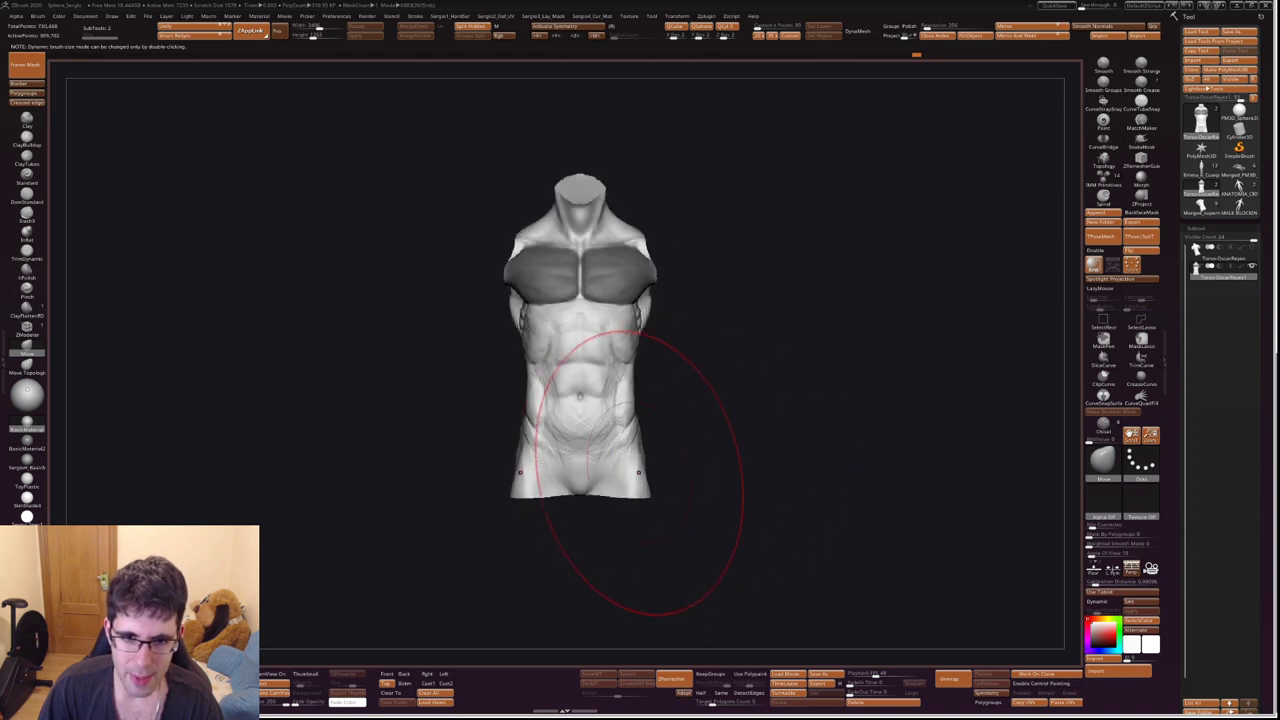
{"action": "mouse_move", "coordinate": [714, 443]}
{"action": "right_mouse_down", "text": "alt"}
{"action": "mouse_move", "coordinate": [758, 473]}
{"action": "mouse_move", "coordinate": [686, 400]}
{"action": "mouse_move", "coordinate": [786, 386]}
{"action": "mouse_move", "coordinate": [740, 520]}
{"action": "mouse_move", "coordinate": [700, 480]}
{"action": "mouse_move", "coordinate": [740, 470]}
{"action": "mouse_move", "coordinate": [720, 455]}
{"action": "right_mouse_up", "text": "alt"}
{"action": "left_click_drag", "start_coordinate": [598, 300], "coordinate": [650, 575], "text": "ctrl+alt+shift"}
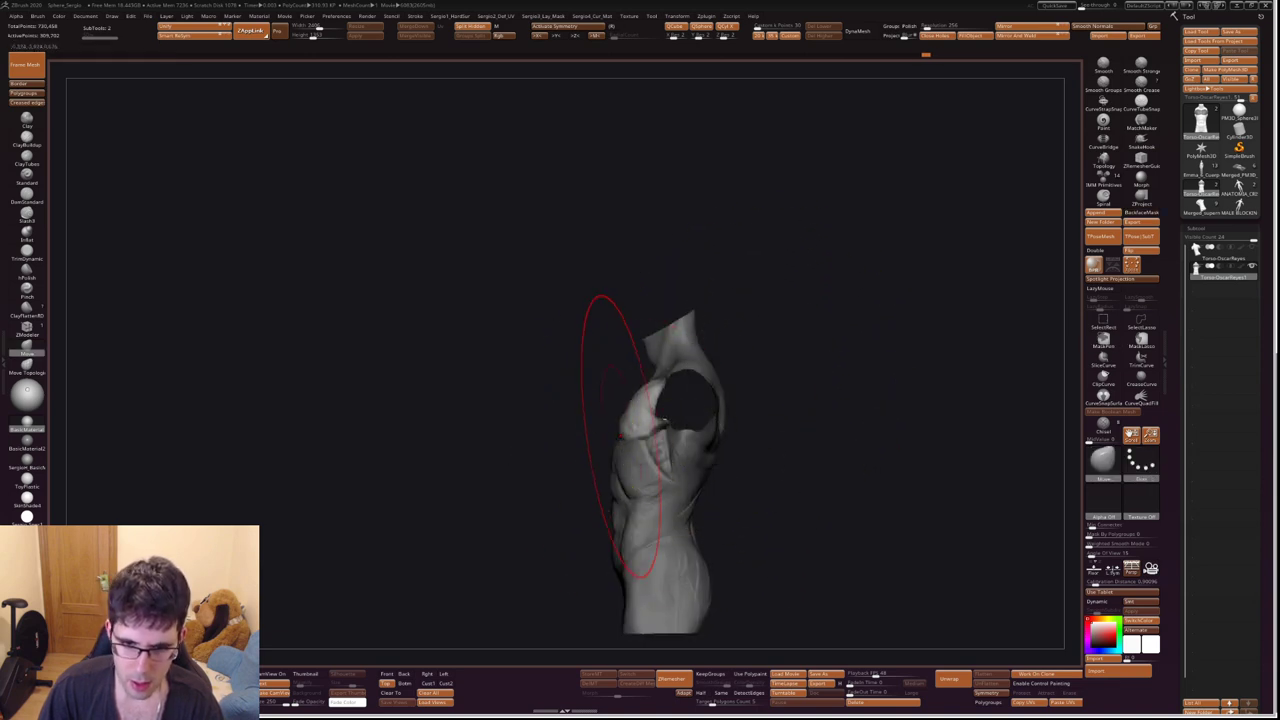
{"action": "mouse_move", "coordinate": [650, 575]}
{"action": "right_mouse_down"}
{"action": "mouse_move", "coordinate": [714, 443]}
{"action": "mouse_move", "coordinate": [612, 441]}
{"action": "right_mouse_up"}
Shrink the brush and sculpt oblique, serratus and rib ridges below the armpit.
{"action": "key", "text": "s"}
{"action": "left_click_drag", "start_coordinate": [612, 441], "coordinate": [585, 441]}
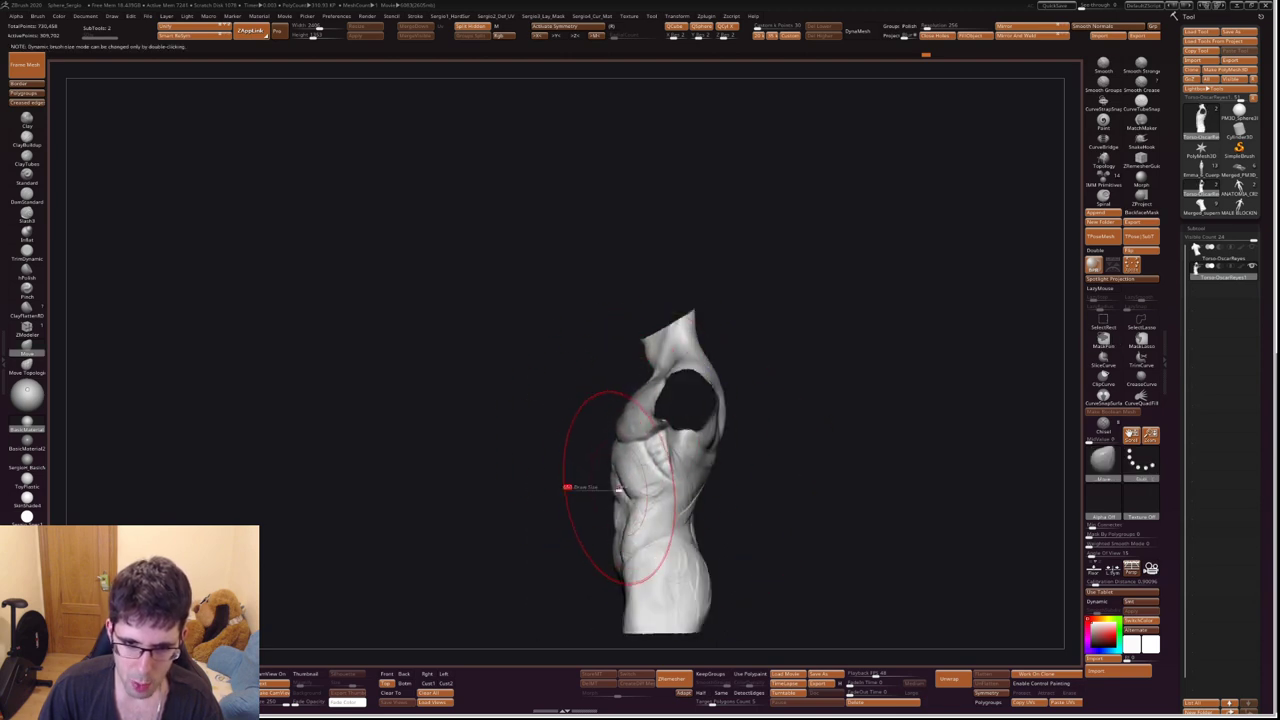
{"action": "right_click_drag", "start_coordinate": [609, 553], "coordinate": [600, 536]}
{"action": "key", "text": "s"}
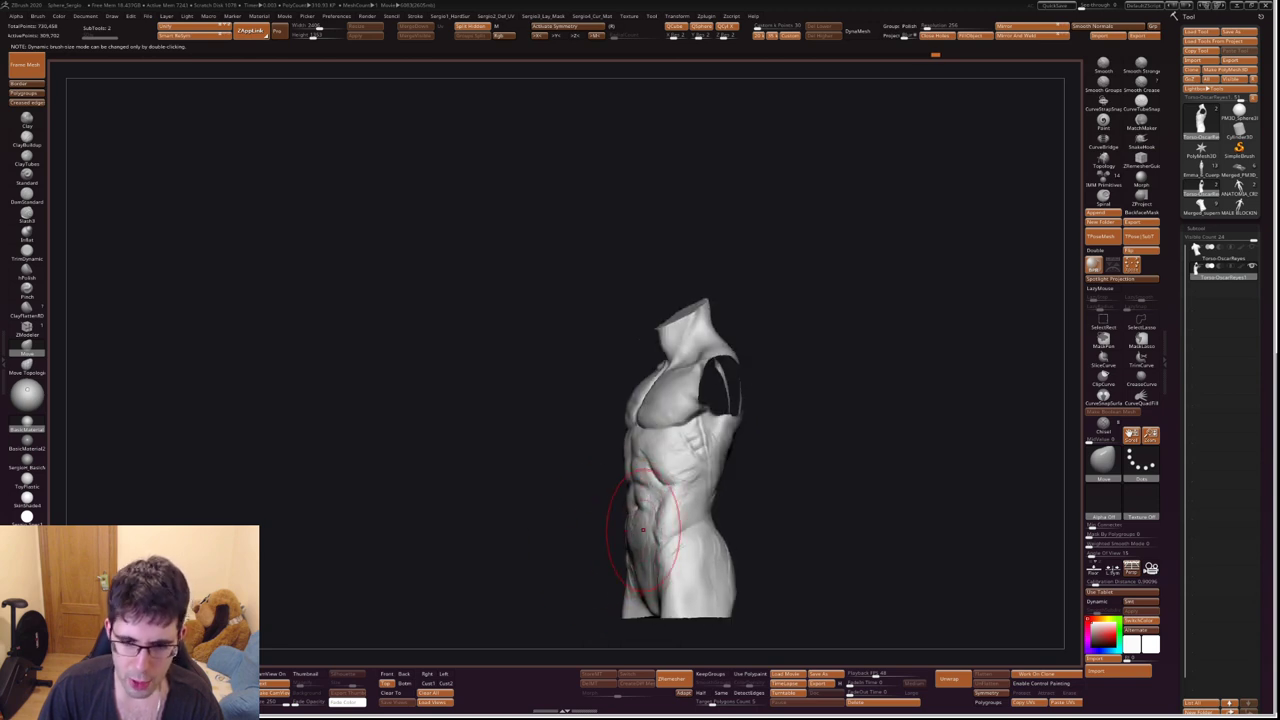
{"action": "right_click_drag", "start_coordinate": [642, 529], "coordinate": [660, 528]}
{"action": "key", "text": "s"}
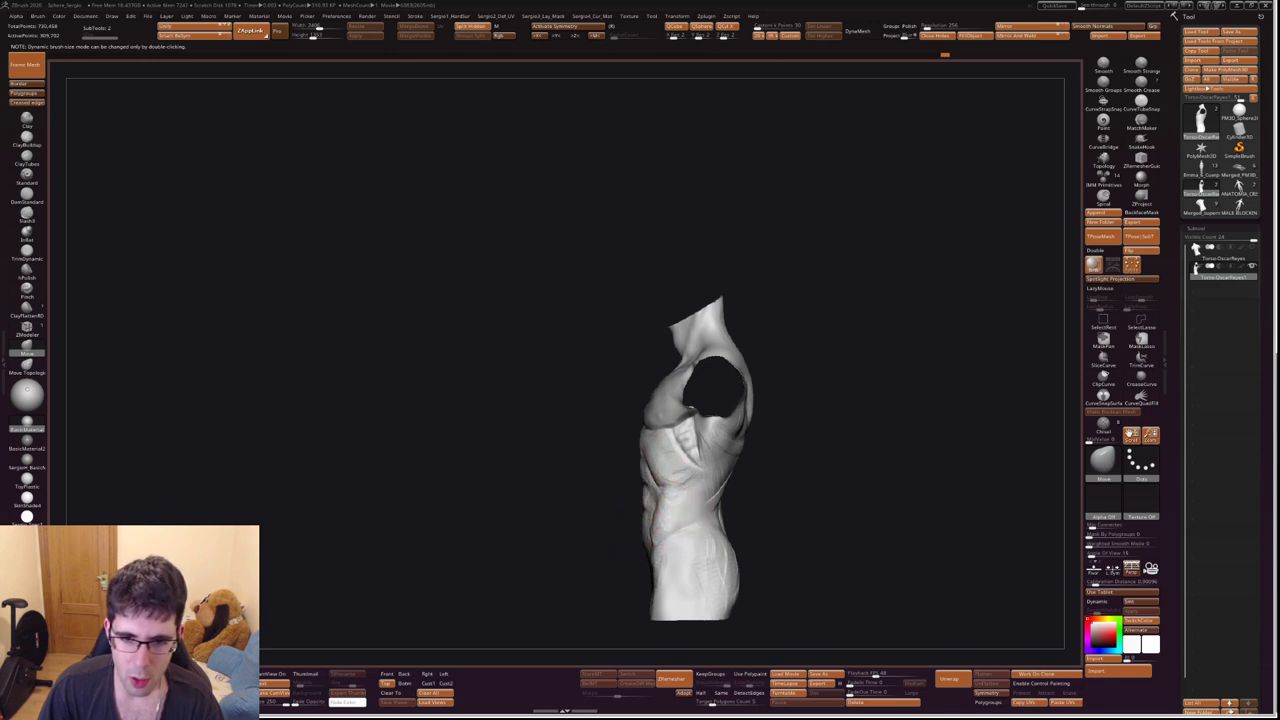
{"action": "mouse_move", "coordinate": [645, 455]}
{"action": "right_mouse_down"}
{"action": "mouse_move", "coordinate": [655, 451]}
{"action": "mouse_move", "coordinate": [648, 467]}
{"action": "mouse_move", "coordinate": [686, 464]}
{"action": "mouse_move", "coordinate": [700, 430]}
{"action": "right_mouse_up"}
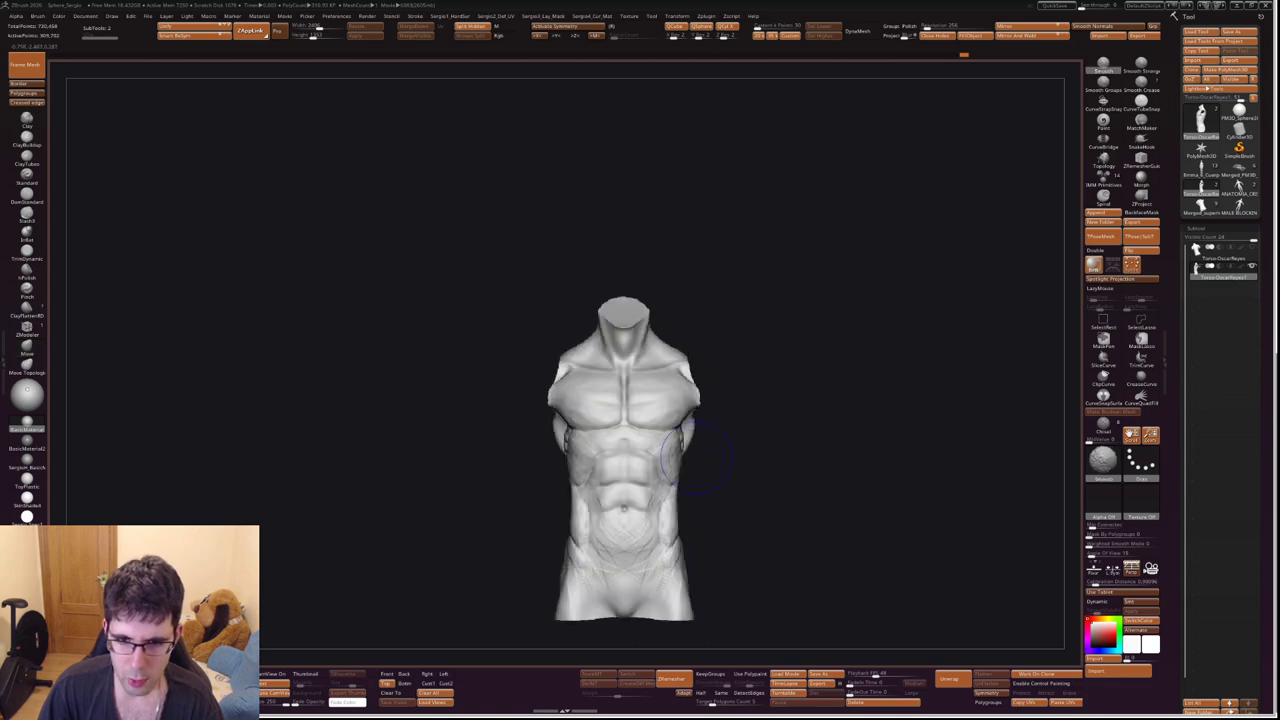
Switch to DamStandard (B, D, S) and carve sharper creases into the groin and lower pelvis.
{"action": "right_click_drag", "start_coordinate": [683, 545], "coordinate": [669, 495], "text": "alt"}
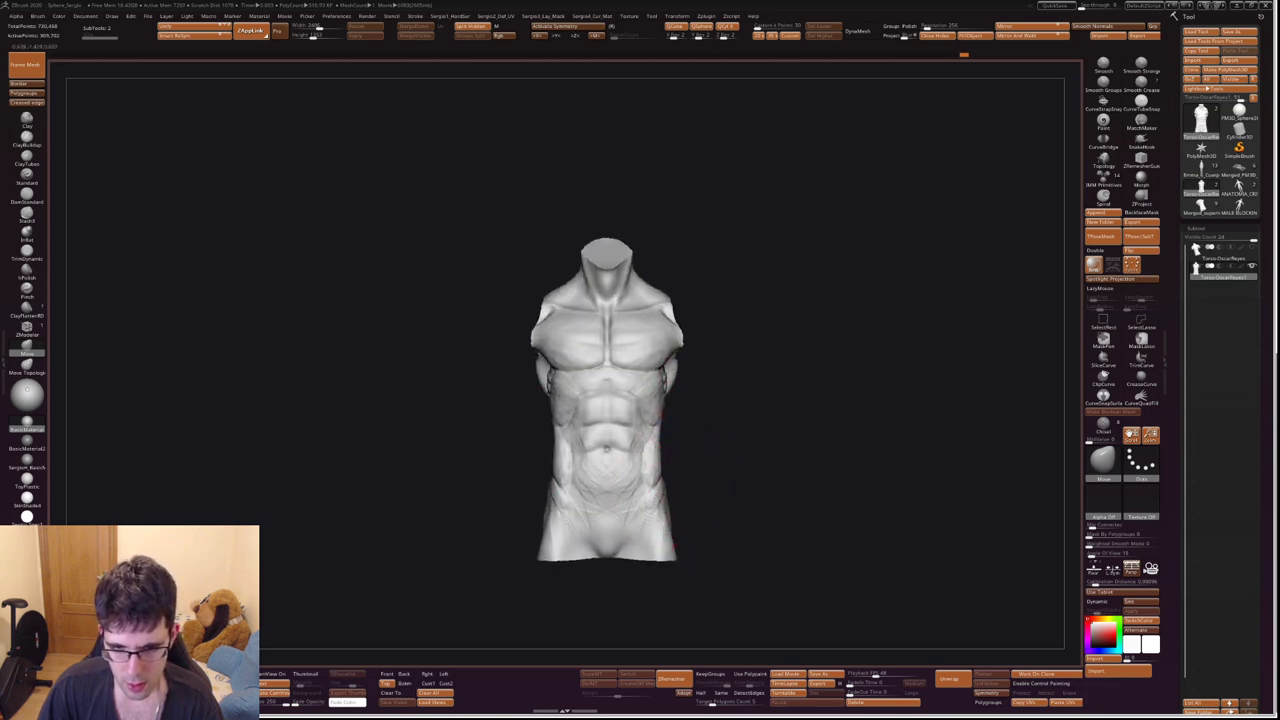
{"action": "right_click_drag", "start_coordinate": [609, 562], "coordinate": [614, 505], "text": "alt"}
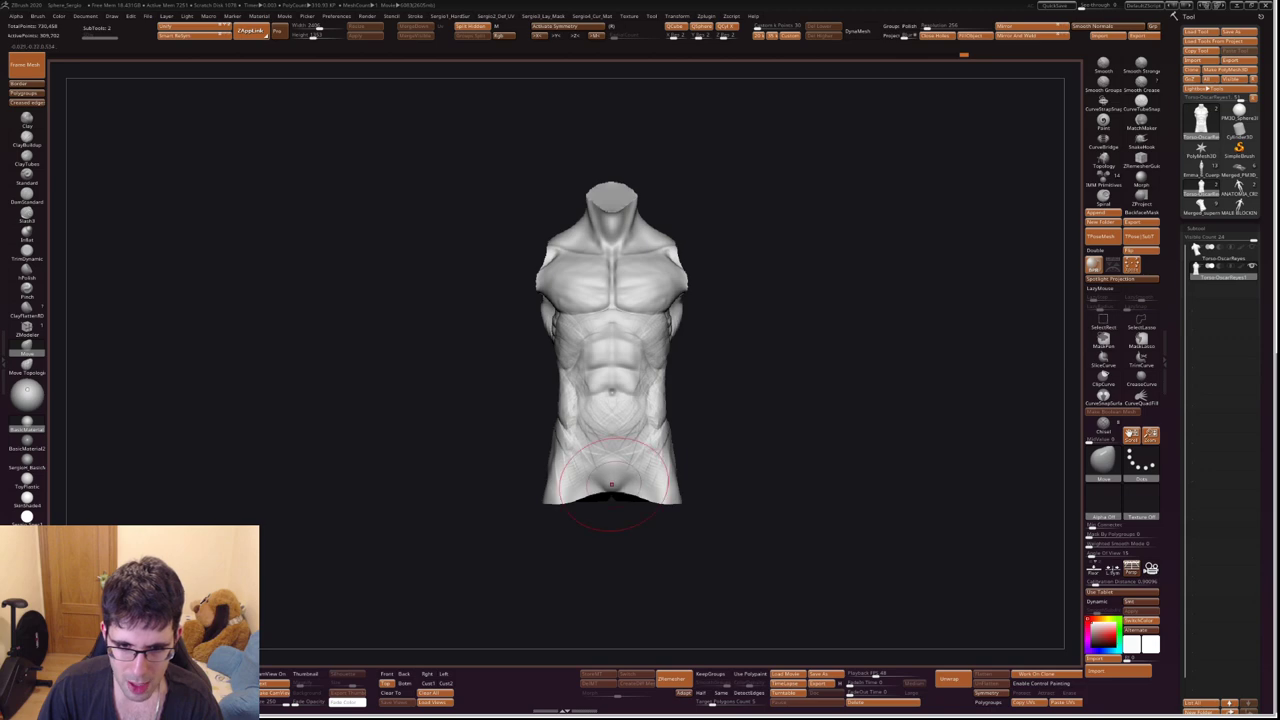
{"action": "key", "text": "b"}
{"action": "key", "text": "d"}
{"action": "key", "text": "s"}
{"action": "scroll", "coordinate": [611, 484], "scroll_direction": "up", "scroll_amount": 3}
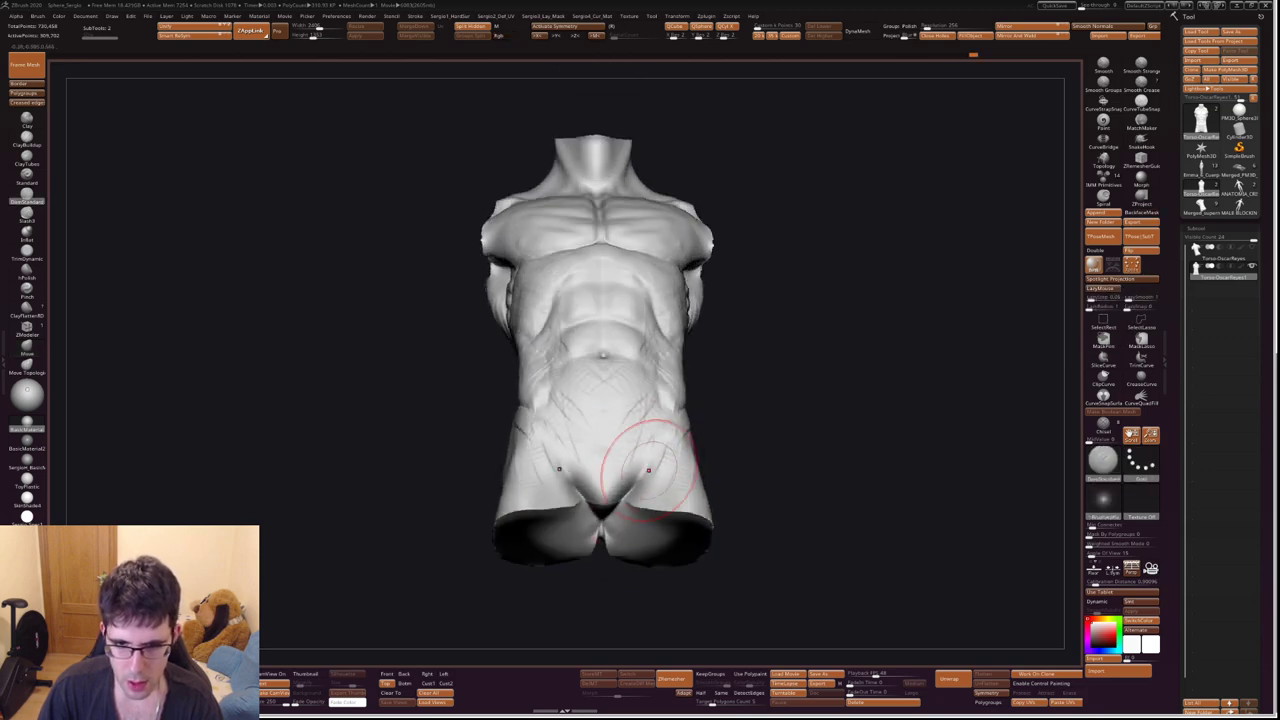
{"action": "mouse_move", "coordinate": [643, 457]}
{"action": "right_mouse_down"}
{"action": "mouse_move", "coordinate": [634, 471]}
{"action": "mouse_move", "coordinate": [640, 455]}
{"action": "right_mouse_up"}
Switch to Clay then ClayBuildup to build volume on the pelvis and side hip.
{"action": "key", "text": "b"}
{"action": "key", "text": "c"}
{"action": "key", "text": "l"}
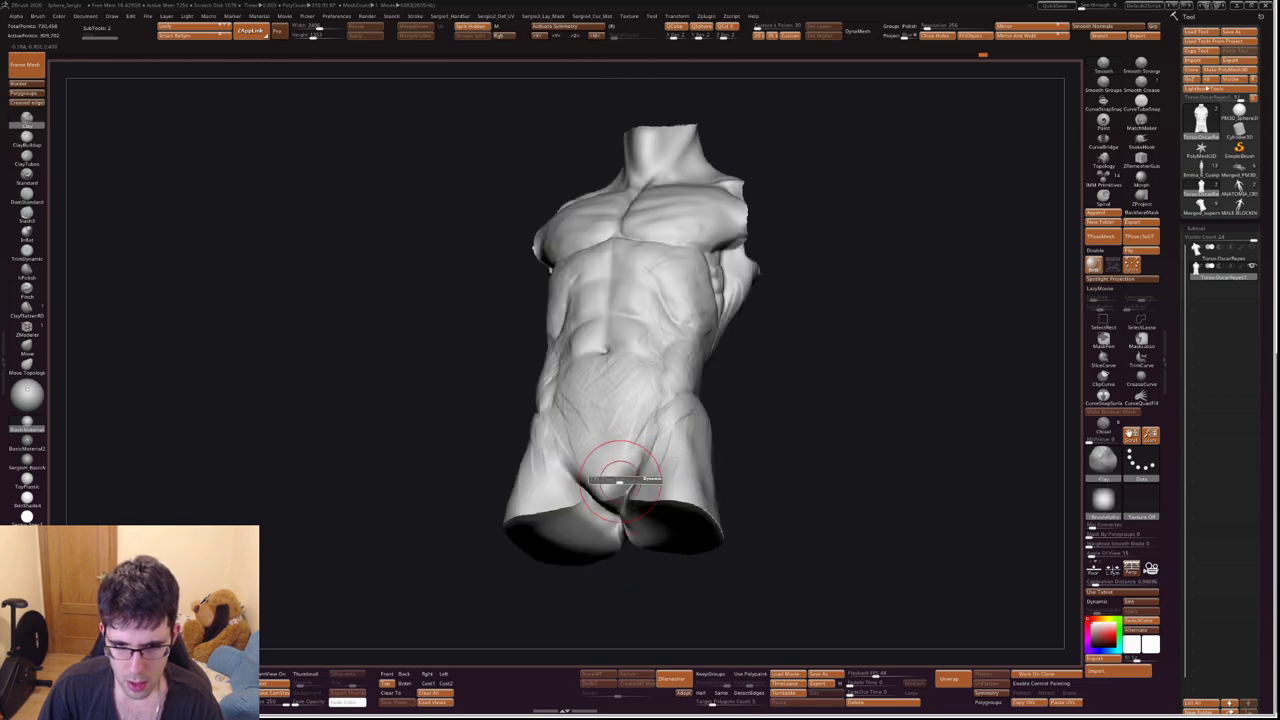
{"action": "key", "text": "b"}
{"action": "key", "text": "c"}
{"action": "key", "text": "b"}
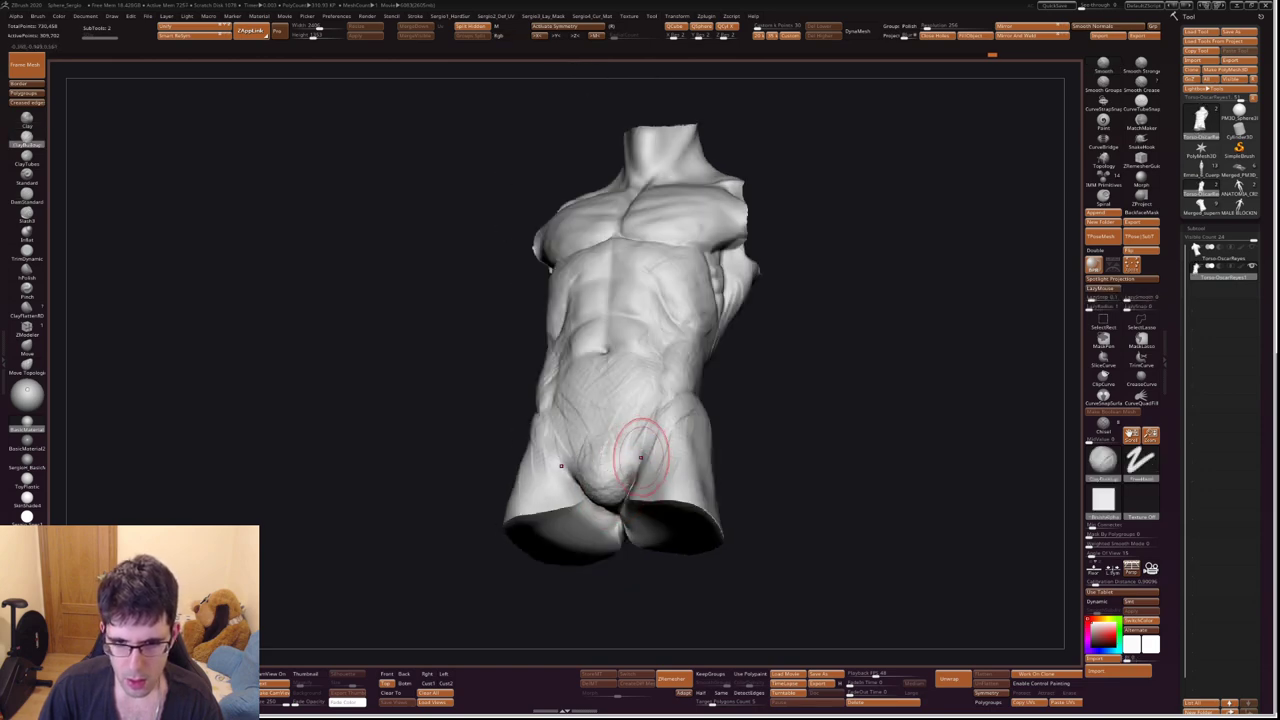
{"action": "right_click_drag", "start_coordinate": [641, 457], "coordinate": [667, 503]}
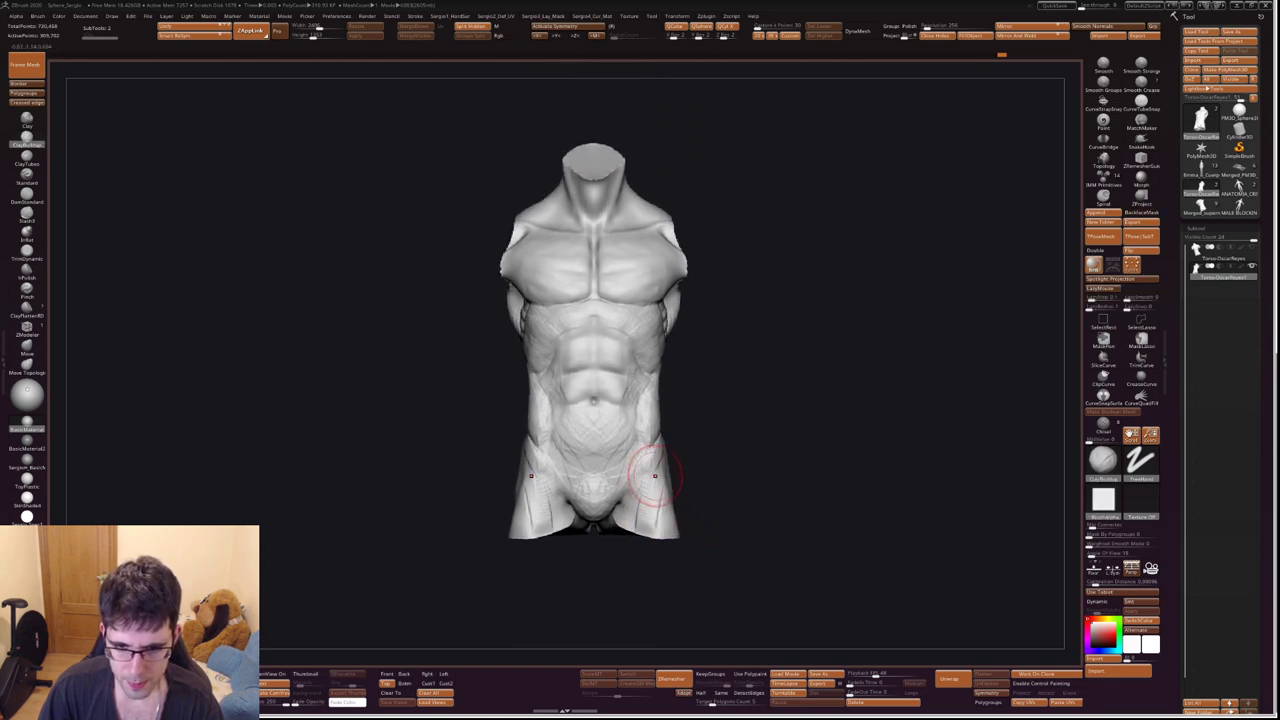
{"action": "mouse_move", "coordinate": [652, 566]}
{"action": "right_mouse_down"}
{"action": "mouse_move", "coordinate": [677, 471]}
{"action": "mouse_move", "coordinate": [783, 470]}
{"action": "mouse_move", "coordinate": [772, 488]}
{"action": "mouse_move", "coordinate": [700, 480]}
{"action": "mouse_move", "coordinate": [718, 494]}
{"action": "right_mouse_up"}
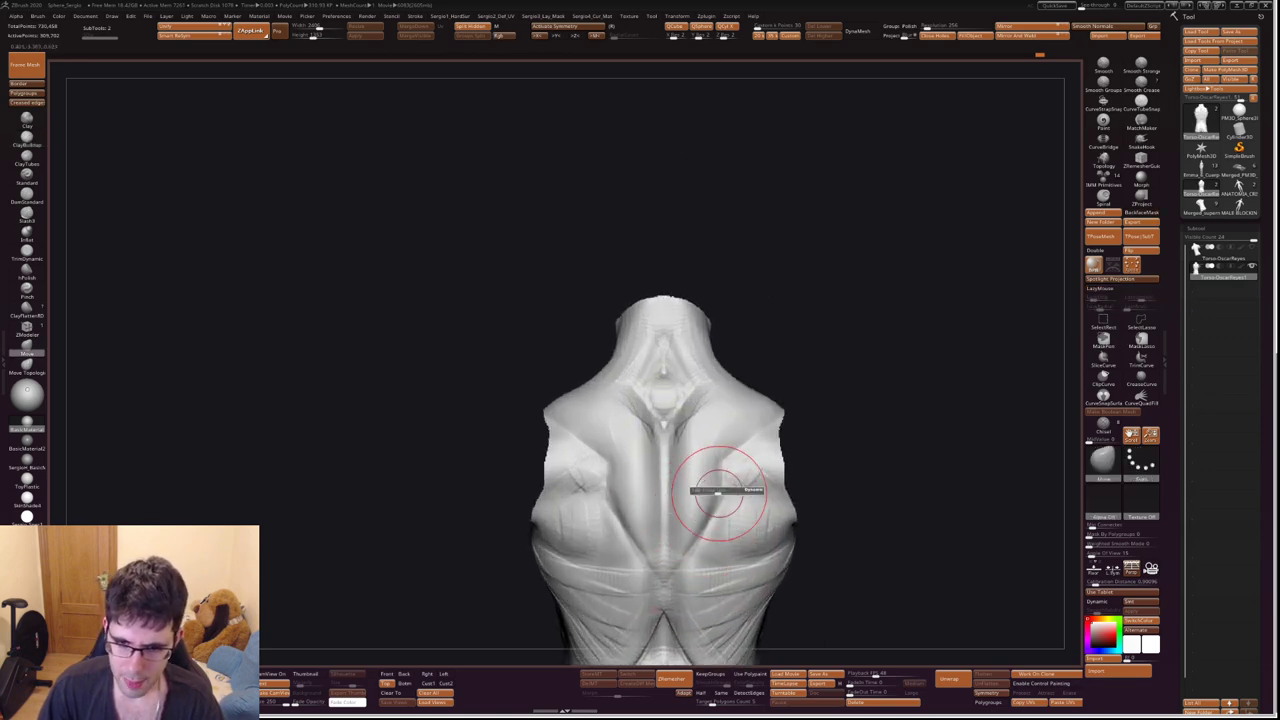
Flatten the upper back along the spine with TrimDynamic from a straight back view.
{"action": "right_click_drag", "start_coordinate": [671, 529], "coordinate": [657, 586]}
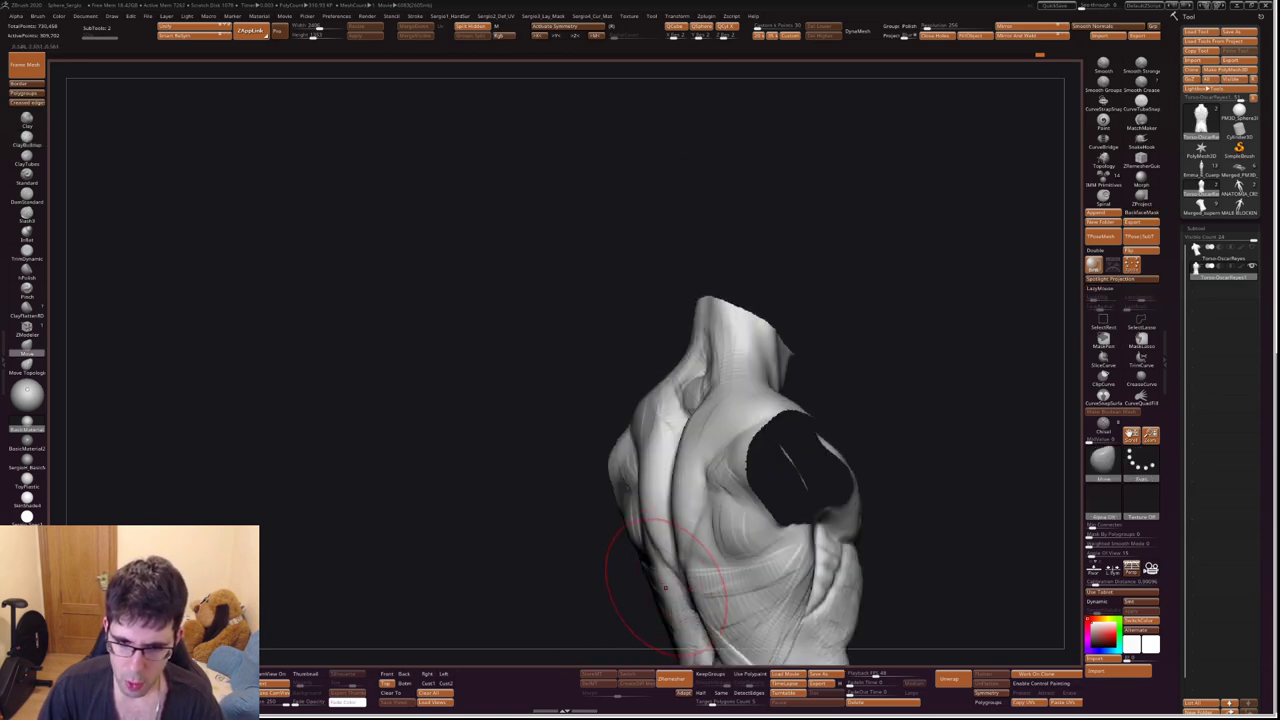
{"action": "right_click_drag", "start_coordinate": [656, 536], "coordinate": [672, 480]}
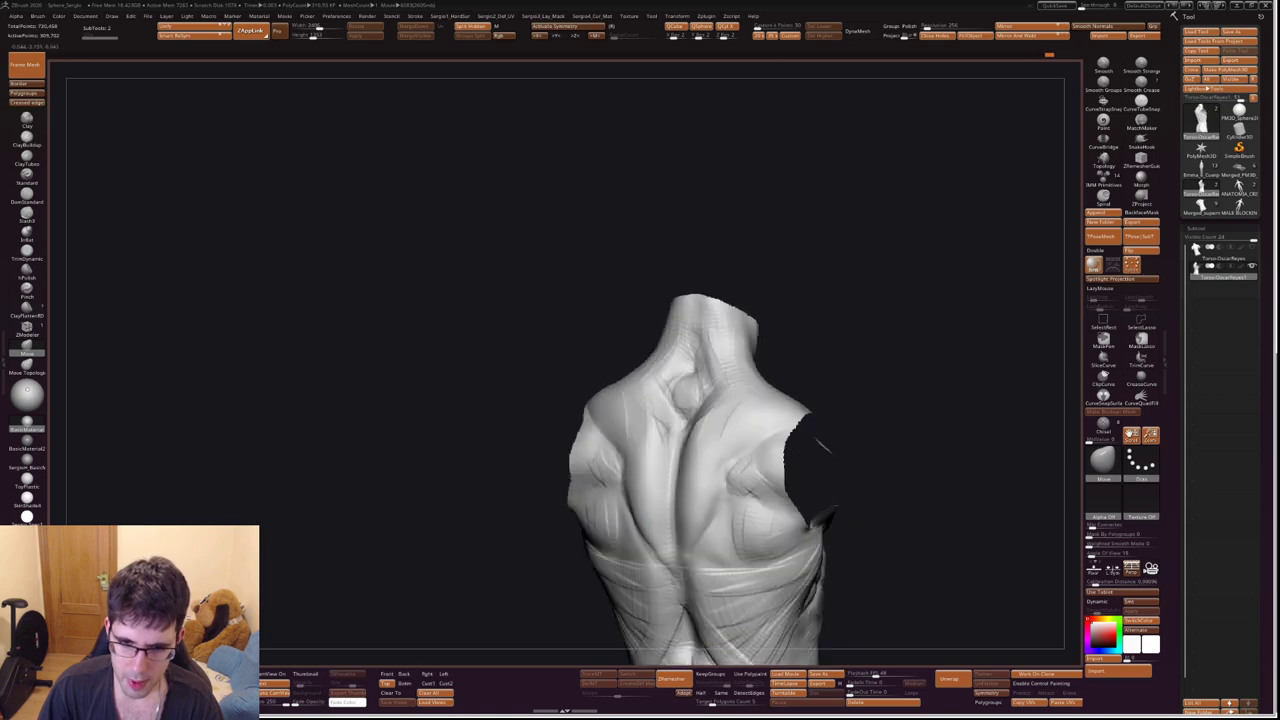
{"action": "key", "text": "b"}
{"action": "key", "text": "t"}
{"action": "key", "text": "d"}
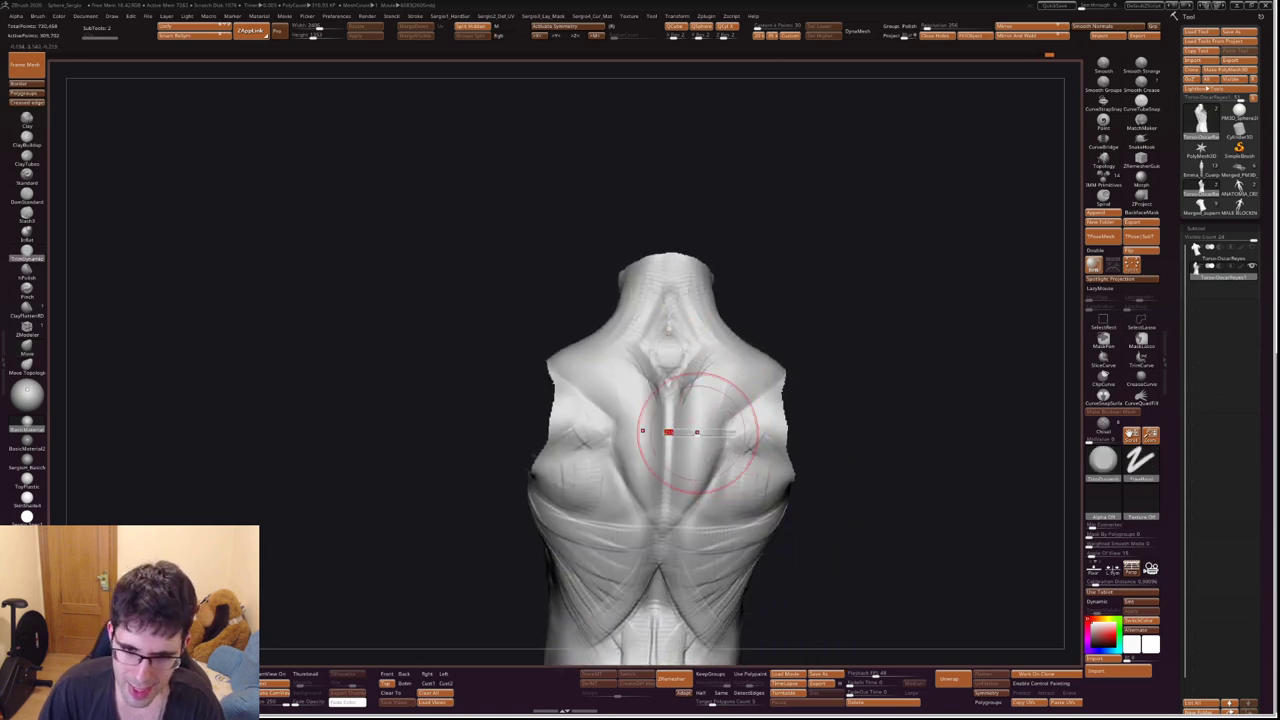
{"action": "mouse_move", "coordinate": [685, 403]}
{"action": "left_mouse_down"}
{"action": "mouse_move", "coordinate": [650, 425]}
{"action": "mouse_move", "coordinate": [630, 480]}
{"action": "left_mouse_up"}
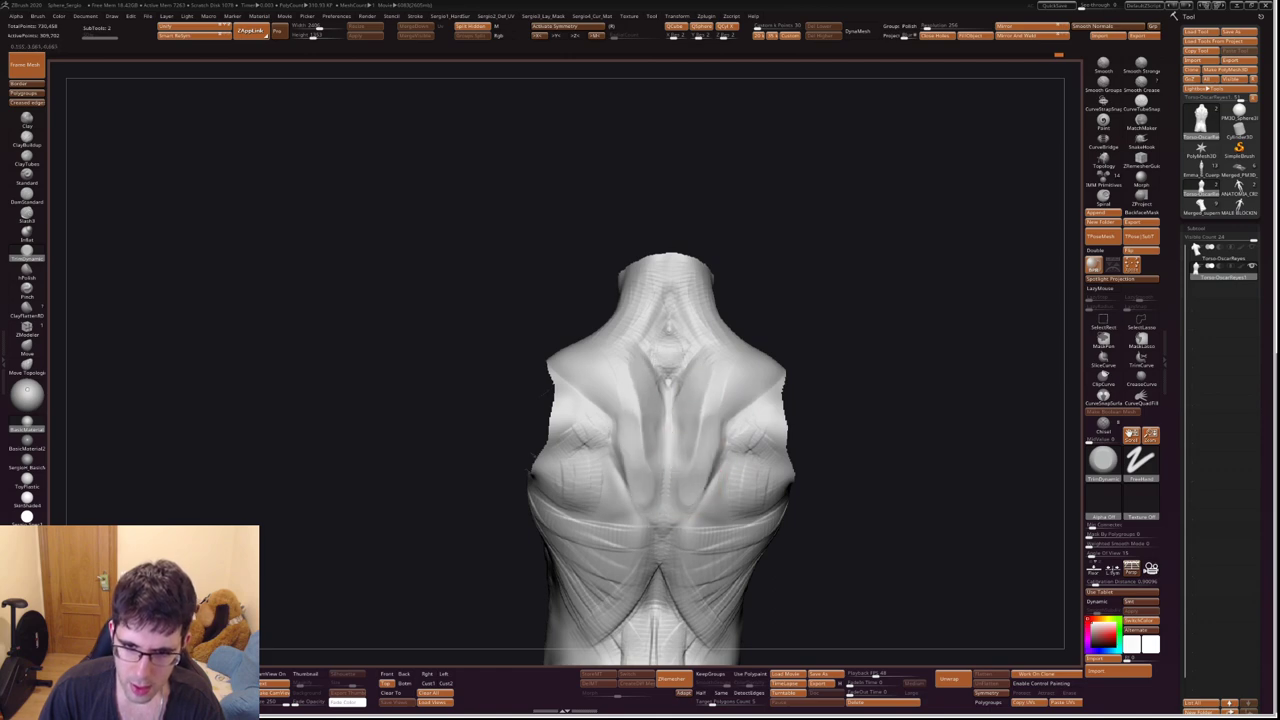
Shape the back muscle masses with the Move brush and ClayBuildup.
{"action": "key", "text": "b"}
{"action": "key", "text": "m"}
{"action": "key", "text": "v"}
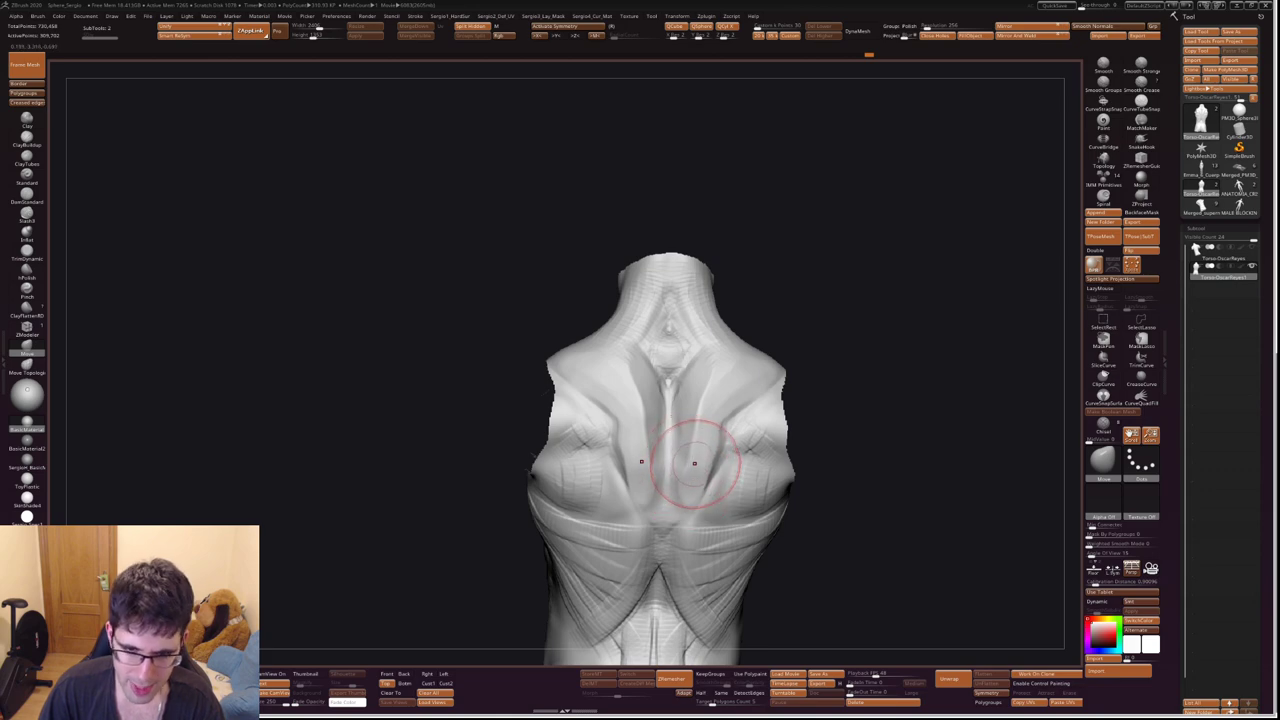
{"action": "key", "text": "b"}
{"action": "key", "text": "c"}
{"action": "key", "text": "b"}
{"action": "right_click_drag", "start_coordinate": [661, 535], "coordinate": [690, 530]}
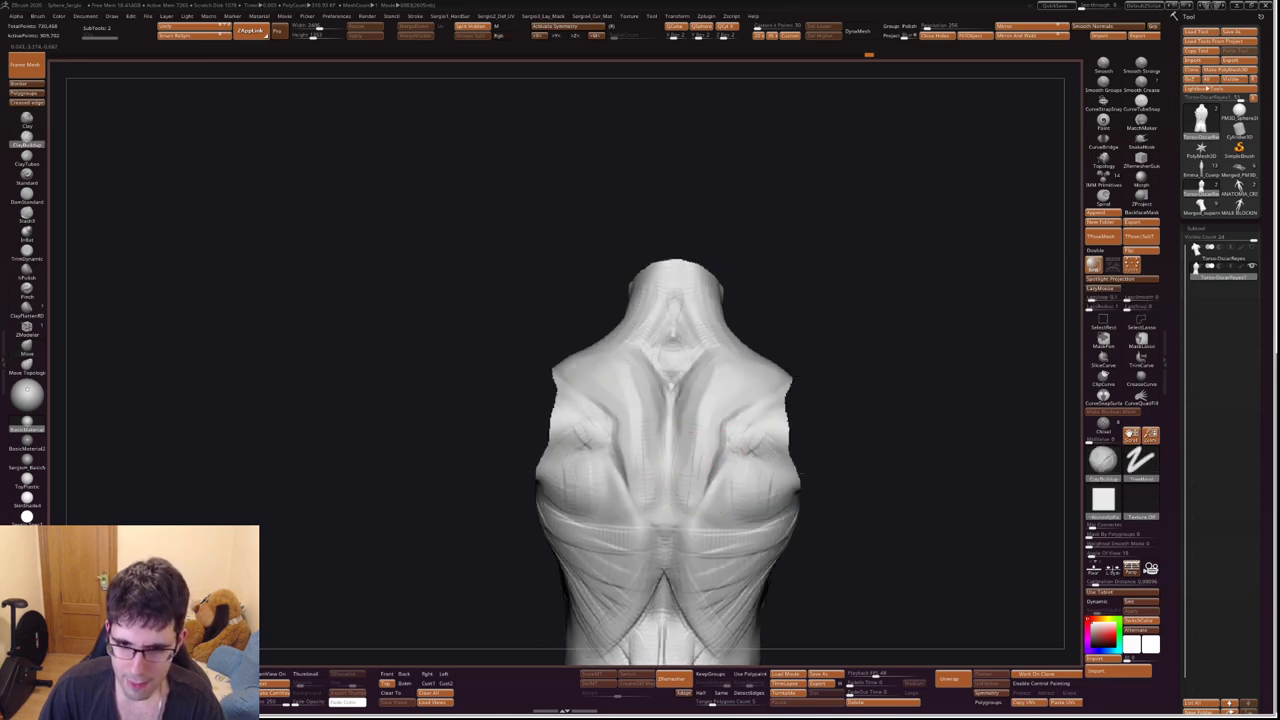
Carve back muscle definition with DamStandard, adjust with Move, and frame the torso.
{"action": "key", "text": "b"}
{"action": "key", "text": "d"}
{"action": "key", "text": "s"}
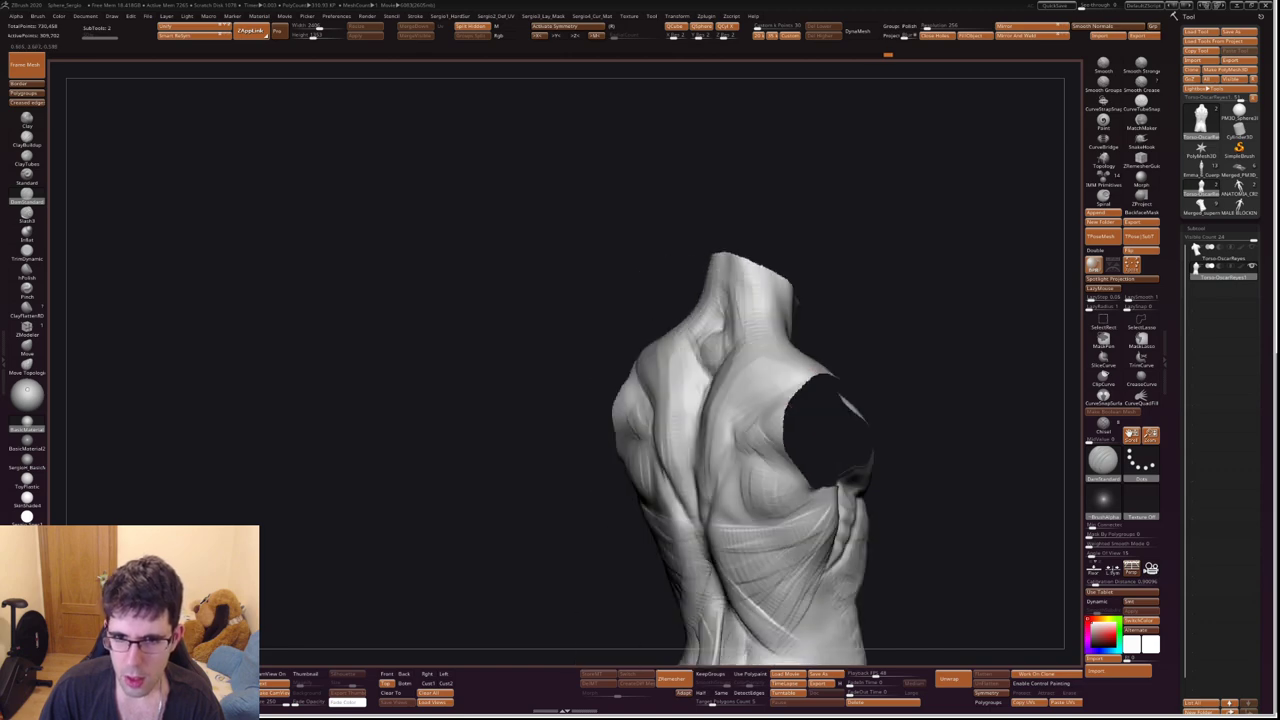
{"action": "mouse_move", "coordinate": [786, 386]}
{"action": "right_mouse_down"}
{"action": "mouse_move", "coordinate": [737, 443]}
{"action": "mouse_move", "coordinate": [740, 405]}
{"action": "mouse_move", "coordinate": [805, 460]}
{"action": "mouse_move", "coordinate": [752, 392]}
{"action": "mouse_move", "coordinate": [766, 408]}
{"action": "mouse_move", "coordinate": [750, 497]}
{"action": "mouse_move", "coordinate": [790, 540]}
{"action": "mouse_move", "coordinate": [829, 400]}
{"action": "right_mouse_up"}
{"action": "key", "text": "b"}
{"action": "key", "text": "m"}
{"action": "key", "text": "v"}
{"action": "key", "text": "f"}
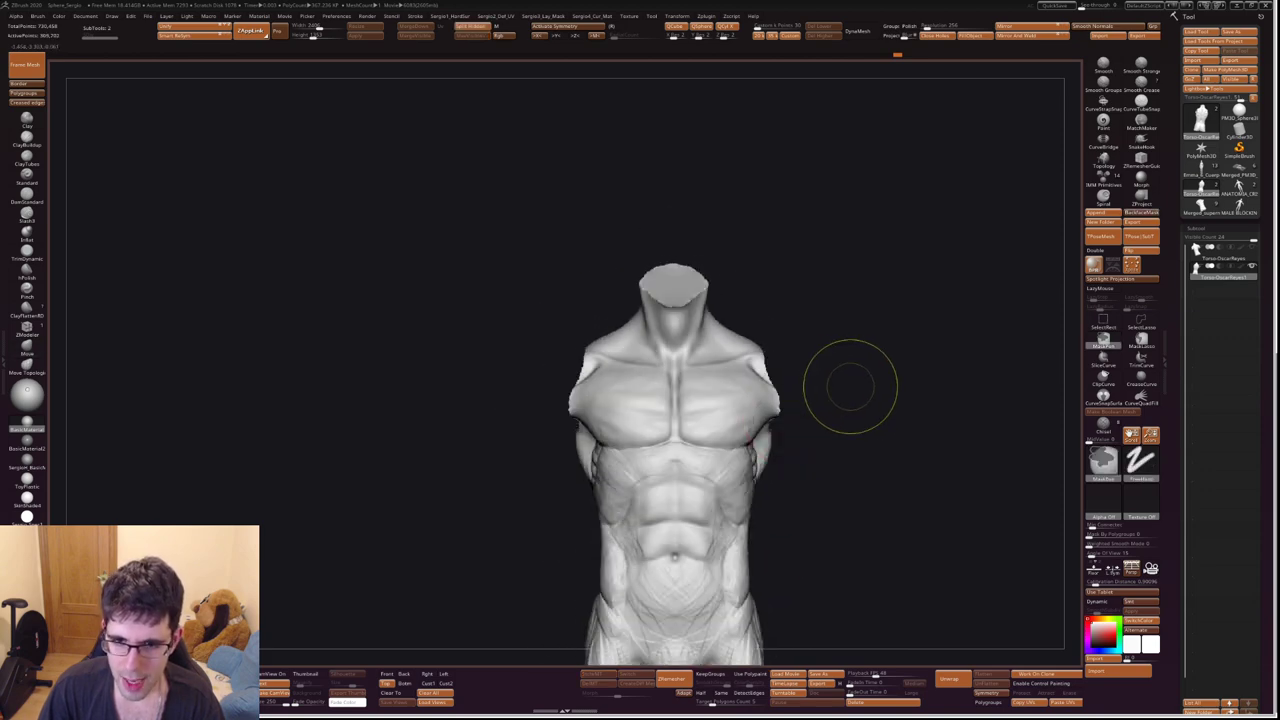
Mask the torso, then clear the mask and toggle the arms' visibility.
{"action": "left_click", "coordinate": [860, 405], "text": "ctrl"}
{"action": "left_click", "coordinate": [860, 405], "text": "ctrl+shift"}
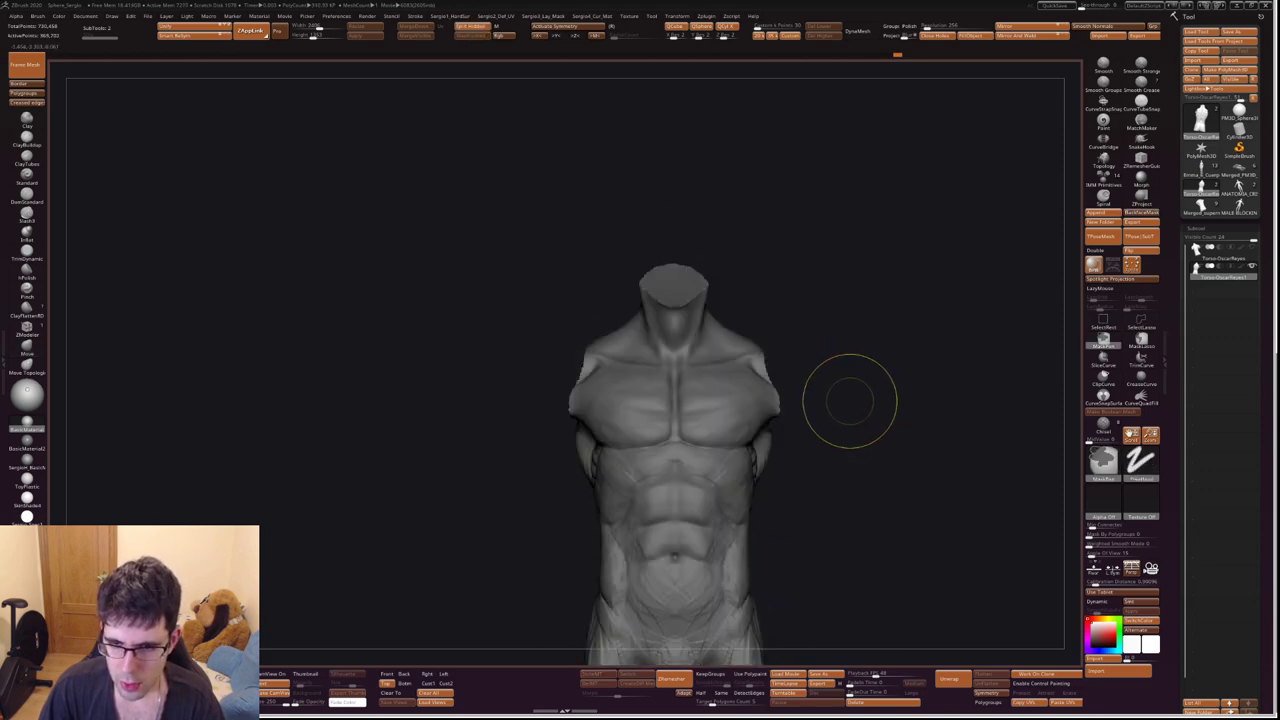
{"action": "left_click", "coordinate": [862, 406], "text": "ctrl"}
{"action": "left_click", "coordinate": [866, 412], "text": "ctrl+shift"}
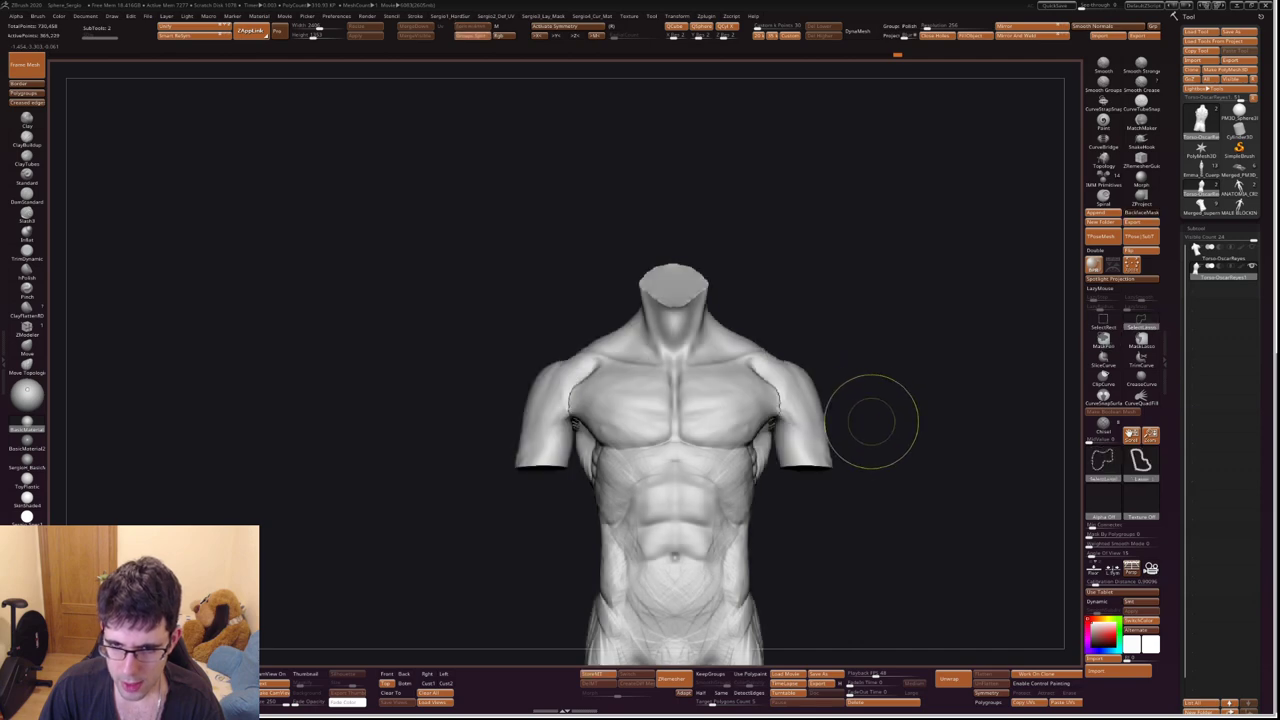
{"action": "left_click", "coordinate": [866, 412], "text": "ctrl+shift"}
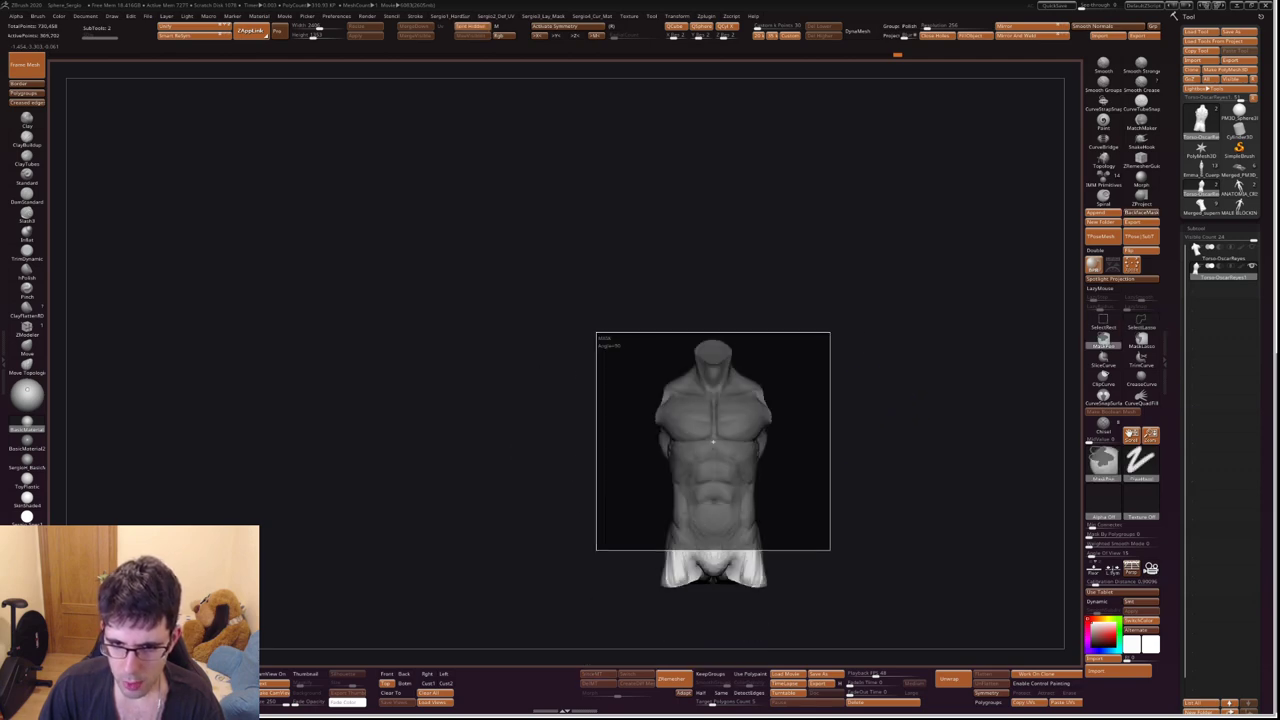
Isolate the two arm stubs, mask the torso, and invert so only the arms are editable.
{"action": "left_click_drag", "start_coordinate": [830, 330], "coordinate": [578, 648], "text": "ctrl+shift"}
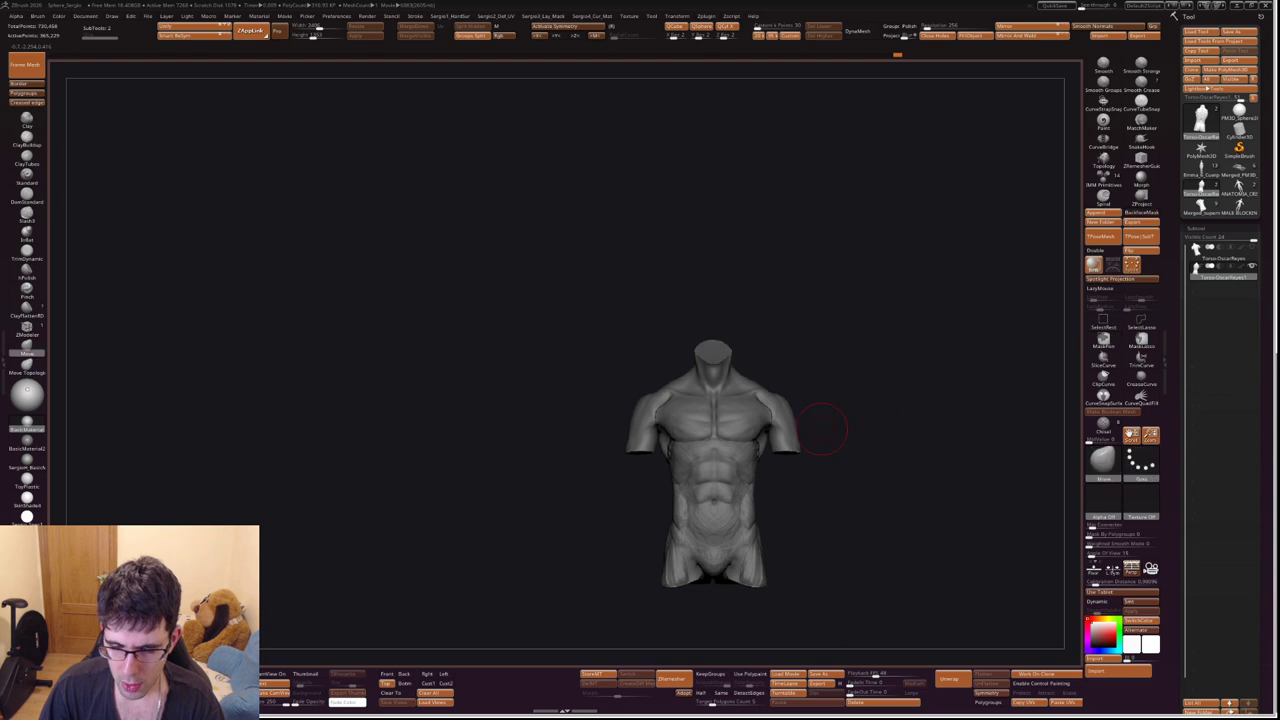
{"action": "mouse_move", "coordinate": [846, 435]}
{"action": "left_mouse_down"}
{"action": "mouse_move", "coordinate": [825, 445]}
{"action": "mouse_move", "coordinate": [871, 443]}
{"action": "mouse_move", "coordinate": [874, 428]}
{"action": "left_mouse_up"}
{"action": "left_click", "coordinate": [873, 430], "text": "ctrl+shift"}
{"action": "left_click", "coordinate": [874, 428], "text": "ctrl+shift"}
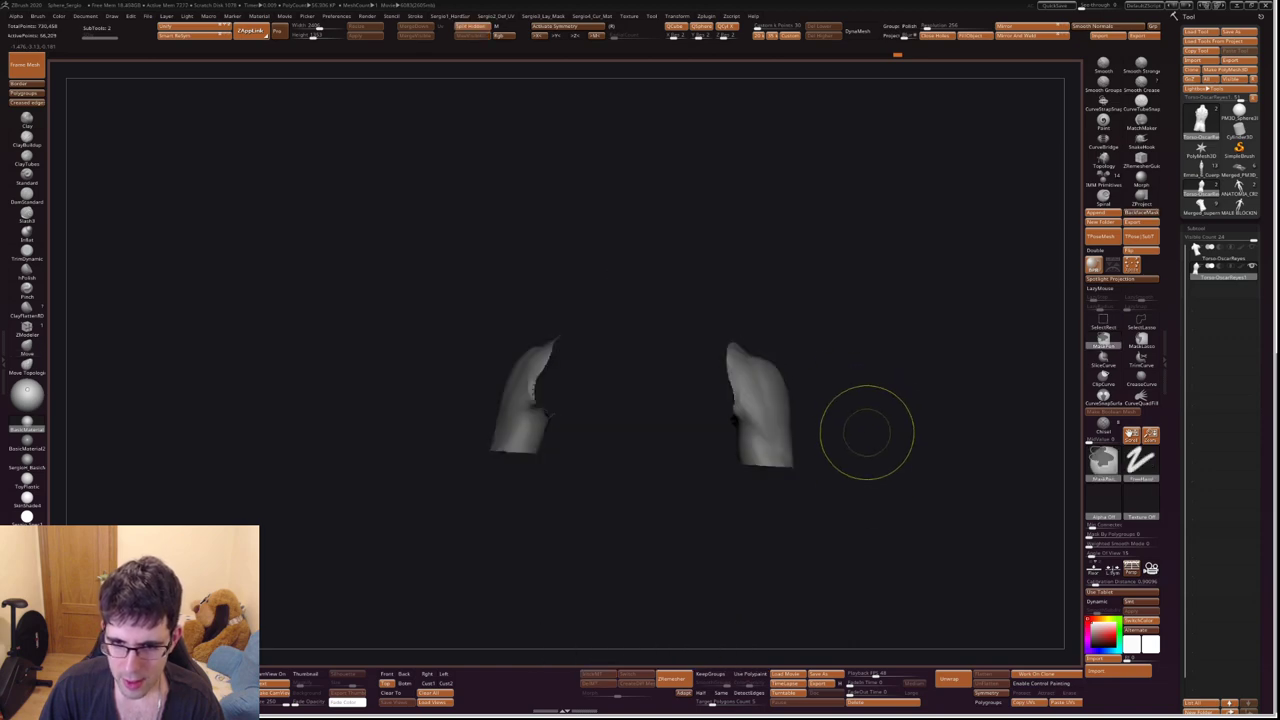
{"action": "left_click", "coordinate": [865, 436], "text": "ctrl+shift"}
{"action": "left_click", "coordinate": [865, 436], "text": "ctrl"}
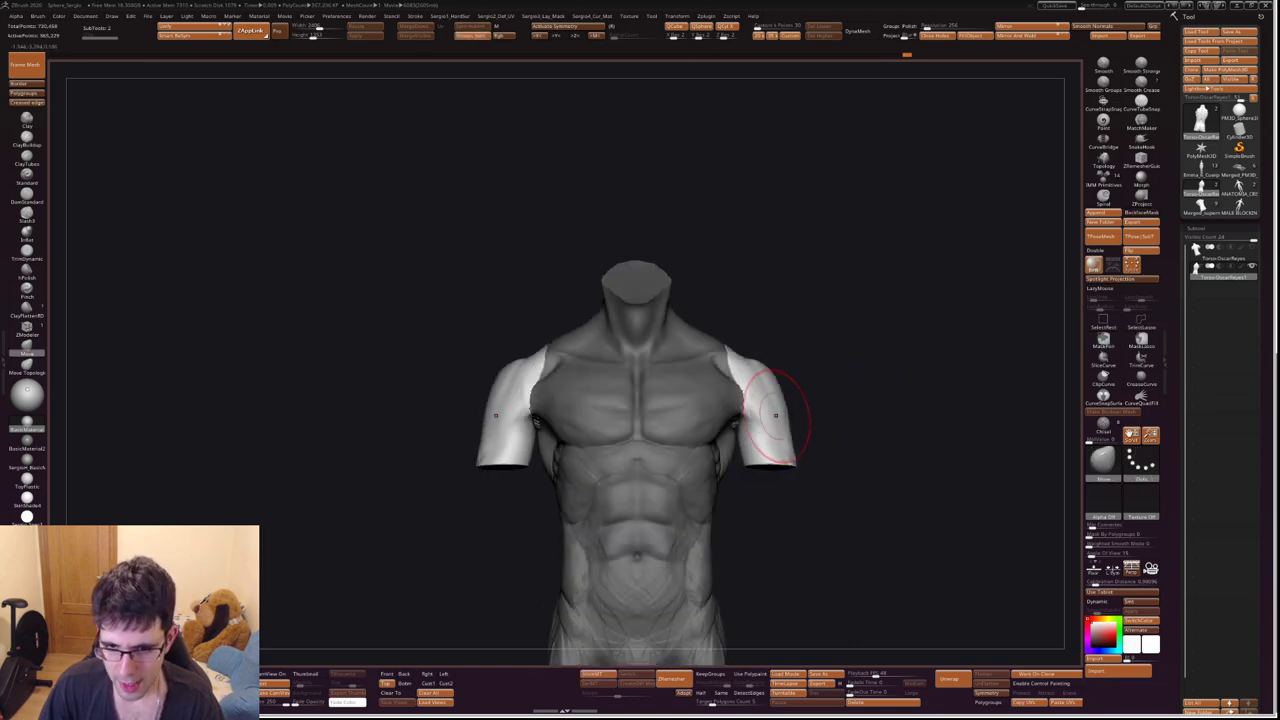
Rotate both mirrored arms at the shoulders with Transpose Rotate (W).
{"action": "left_click_drag", "start_coordinate": [800, 420], "coordinate": [777, 429]}
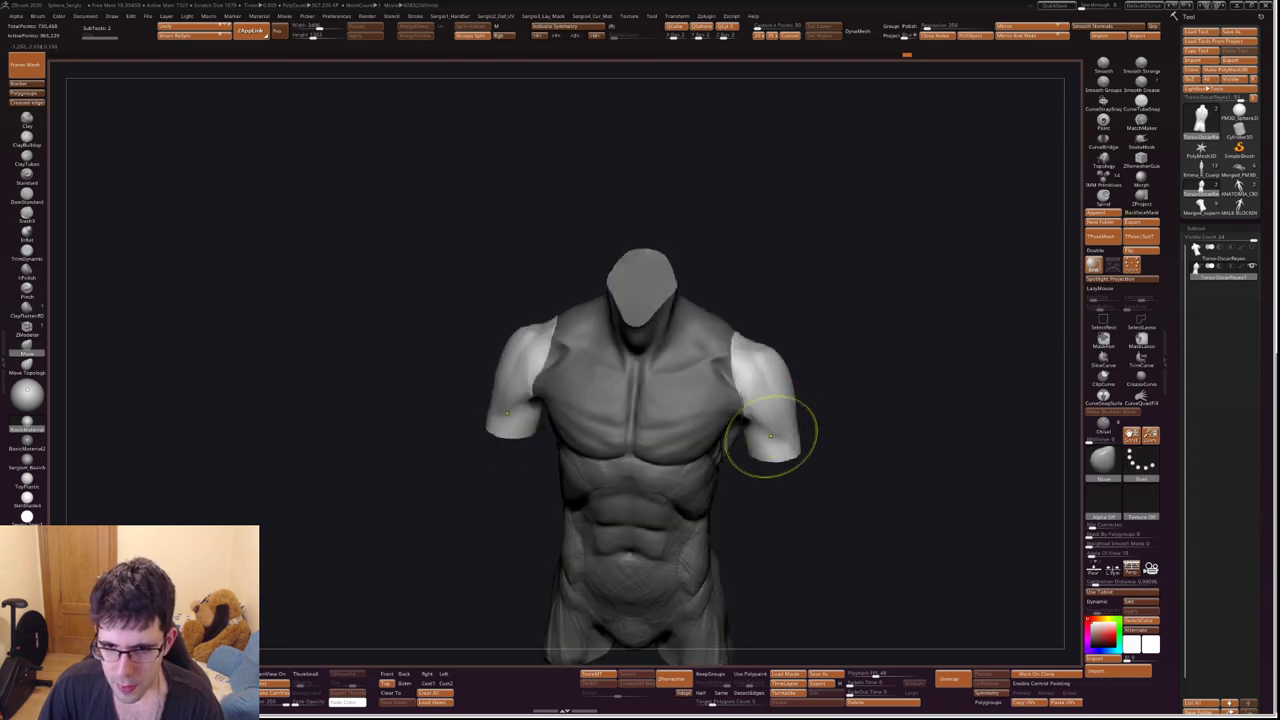
{"action": "left_click", "coordinate": [786, 408], "text": "ctrl"}
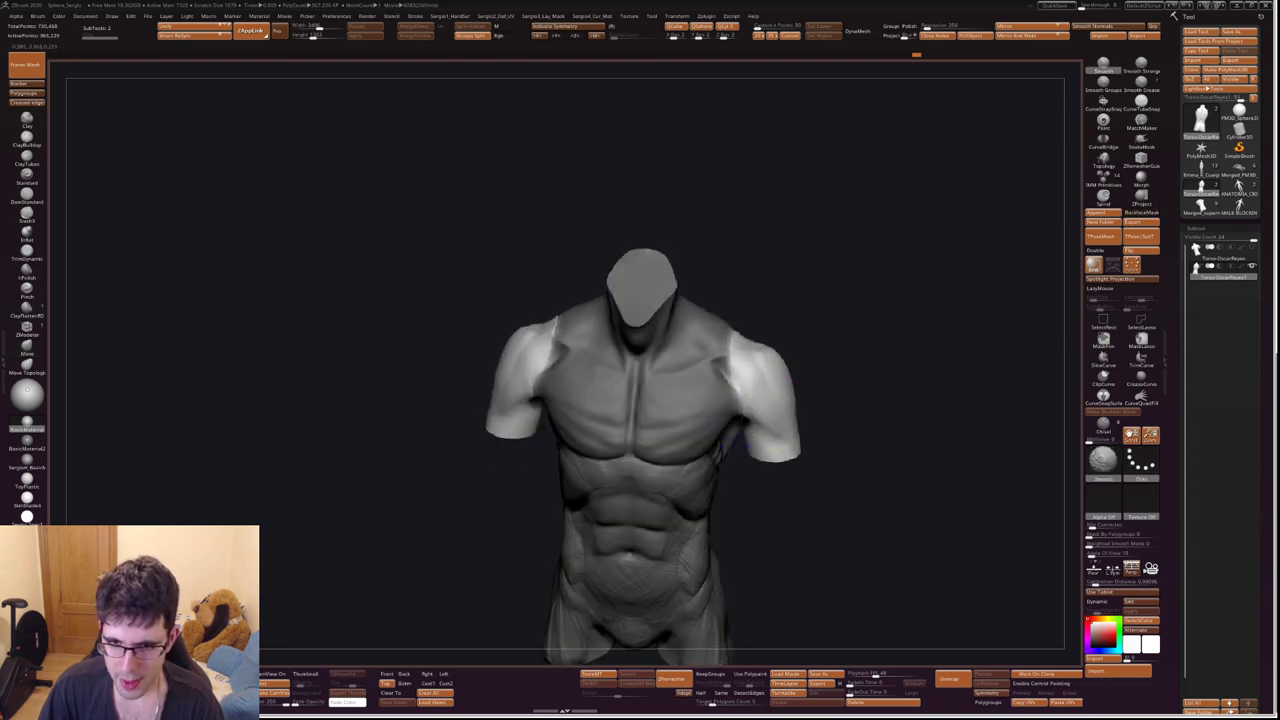
{"action": "mouse_move", "coordinate": [750, 350]}
{"action": "left_mouse_down"}
{"action": "mouse_move", "coordinate": [775, 350]}
{"action": "mouse_move", "coordinate": [785, 414]}
{"action": "left_mouse_up"}
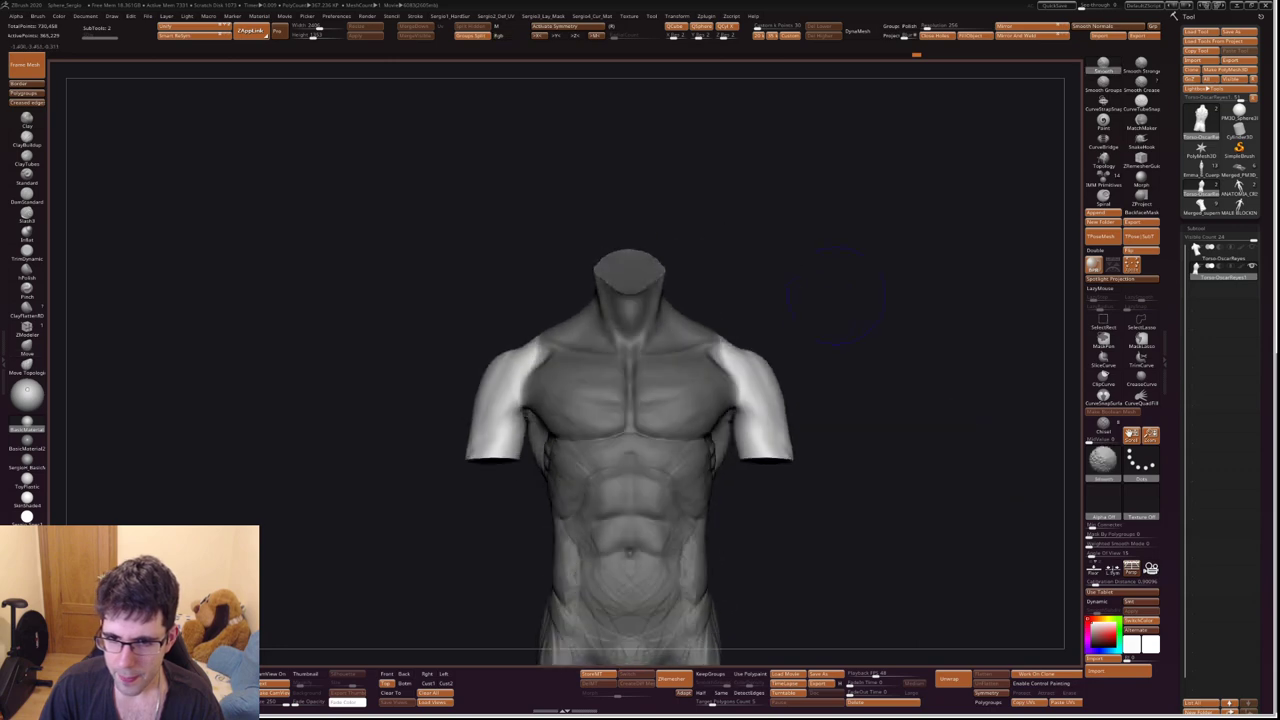
{"action": "key", "text": "w"}
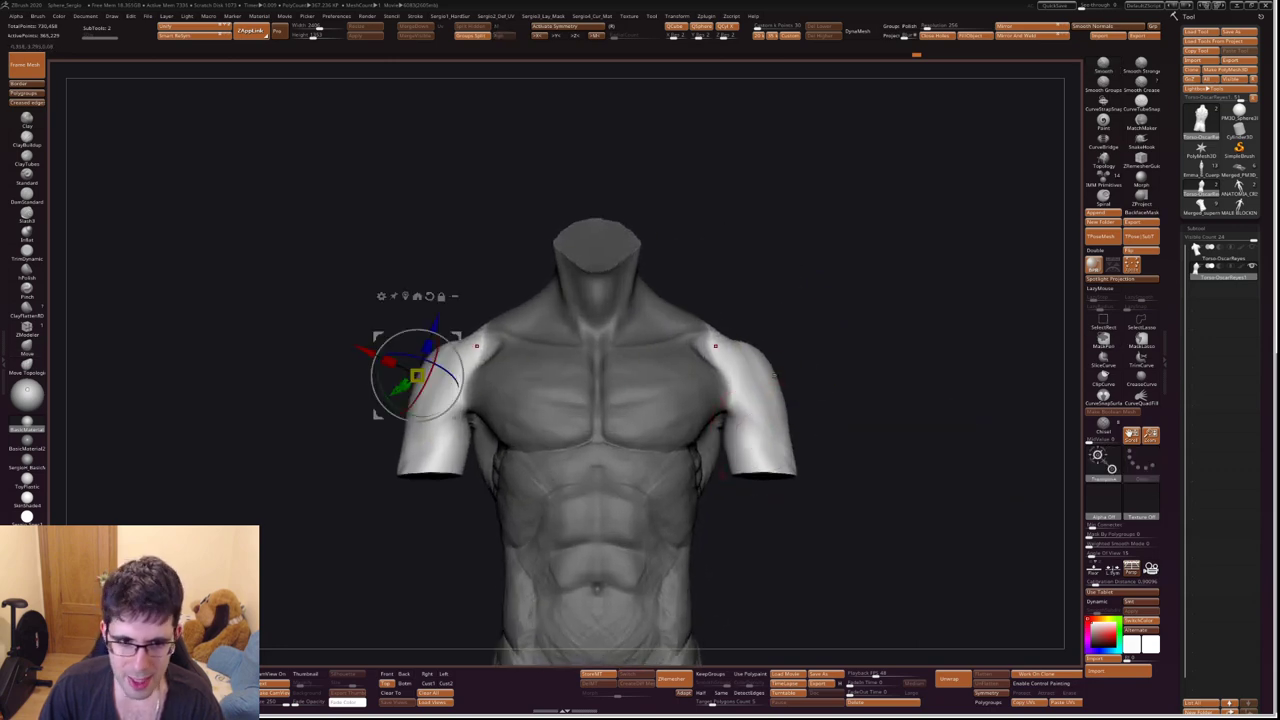
{"action": "left_click_drag", "start_coordinate": [476, 346], "coordinate": [469, 348]}
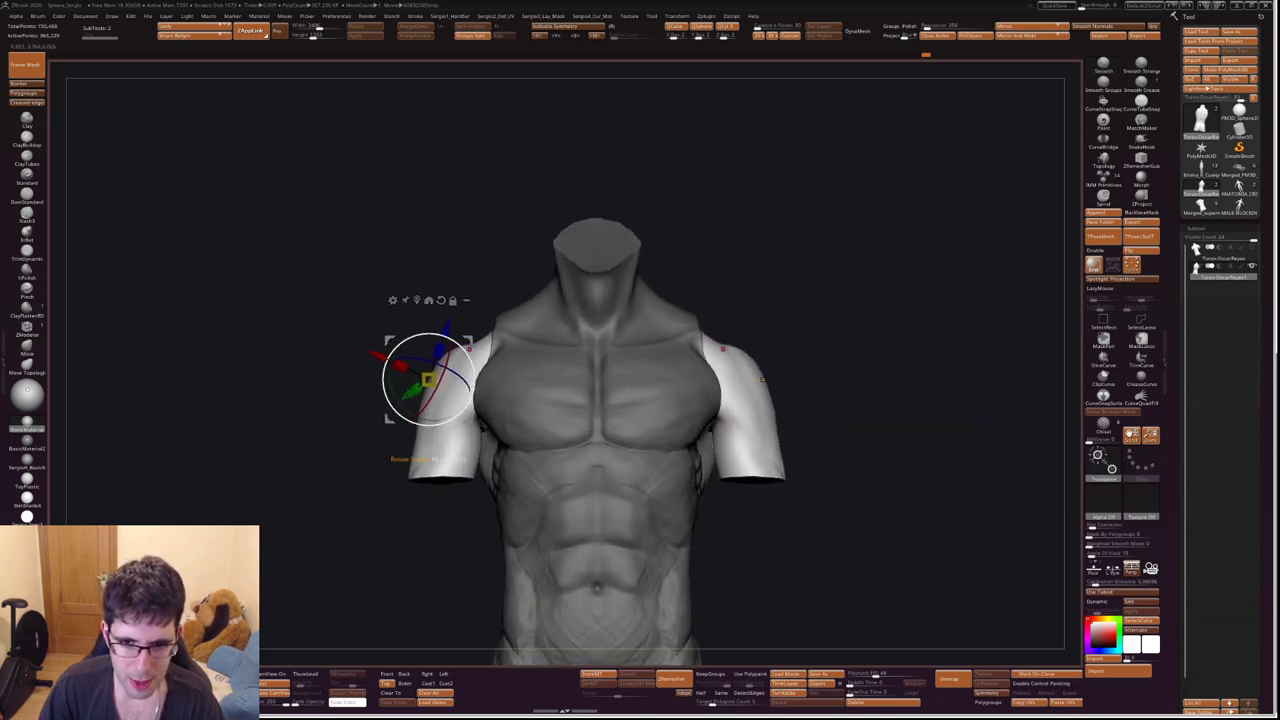
{"action": "scroll", "coordinate": [470, 348], "scroll_direction": "down", "scroll_amount": 3}
{"action": "key", "text": "q"}
{"action": "scroll", "coordinate": [610, 390], "scroll_direction": "up", "scroll_amount": 4}
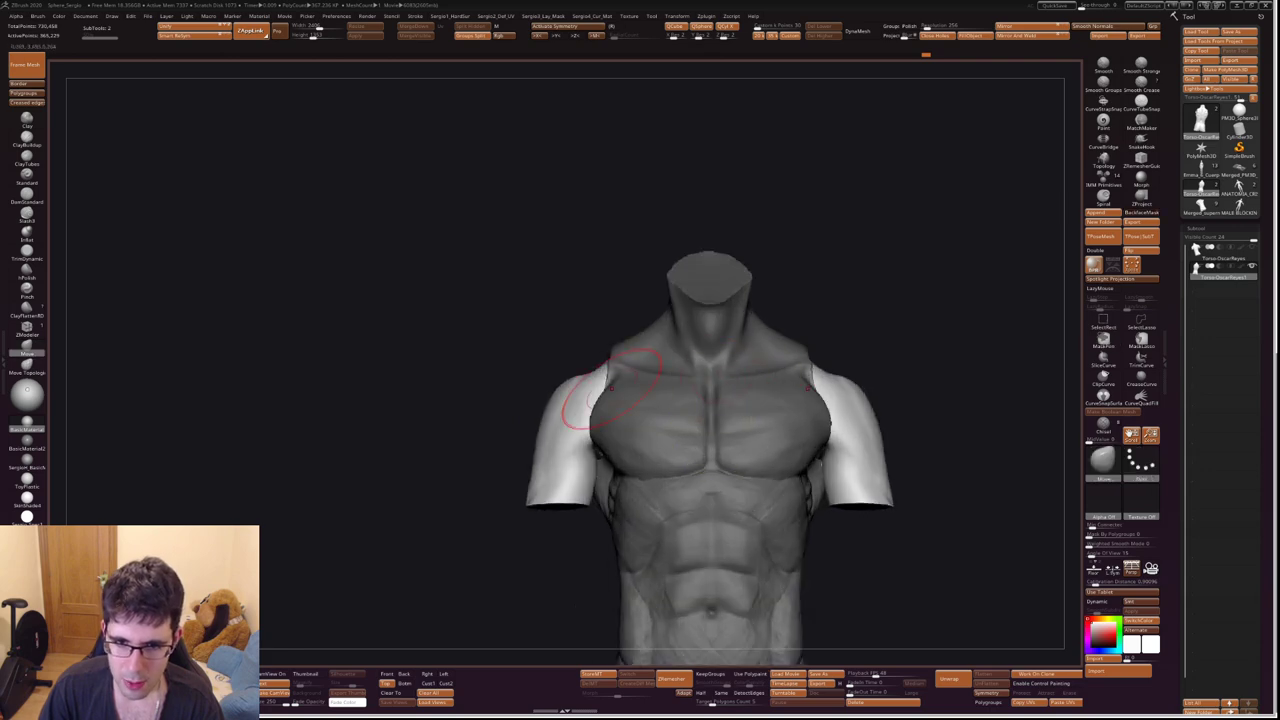
Reshape both deltoids symmetrically with the Move brush, checking from the back.
{"action": "left_click_drag", "start_coordinate": [610, 390], "coordinate": [585, 385]}
{"action": "left_click_drag", "start_coordinate": [590, 340], "coordinate": [572, 405]}
{"action": "right_click_drag", "start_coordinate": [590, 395], "coordinate": [620, 415]}
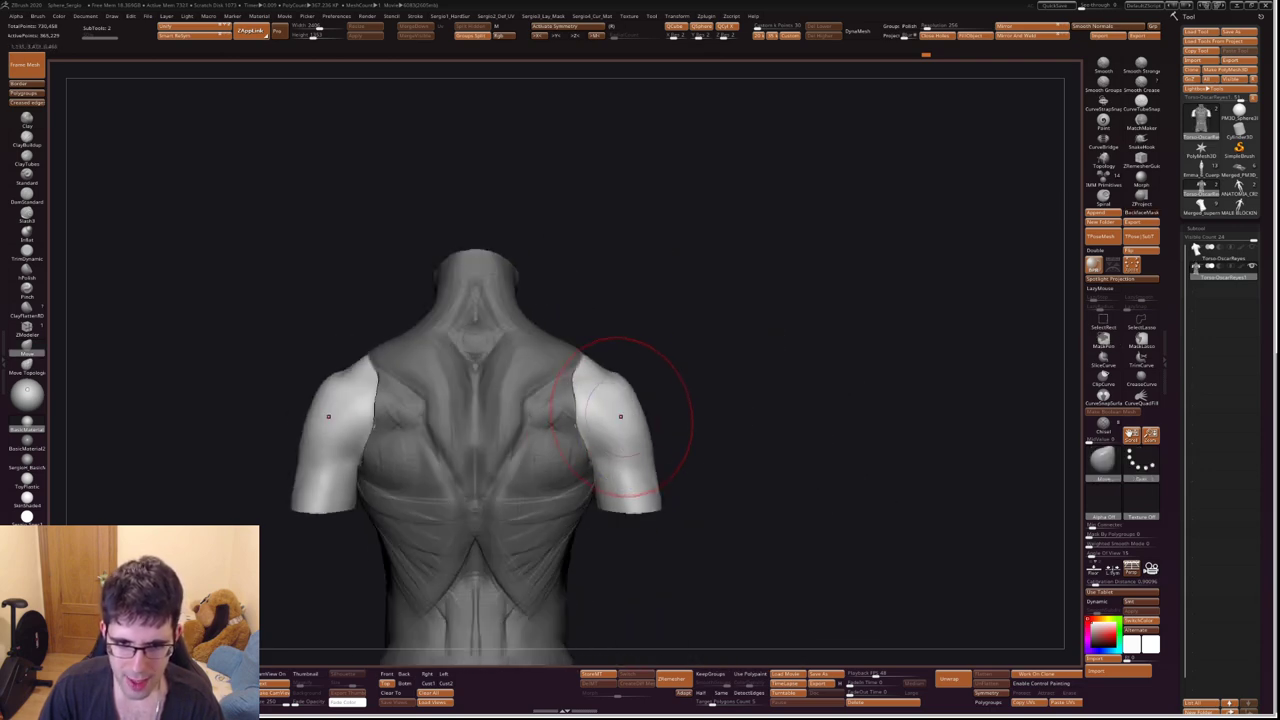
{"action": "mouse_move", "coordinate": [600, 400]}
{"action": "left_mouse_down"}
{"action": "mouse_move", "coordinate": [642, 422]}
{"action": "mouse_move", "coordinate": [635, 430]}
{"action": "left_mouse_up"}
{"action": "right_click_drag", "start_coordinate": [643, 410], "coordinate": [645, 360], "text": "alt"}
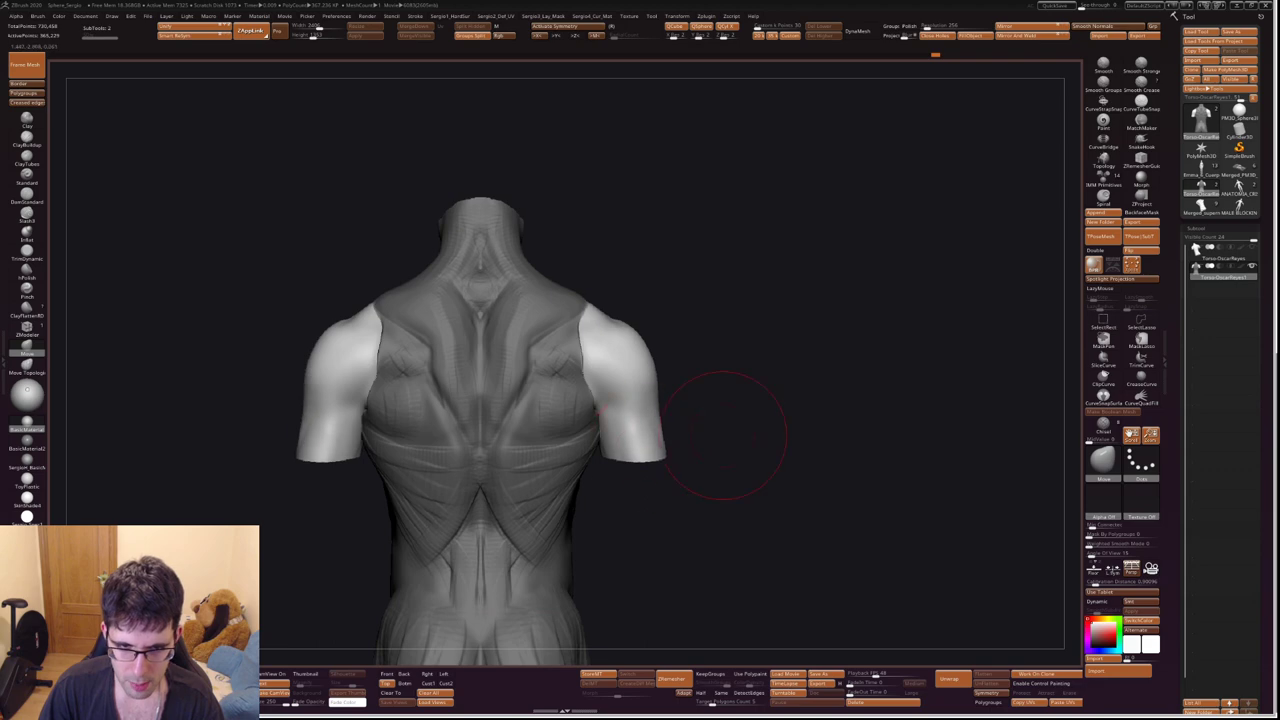
{"action": "mouse_move", "coordinate": [725, 435]}
{"action": "right_mouse_down"}
{"action": "mouse_move", "coordinate": [652, 451]}
{"action": "mouse_move", "coordinate": [571, 443]}
{"action": "mouse_move", "coordinate": [685, 465]}
{"action": "mouse_move", "coordinate": [636, 417]}
{"action": "right_mouse_up"}
Clear the torso mask and review the attached arm stumps from front and side views.
{"action": "left_click", "coordinate": [764, 445], "text": "ctrl"}
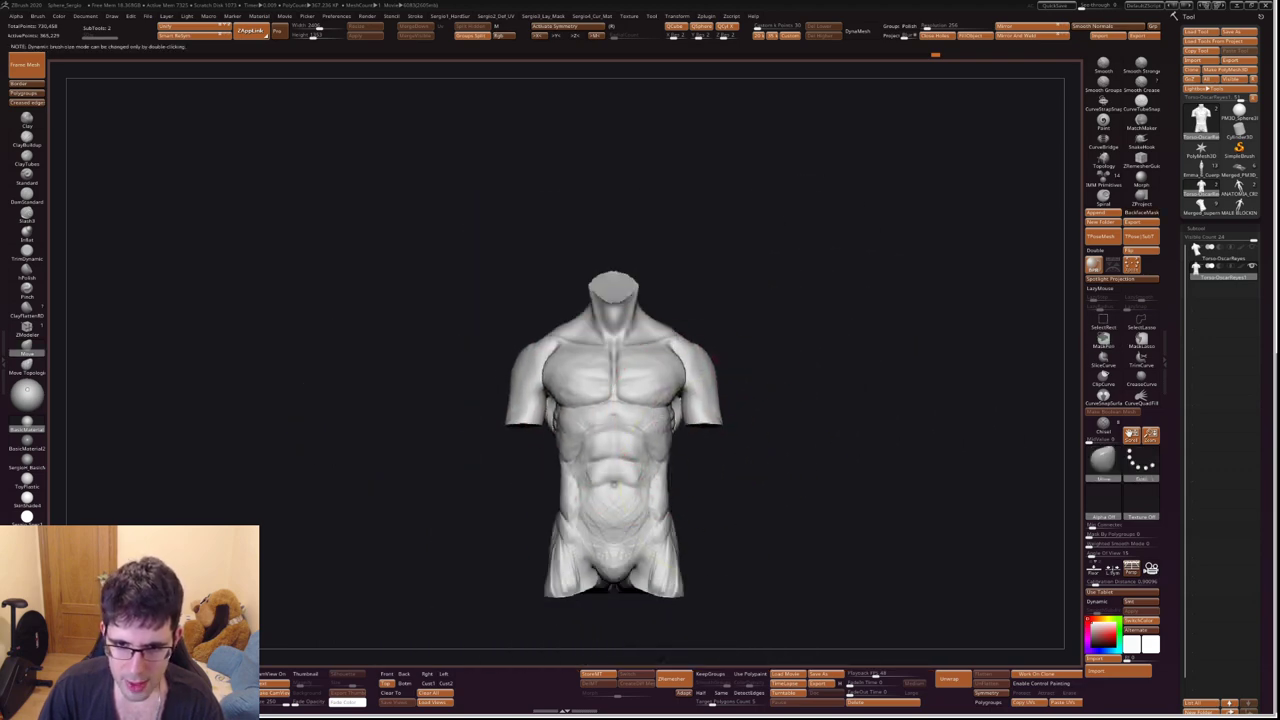
{"action": "key", "text": "s"}
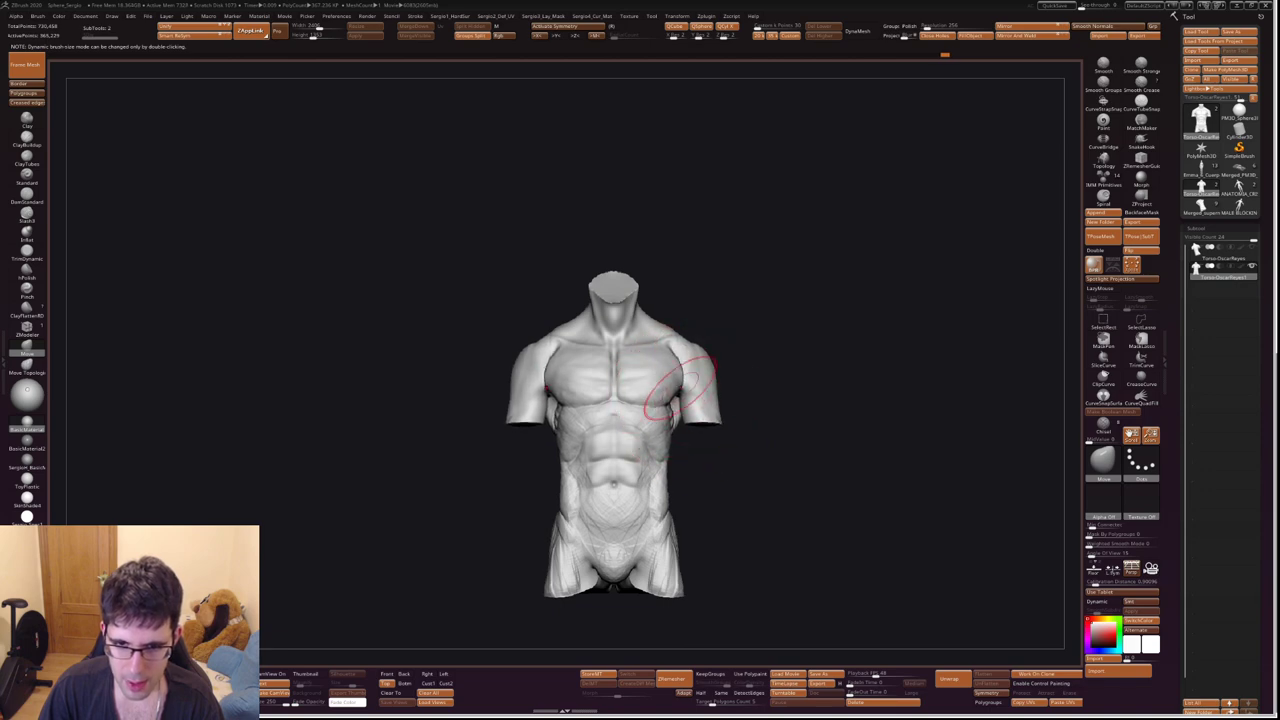
{"action": "mouse_move", "coordinate": [560, 400]}
{"action": "right_mouse_down"}
{"action": "mouse_move", "coordinate": [709, 378]}
{"action": "mouse_move", "coordinate": [684, 346]}
{"action": "mouse_move", "coordinate": [777, 386]}
{"action": "right_mouse_up"}
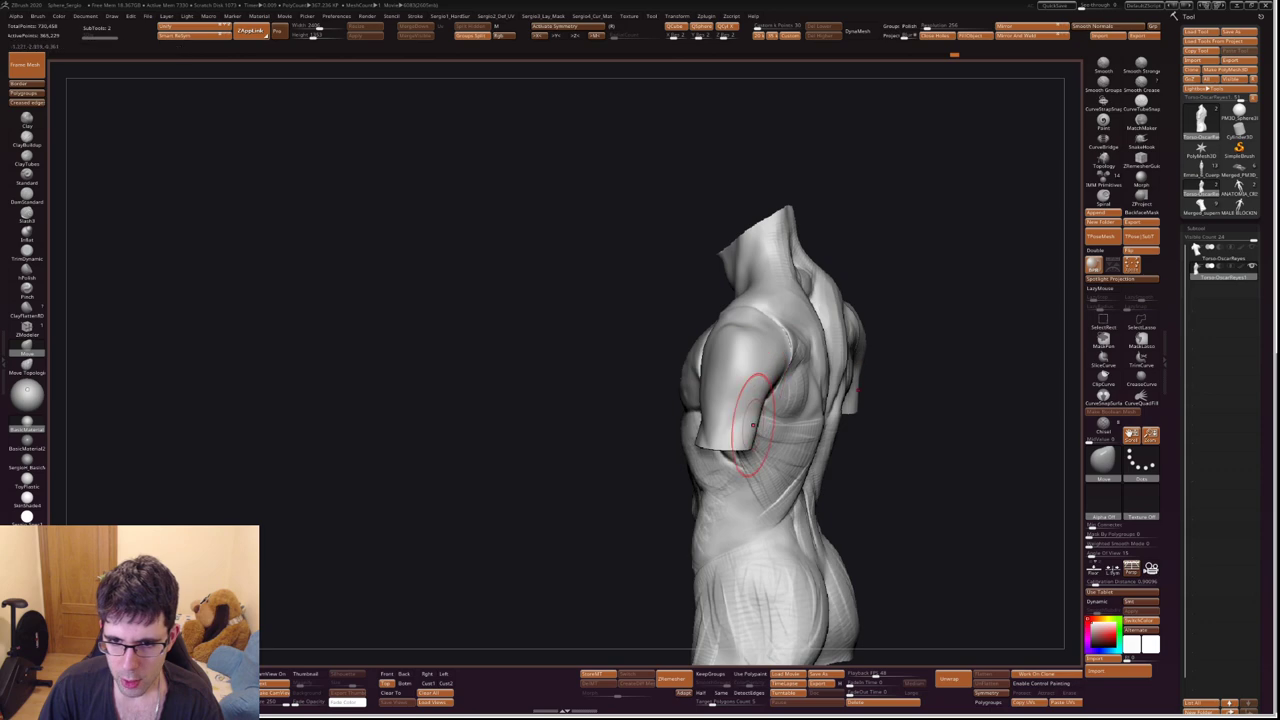
{"action": "right_click_drag", "start_coordinate": [748, 445], "coordinate": [748, 433]}
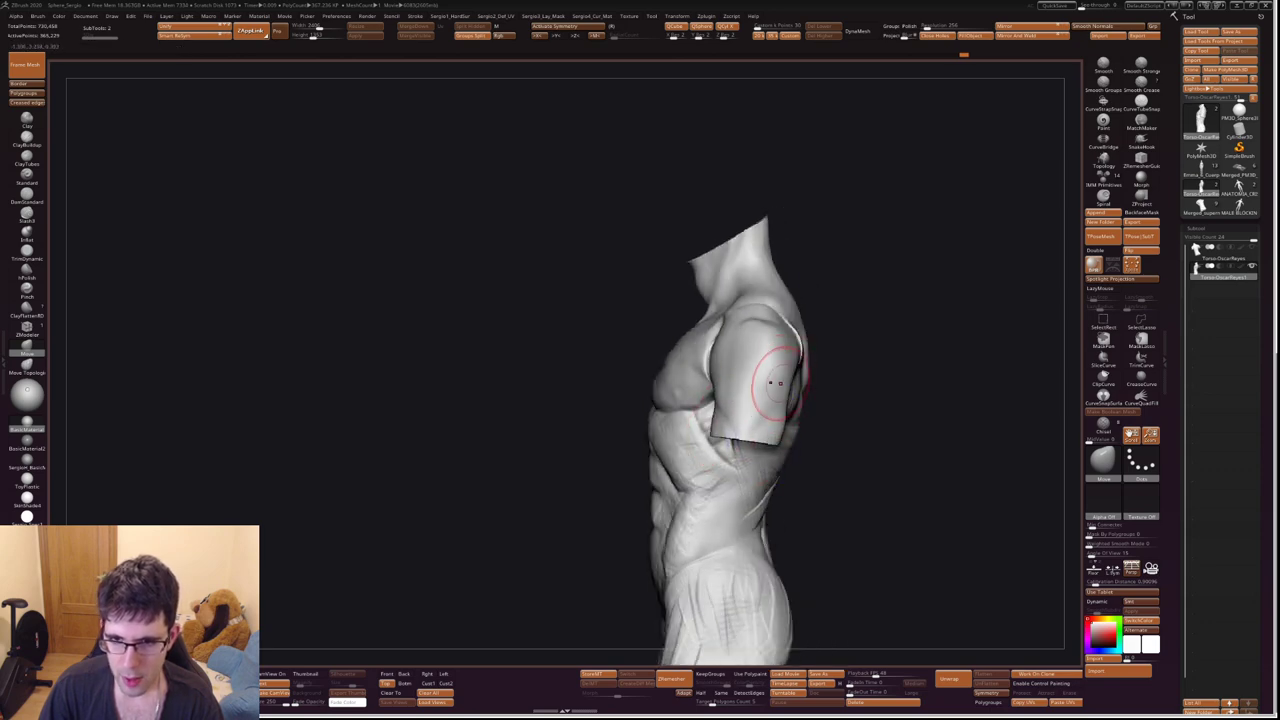
{"action": "right_click_drag", "start_coordinate": [775, 383], "coordinate": [738, 379]}
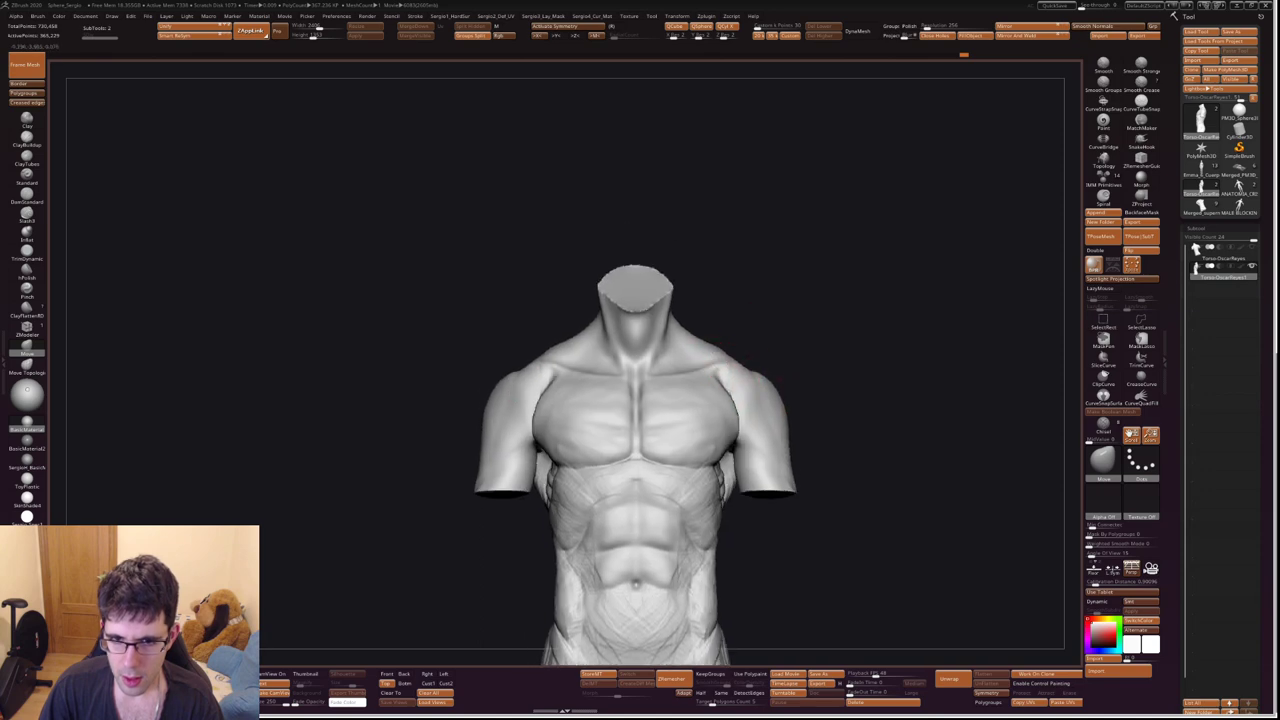
{"action": "right_click_drag", "start_coordinate": [700, 405], "coordinate": [634, 400]}
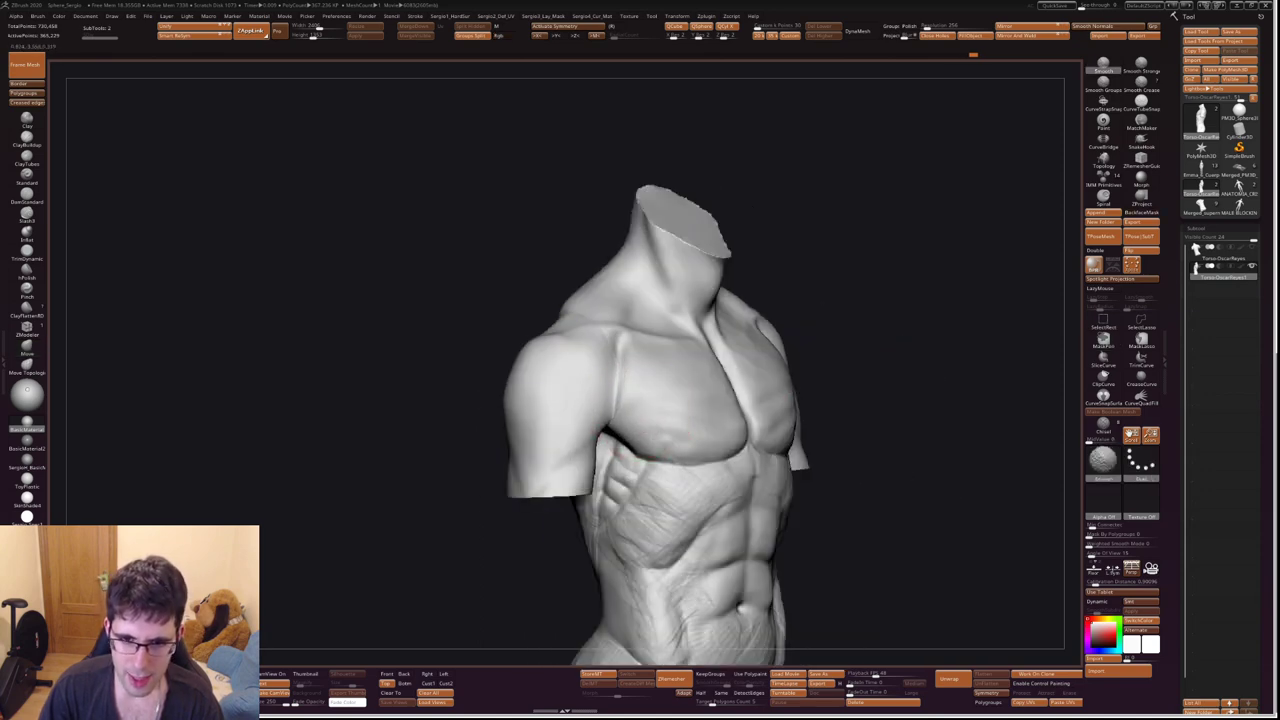
{"action": "right_click_drag", "start_coordinate": [614, 400], "coordinate": [632, 405]}
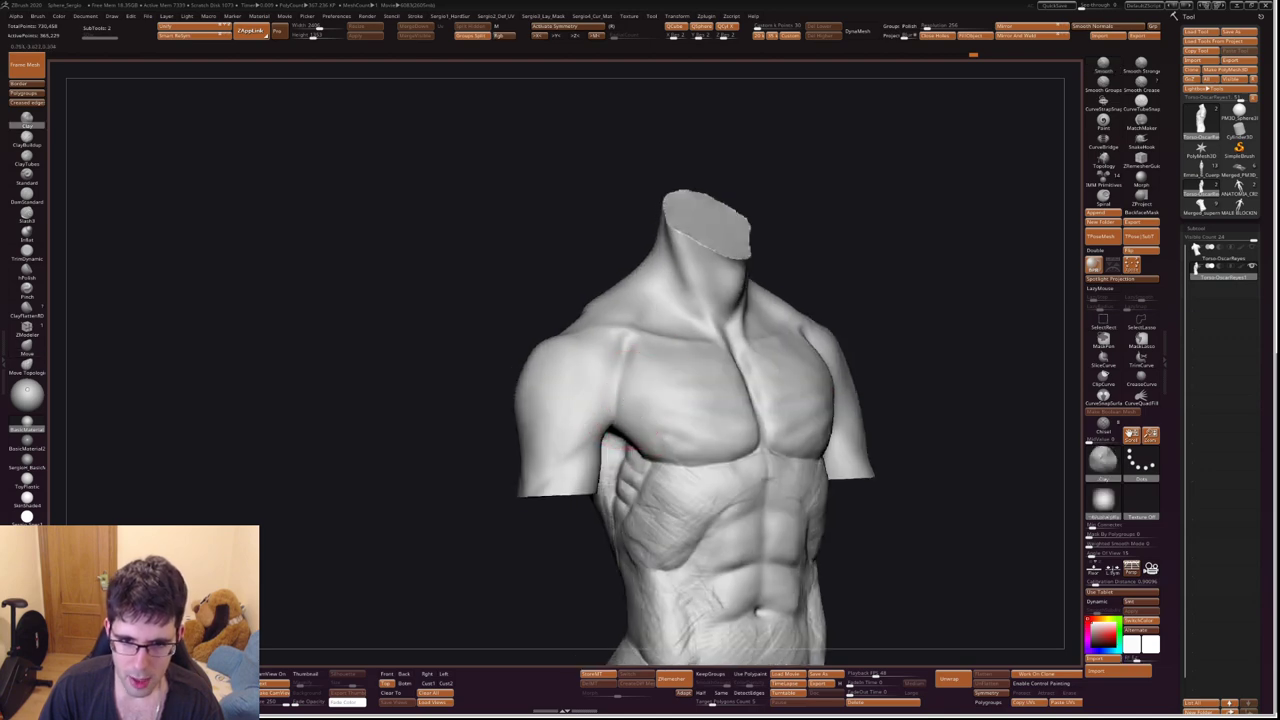
{"action": "key", "text": "space"}
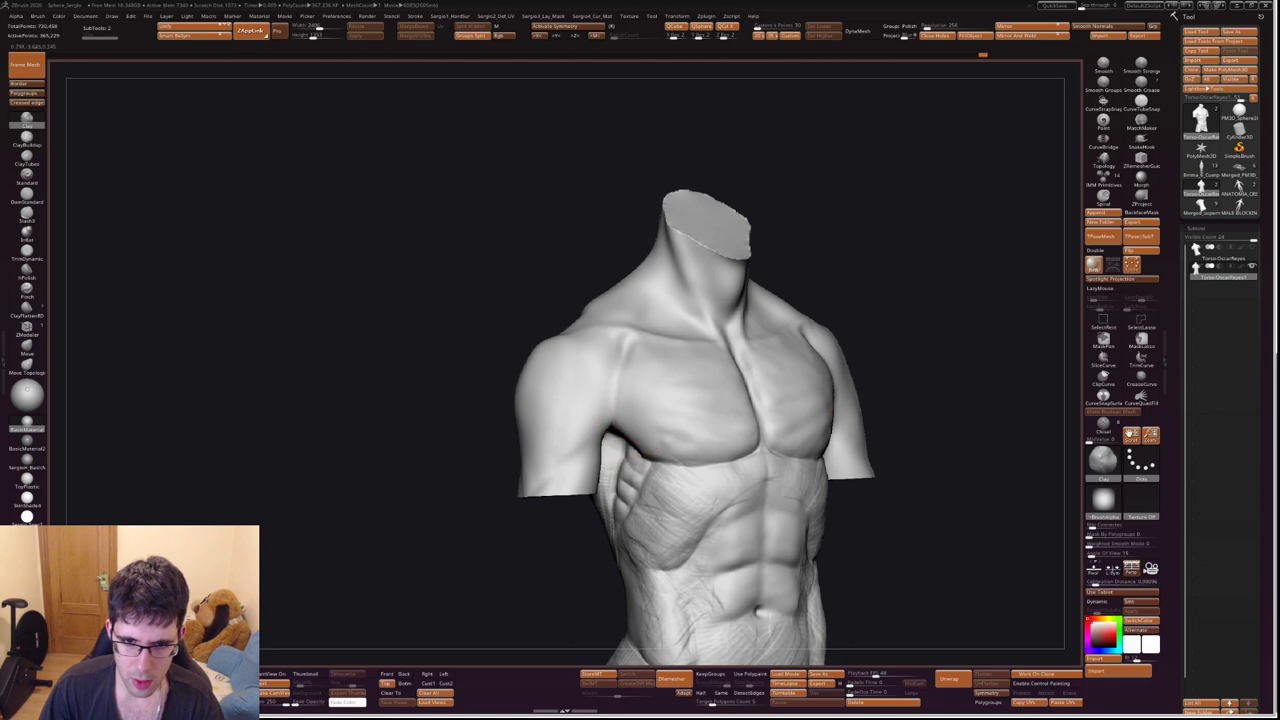
{"action": "right_click_drag", "start_coordinate": [627, 391], "coordinate": [658, 418], "text": "shift"}
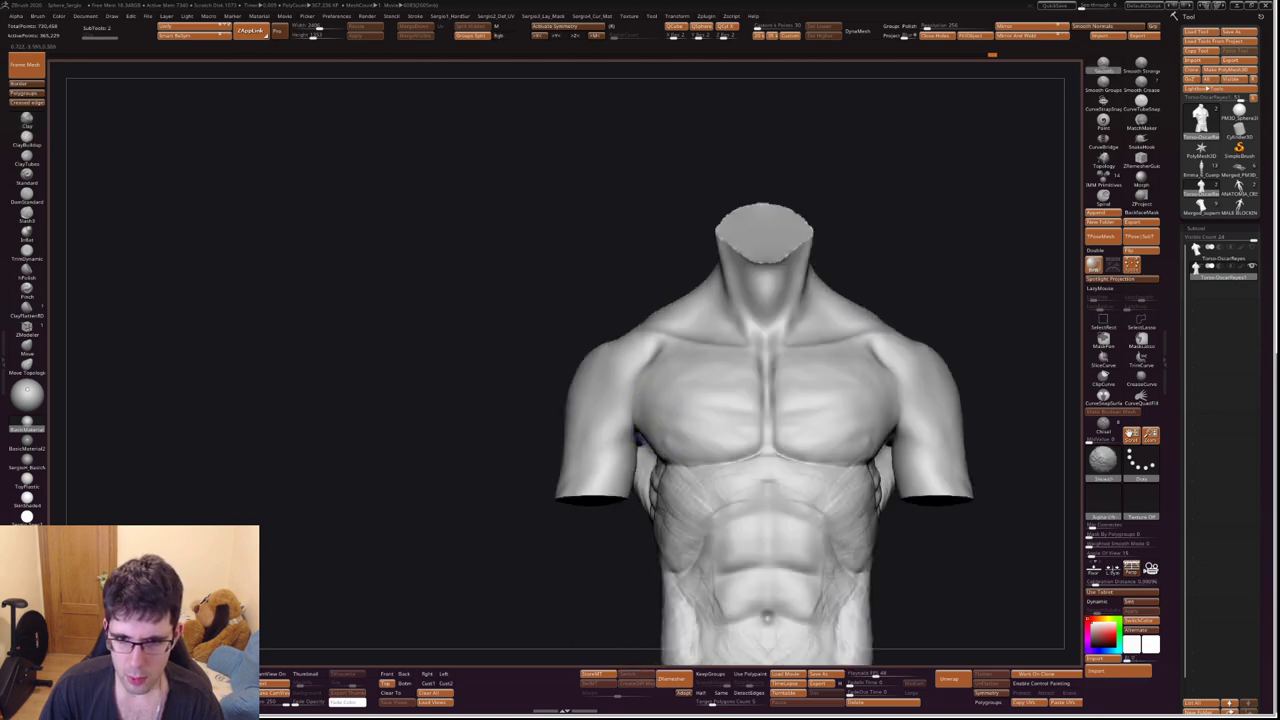
{"action": "right_click_drag", "start_coordinate": [595, 385], "coordinate": [619, 374]}
From the back view, build up a crease on the shoulder with ClayBuildup.
{"action": "right_click_drag", "start_coordinate": [577, 434], "coordinate": [580, 391]}
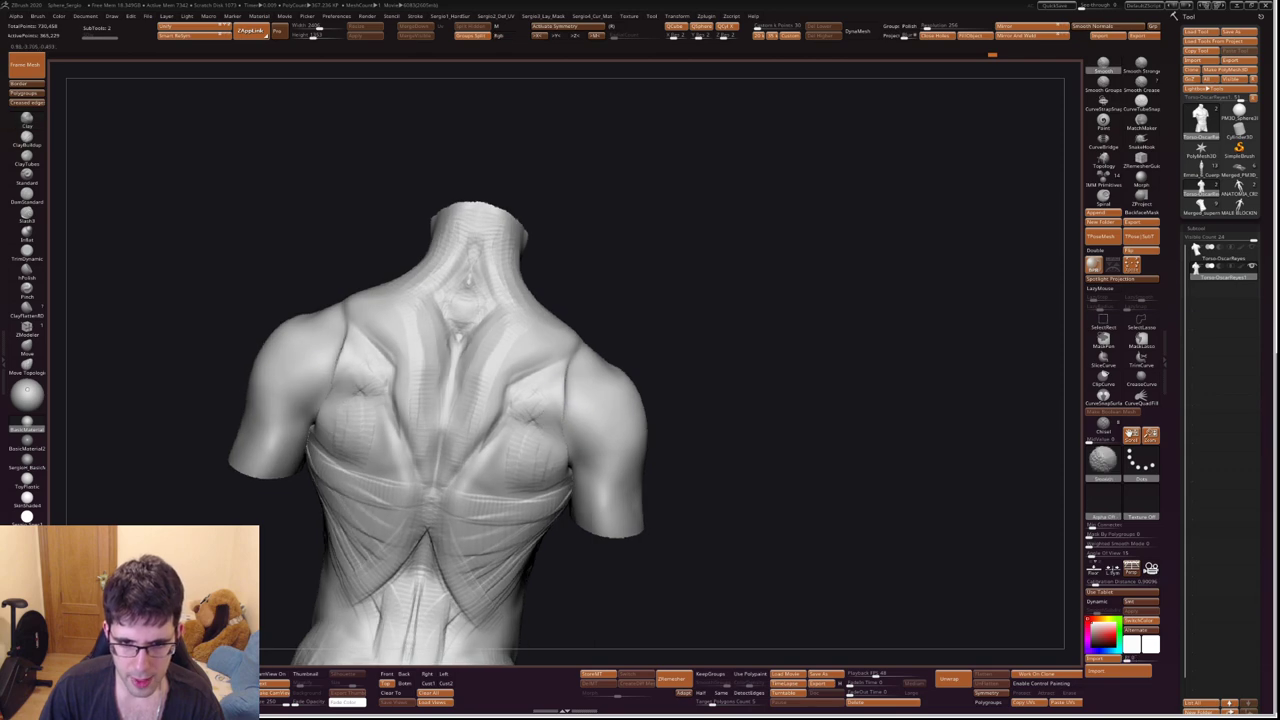
{"action": "key", "text": "b"}
{"action": "key", "text": "c"}
{"action": "key", "text": "b"}
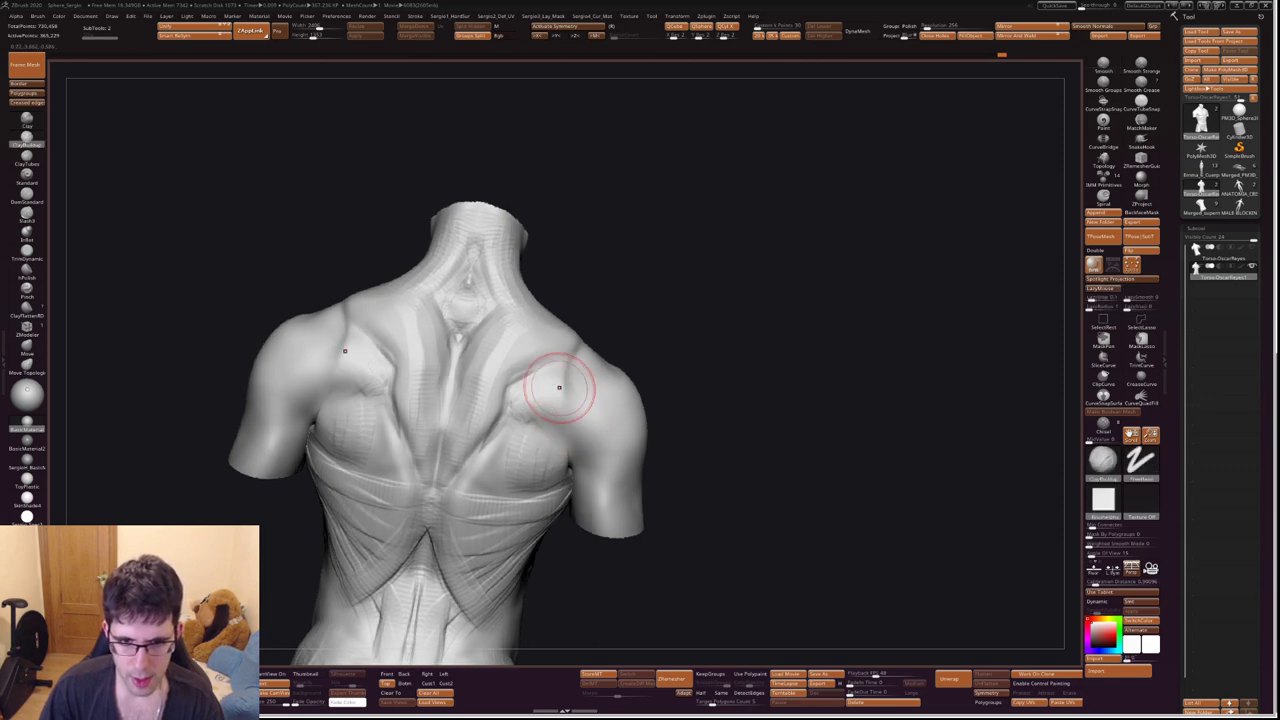
{"action": "mouse_move", "coordinate": [565, 370]}
{"action": "left_mouse_down"}
{"action": "mouse_move", "coordinate": [573, 396]}
{"action": "mouse_move", "coordinate": [590, 400]}
{"action": "left_mouse_up"}
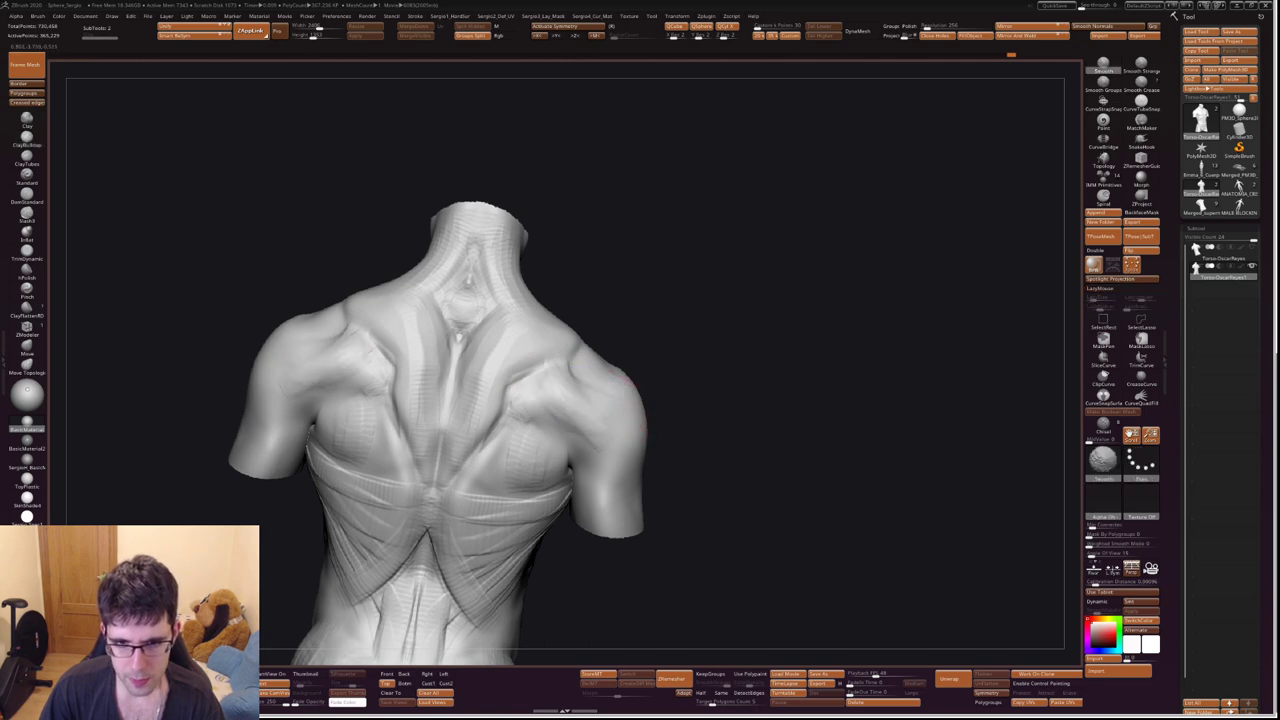
Look down on the shoulders, then try a DamStandard stroke from a straight back view.
{"action": "mouse_move", "coordinate": [614, 429]}
{"action": "right_mouse_down"}
{"action": "mouse_move", "coordinate": [636, 418]}
{"action": "mouse_move", "coordinate": [617, 388]}
{"action": "right_mouse_up"}
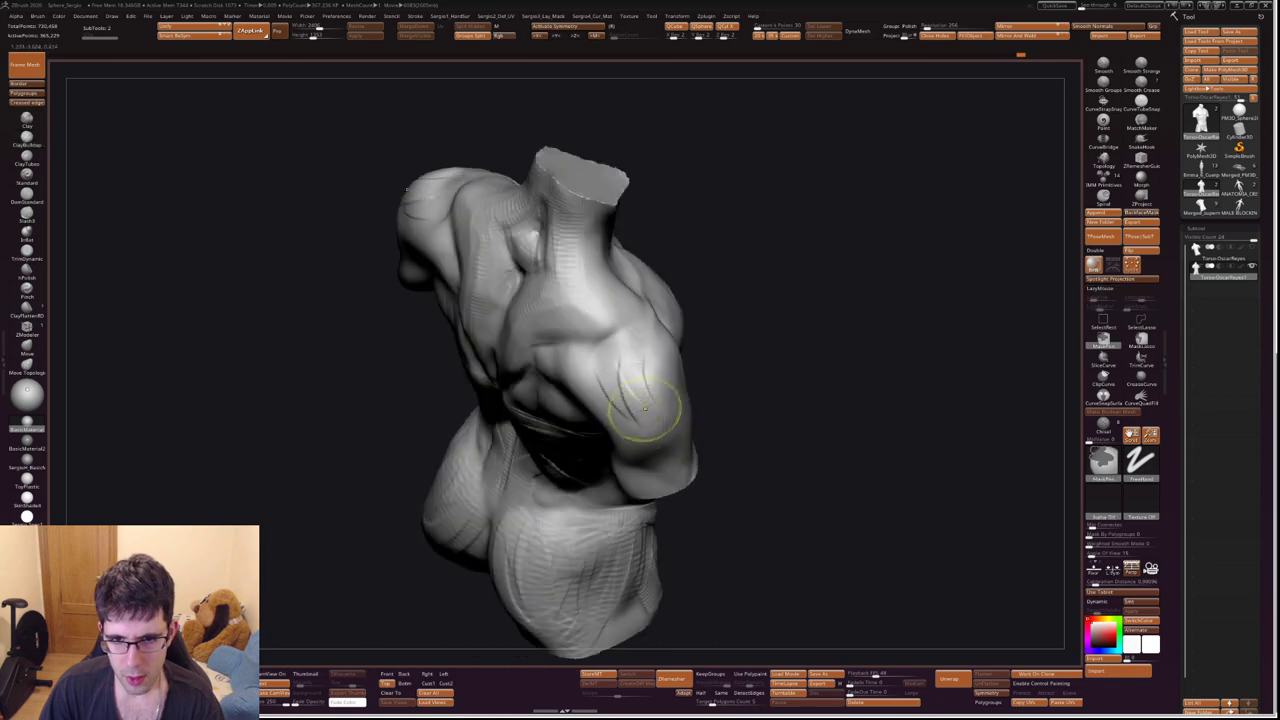
{"action": "mouse_move", "coordinate": [652, 433]}
{"action": "right_mouse_down"}
{"action": "mouse_move", "coordinate": [586, 357]}
{"action": "mouse_move", "coordinate": [657, 314]}
{"action": "mouse_move", "coordinate": [613, 349]}
{"action": "right_mouse_up"}
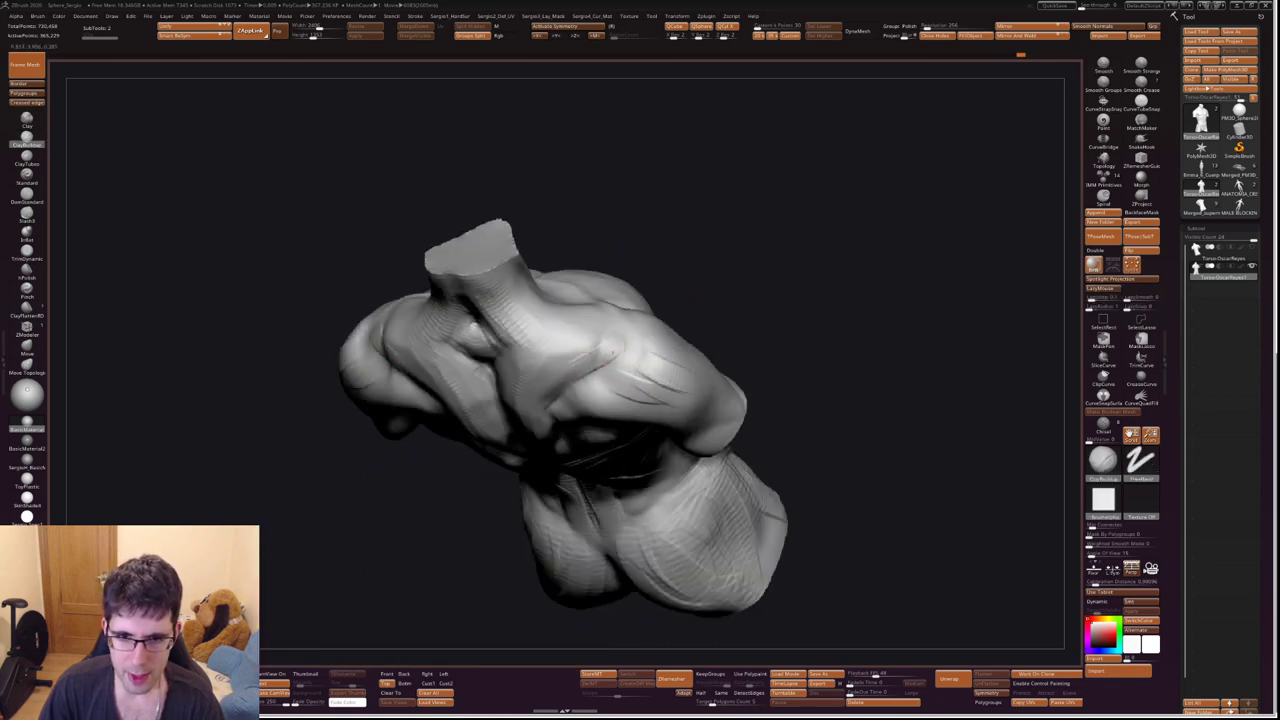
{"action": "right_click_drag", "start_coordinate": [606, 334], "coordinate": [623, 337]}
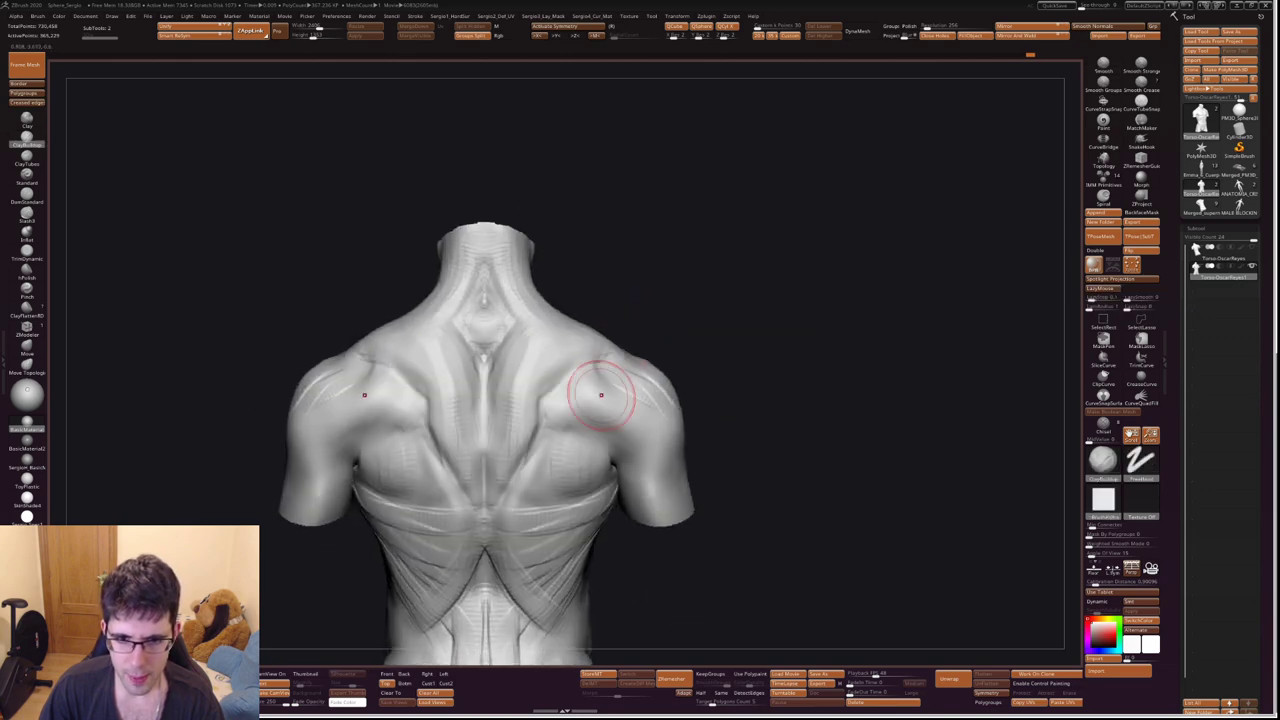
{"action": "key", "text": "b"}
{"action": "key", "text": "d"}
{"action": "key", "text": "s"}
{"action": "left_click_drag", "start_coordinate": [544, 388], "coordinate": [551, 380]}
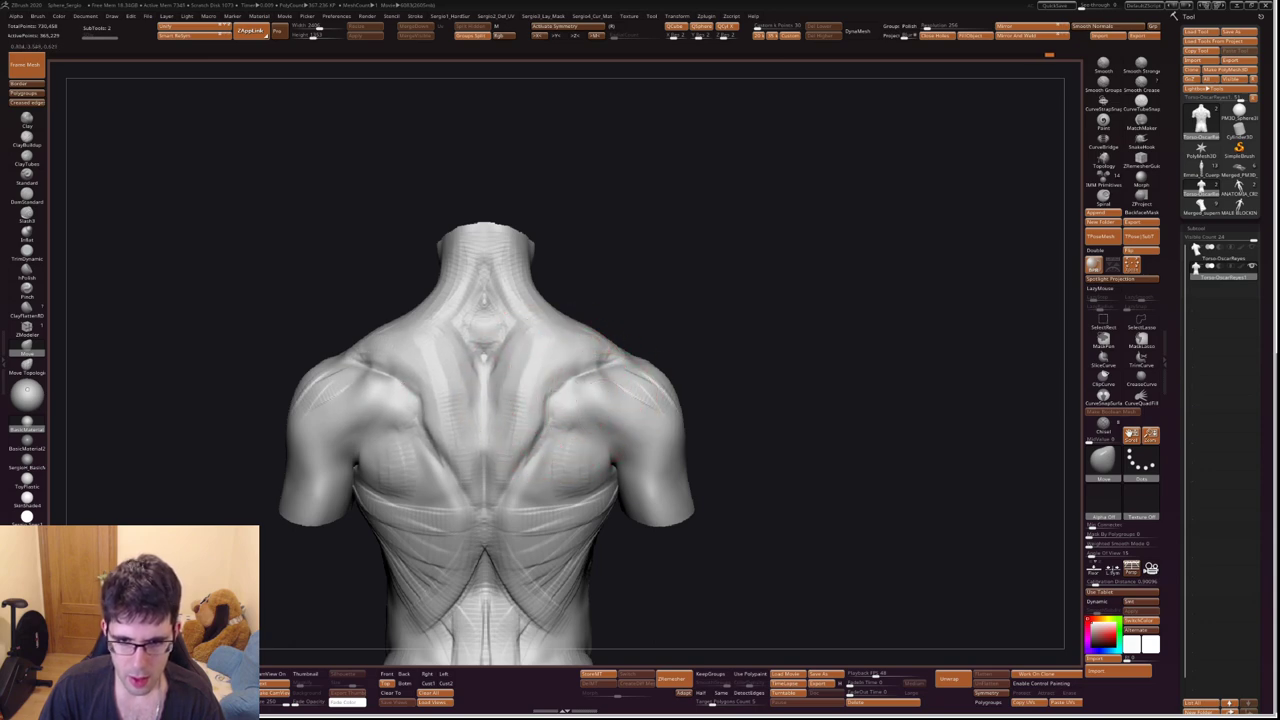
Re-angle the torso around a three-quarter back view and reselect DamStandard.
{"action": "mouse_move", "coordinate": [608, 463]}
{"action": "right_mouse_down"}
{"action": "mouse_move", "coordinate": [598, 385]}
{"action": "mouse_move", "coordinate": [592, 400]}
{"action": "right_mouse_up"}
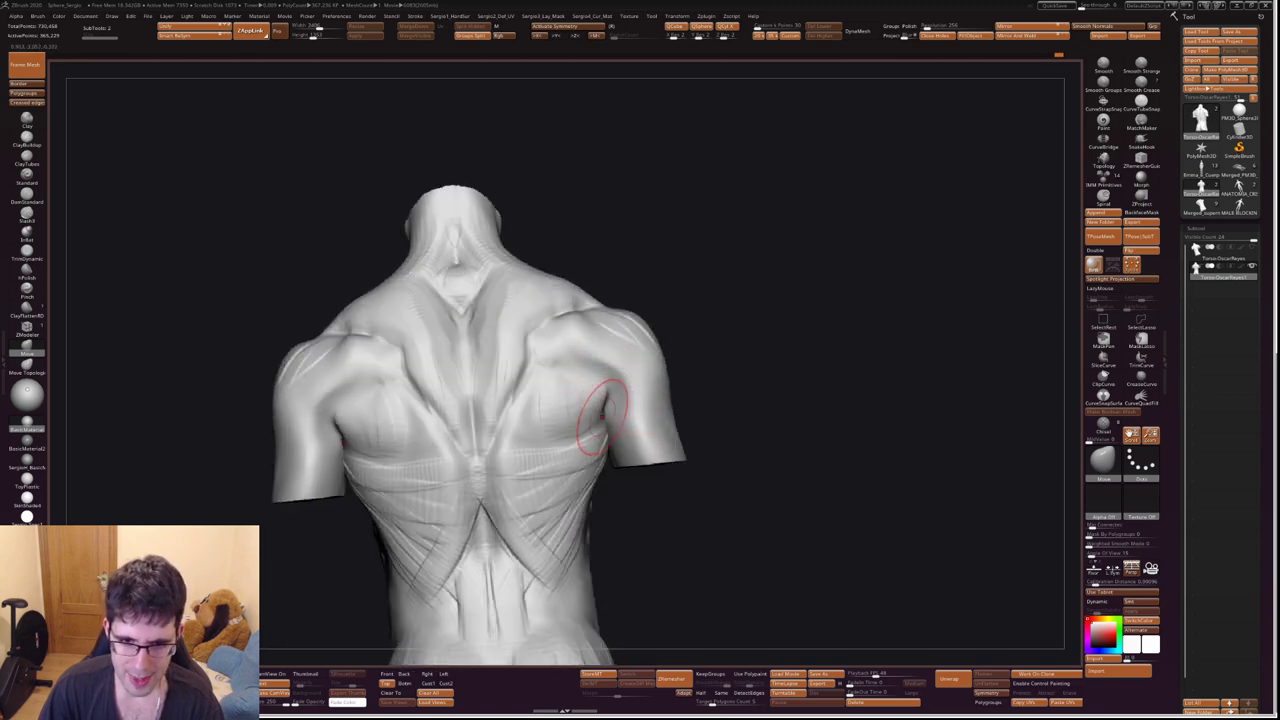
{"action": "right_click_drag", "start_coordinate": [615, 435], "coordinate": [594, 415]}
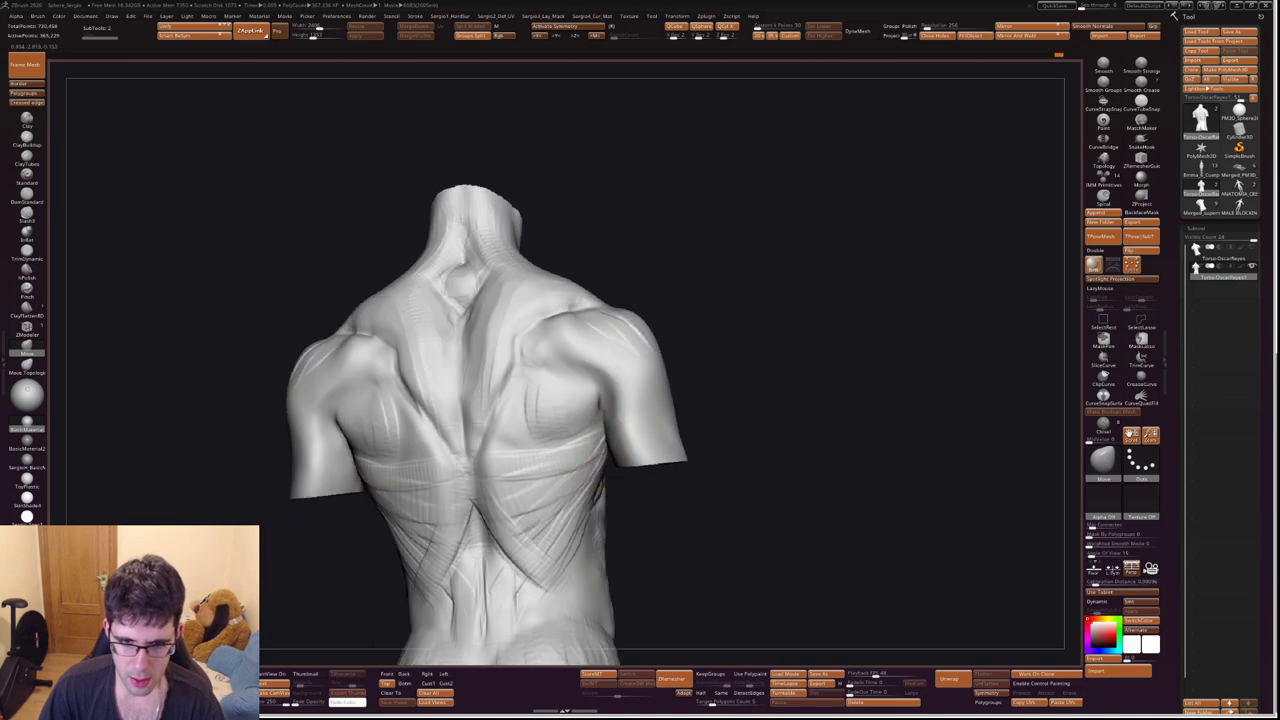
{"action": "right_click_drag", "start_coordinate": [610, 405], "coordinate": [600, 425]}
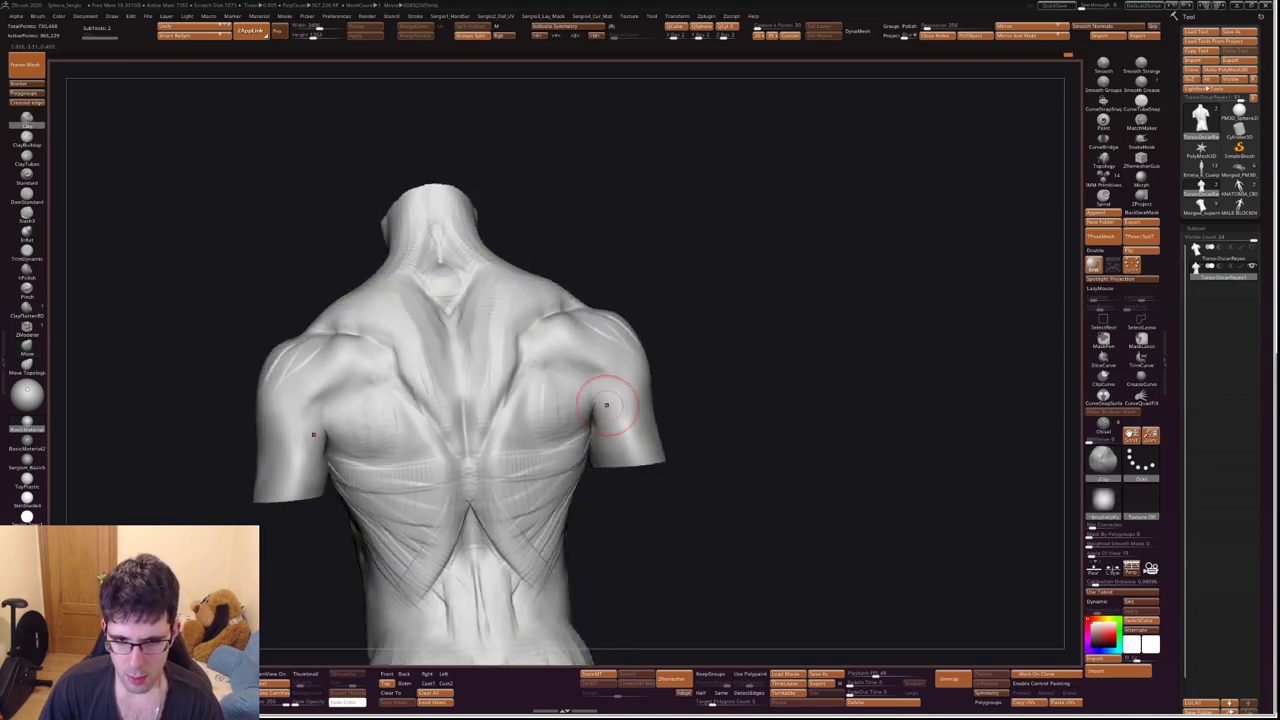
{"action": "key", "text": "b"}
{"action": "key", "text": "d"}
{"action": "key", "text": "s"}
{"action": "mouse_move", "coordinate": [638, 450]}
{"action": "right_mouse_down"}
{"action": "mouse_move", "coordinate": [614, 423]}
{"action": "mouse_move", "coordinate": [605, 450]}
{"action": "mouse_move", "coordinate": [614, 414]}
{"action": "mouse_move", "coordinate": [585, 440]}
{"action": "mouse_move", "coordinate": [598, 353]}
{"action": "right_mouse_up"}
Cycle from the Clay brush to another sculpting brush.
{"action": "key", "text": "b"}
{"action": "key", "text": "c"}
{"action": "key", "text": "l"}
{"action": "key", "text": "b"}
{"action": "key", "text": "t"}
{"action": "key", "text": "d"}
Mask rectangular patches across the upper back, clear them, and start masking again.
{"action": "left_click_drag", "start_coordinate": [604, 296], "coordinate": [482, 396], "text": "ctrl"}
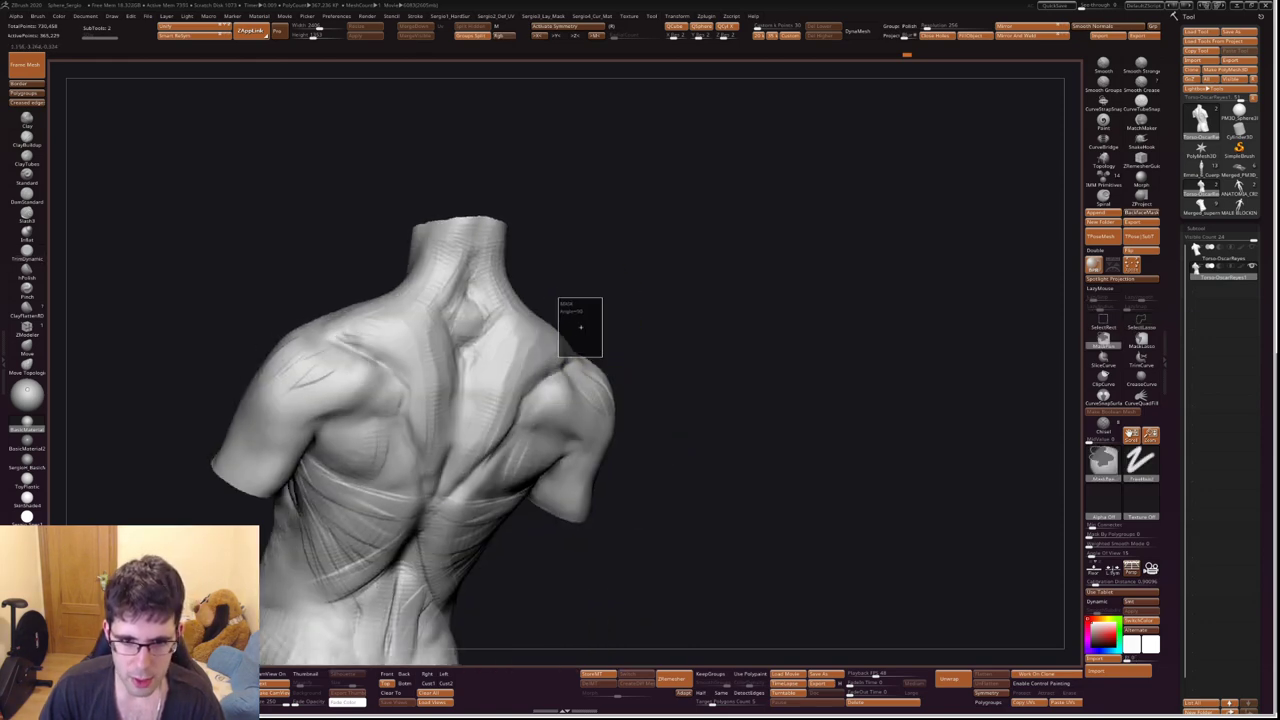
{"action": "left_click_drag", "start_coordinate": [840, 371], "coordinate": [734, 354], "text": "ctrl"}
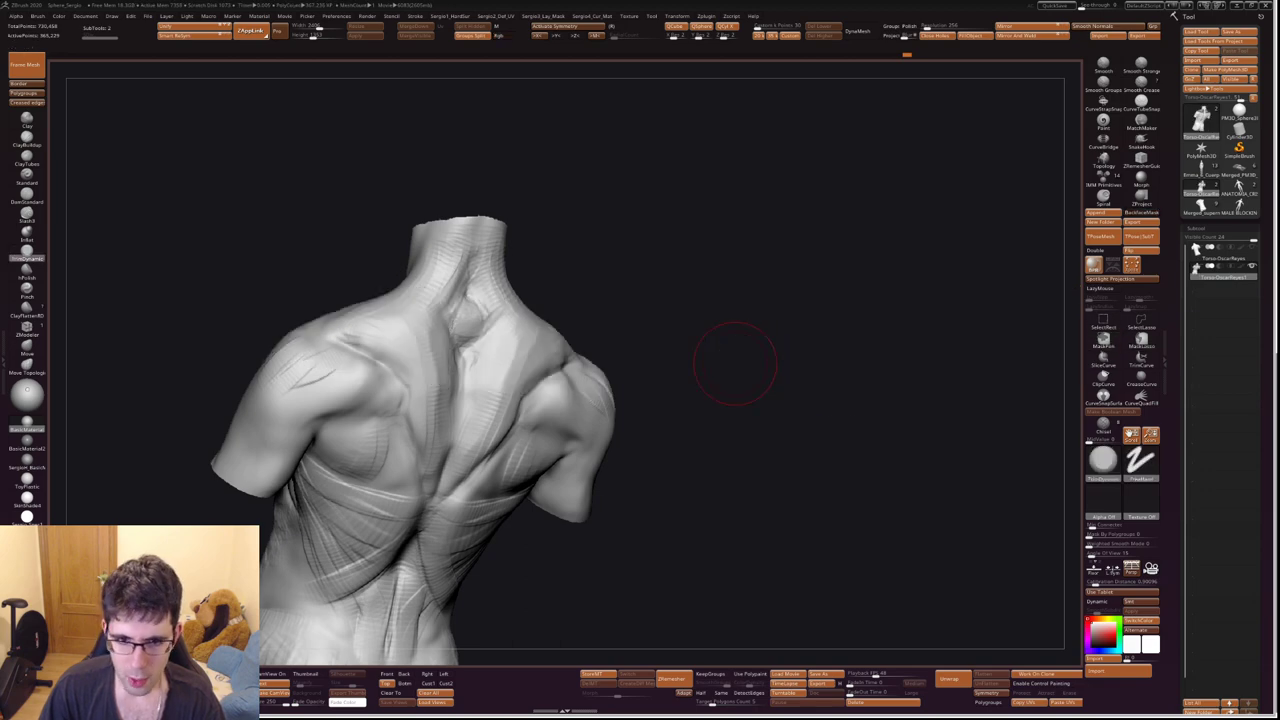
{"action": "right_click_drag", "start_coordinate": [734, 354], "coordinate": [620, 288]}
{"action": "mouse_move", "coordinate": [617, 290]}
{"action": "left_mouse_down", "text": "ctrl"}
{"action": "mouse_move", "coordinate": [540, 370]}
{"action": "mouse_move", "coordinate": [616, 308]}
{"action": "mouse_move", "coordinate": [598, 372]}
{"action": "left_mouse_up", "text": "ctrl"}
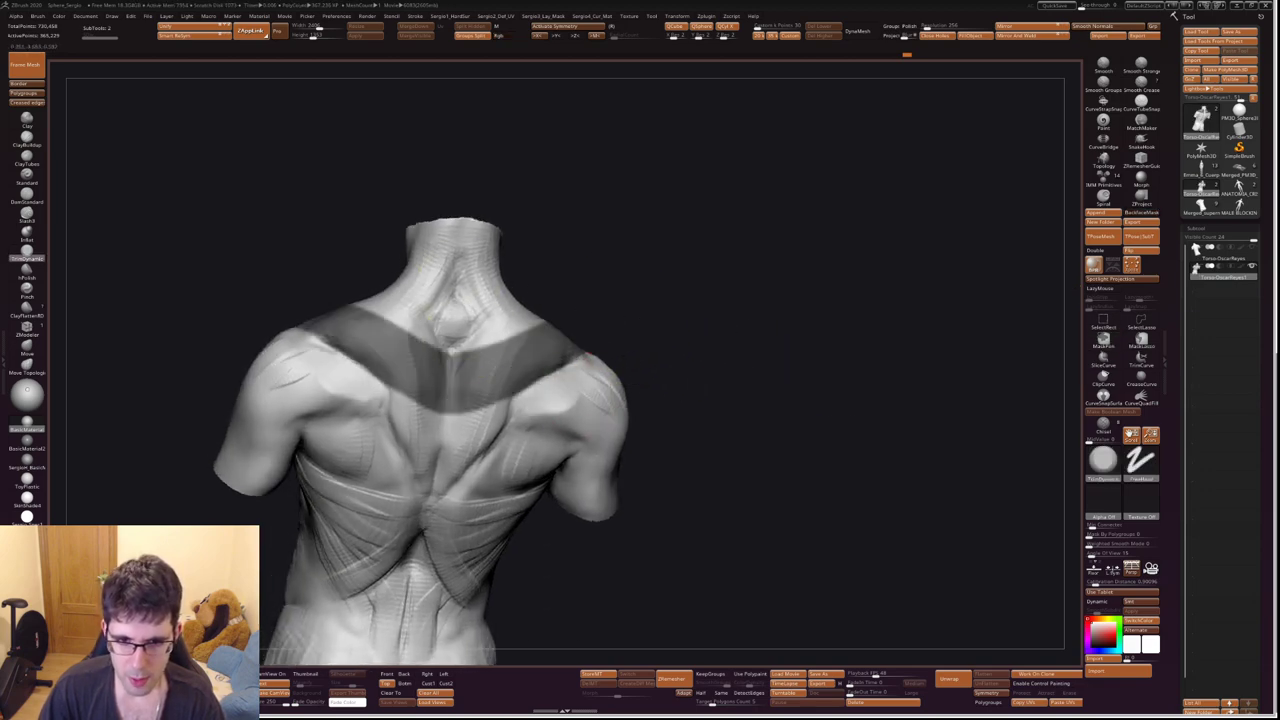
{"action": "mouse_move", "coordinate": [651, 434]}
{"action": "right_mouse_down"}
{"action": "mouse_move", "coordinate": [573, 406]}
{"action": "mouse_move", "coordinate": [571, 423]}
{"action": "right_mouse_up"}
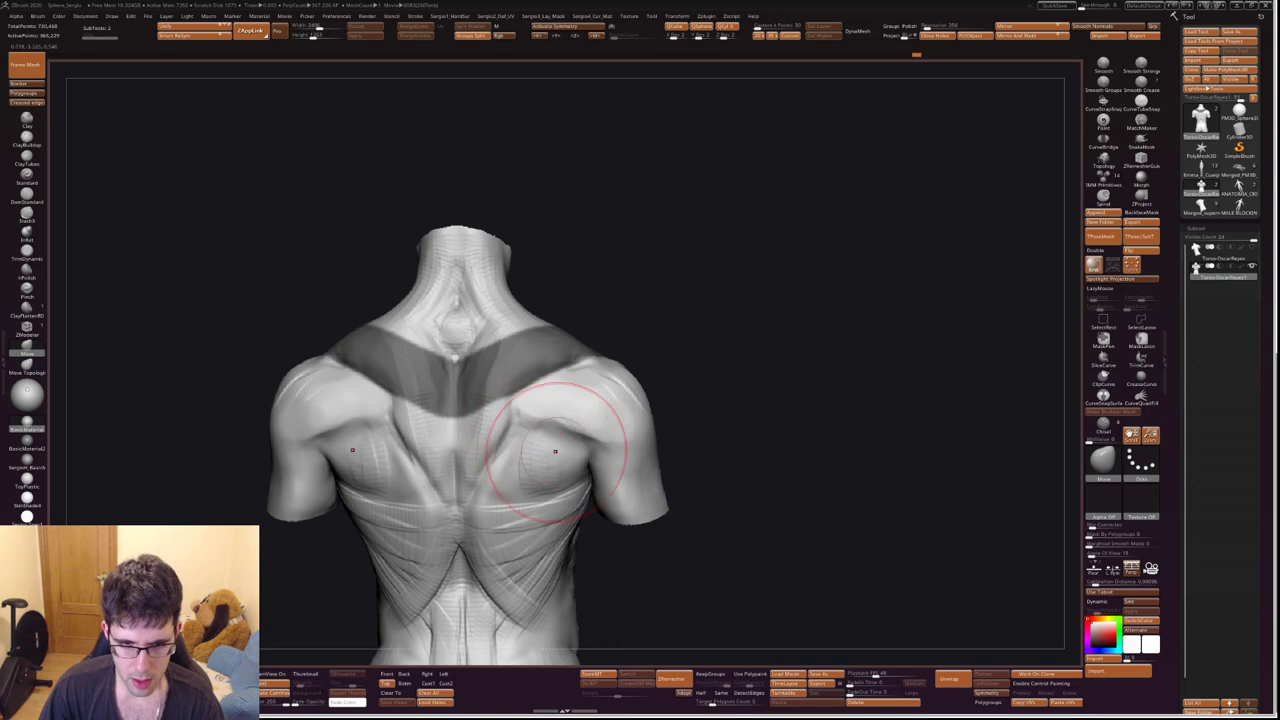
{"action": "right_click_drag", "start_coordinate": [551, 455], "coordinate": [565, 412]}
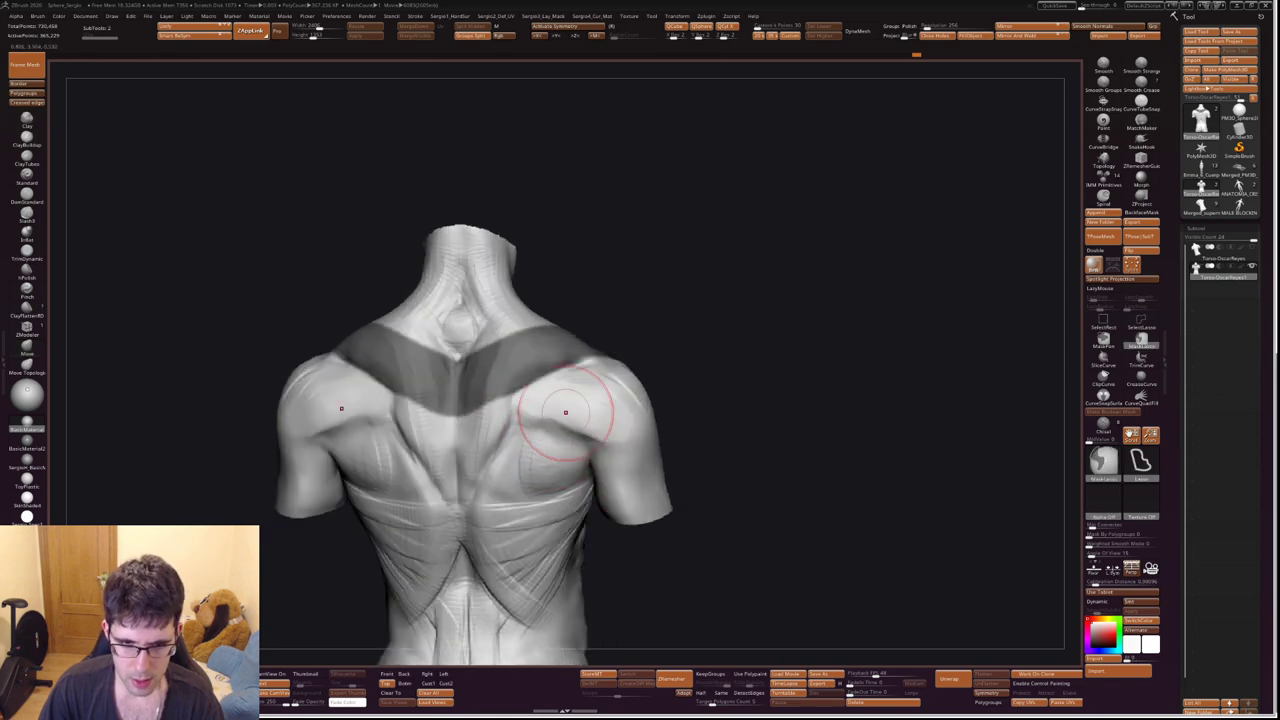
{"action": "key", "text": "b"}
{"action": "key", "text": "d"}
{"action": "key", "text": "s"}
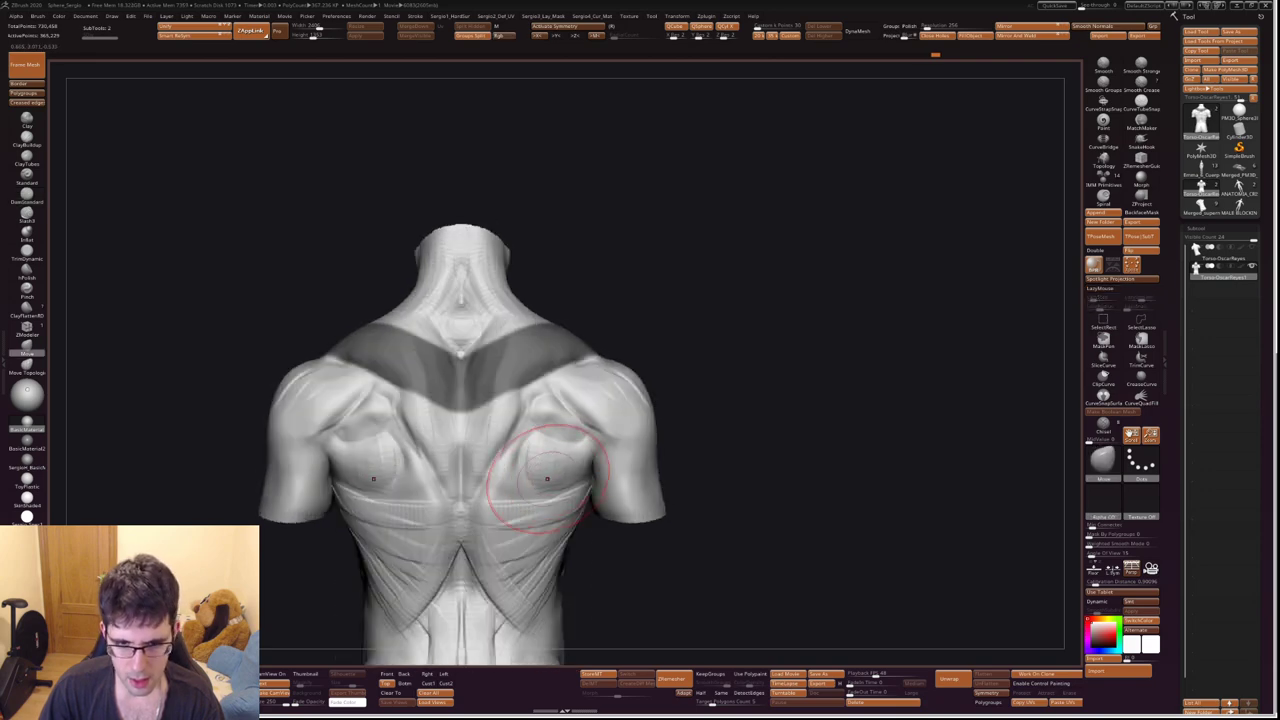
{"action": "left_click_drag", "start_coordinate": [540, 470], "coordinate": [545, 500]}
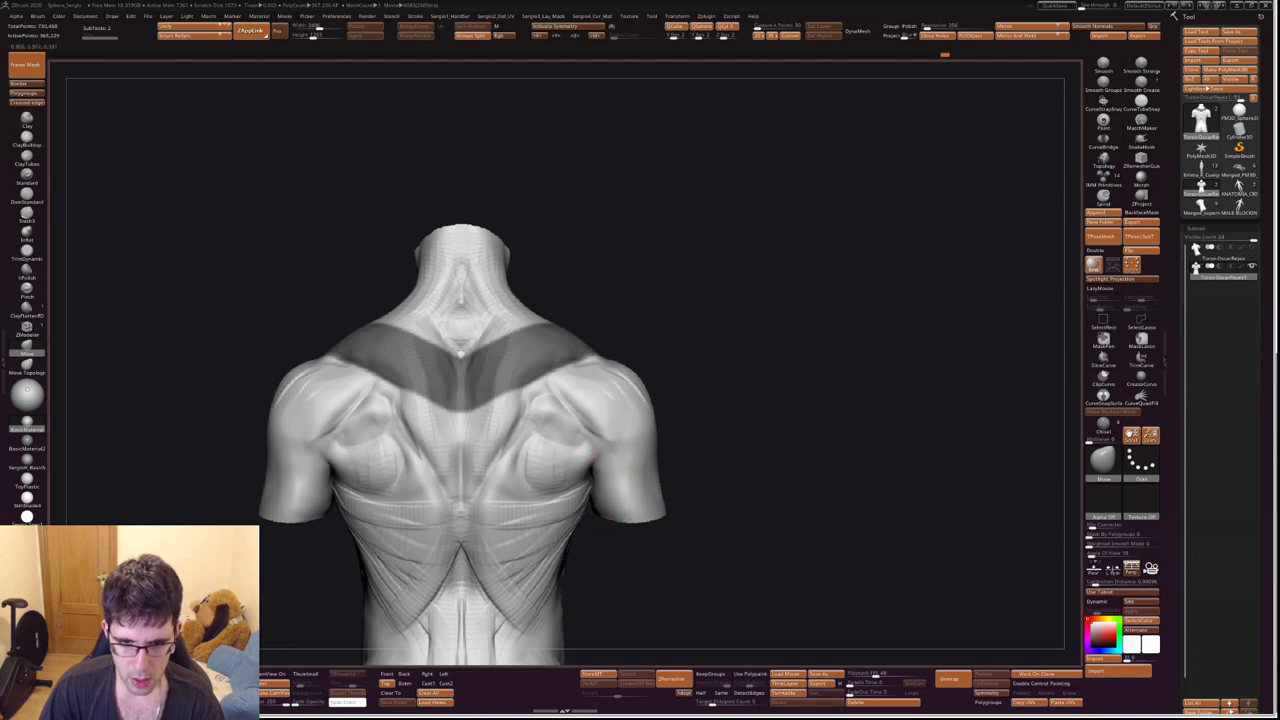
{"action": "mouse_move", "coordinate": [640, 470]}
{"action": "left_mouse_down"}
{"action": "mouse_move", "coordinate": [669, 434]}
{"action": "mouse_move", "coordinate": [700, 480]}
{"action": "left_mouse_up"}
{"action": "mouse_move", "coordinate": [499, 402]}
{"action": "left_mouse_down"}
{"action": "mouse_move", "coordinate": [612, 446]}
{"action": "mouse_move", "coordinate": [637, 472]}
{"action": "left_mouse_up"}
Build up clay along the shoulder's deltoid with ClayBuildup.
{"action": "key", "text": "b"}
{"action": "key", "text": "c"}
{"action": "key", "text": "b"}
{"action": "key", "text": "space"}
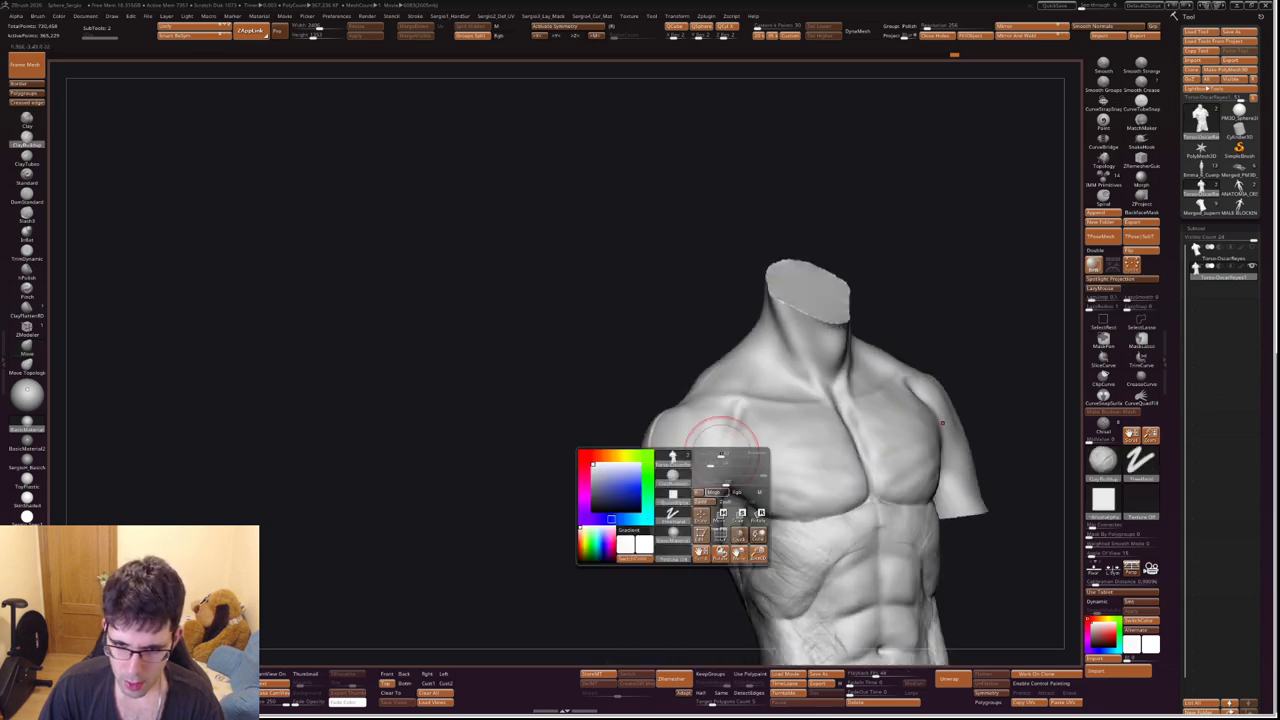
{"action": "mouse_move", "coordinate": [735, 410]}
{"action": "left_mouse_down"}
{"action": "mouse_move", "coordinate": [700, 480]}
{"action": "mouse_move", "coordinate": [686, 486]}
{"action": "mouse_move", "coordinate": [705, 470]}
{"action": "mouse_move", "coordinate": [669, 452]}
{"action": "left_mouse_up"}
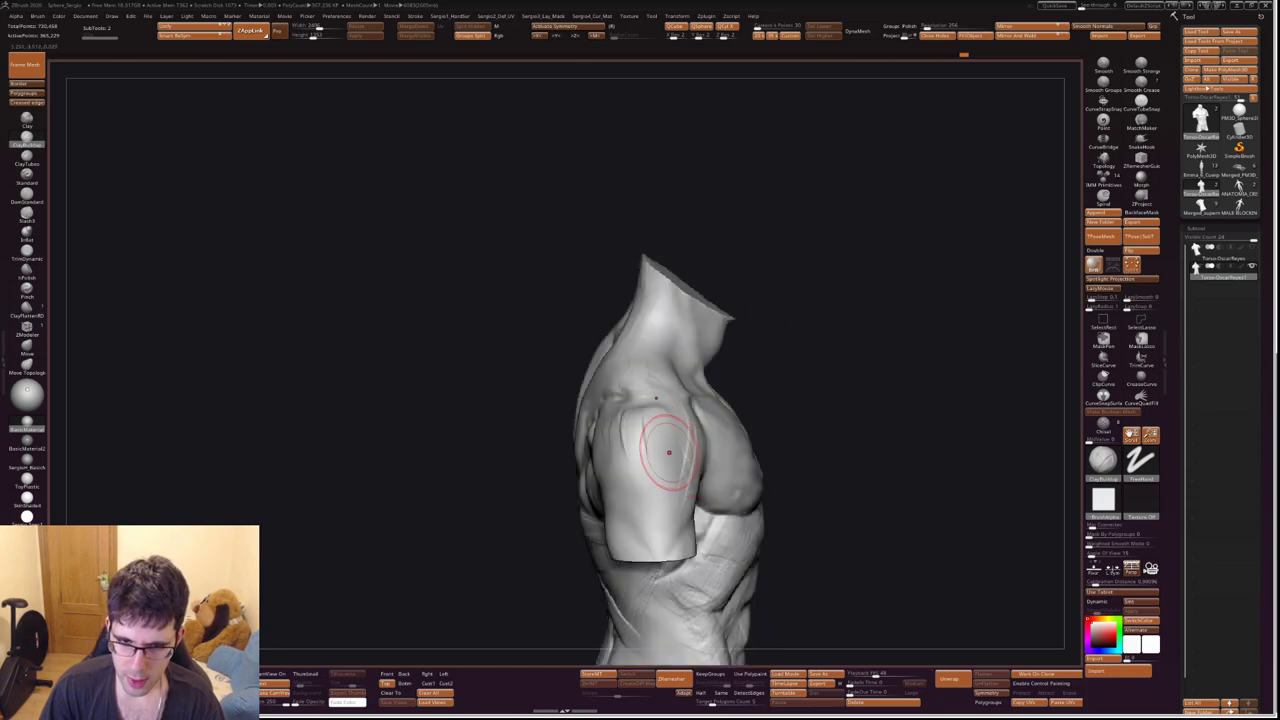
{"action": "mouse_move", "coordinate": [671, 528]}
{"action": "left_mouse_down"}
{"action": "mouse_move", "coordinate": [674, 466]}
{"action": "mouse_move", "coordinate": [722, 405]}
{"action": "left_mouse_up"}
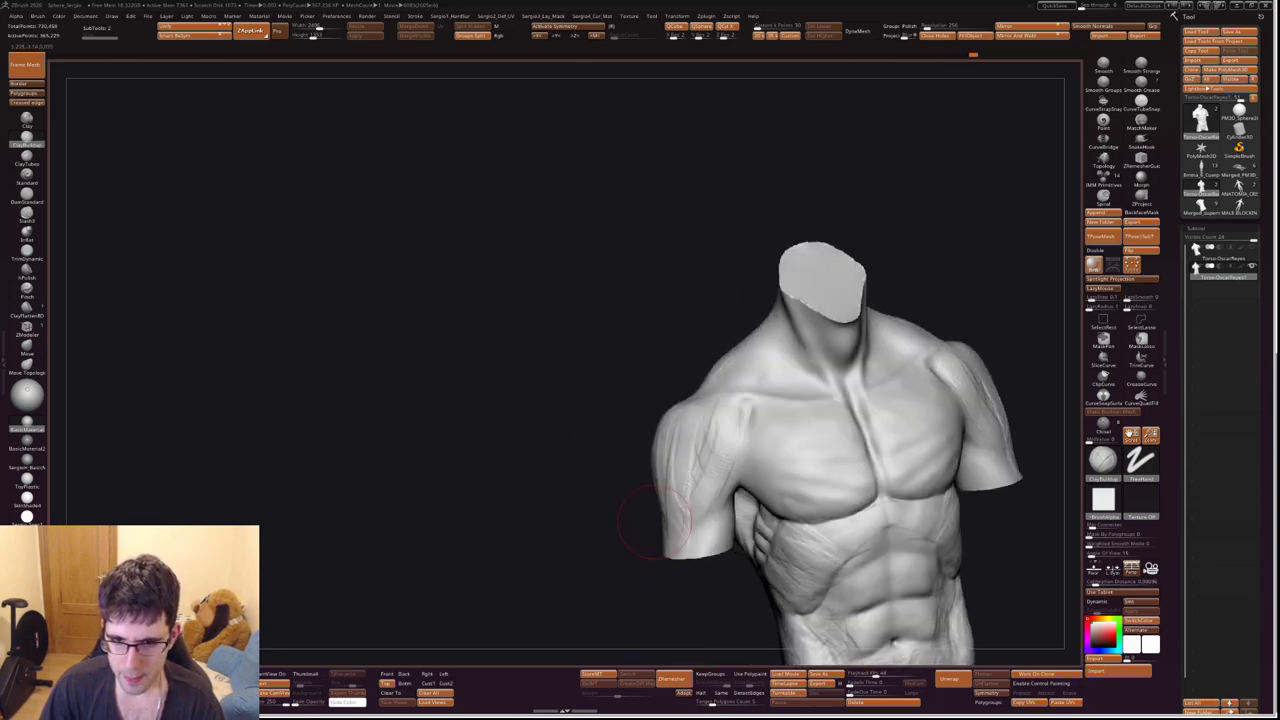
Switch to DamStandard, orbit to look down at the neck cut, and enlarge the brush.
{"action": "key", "text": "b"}
{"action": "key", "text": "d"}
{"action": "key", "text": "s"}
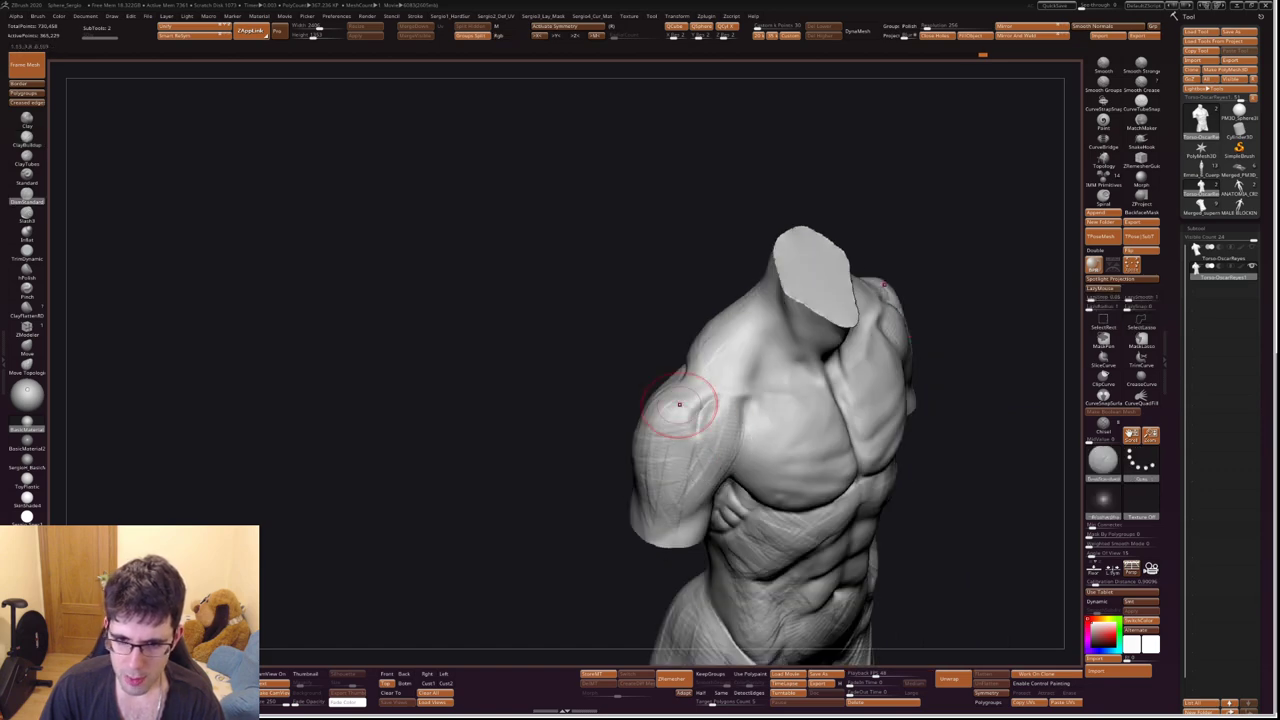
{"action": "left_click_drag", "start_coordinate": [692, 443], "coordinate": [690, 455]}
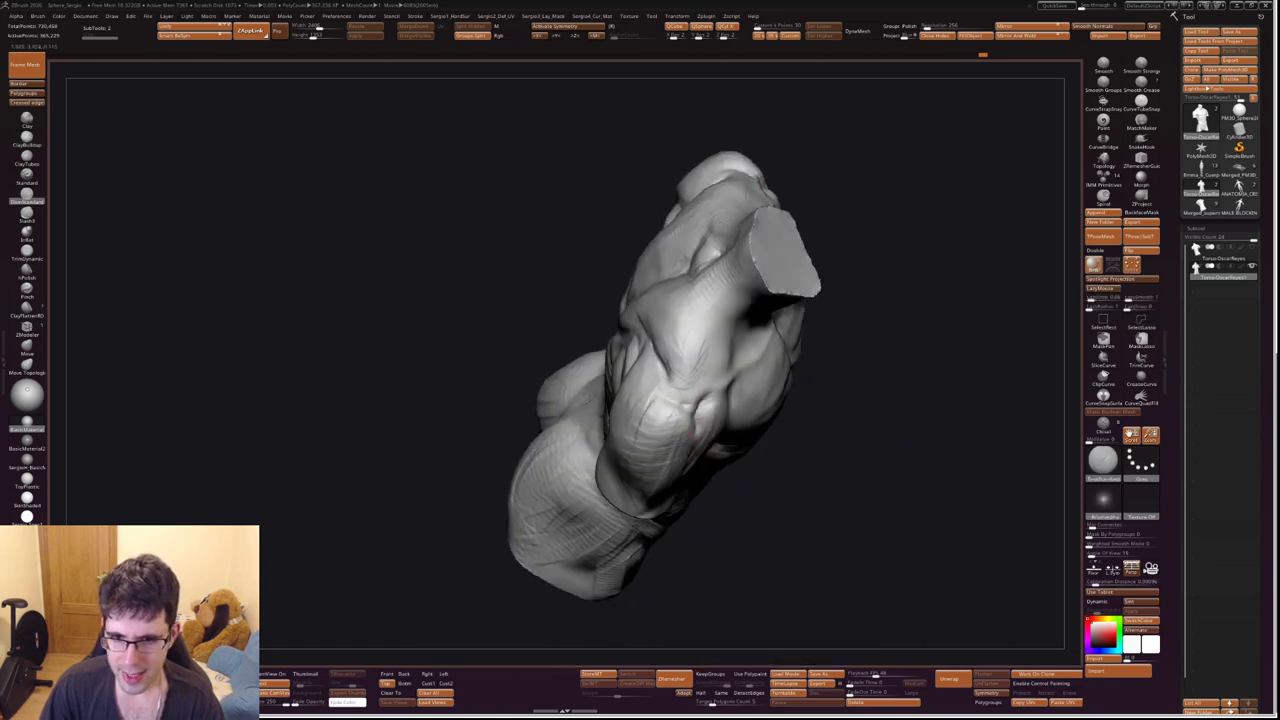
{"action": "mouse_move", "coordinate": [700, 400]}
{"action": "left_mouse_down"}
{"action": "mouse_move", "coordinate": [661, 401]}
{"action": "mouse_move", "coordinate": [677, 343]}
{"action": "mouse_move", "coordinate": [696, 429]}
{"action": "mouse_move", "coordinate": [645, 421]}
{"action": "mouse_move", "coordinate": [643, 443]}
{"action": "mouse_move", "coordinate": [657, 486]}
{"action": "mouse_move", "coordinate": [700, 486]}
{"action": "mouse_move", "coordinate": [657, 428]}
{"action": "mouse_move", "coordinate": [614, 463]}
{"action": "mouse_move", "coordinate": [686, 486]}
{"action": "mouse_move", "coordinate": [571, 429]}
{"action": "mouse_move", "coordinate": [716, 427]}
{"action": "mouse_move", "coordinate": [700, 400]}
{"action": "mouse_move", "coordinate": [785, 411]}
{"action": "mouse_move", "coordinate": [806, 363]}
{"action": "left_mouse_up"}
{"action": "key", "text": "s"}
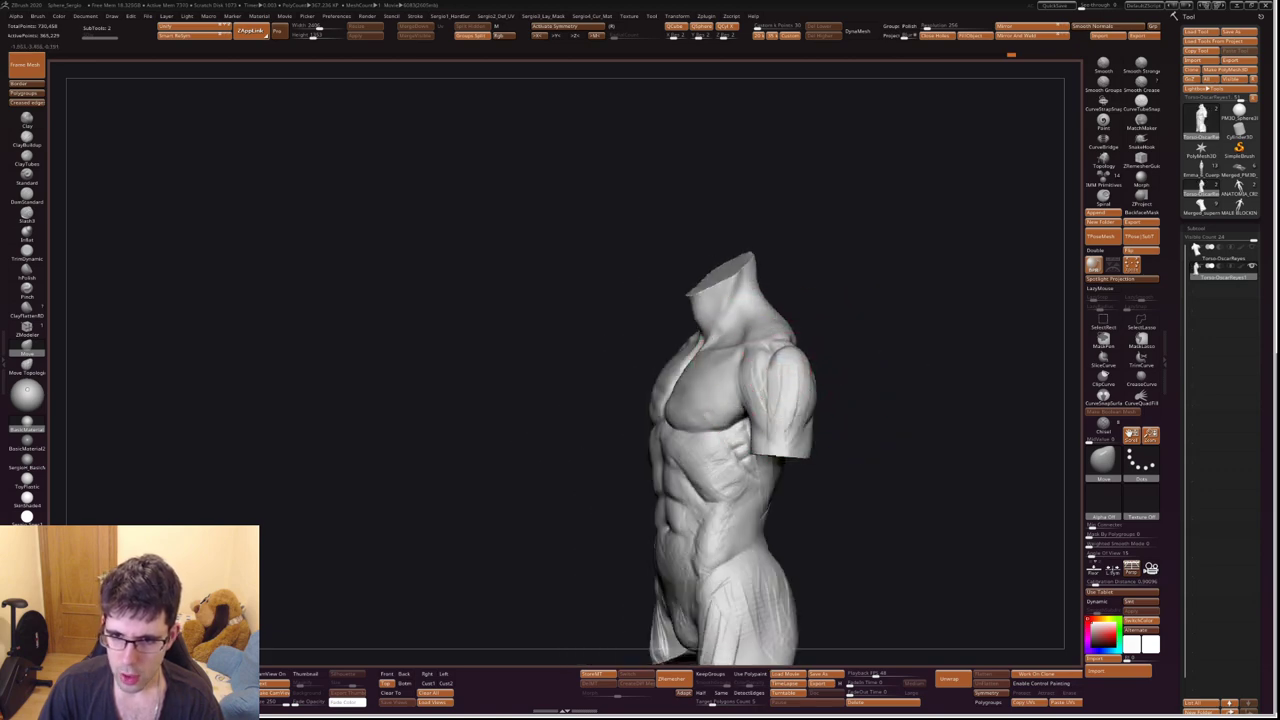
View the shoulder from above and build up the trapezius beside the neck with ClayBuildup.
{"action": "mouse_move", "coordinate": [806, 363]}
{"action": "left_mouse_down", "text": "shift"}
{"action": "mouse_move", "coordinate": [729, 351]}
{"action": "mouse_move", "coordinate": [766, 366]}
{"action": "mouse_move", "coordinate": [737, 423]}
{"action": "mouse_move", "coordinate": [757, 366]}
{"action": "mouse_move", "coordinate": [757, 441]}
{"action": "mouse_move", "coordinate": [737, 457]}
{"action": "left_mouse_up", "text": "shift"}
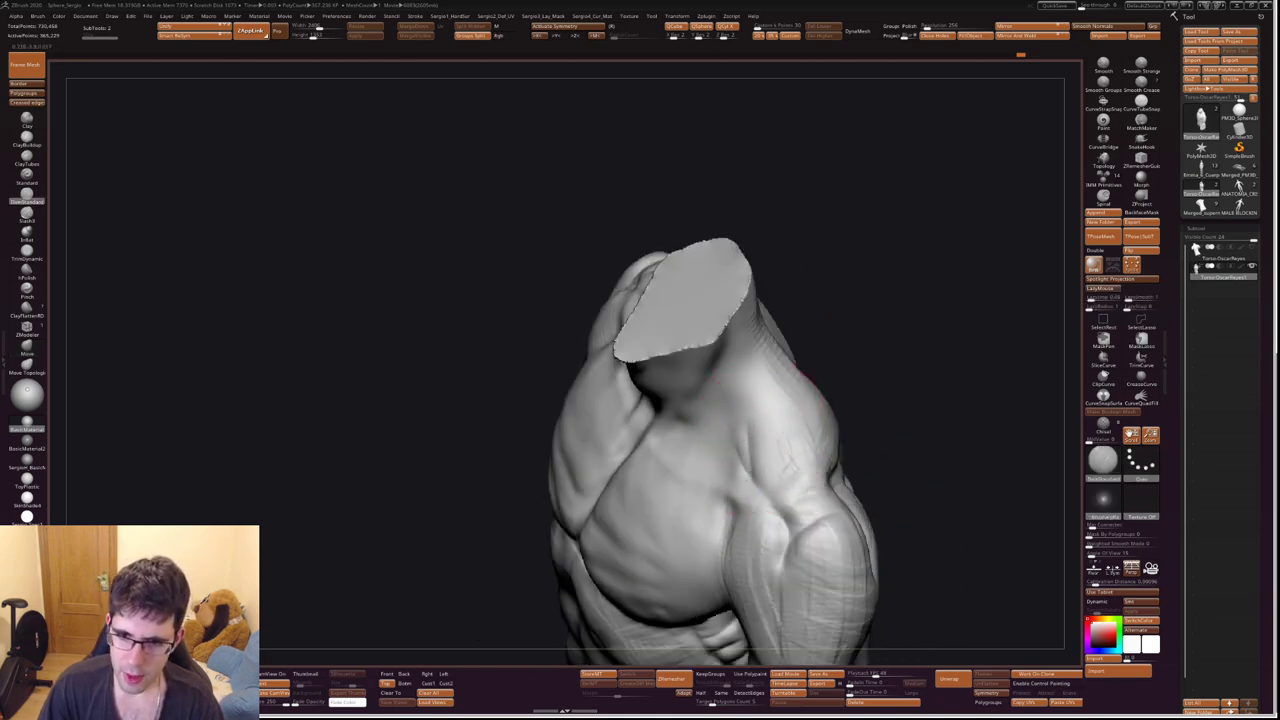
{"action": "mouse_move", "coordinate": [812, 433]}
{"action": "left_mouse_down"}
{"action": "mouse_move", "coordinate": [771, 386]}
{"action": "mouse_move", "coordinate": [769, 407]}
{"action": "left_mouse_up"}
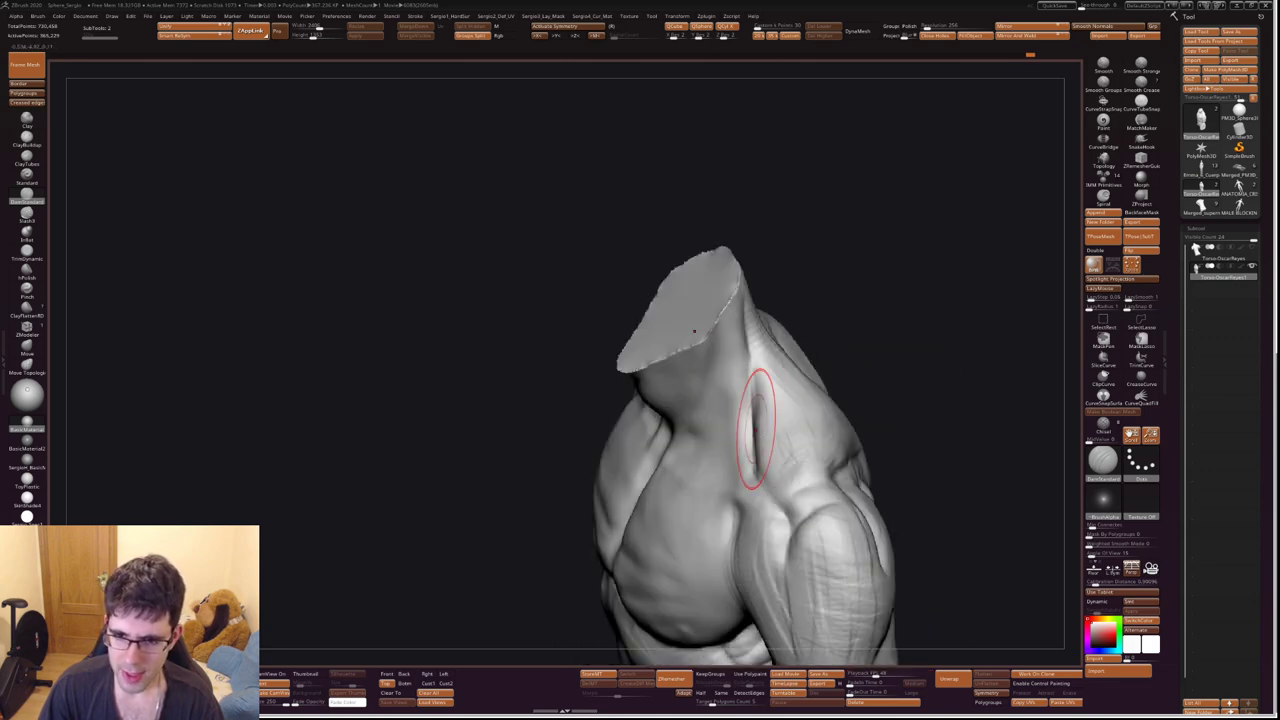
{"action": "left_click_drag", "start_coordinate": [800, 529], "coordinate": [771, 500]}
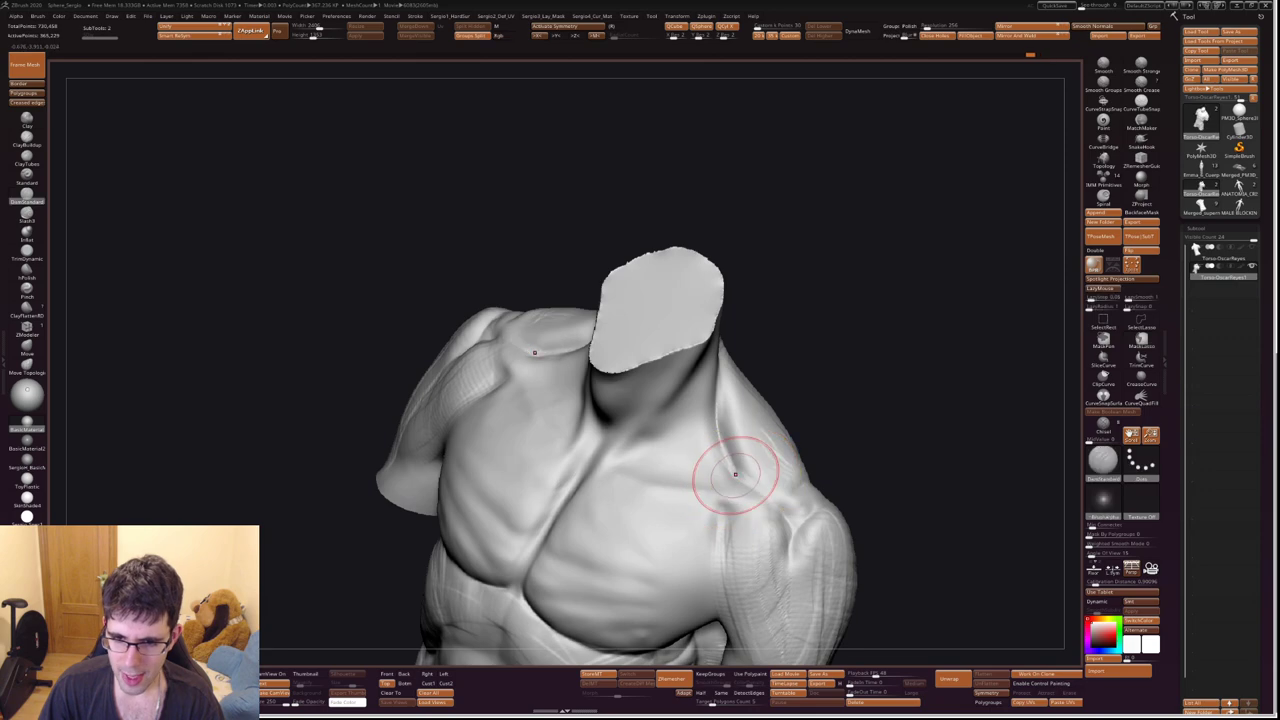
{"action": "mouse_move", "coordinate": [770, 510]}
{"action": "left_mouse_down"}
{"action": "mouse_move", "coordinate": [730, 488]}
{"action": "mouse_move", "coordinate": [756, 432]}
{"action": "left_mouse_up"}
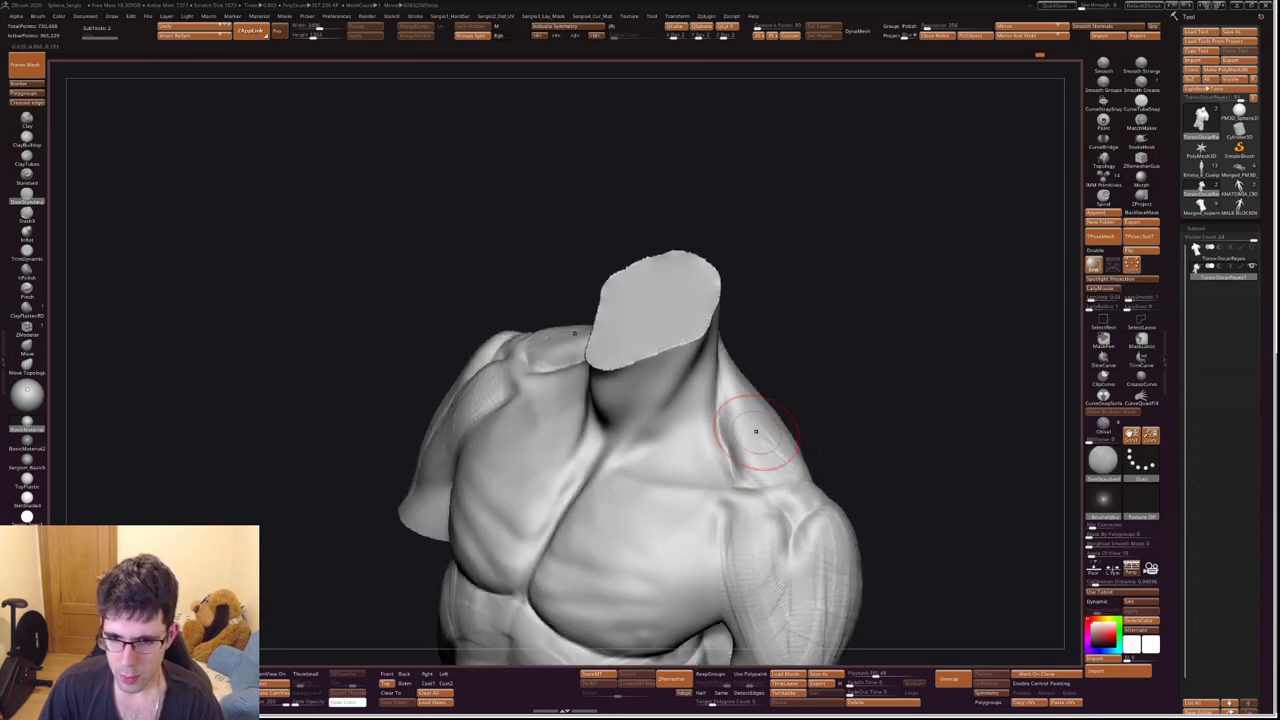
{"action": "key", "text": "b"}
{"action": "key", "text": "c"}
{"action": "key", "text": "l"}
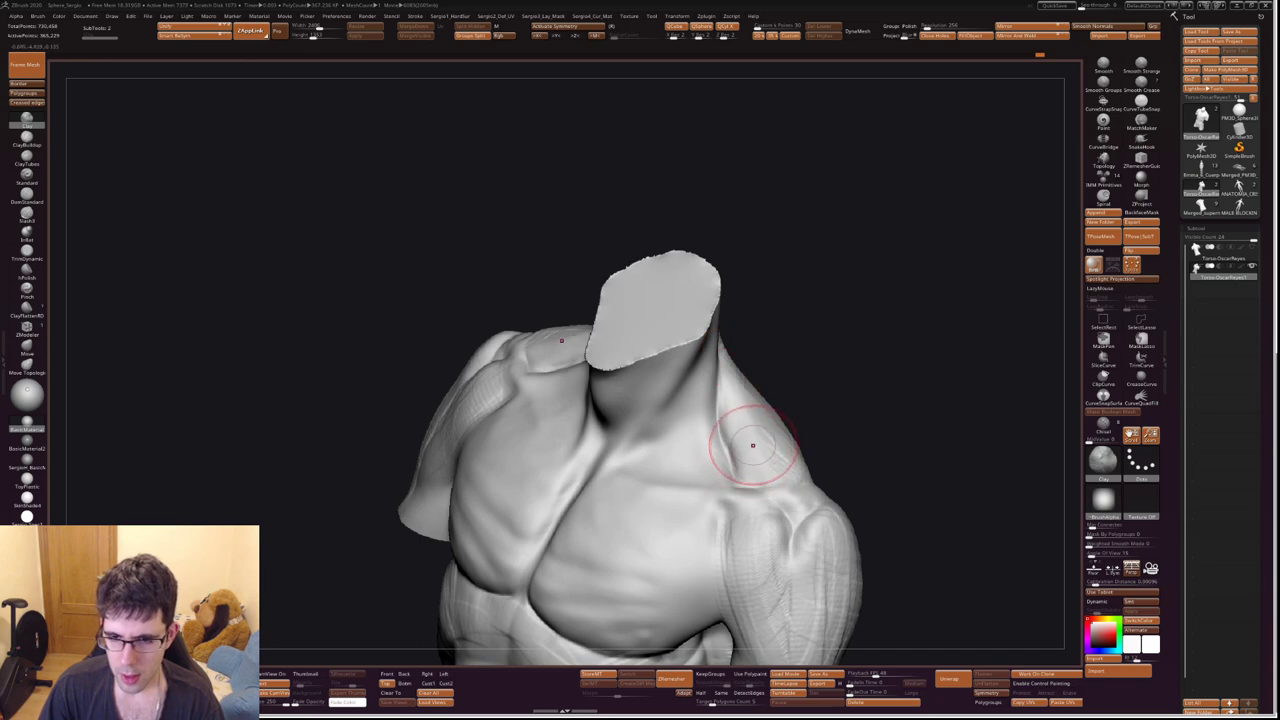
{"action": "key", "text": "b"}
{"action": "key", "text": "c"}
{"action": "key", "text": "b"}
{"action": "left_click_drag", "start_coordinate": [700, 414], "coordinate": [772, 412]}
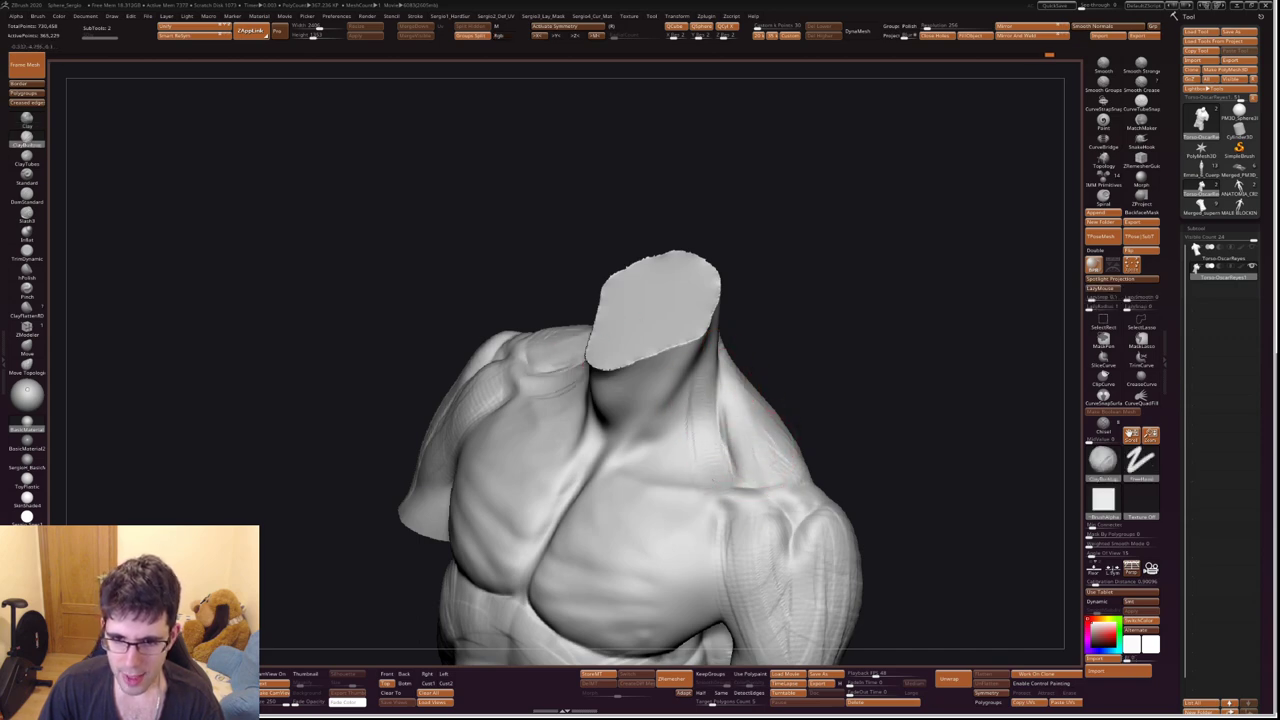
Switch to DamStandard and orbit around the neck and chest to check the result.
{"action": "key", "text": "b"}
{"action": "key", "text": "d"}
{"action": "key", "text": "s"}
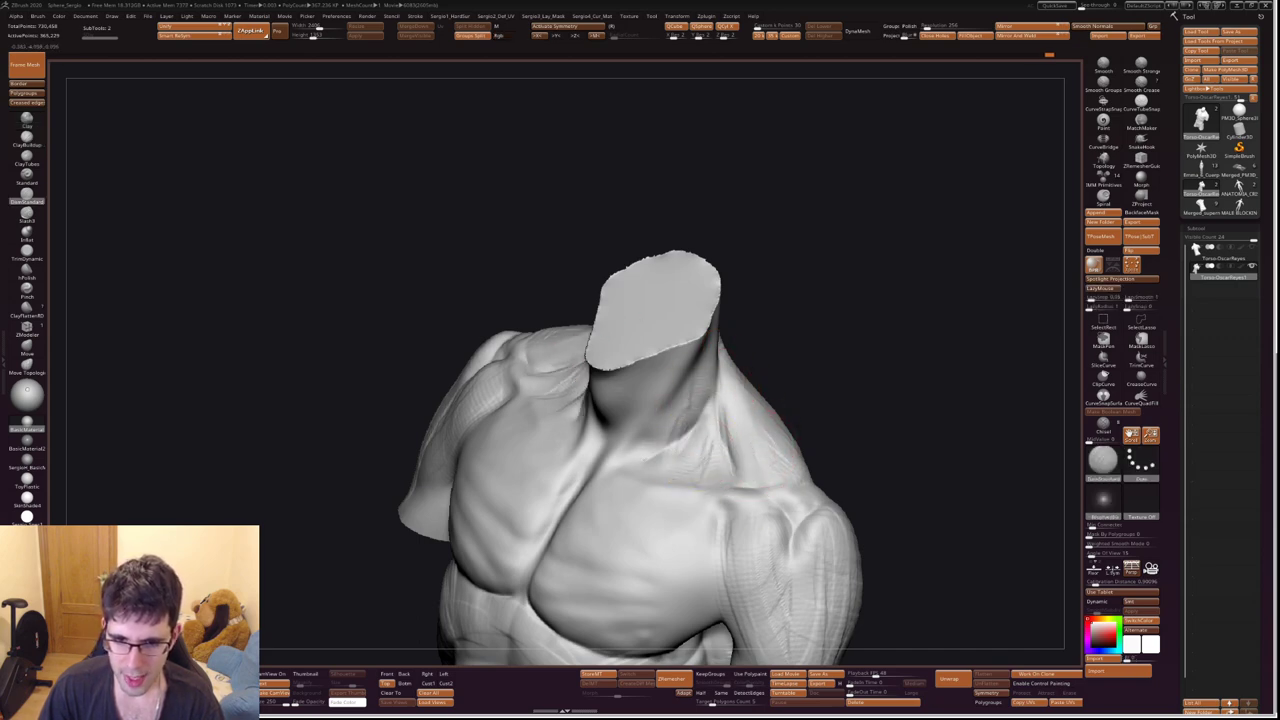
{"action": "mouse_move", "coordinate": [714, 457]}
{"action": "left_mouse_down"}
{"action": "mouse_move", "coordinate": [654, 438]}
{"action": "mouse_move", "coordinate": [680, 447]}
{"action": "left_mouse_up"}
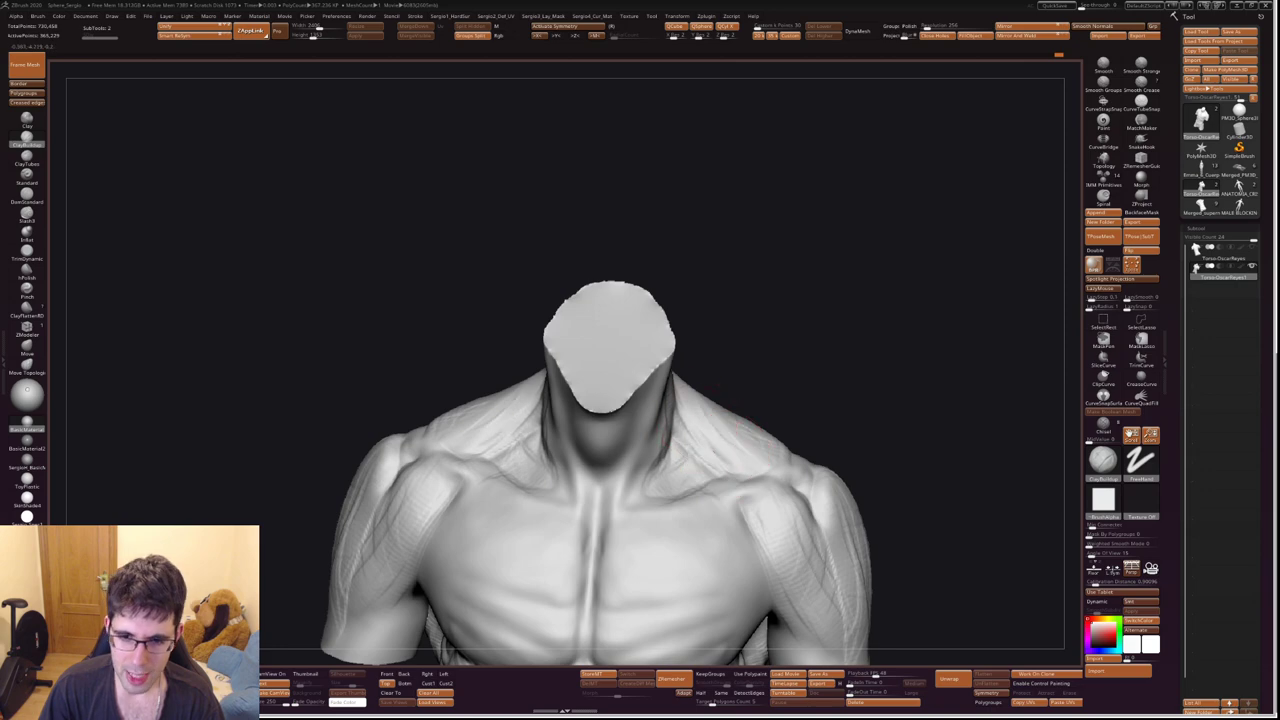
{"action": "left_click_drag", "start_coordinate": [730, 468], "coordinate": [659, 422]}
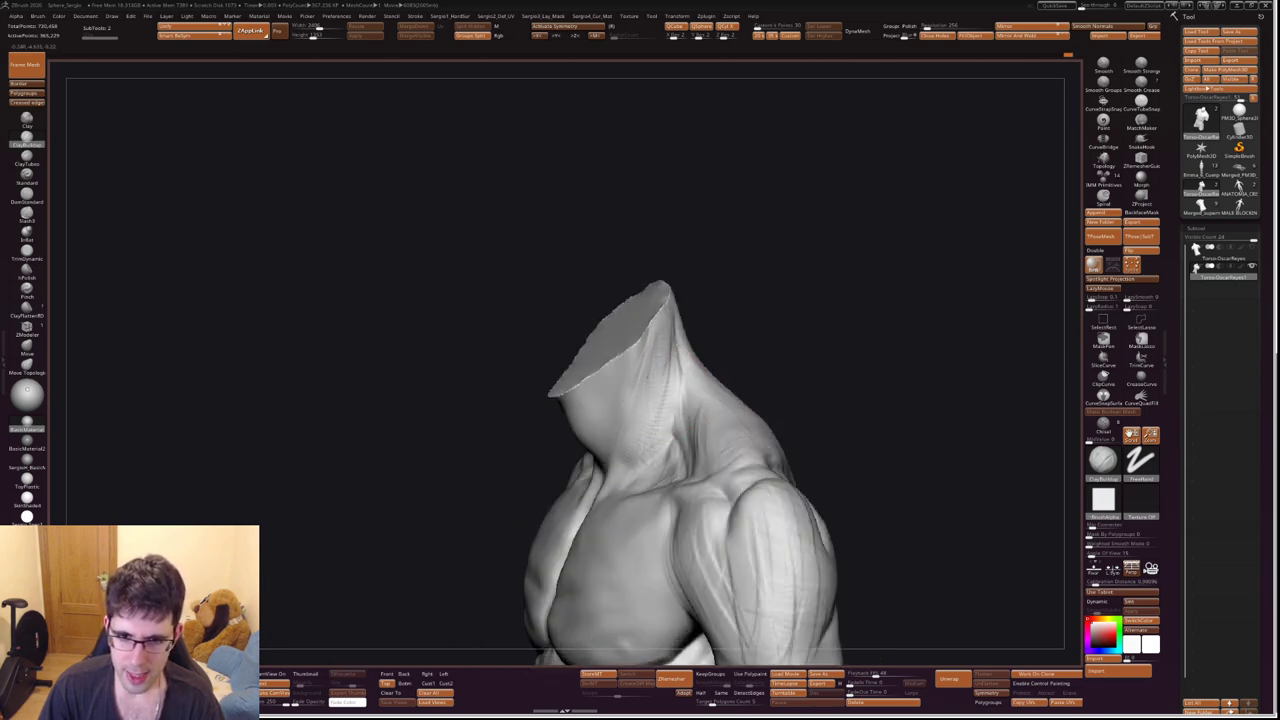
{"action": "mouse_move", "coordinate": [748, 406]}
{"action": "left_mouse_down"}
{"action": "mouse_move", "coordinate": [623, 471]}
{"action": "mouse_move", "coordinate": [646, 457]}
{"action": "left_mouse_up"}
{"action": "mouse_move", "coordinate": [590, 393]}
{"action": "left_mouse_down"}
{"action": "mouse_move", "coordinate": [675, 435]}
{"action": "mouse_move", "coordinate": [663, 423]}
{"action": "mouse_move", "coordinate": [686, 371]}
{"action": "mouse_move", "coordinate": [683, 452]}
{"action": "mouse_move", "coordinate": [672, 430]}
{"action": "mouse_move", "coordinate": [748, 366]}
{"action": "mouse_move", "coordinate": [820, 370]}
{"action": "mouse_move", "coordinate": [720, 394]}
{"action": "left_mouse_up"}
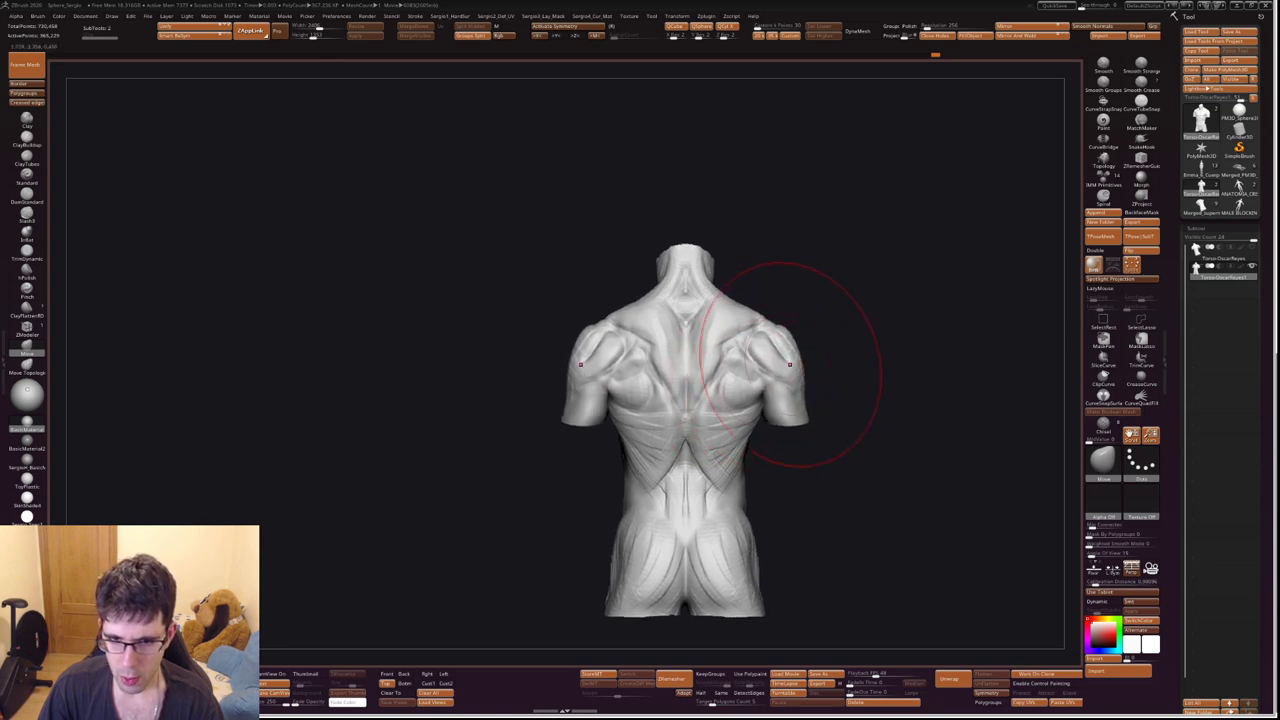
Push the right latissimus into shape with the Move brush from side and back views.
{"action": "left_click_drag", "start_coordinate": [758, 383], "coordinate": [760, 392]}
{"action": "left_click_drag", "start_coordinate": [720, 530], "coordinate": [748, 520]}
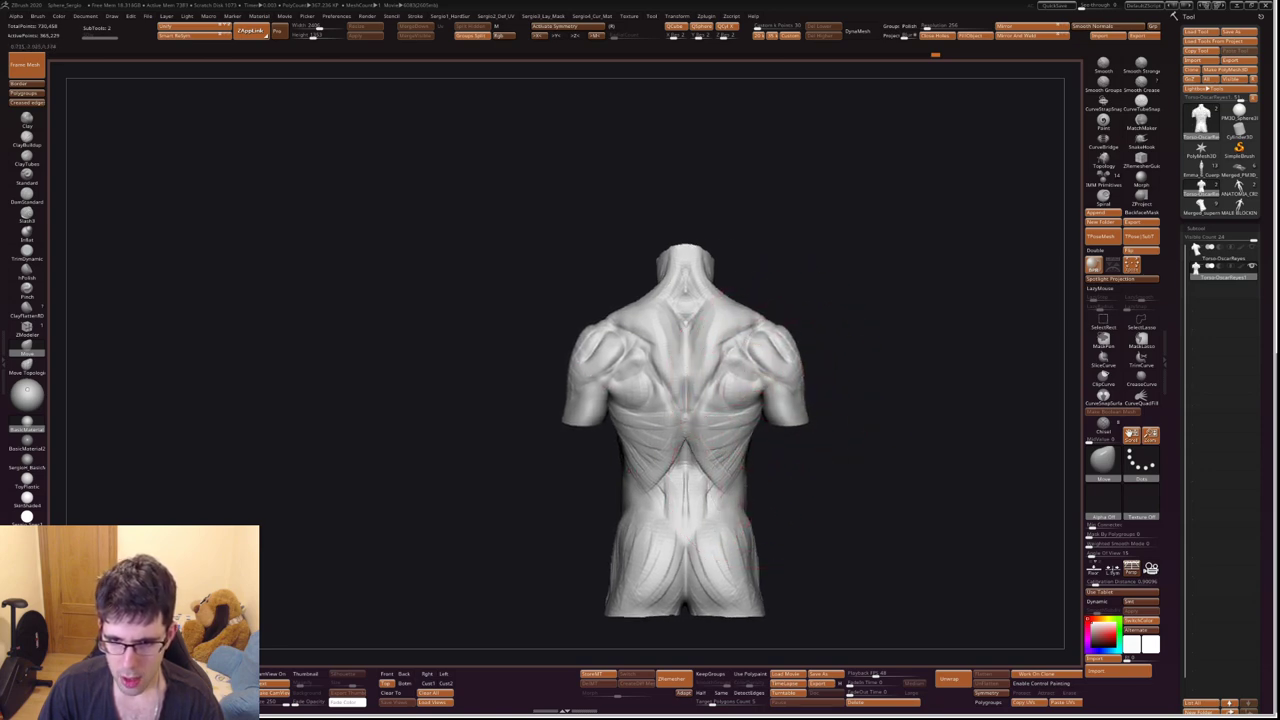
{"action": "mouse_move", "coordinate": [880, 500]}
{"action": "left_mouse_down", "text": "shift"}
{"action": "mouse_move", "coordinate": [754, 500]}
{"action": "mouse_move", "coordinate": [684, 447]}
{"action": "left_mouse_up", "text": "shift"}
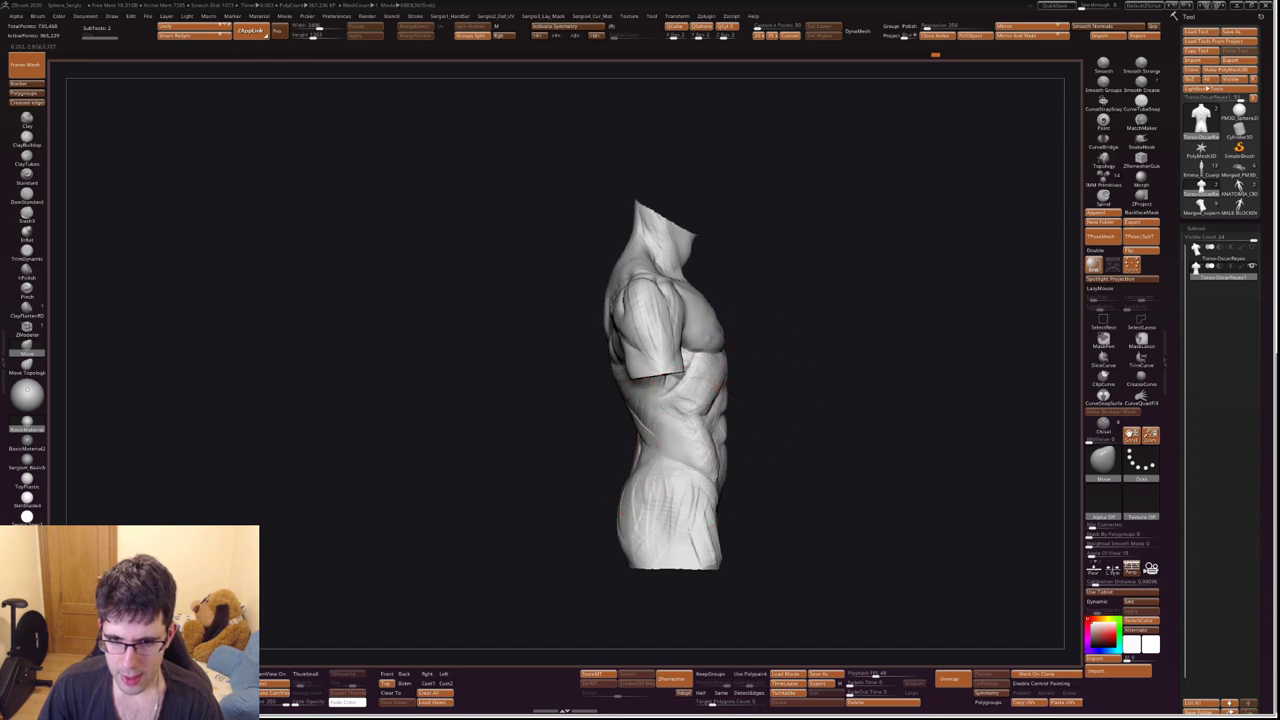
{"action": "left_click_drag", "start_coordinate": [700, 285], "coordinate": [712, 345]}
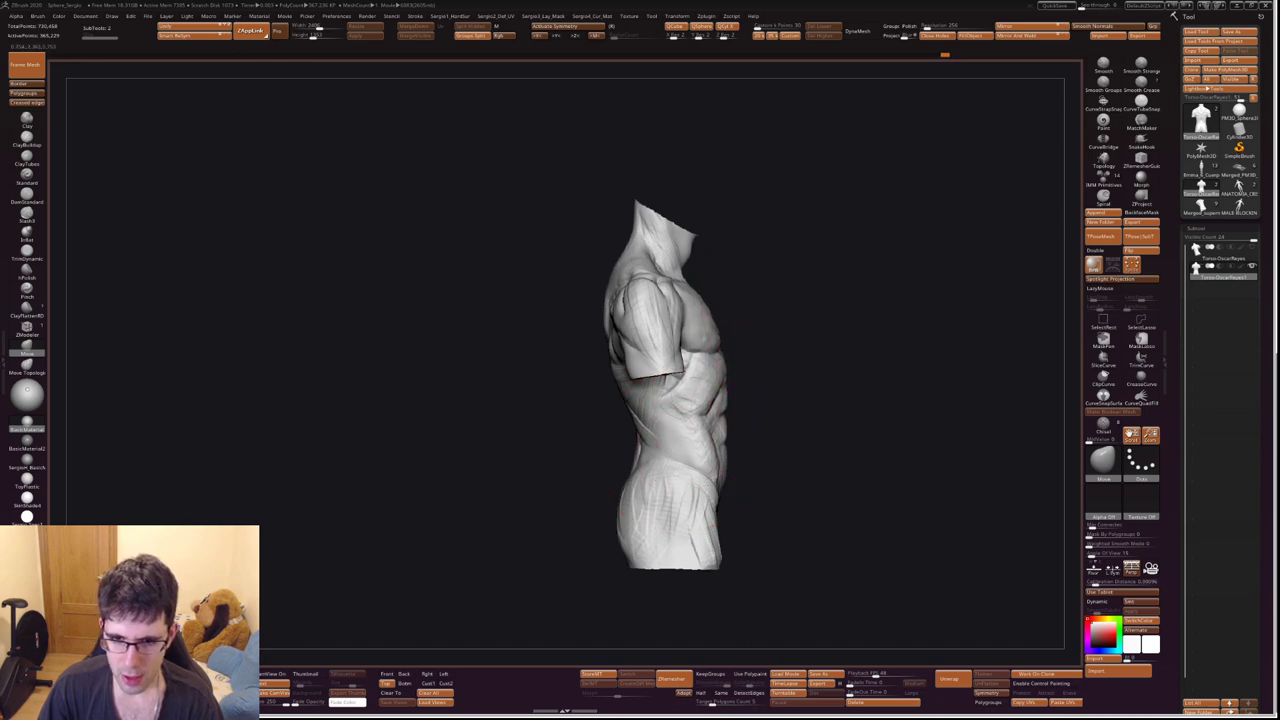
{"action": "left_click_drag", "start_coordinate": [760, 470], "coordinate": [900, 470], "text": "shift"}
{"action": "left_click_drag", "start_coordinate": [662, 345], "coordinate": [656, 425]}
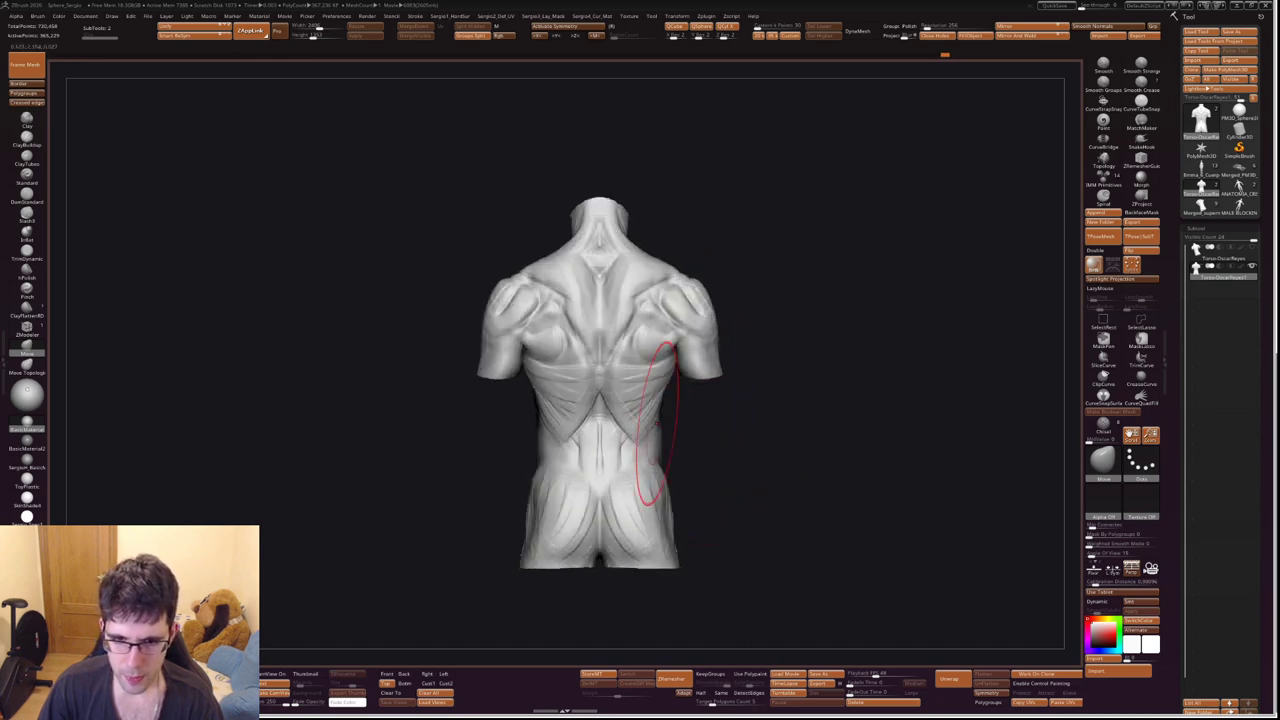
Turn the torso through front, side and back views, closing in on the chest.
{"action": "left_click_drag", "start_coordinate": [730, 438], "coordinate": [686, 429], "text": "shift"}
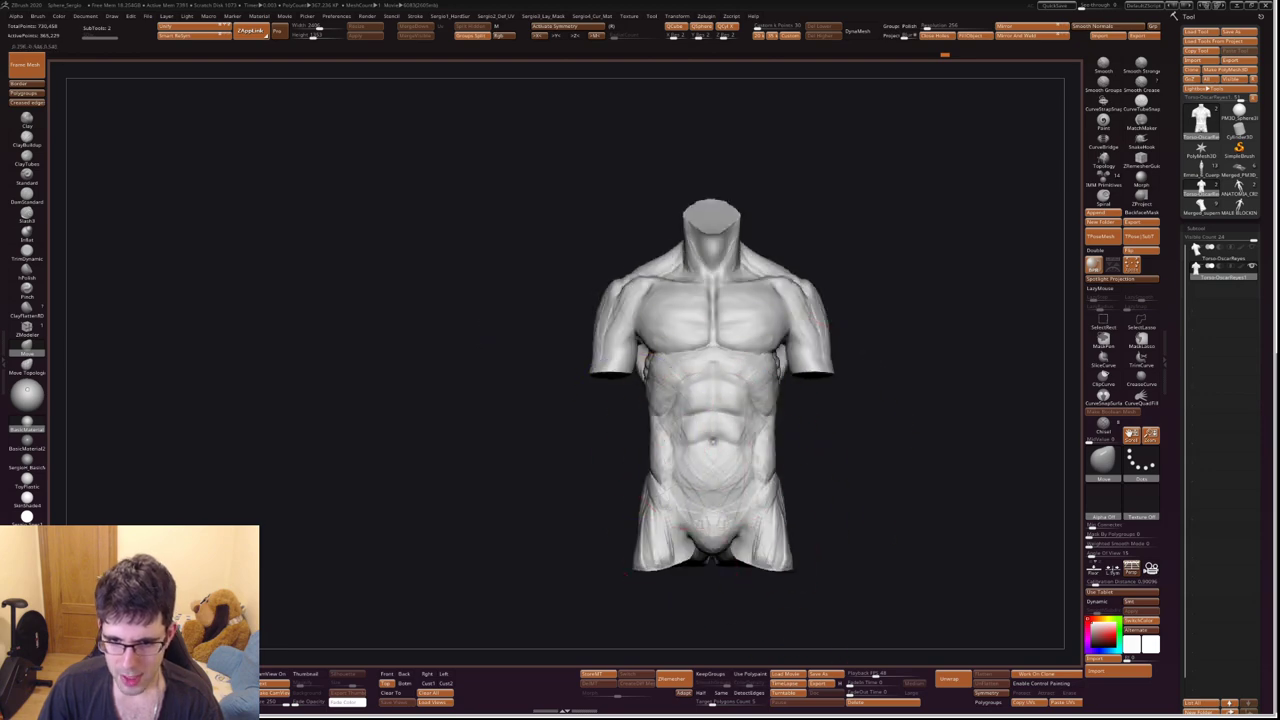
{"action": "left_click_drag", "start_coordinate": [880, 480], "coordinate": [780, 505]}
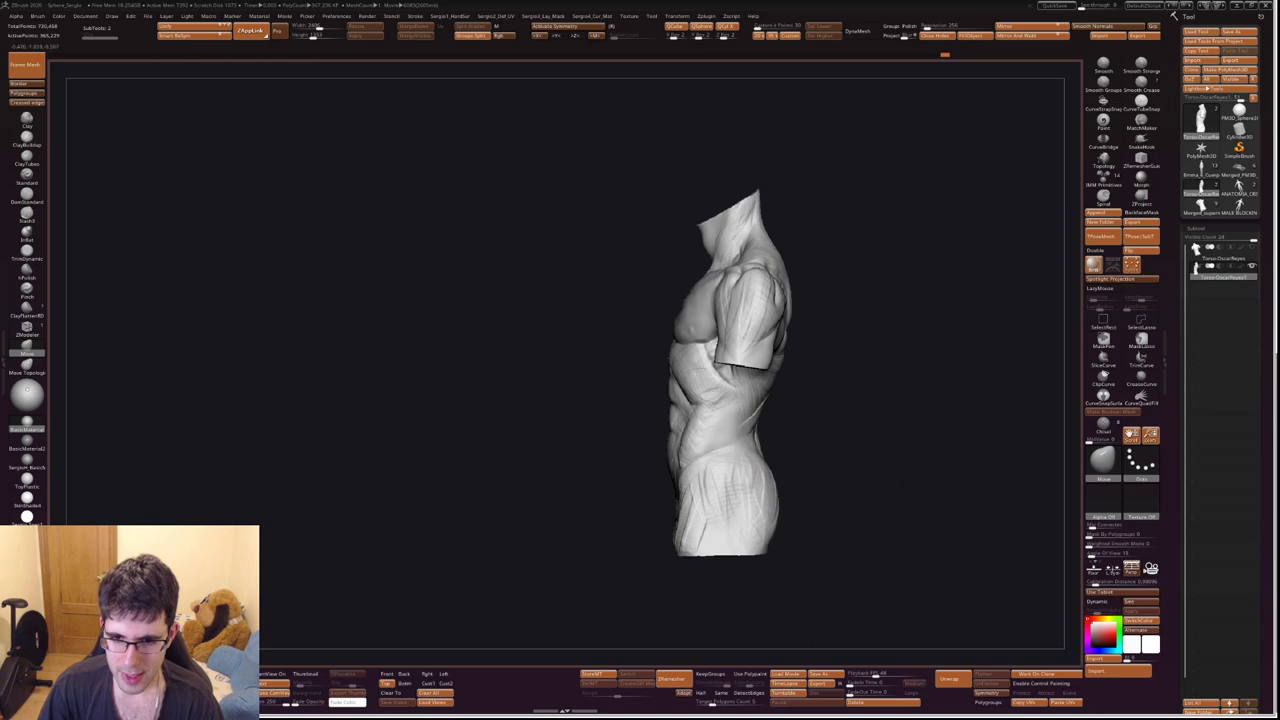
{"action": "left_click_drag", "start_coordinate": [800, 480], "coordinate": [680, 500], "text": "shift"}
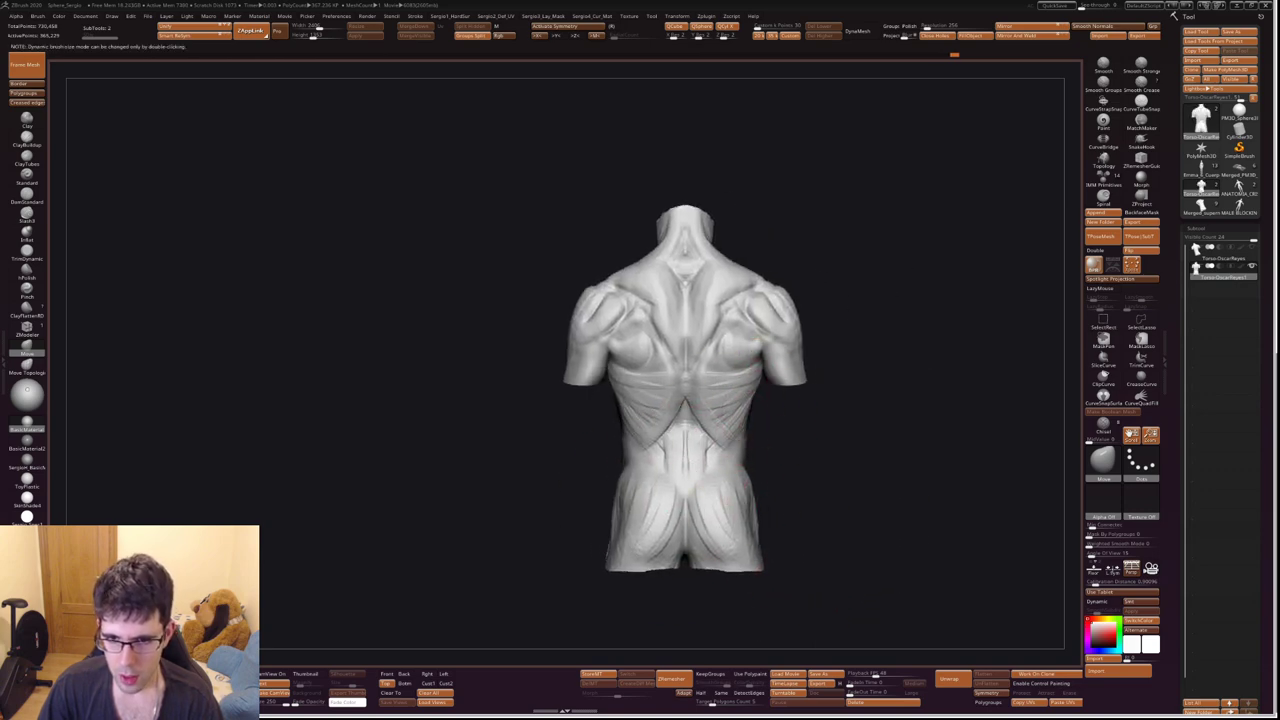
{"action": "left_click_drag", "start_coordinate": [950, 400], "coordinate": [757, 386], "text": "shift"}
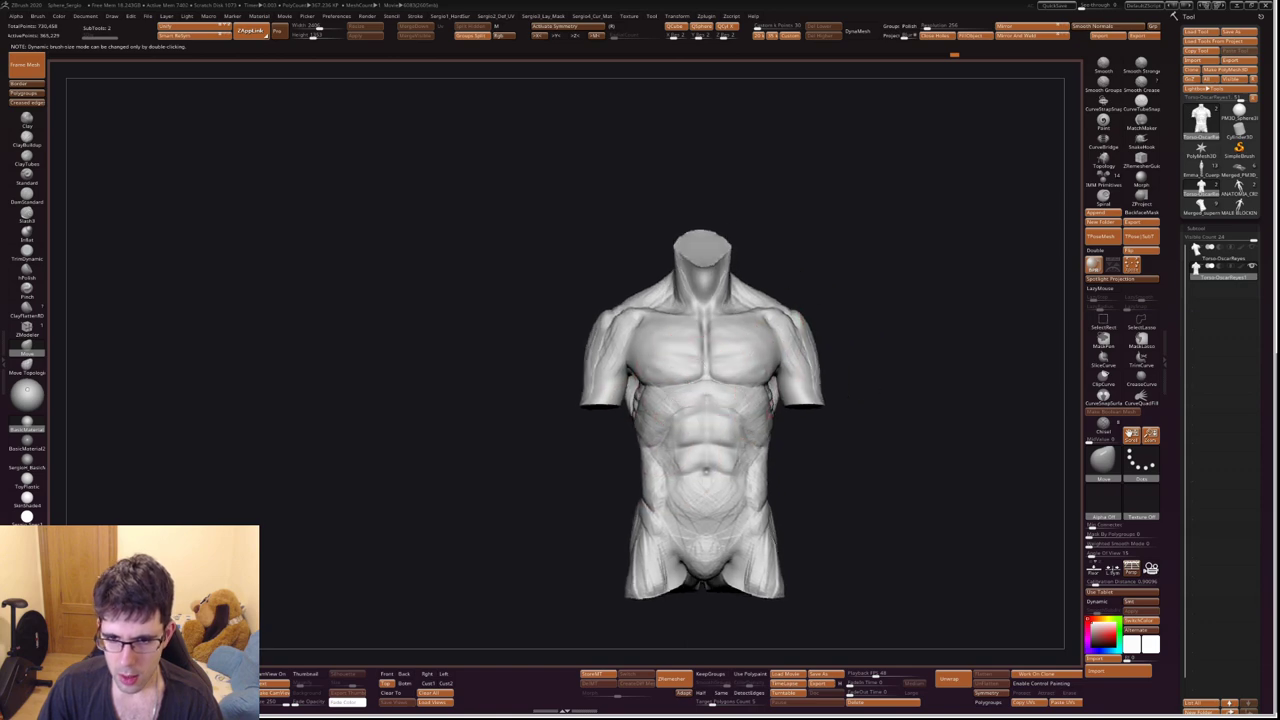
{"action": "left_click_drag", "start_coordinate": [900, 400], "coordinate": [665, 384]}
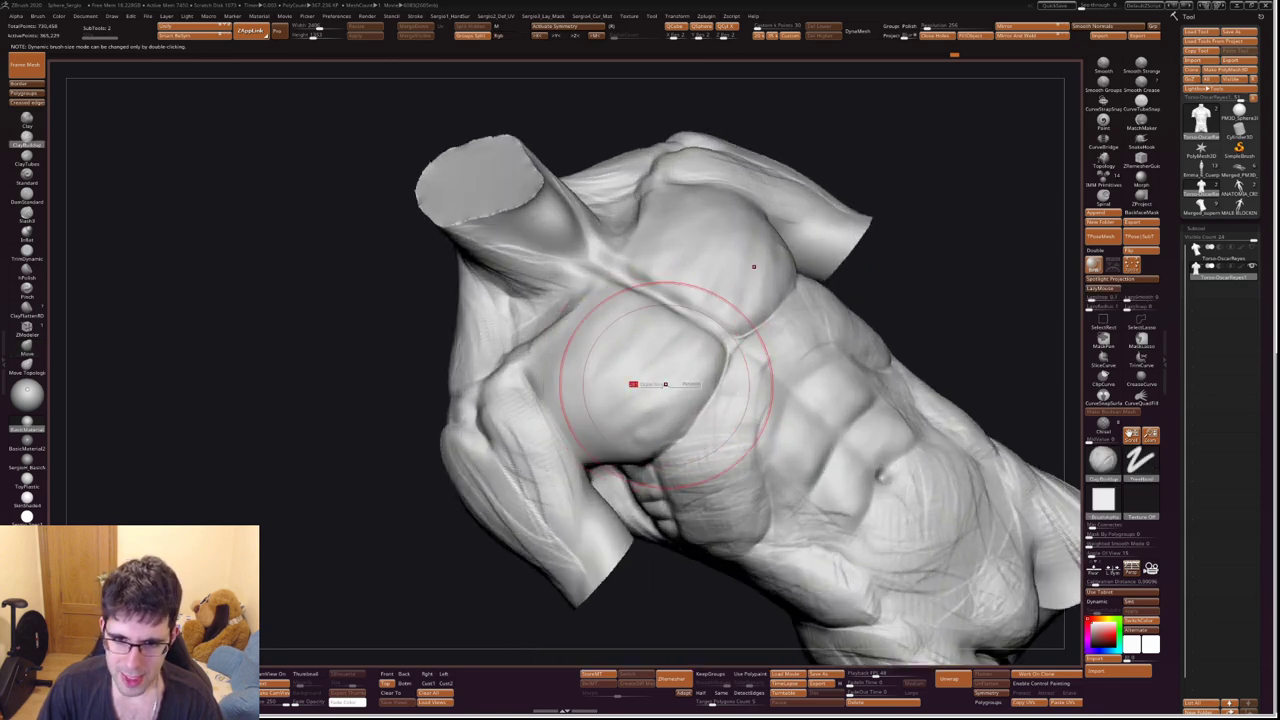
Refine the ribcage below the pectoral with clay strokes, ending on a straight front view.
{"action": "right_click_drag", "start_coordinate": [665, 384], "coordinate": [670, 372]}
{"action": "key", "text": "space"}
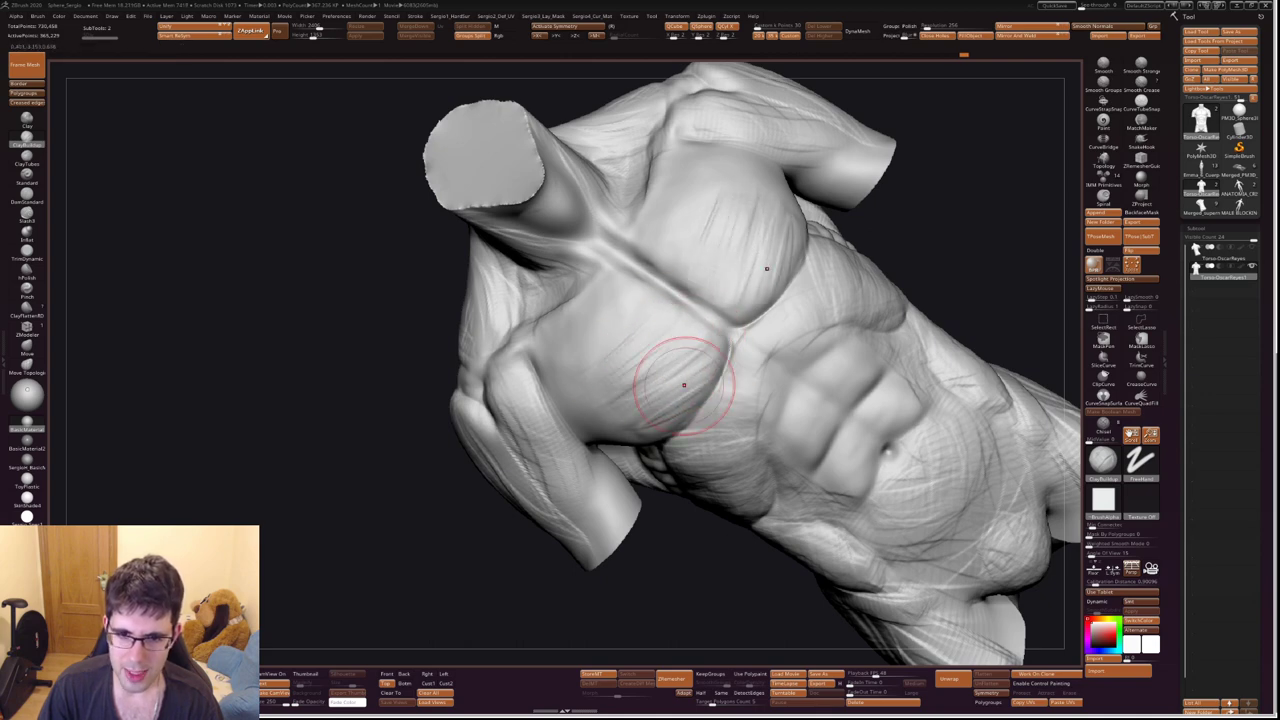
{"action": "right_click_drag", "start_coordinate": [684, 384], "coordinate": [637, 426]}
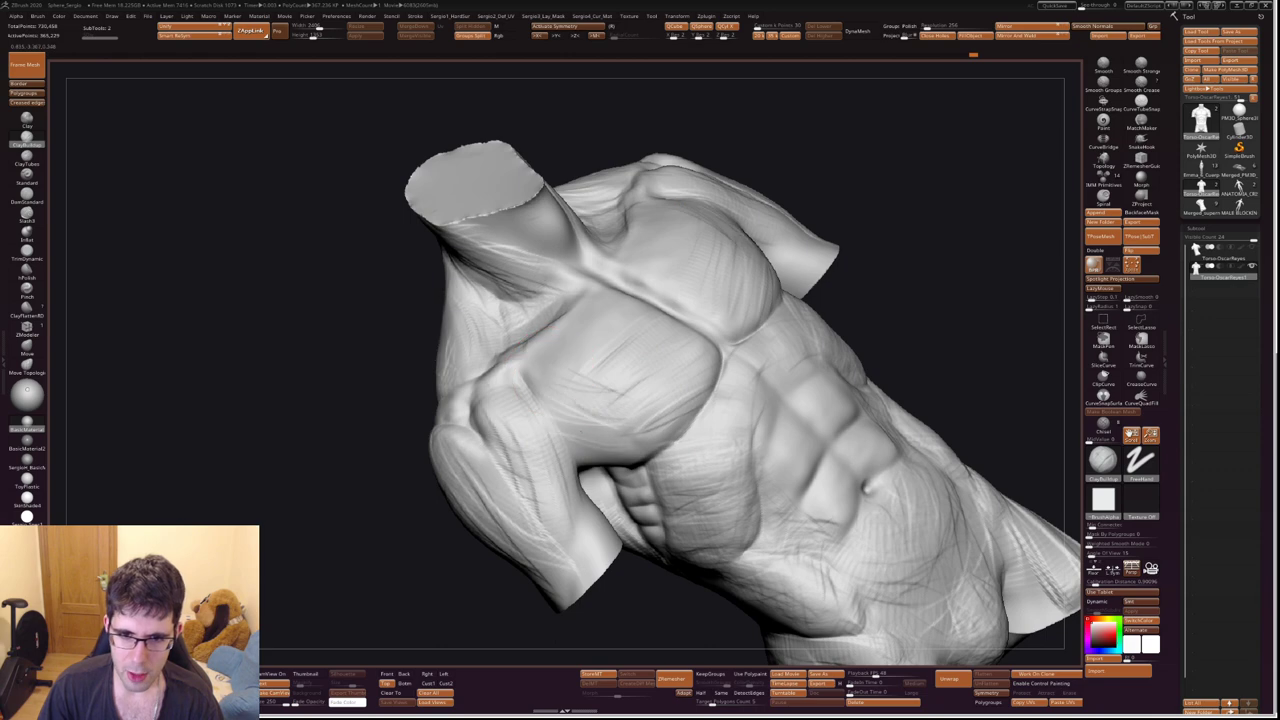
{"action": "right_click_drag", "start_coordinate": [666, 337], "coordinate": [634, 398]}
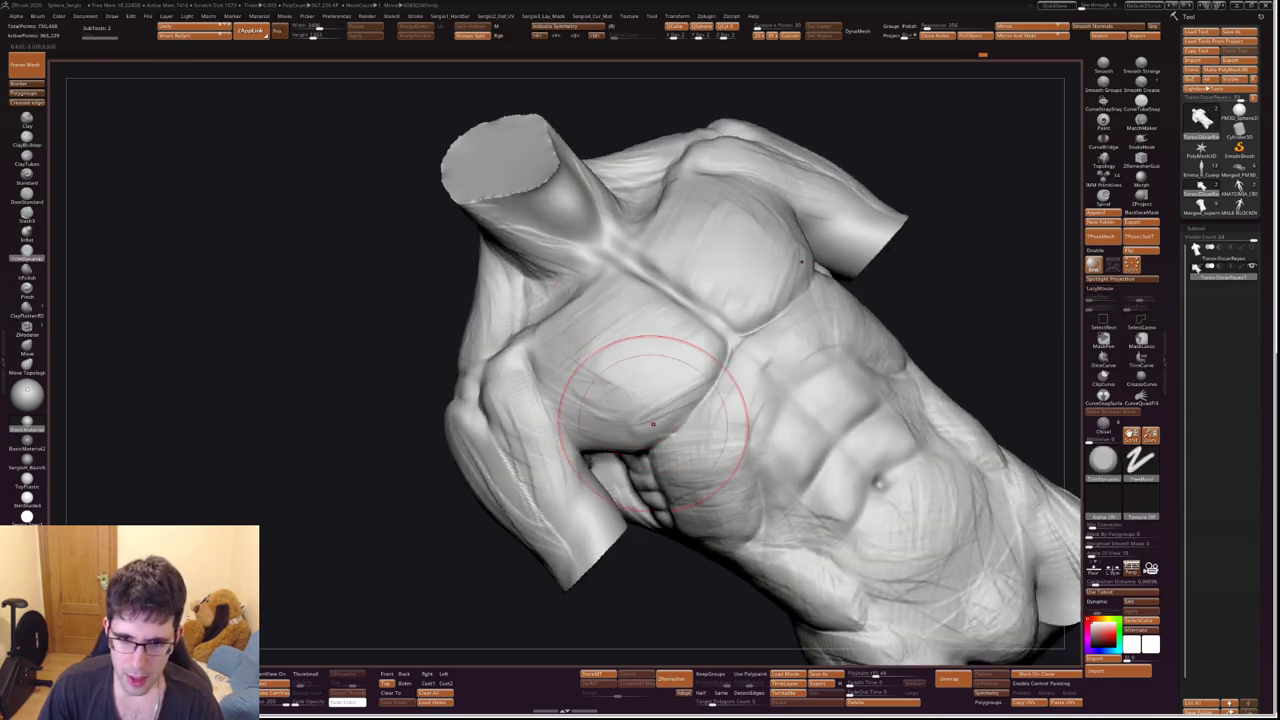
{"action": "key", "text": "ctrl"}
{"action": "mouse_move", "coordinate": [635, 405]}
{"action": "right_mouse_down"}
{"action": "mouse_move", "coordinate": [614, 400]}
{"action": "mouse_move", "coordinate": [614, 423]}
{"action": "mouse_move", "coordinate": [702, 406]}
{"action": "mouse_move", "coordinate": [697, 420]}
{"action": "mouse_move", "coordinate": [730, 380]}
{"action": "mouse_move", "coordinate": [706, 389]}
{"action": "right_mouse_up"}
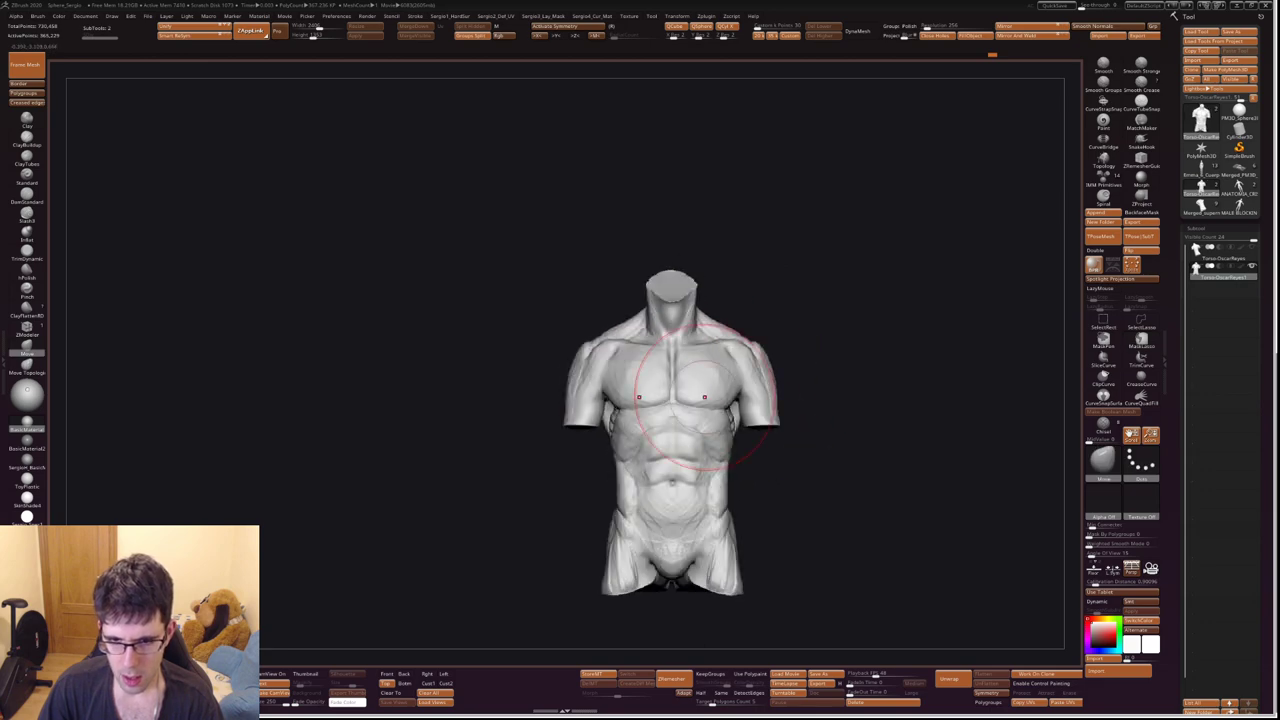
Frame the chest large, toggling between DamStandard and ClayBuildup.
{"action": "right_click_drag", "start_coordinate": [810, 380], "coordinate": [700, 390]}
{"action": "key", "text": "b"}
{"action": "key", "text": "d"}
{"action": "key", "text": "s"}
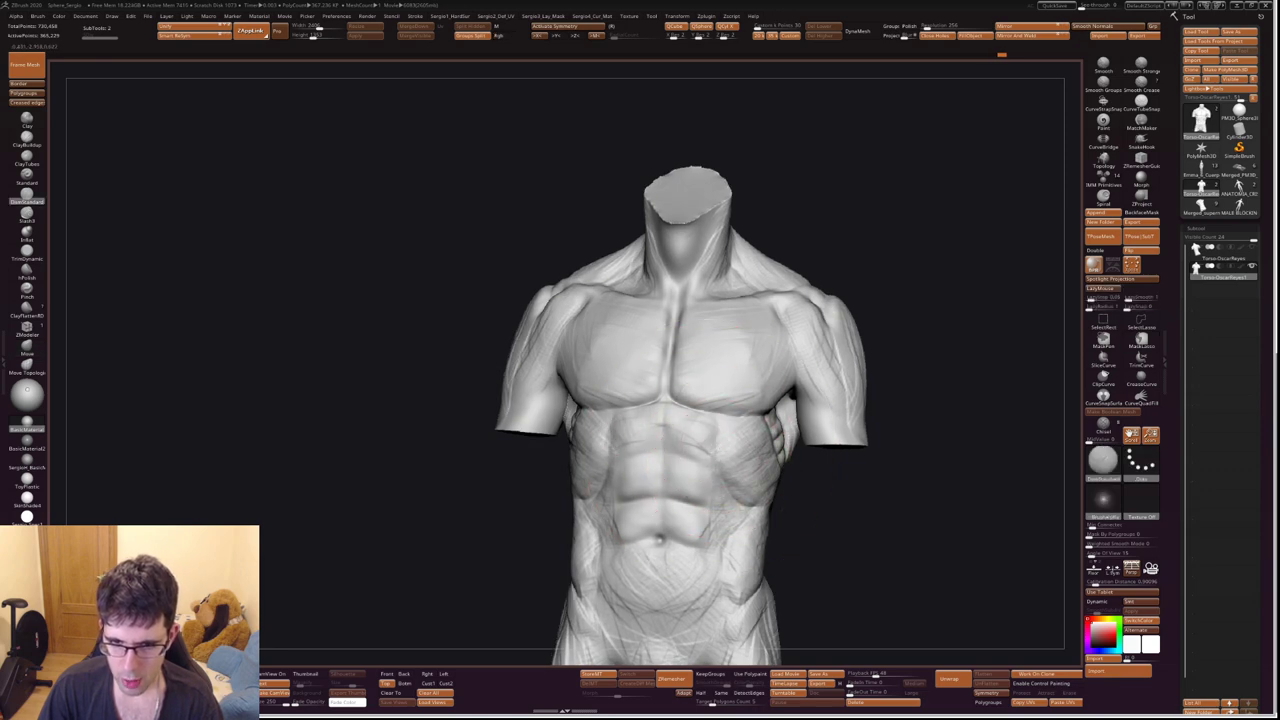
{"action": "key", "text": "b"}
{"action": "key", "text": "c"}
{"action": "key", "text": "b"}
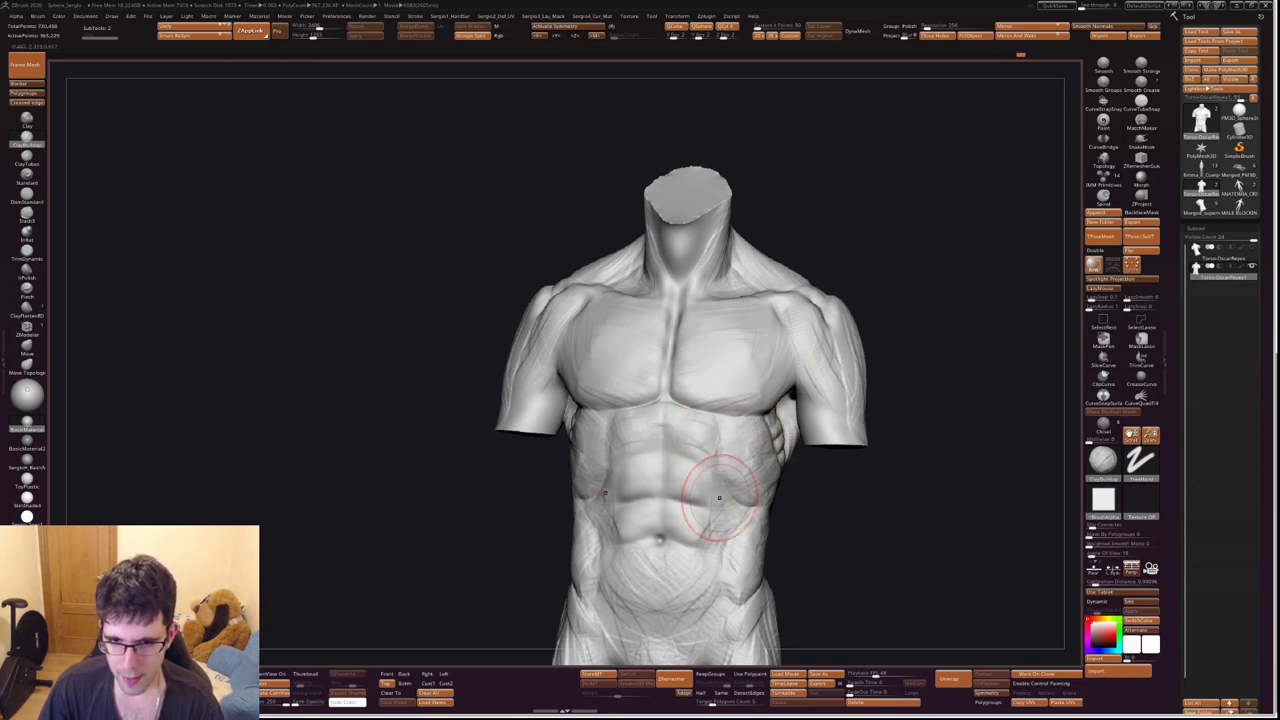
{"action": "right_click_drag", "start_coordinate": [719, 497], "coordinate": [659, 430]}
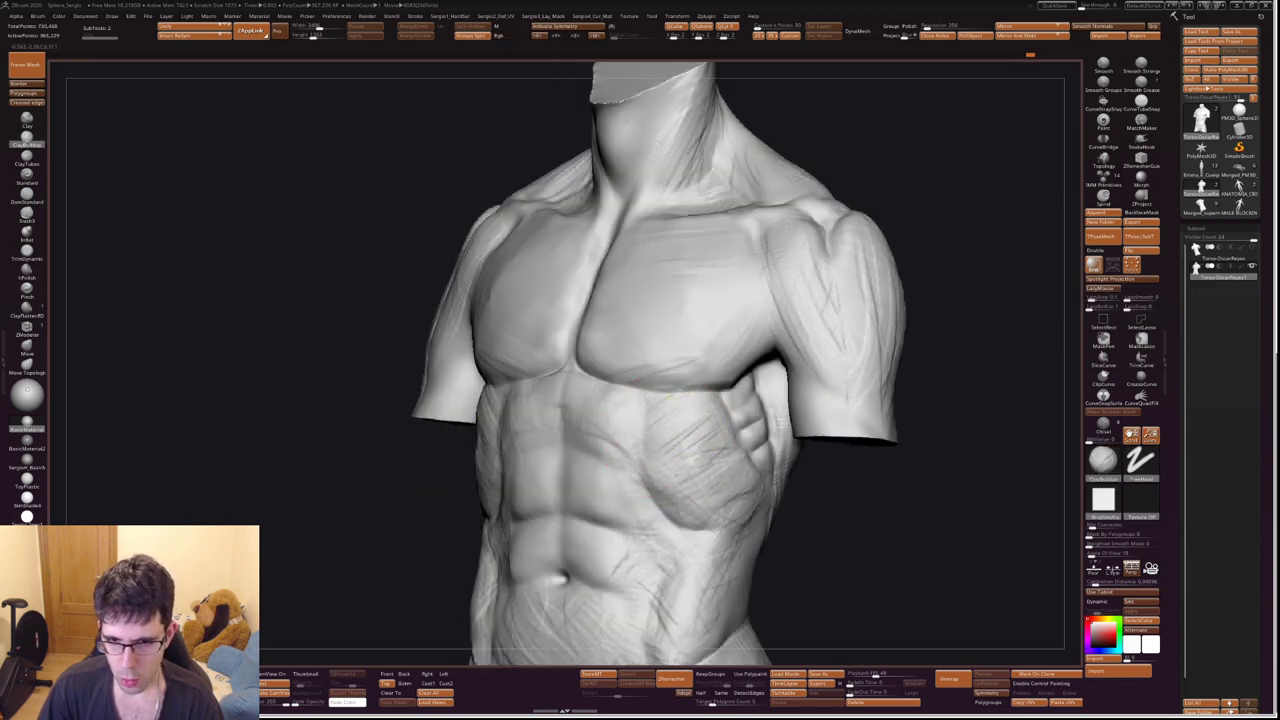
Carve DamStandard grooves along the right serratus and oblique, then return to ClayBuildup.
{"action": "key", "text": "b"}
{"action": "key", "text": "d"}
{"action": "key", "text": "s"}
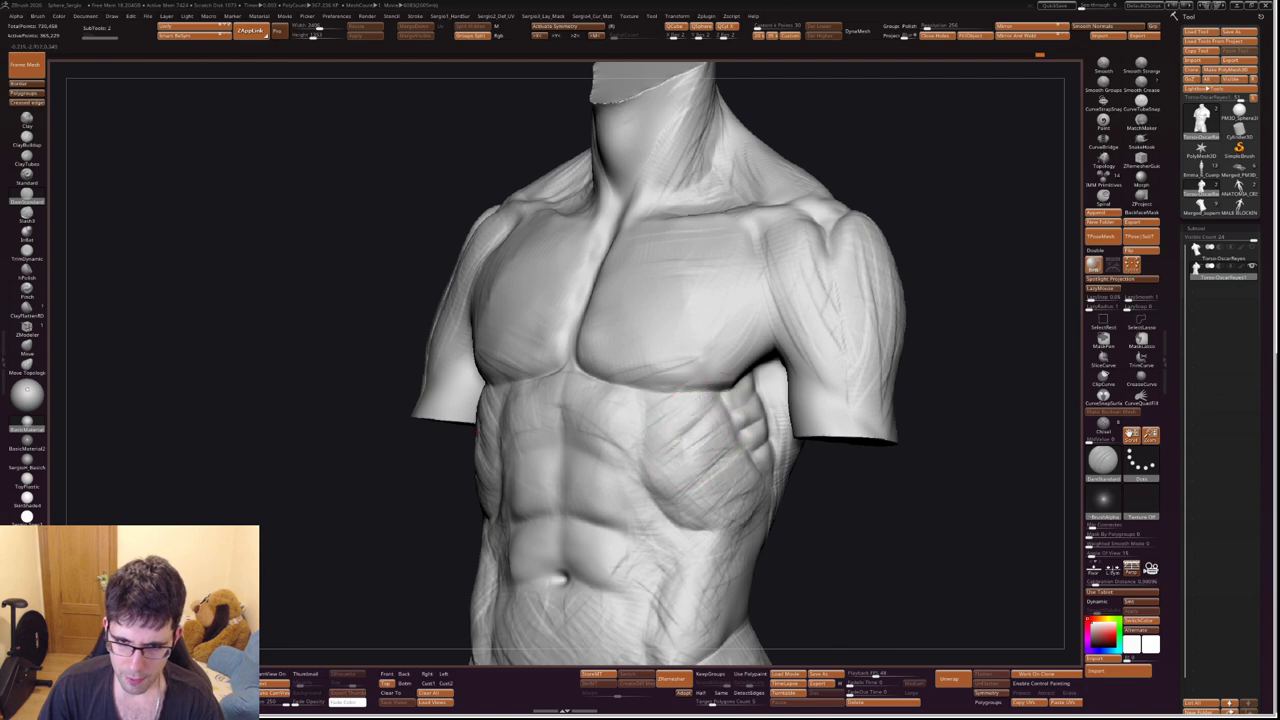
{"action": "left_click_drag", "start_coordinate": [755, 400], "coordinate": [677, 534]}
{"action": "mouse_move", "coordinate": [686, 586]}
{"action": "left_mouse_down"}
{"action": "mouse_move", "coordinate": [716, 500]}
{"action": "mouse_move", "coordinate": [700, 508]}
{"action": "left_mouse_up"}
{"action": "key", "text": "b"}
{"action": "key", "text": "c"}
{"action": "key", "text": "b"}
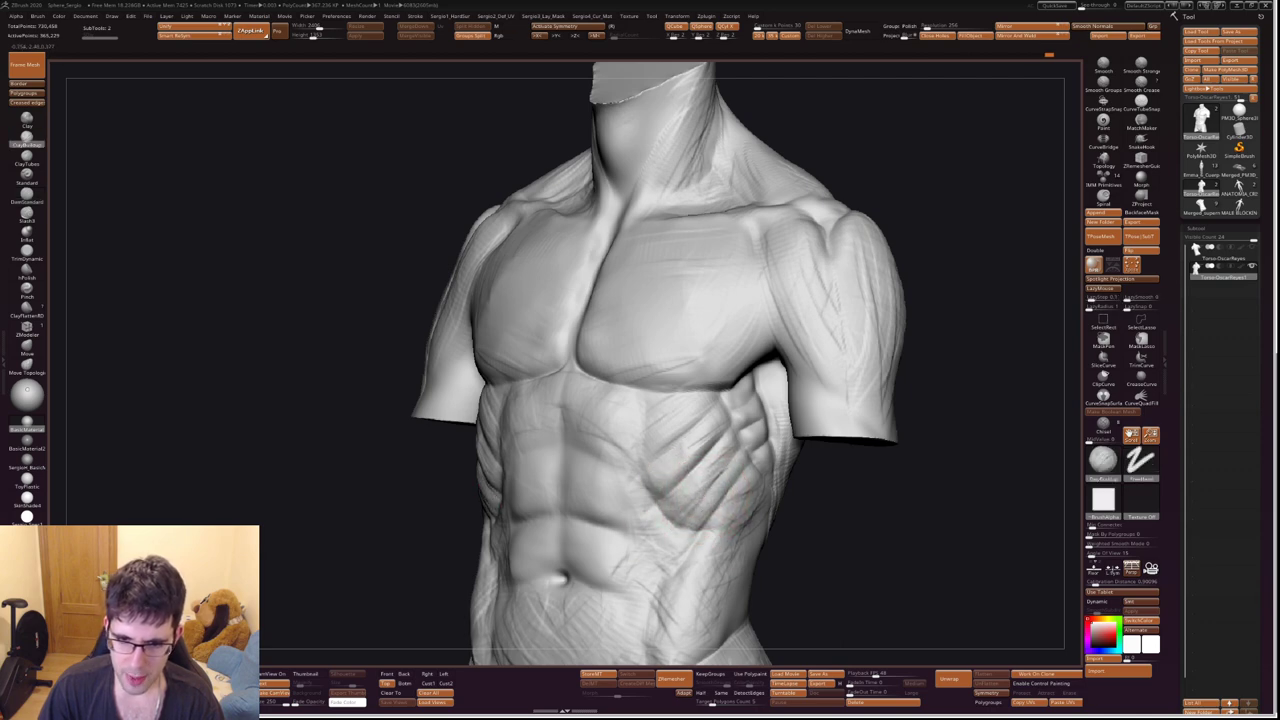
{"action": "mouse_move", "coordinate": [705, 434]}
{"action": "right_mouse_down"}
{"action": "mouse_move", "coordinate": [686, 457]}
{"action": "mouse_move", "coordinate": [722, 415]}
{"action": "right_mouse_up"}
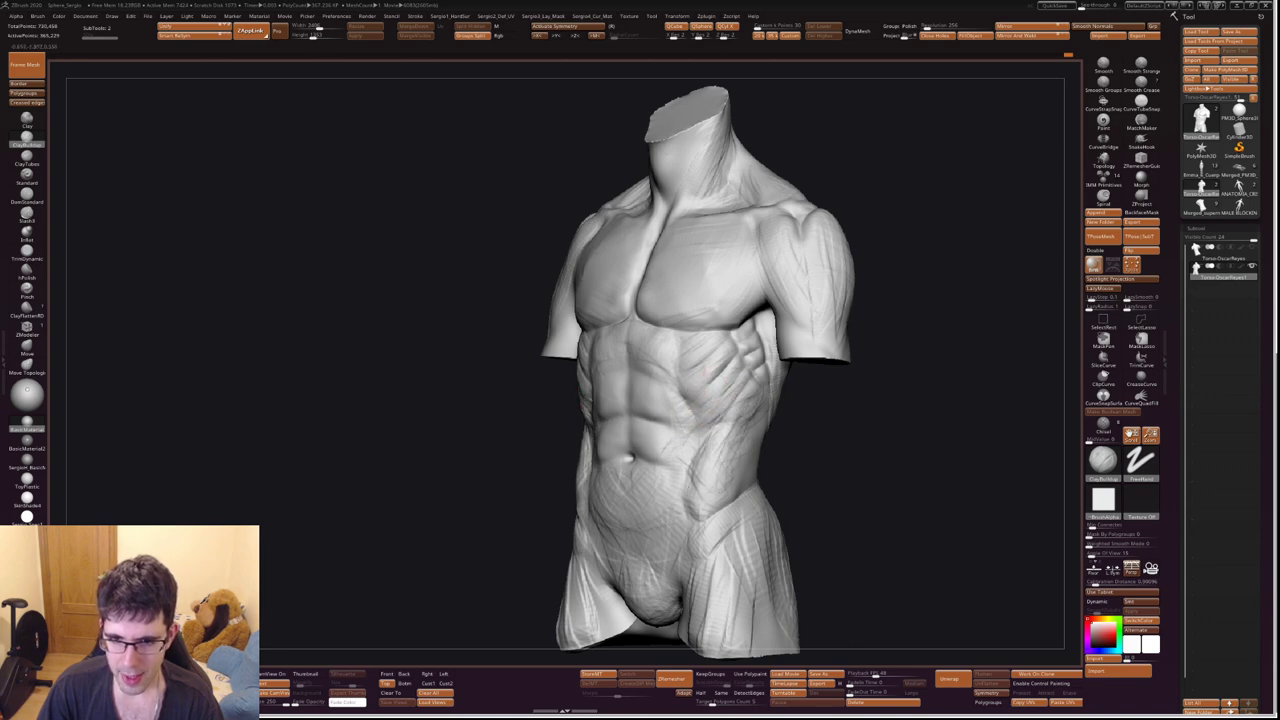
Select the Move brush (B-M-V), snap to front, zoom out and orbit to the back.
{"action": "key", "text": "b"}
{"action": "key", "text": "m"}
{"action": "key", "text": "v"}
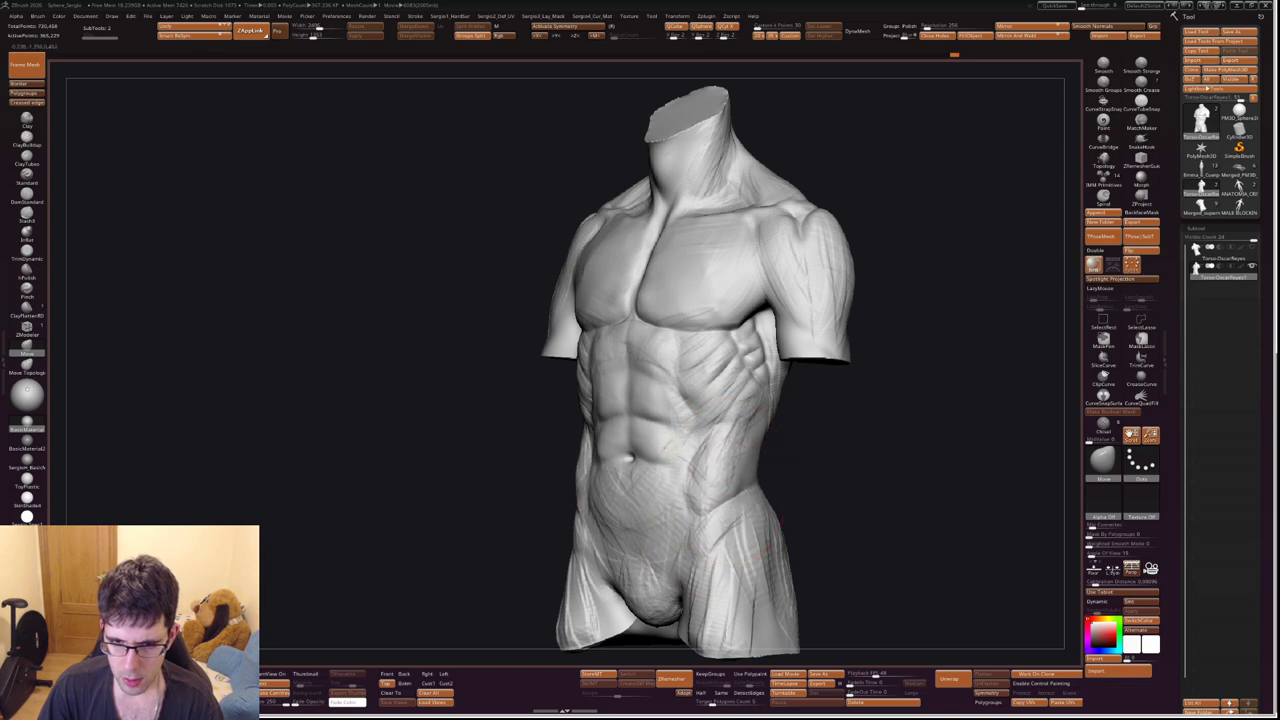
{"action": "left_click_drag", "start_coordinate": [659, 497], "coordinate": [728, 528], "text": "shift"}
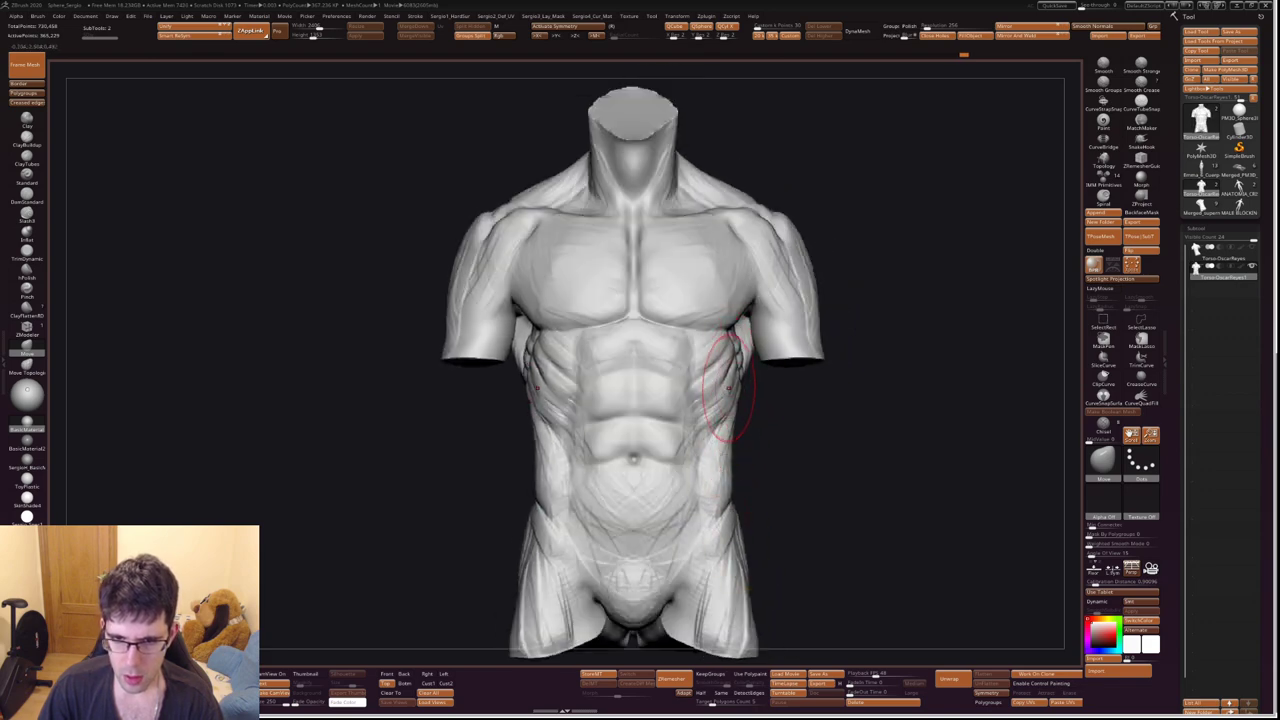
{"action": "scroll", "coordinate": [730, 388], "scroll_direction": "down", "scroll_amount": 3}
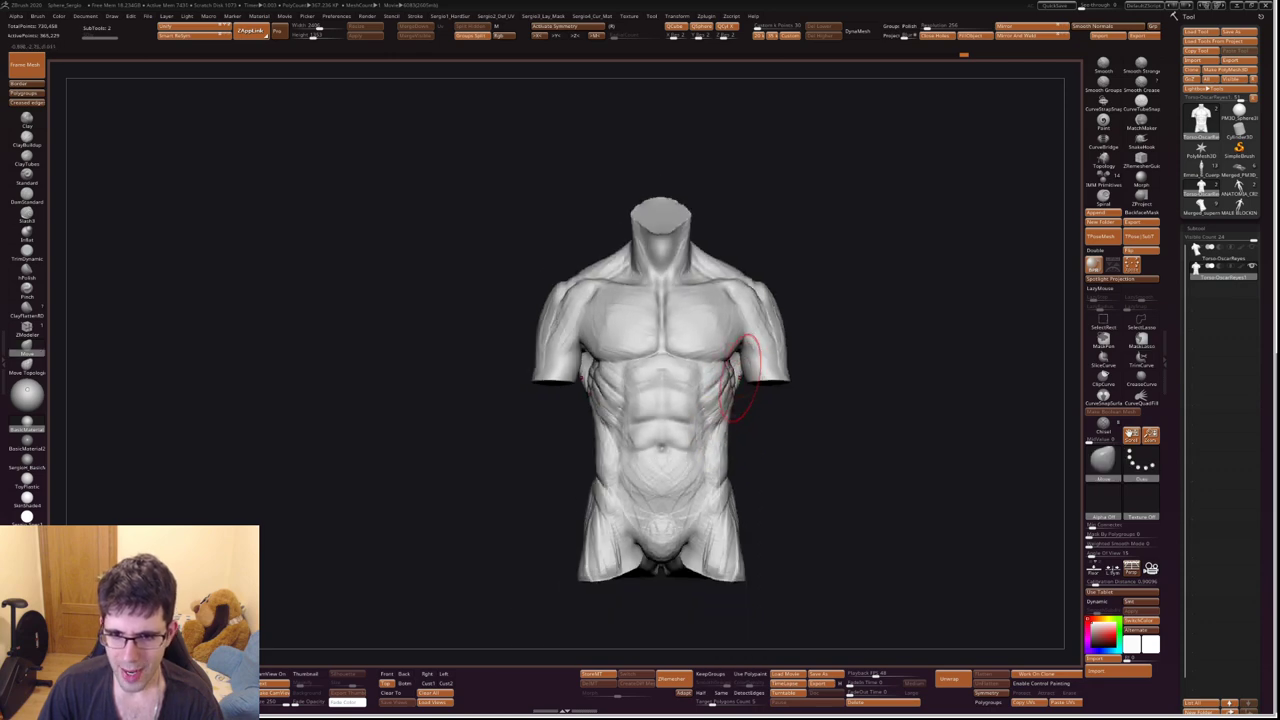
{"action": "mouse_move", "coordinate": [726, 370]}
{"action": "left_mouse_down"}
{"action": "mouse_move", "coordinate": [600, 375]}
{"action": "mouse_move", "coordinate": [640, 470]}
{"action": "left_mouse_up"}
{"action": "scroll", "coordinate": [650, 470], "scroll_direction": "down", "scroll_amount": 3}
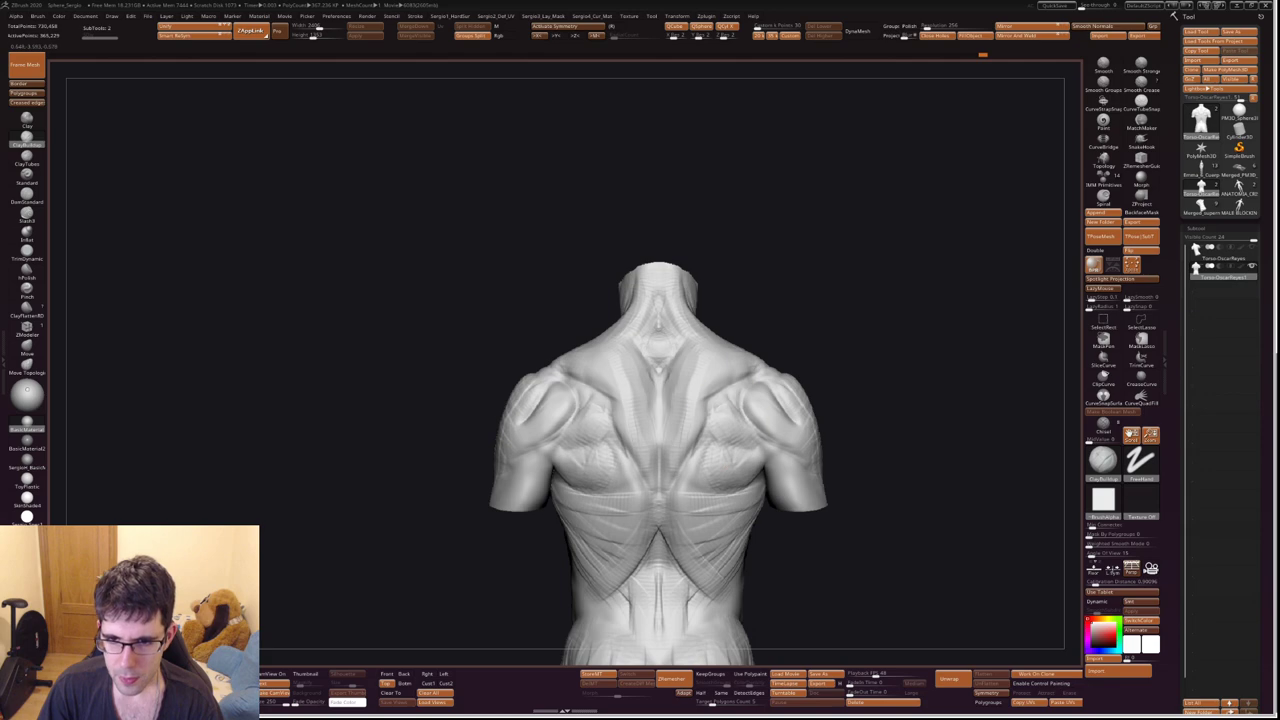
Turn the torso to a front view, refit it, and turn on Polyframe.
{"action": "mouse_move", "coordinate": [658, 358]}
{"action": "right_mouse_down"}
{"action": "mouse_move", "coordinate": [700, 418]}
{"action": "mouse_move", "coordinate": [634, 406]}
{"action": "right_mouse_up"}
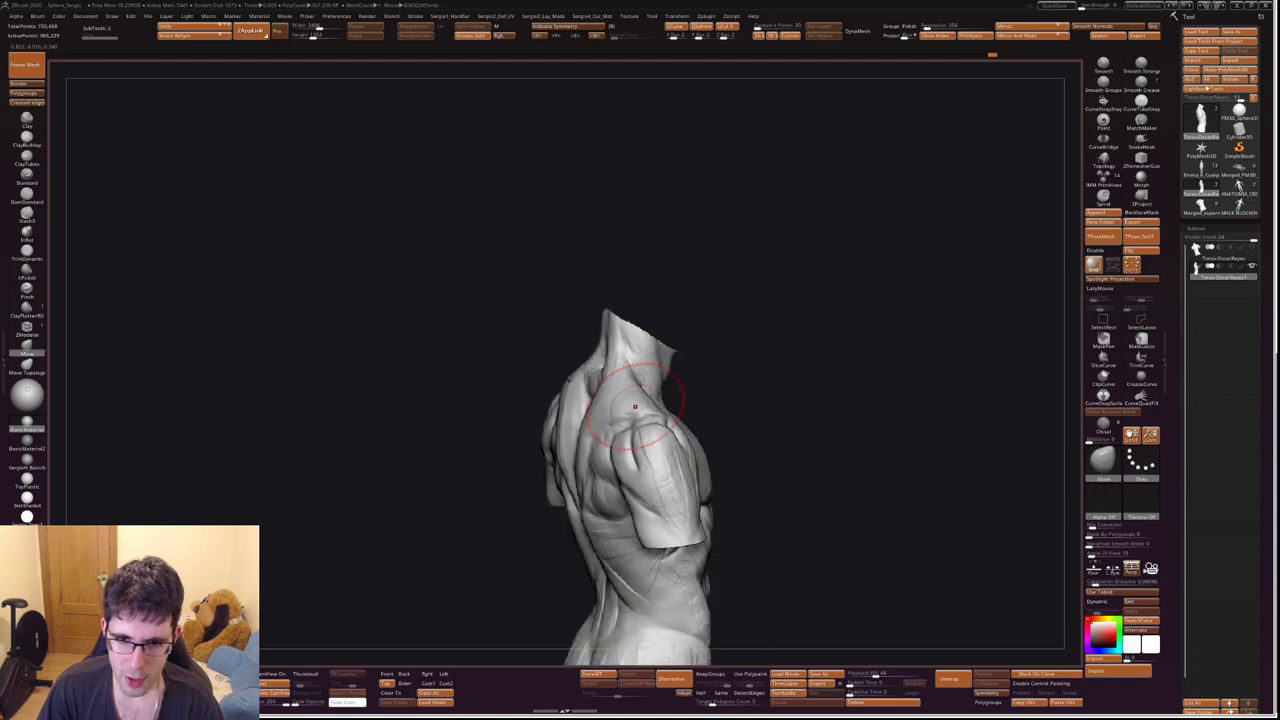
{"action": "right_click_drag", "start_coordinate": [590, 390], "coordinate": [649, 387]}
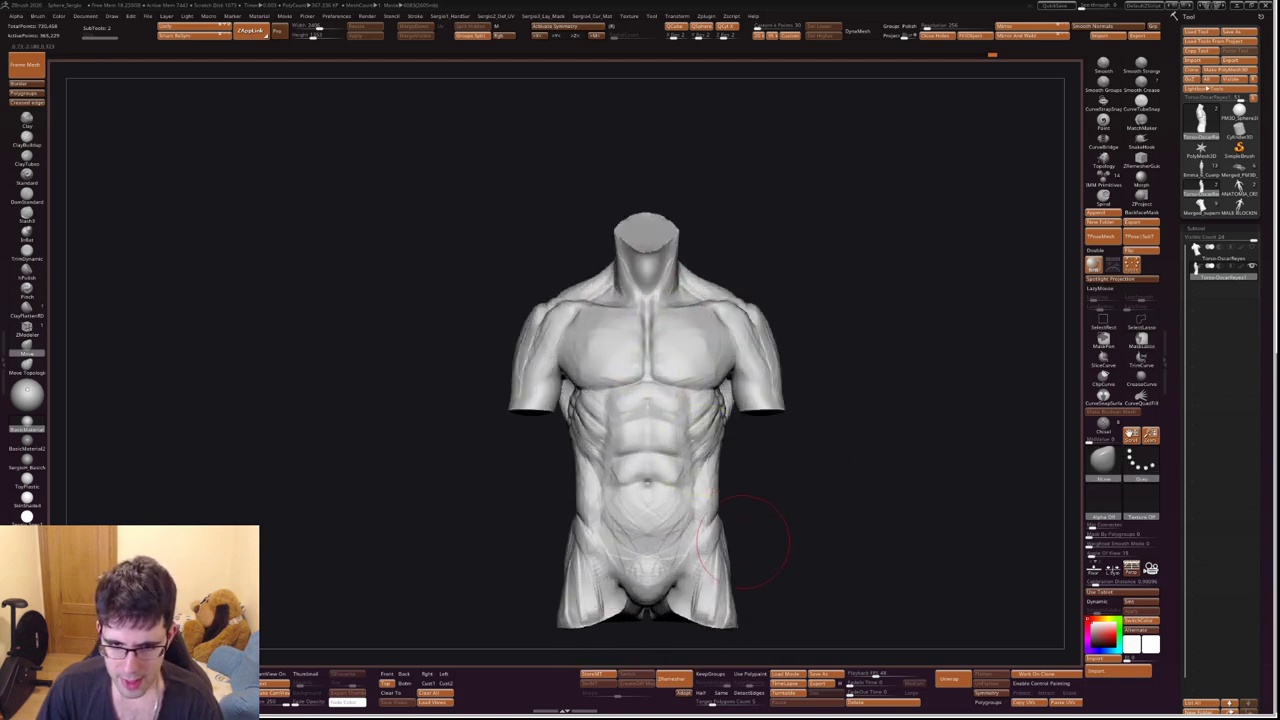
{"action": "mouse_move", "coordinate": [649, 385]}
{"action": "right_mouse_down", "text": "ctrl"}
{"action": "mouse_move", "coordinate": [715, 530]}
{"action": "mouse_move", "coordinate": [735, 540]}
{"action": "mouse_move", "coordinate": [714, 457]}
{"action": "mouse_move", "coordinate": [733, 495]}
{"action": "right_mouse_up", "text": "ctrl"}
{"action": "key", "text": "f"}
{"action": "key", "text": "shift+f"}
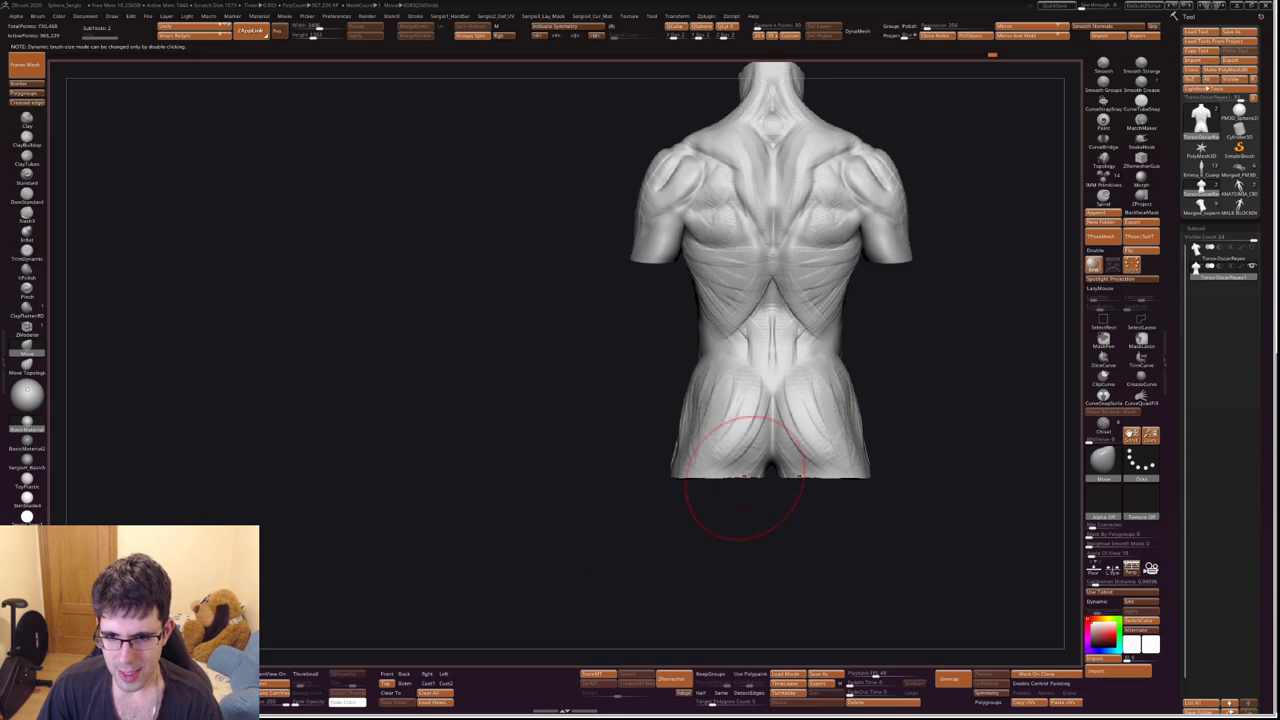
Select DamStandard and frame the groin and hip area from below.
{"action": "key", "text": "b"}
{"action": "key", "text": "d"}
{"action": "key", "text": "s"}
{"action": "mouse_move", "coordinate": [782, 450]}
{"action": "right_mouse_down"}
{"action": "mouse_move", "coordinate": [790, 472]}
{"action": "mouse_move", "coordinate": [820, 480]}
{"action": "mouse_move", "coordinate": [786, 500]}
{"action": "mouse_move", "coordinate": [770, 485]}
{"action": "right_mouse_up"}
{"action": "mouse_move", "coordinate": [858, 420]}
{"action": "right_mouse_down", "text": "alt"}
{"action": "mouse_move", "coordinate": [805, 450]}
{"action": "mouse_move", "coordinate": [820, 458]}
{"action": "mouse_move", "coordinate": [710, 422]}
{"action": "right_mouse_up", "text": "alt"}
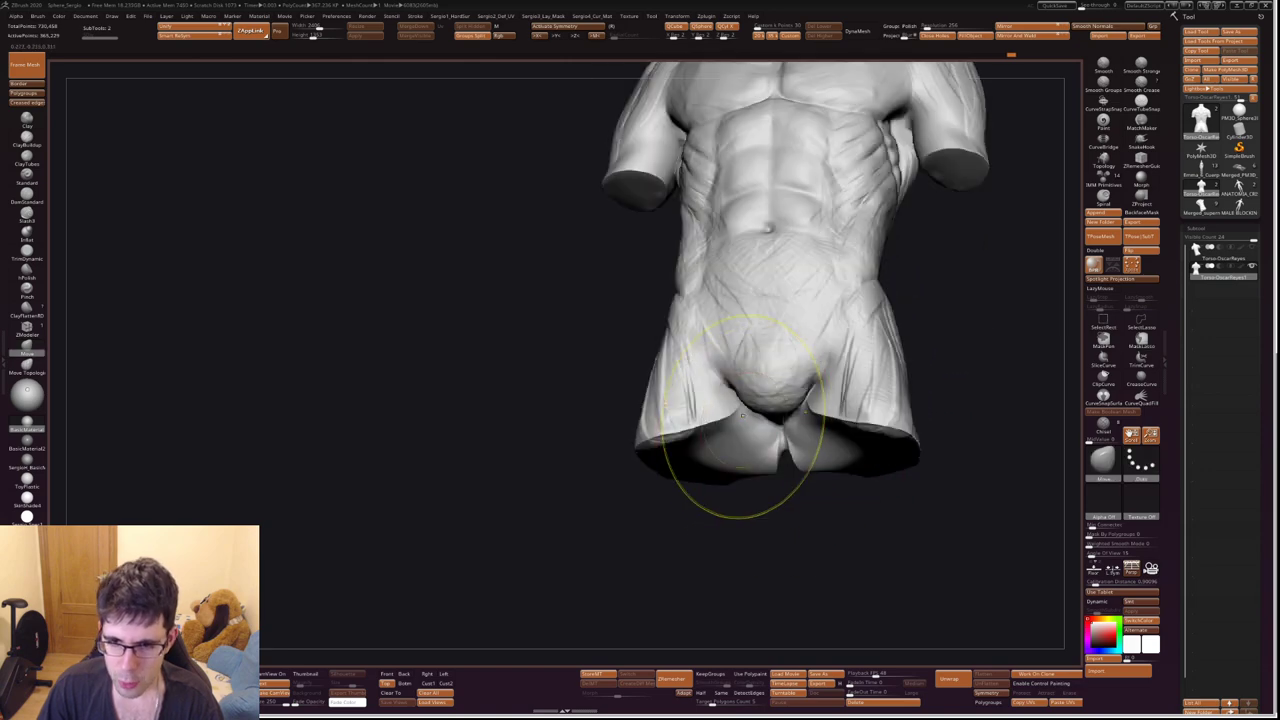
Flatten the groin bulge's underside with TrimDynamic and carve symmetric crease lines on both hips.
{"action": "key", "text": "b"}
{"action": "key", "text": "t"}
{"action": "key", "text": "d"}
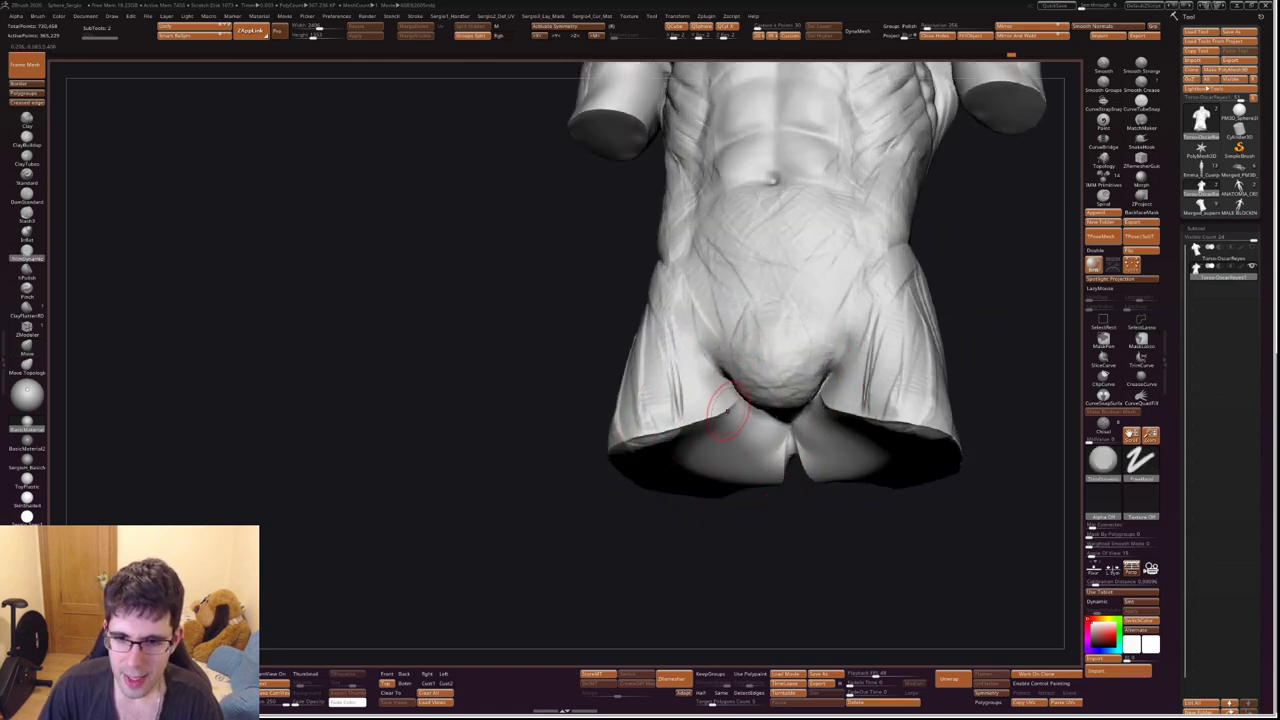
{"action": "right_click_drag", "start_coordinate": [743, 428], "coordinate": [771, 371]}
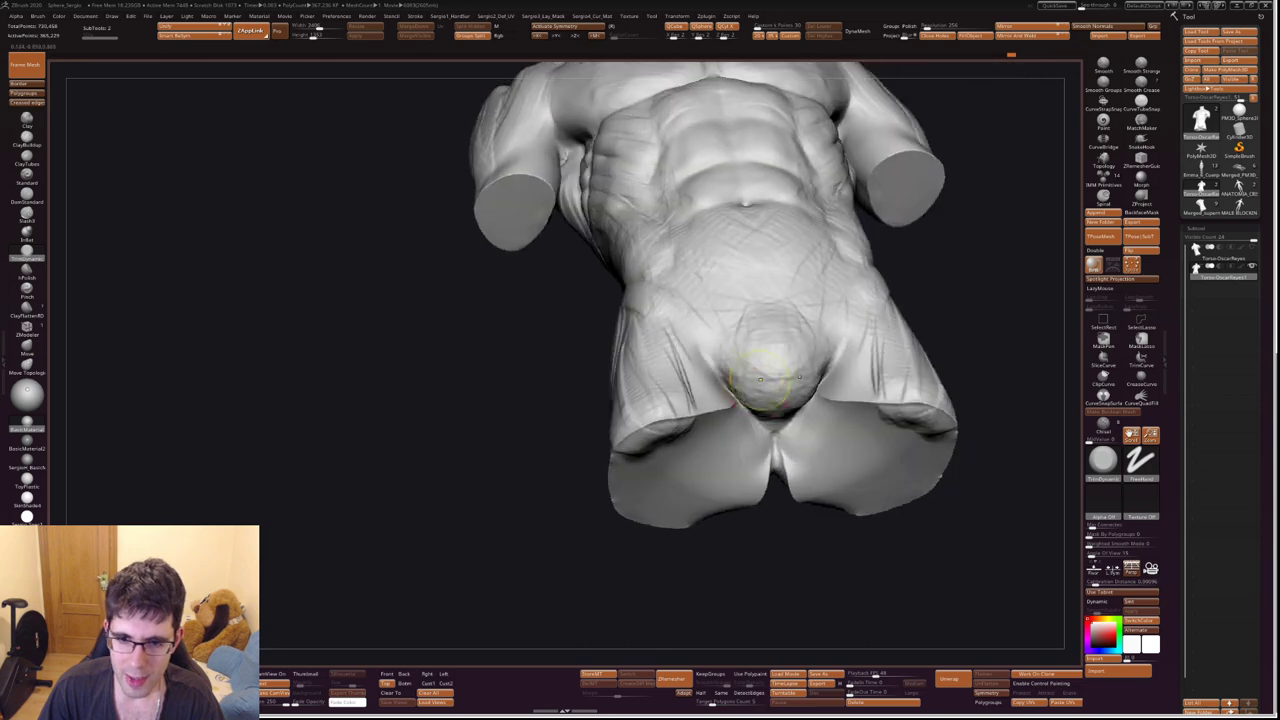
{"action": "mouse_move", "coordinate": [726, 348]}
{"action": "left_mouse_down"}
{"action": "mouse_move", "coordinate": [760, 405]}
{"action": "mouse_move", "coordinate": [731, 361]}
{"action": "left_mouse_up"}
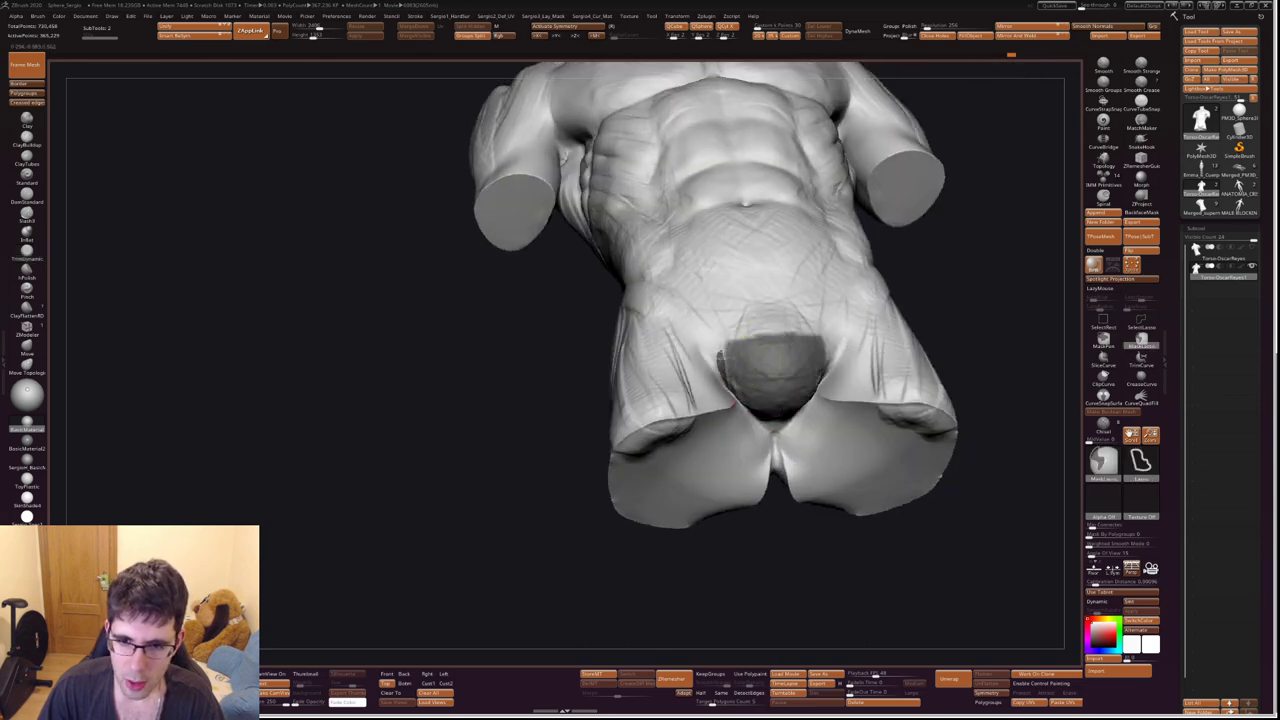
{"action": "mouse_move", "coordinate": [731, 405]}
{"action": "left_mouse_down"}
{"action": "mouse_move", "coordinate": [745, 415]}
{"action": "mouse_move", "coordinate": [650, 430]}
{"action": "left_mouse_up"}
{"action": "left_click_drag", "start_coordinate": [700, 386], "coordinate": [757, 457]}
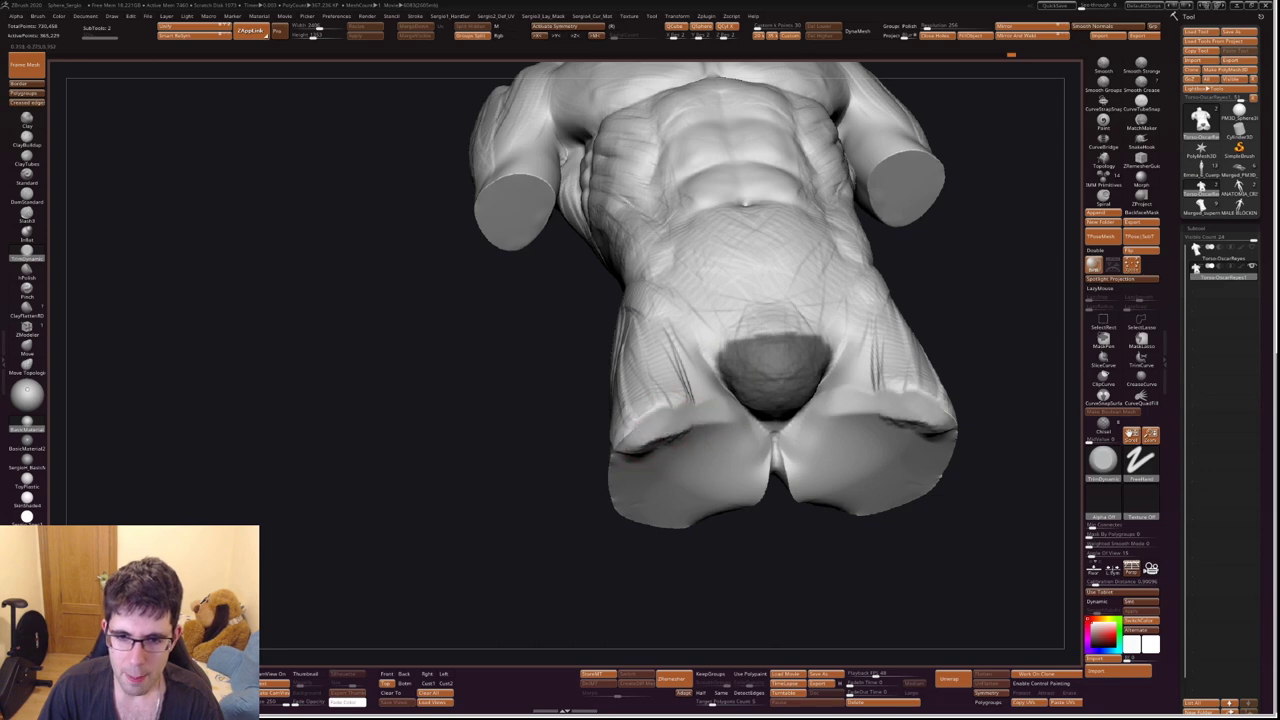
{"action": "left_click_drag", "start_coordinate": [560, 580], "coordinate": [480, 540]}
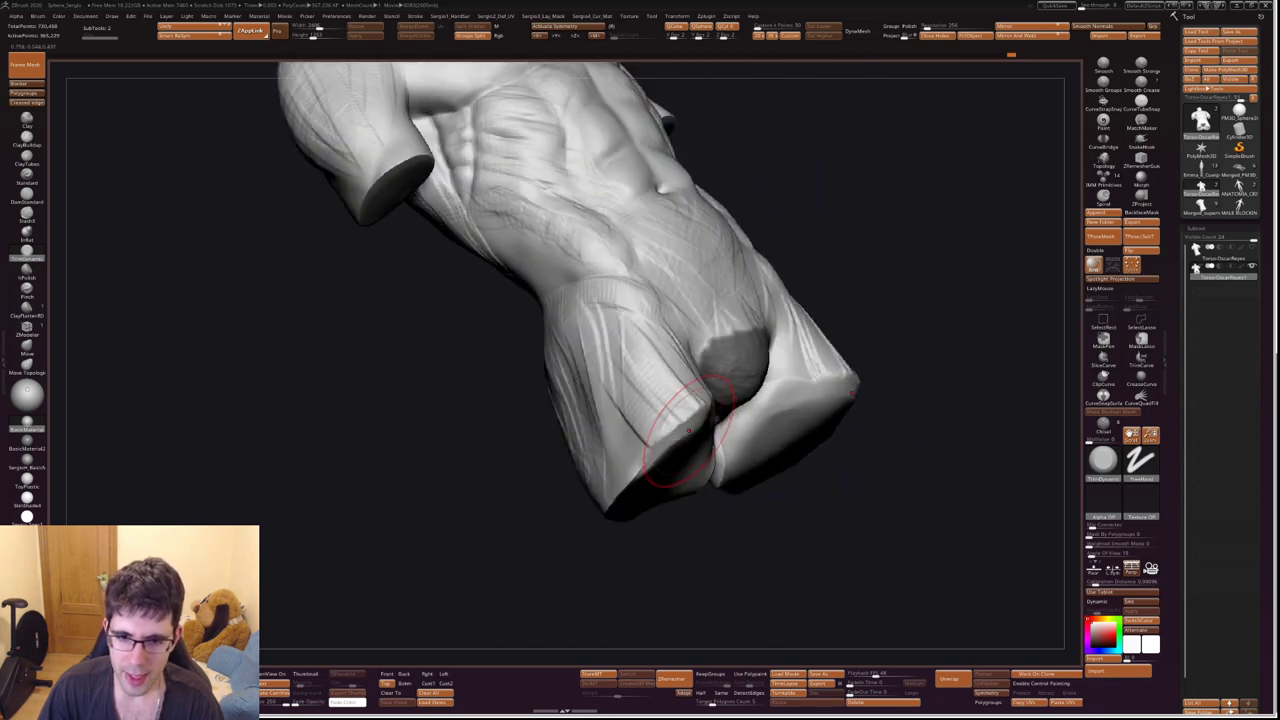
Sculpt down the thigh stump's front edge, return to front view, then reselect ClayBuildup.
{"action": "right_click_drag", "start_coordinate": [628, 471], "coordinate": [672, 398]}
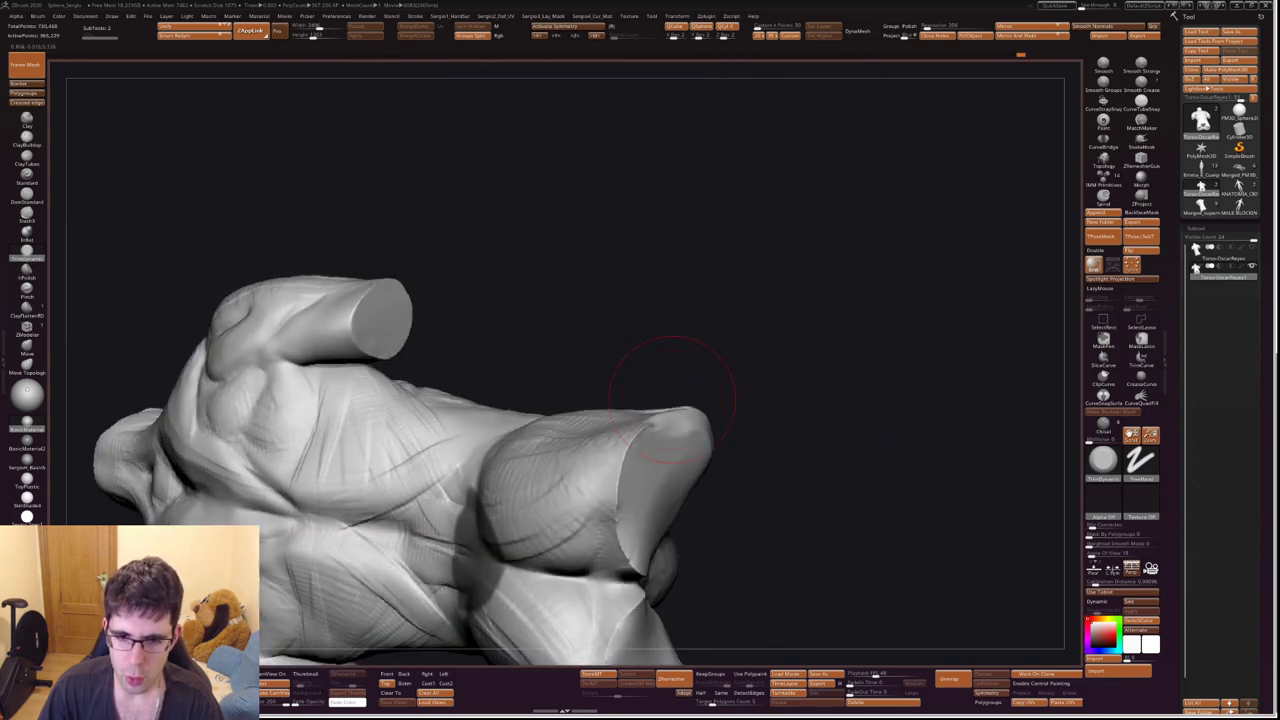
{"action": "left_click_drag", "start_coordinate": [654, 395], "coordinate": [632, 627]}
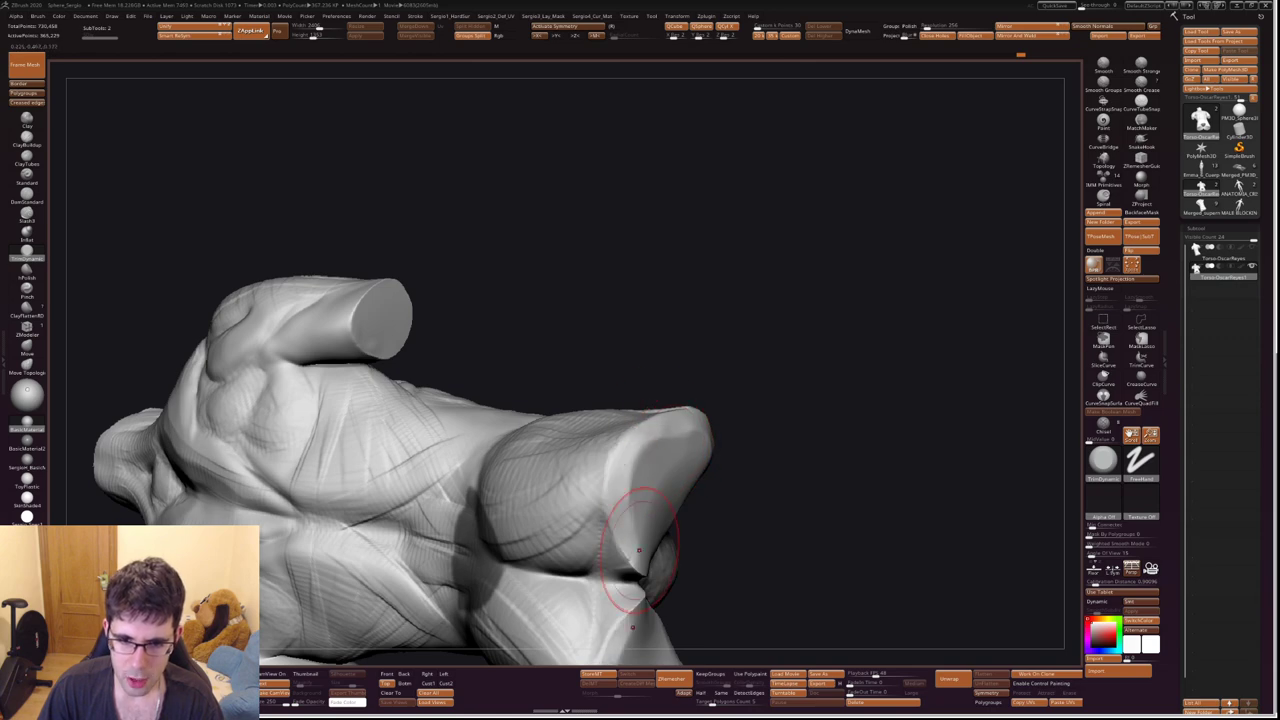
{"action": "right_click_drag", "start_coordinate": [638, 550], "coordinate": [650, 525]}
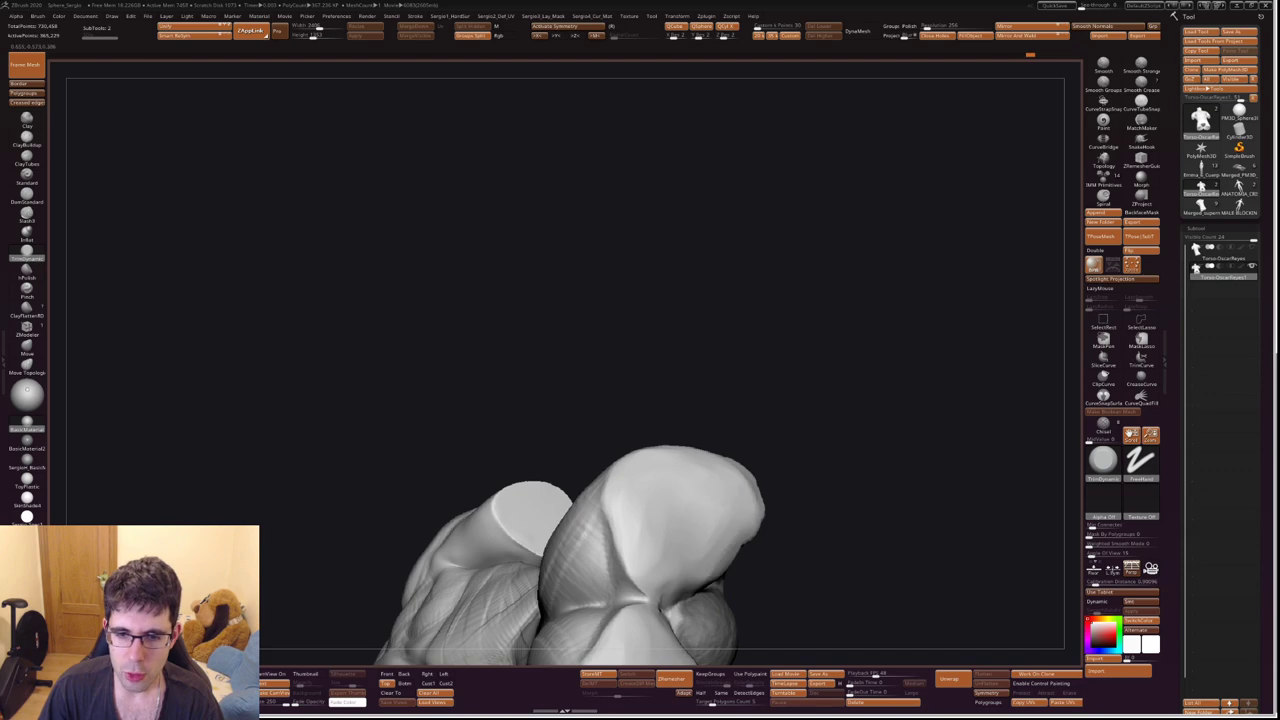
{"action": "mouse_move", "coordinate": [666, 529]}
{"action": "right_mouse_down"}
{"action": "mouse_move", "coordinate": [710, 575]}
{"action": "mouse_move", "coordinate": [757, 457]}
{"action": "mouse_move", "coordinate": [735, 490]}
{"action": "mouse_move", "coordinate": [780, 470]}
{"action": "mouse_move", "coordinate": [760, 440]}
{"action": "mouse_move", "coordinate": [684, 505]}
{"action": "right_mouse_up"}
{"action": "key", "text": "f"}
{"action": "key", "text": "shift"}
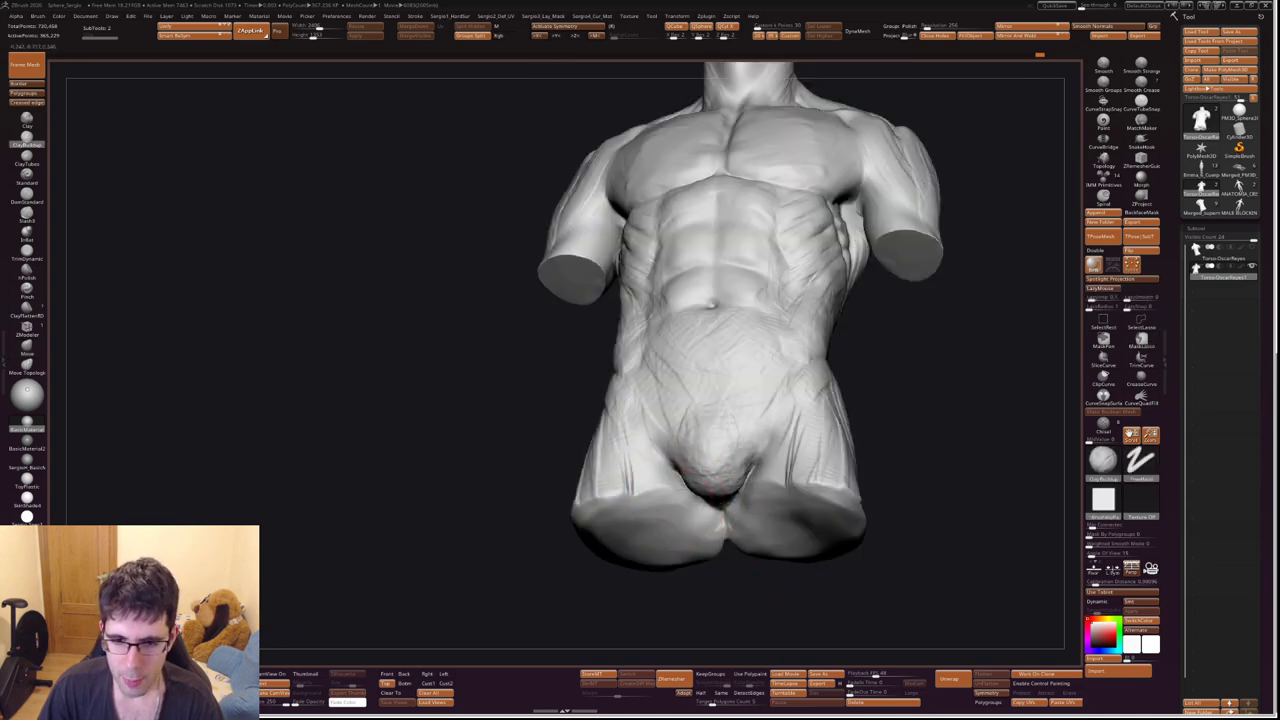
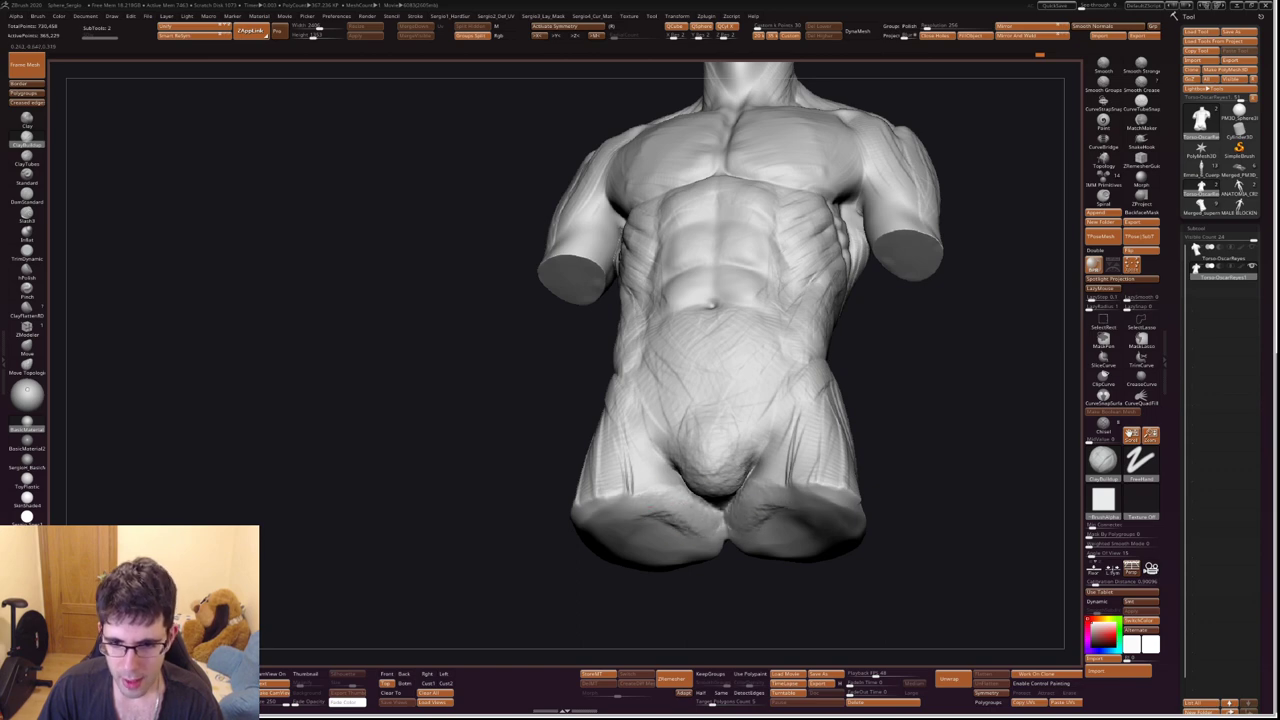
Orbit the torso to check the neck, profile and back, then select the ClayBuildup brush.
{"action": "mouse_move", "coordinate": [680, 540]}
{"action": "right_mouse_down"}
{"action": "mouse_move", "coordinate": [669, 515]}
{"action": "mouse_move", "coordinate": [690, 545]}
{"action": "right_mouse_up"}
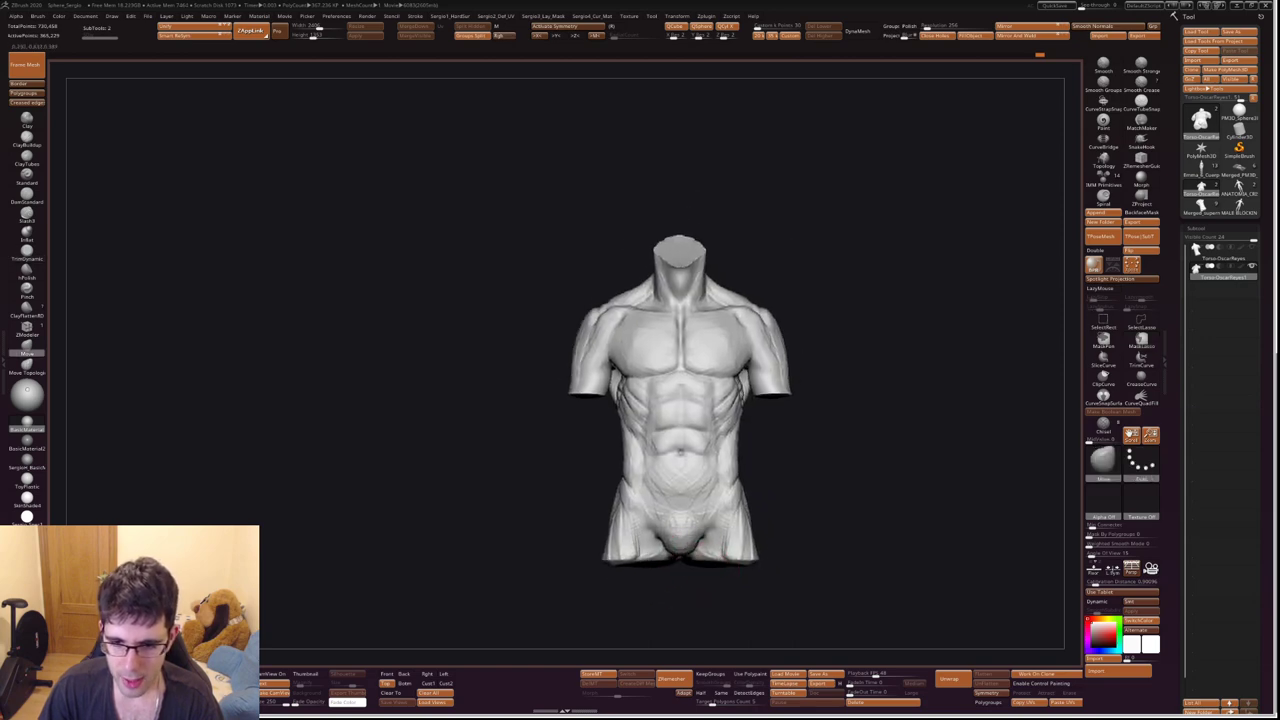
{"action": "right_click_drag", "start_coordinate": [680, 495], "coordinate": [768, 512], "text": "shift"}
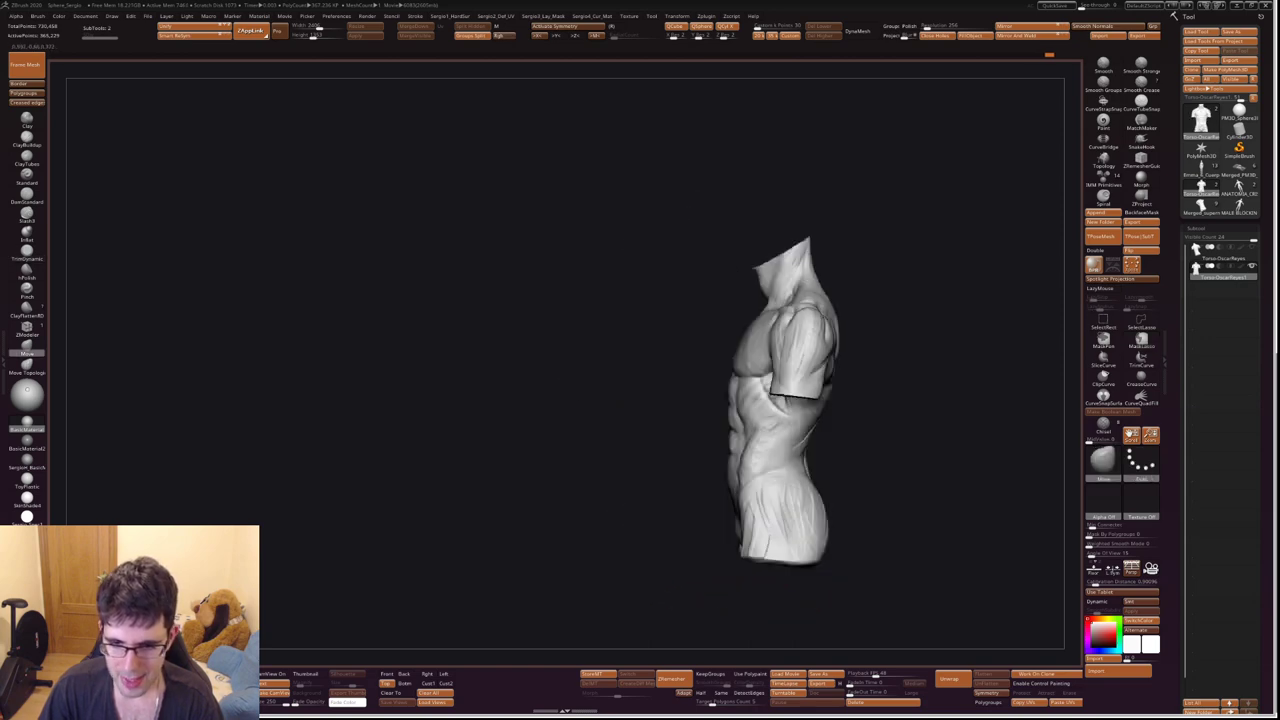
{"action": "mouse_move", "coordinate": [790, 555]}
{"action": "right_mouse_down", "text": "shift"}
{"action": "mouse_move", "coordinate": [785, 495]}
{"action": "mouse_move", "coordinate": [830, 511]}
{"action": "right_mouse_up", "text": "shift"}
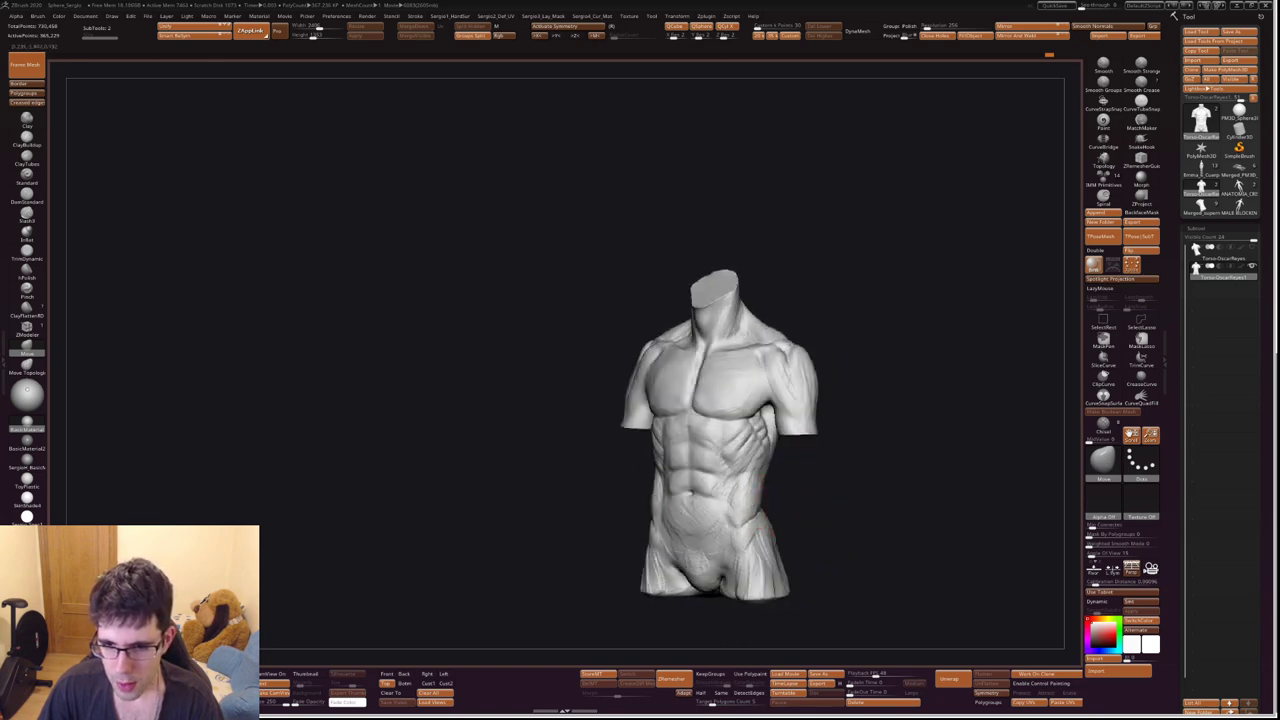
{"action": "right_click_drag", "start_coordinate": [700, 527], "coordinate": [785, 527]}
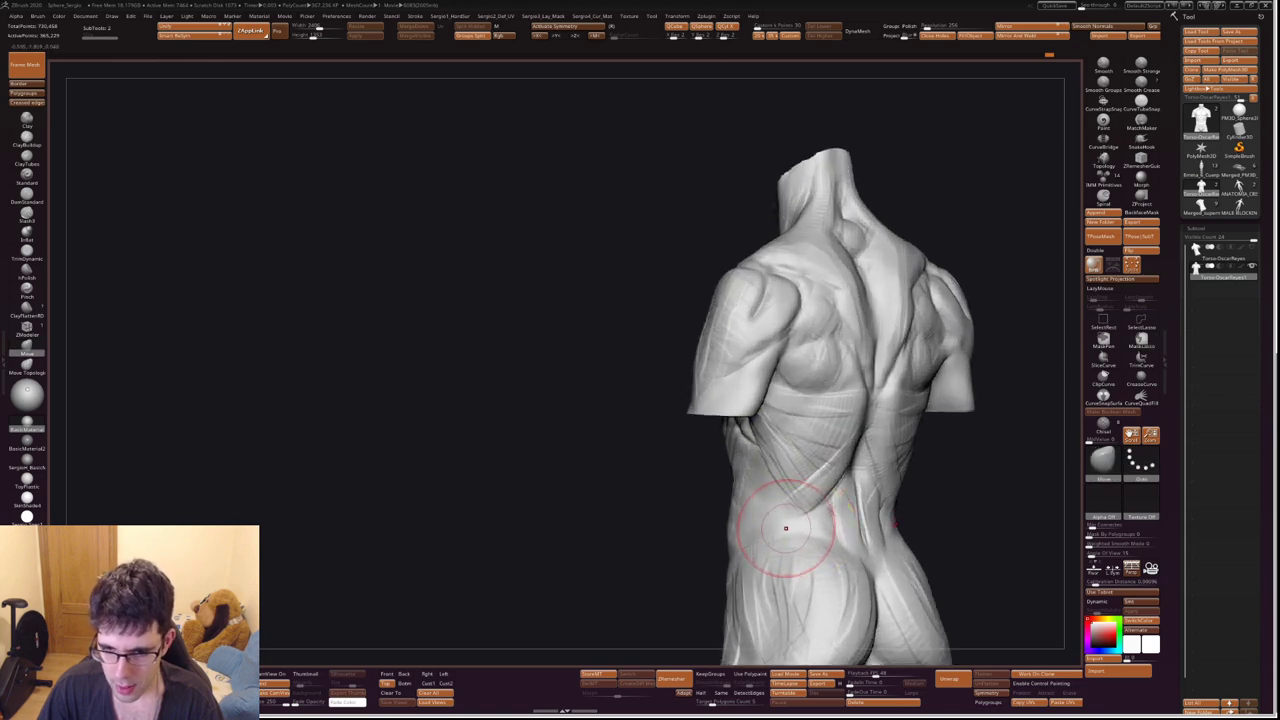
{"action": "mouse_move", "coordinate": [786, 528]}
{"action": "right_mouse_down"}
{"action": "mouse_move", "coordinate": [771, 600]}
{"action": "mouse_move", "coordinate": [771, 520]}
{"action": "right_mouse_up"}
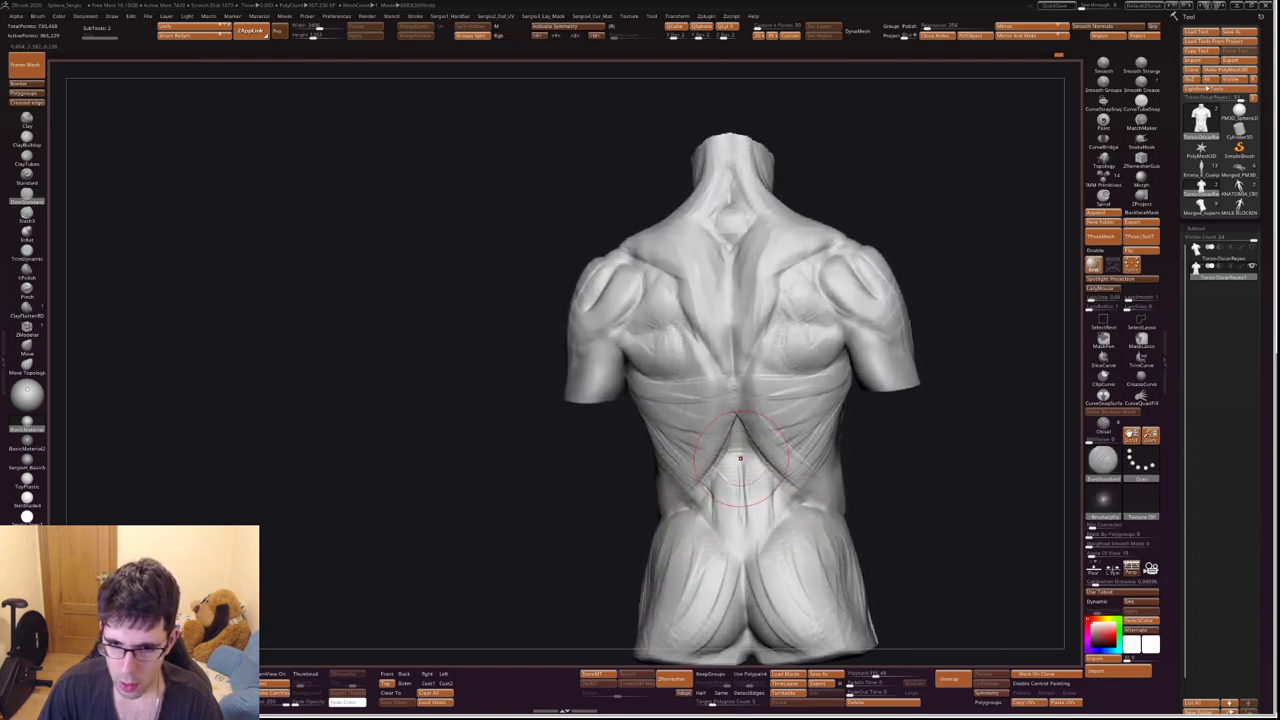
{"action": "key", "text": "b"}
{"action": "key", "text": "c"}
{"action": "key", "text": "b"}
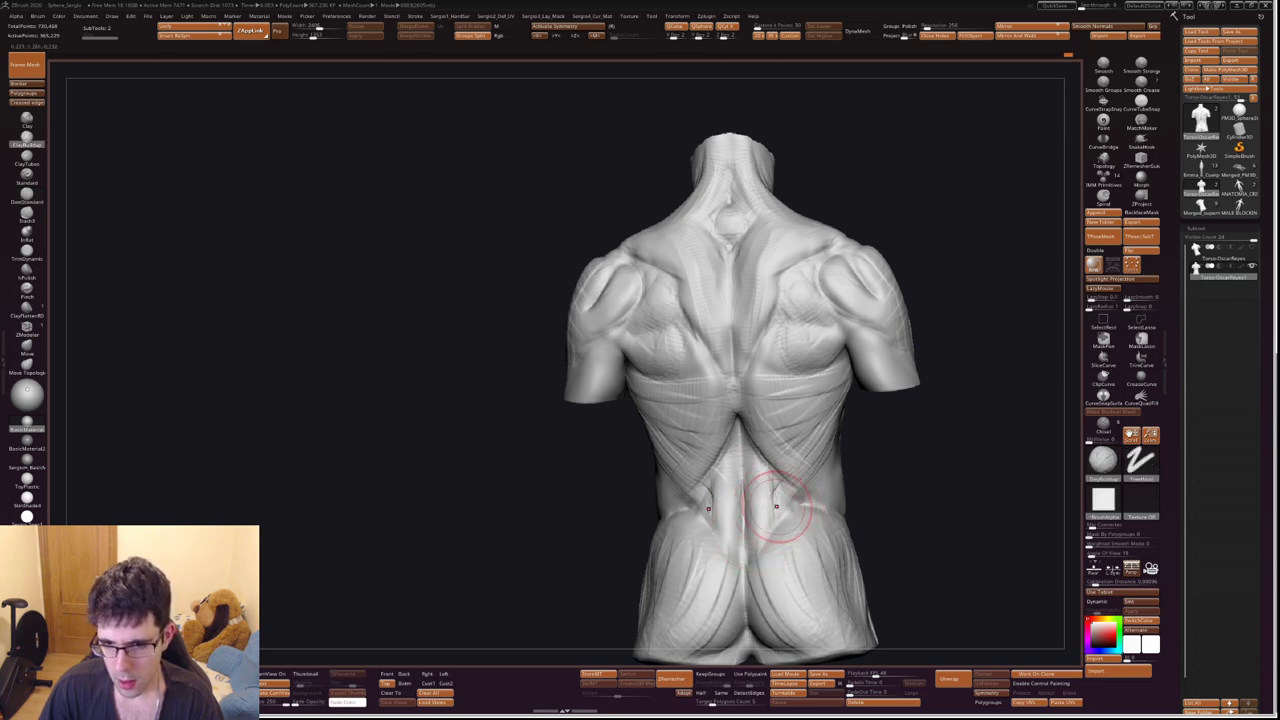
Try the Move brush, then return to DamStandard while turning the torso to side and back.
{"action": "mouse_move", "coordinate": [640, 560]}
{"action": "left_mouse_down"}
{"action": "mouse_move", "coordinate": [798, 498]}
{"action": "mouse_move", "coordinate": [802, 468]}
{"action": "left_mouse_up"}
{"action": "key", "text": "b"}
{"action": "key", "text": "m"}
{"action": "key", "text": "v"}
{"action": "key", "text": "s"}
{"action": "key", "text": "b"}
{"action": "key", "text": "d"}
{"action": "key", "text": "s"}
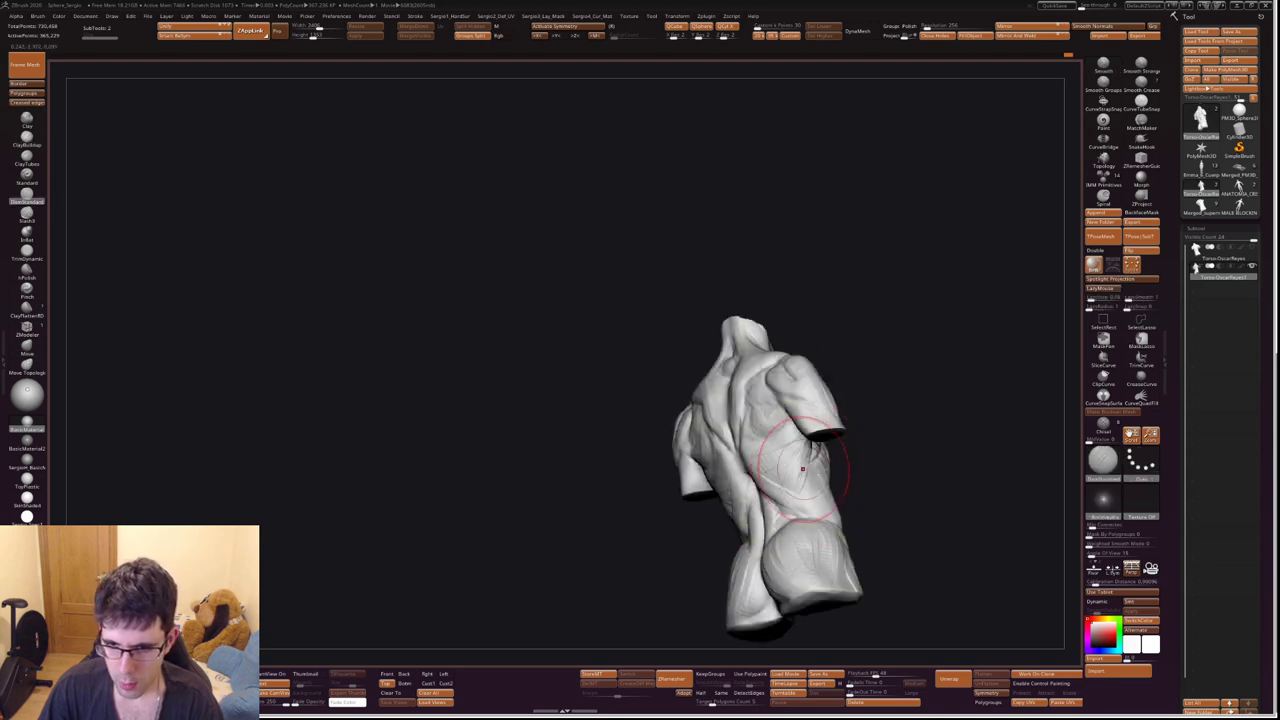
{"action": "left_click_drag", "start_coordinate": [798, 517], "coordinate": [814, 471]}
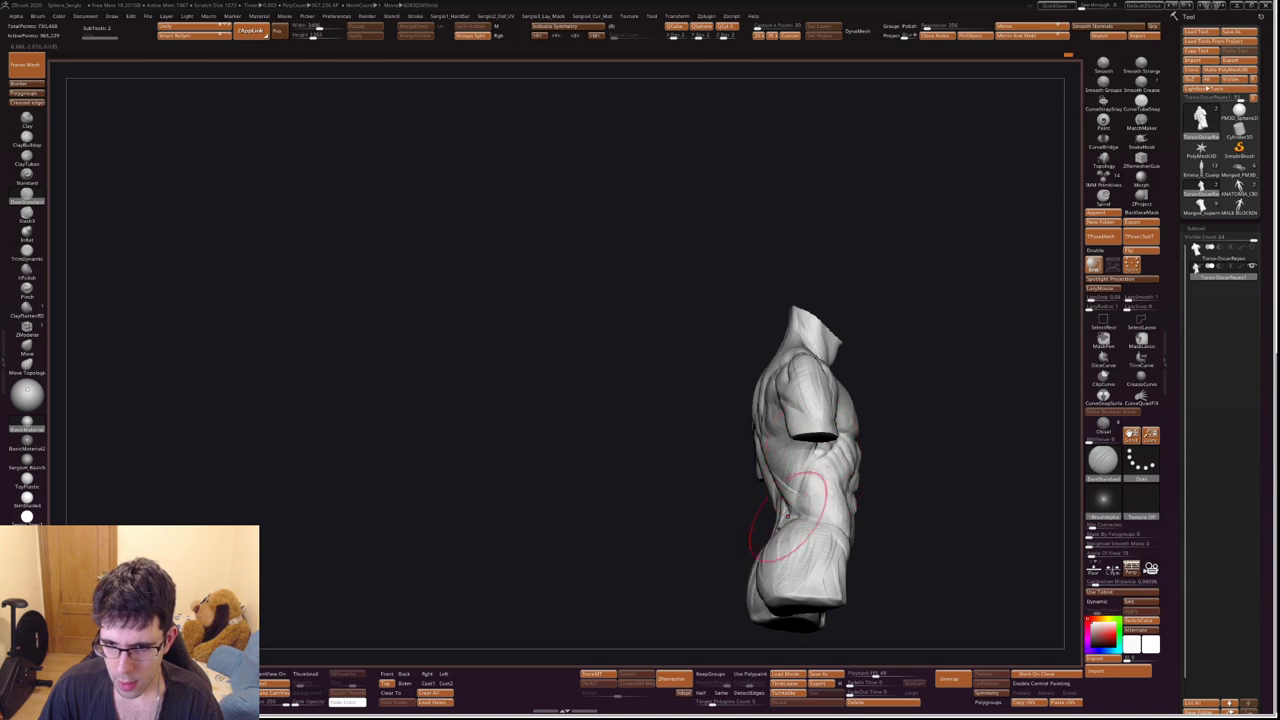
{"action": "left_click_drag", "start_coordinate": [786, 517], "coordinate": [803, 512]}
Reframe the torso with F across front, three-quarter and top-down views.
{"action": "key", "text": "f"}
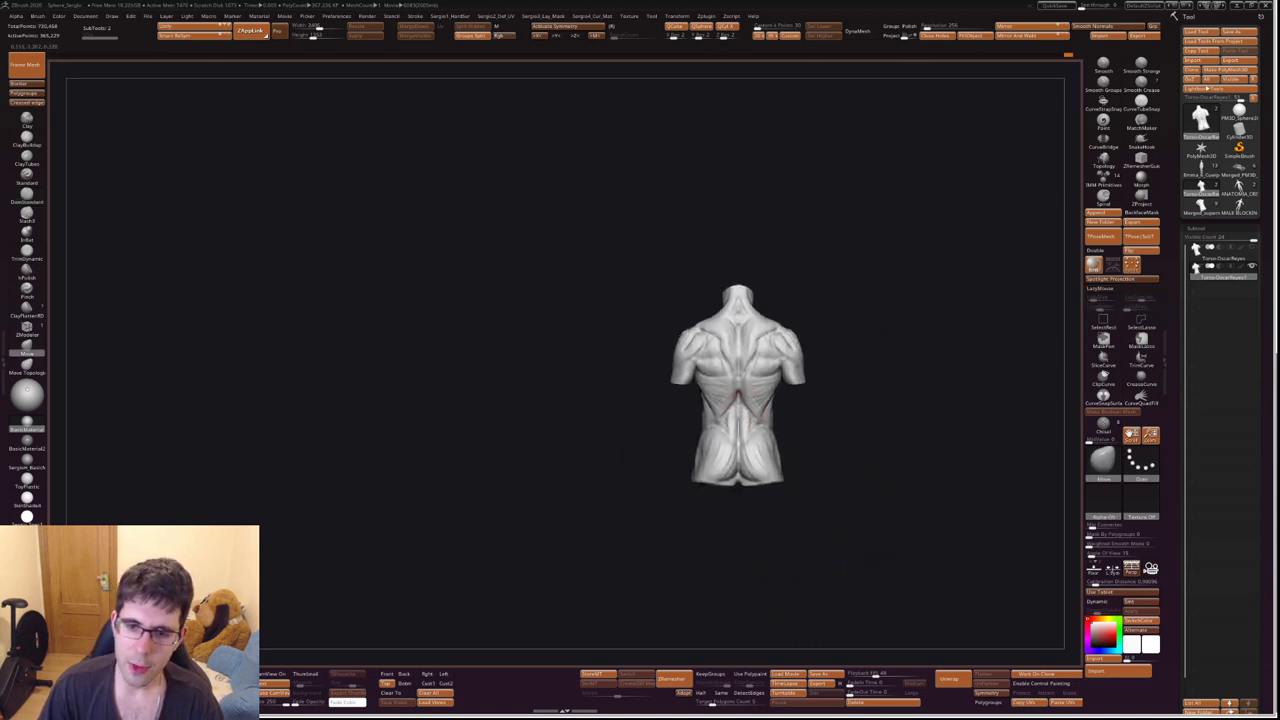
{"action": "key", "text": "f"}
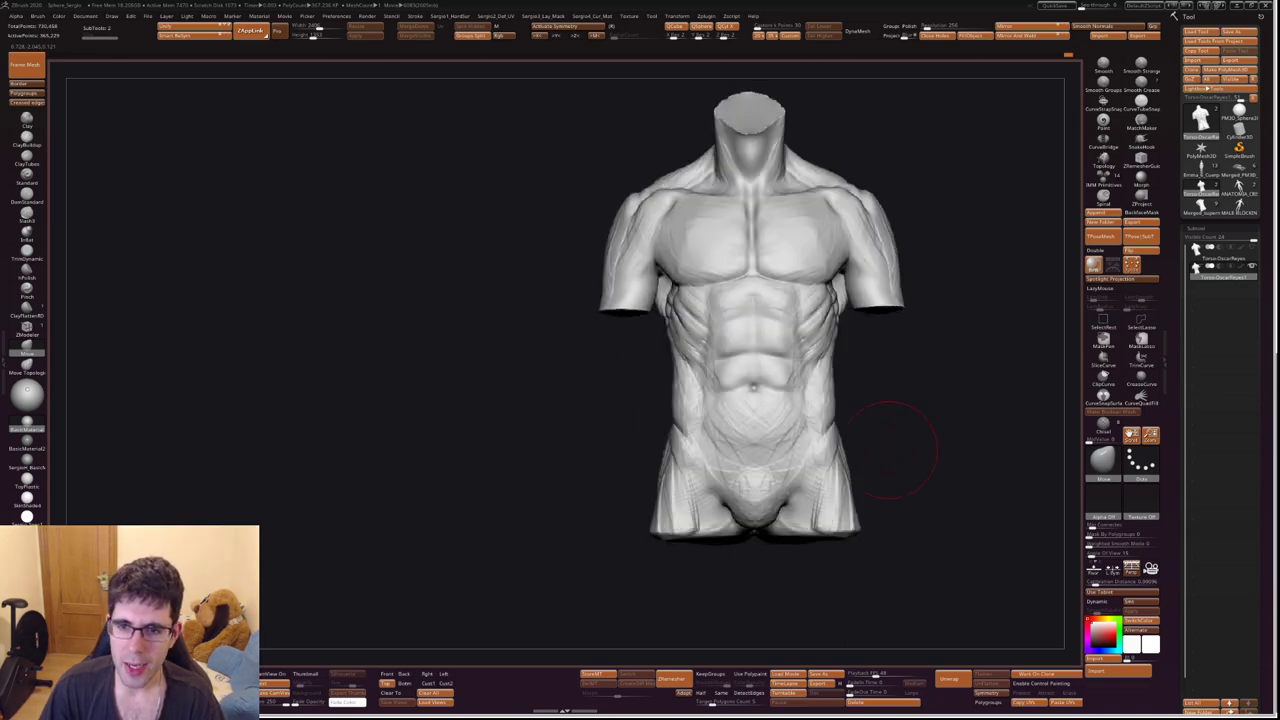
{"action": "mouse_move", "coordinate": [844, 408]}
{"action": "left_mouse_down"}
{"action": "mouse_move", "coordinate": [900, 440]}
{"action": "mouse_move", "coordinate": [875, 475]}
{"action": "mouse_move", "coordinate": [860, 470]}
{"action": "left_mouse_up"}
{"action": "key", "text": "f"}
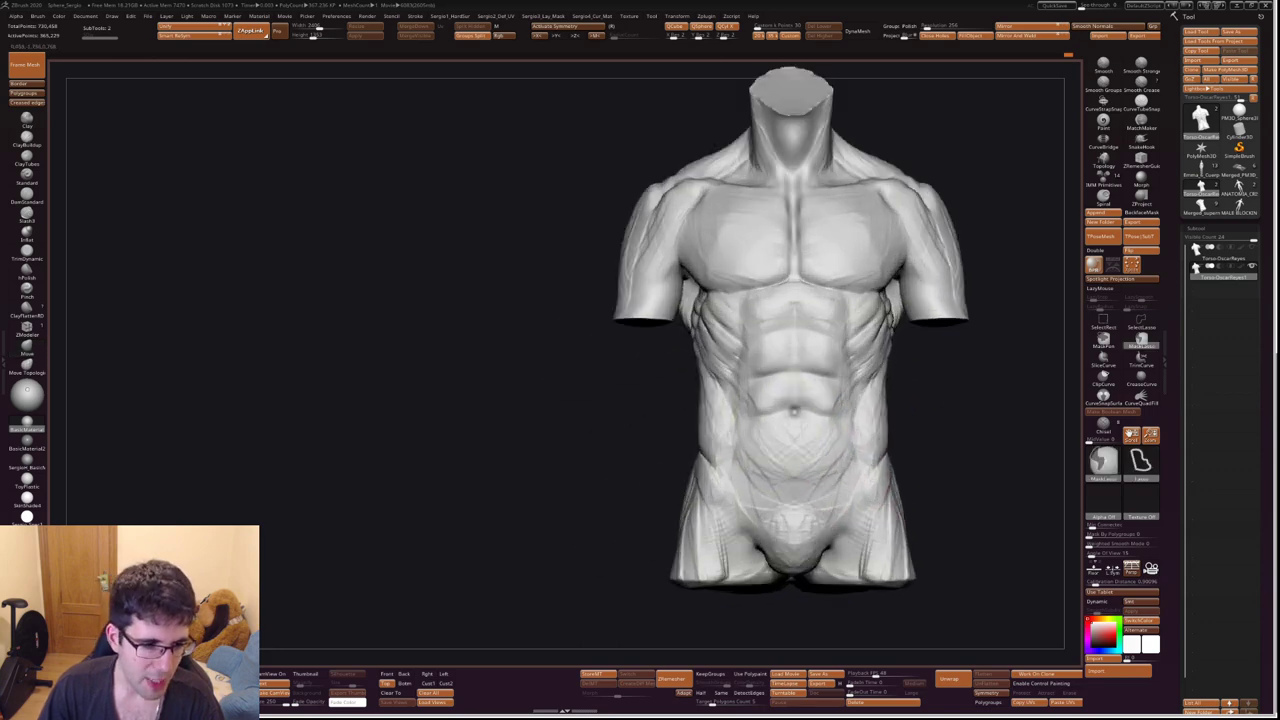
{"action": "mouse_move", "coordinate": [795, 404]}
{"action": "left_mouse_down"}
{"action": "mouse_move", "coordinate": [800, 470]}
{"action": "mouse_move", "coordinate": [736, 487]}
{"action": "mouse_move", "coordinate": [809, 400]}
{"action": "left_mouse_up"}
{"action": "key", "text": "f"}
{"action": "left_click_drag", "start_coordinate": [708, 578], "coordinate": [706, 586]}
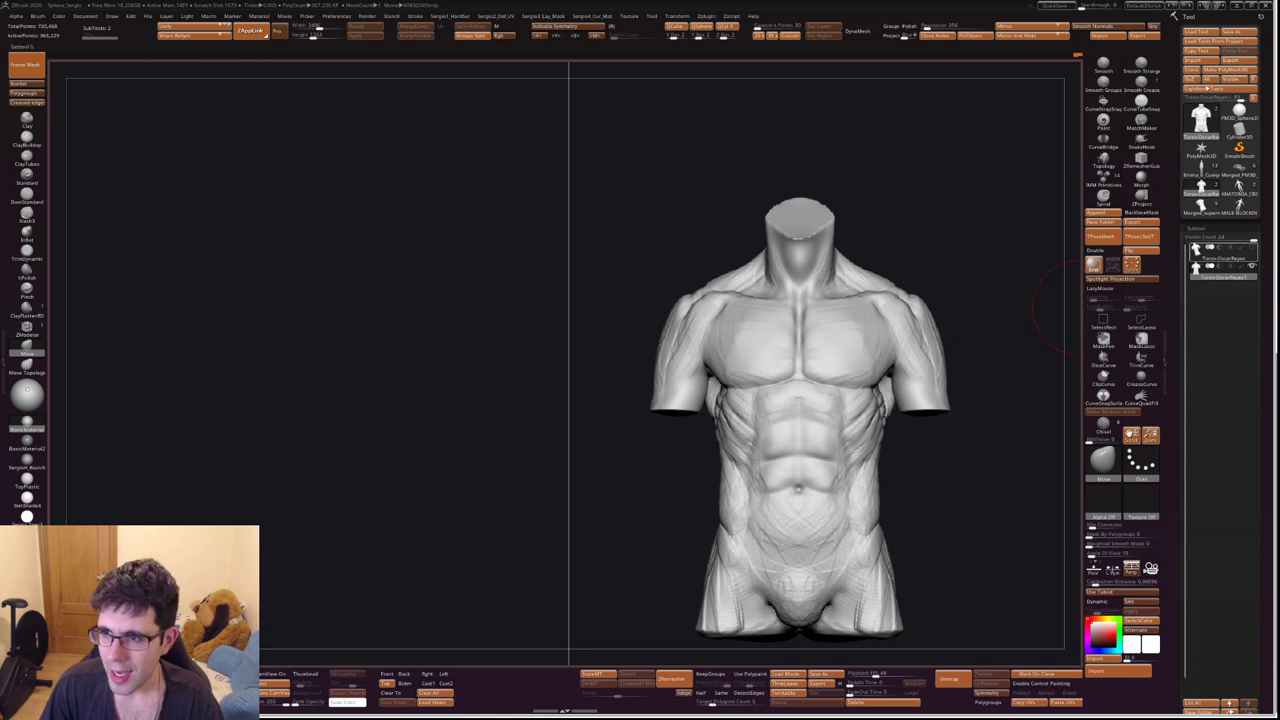
Zoom and pan in close on the chest, abdomen and right shoulder.
{"action": "left_click_drag", "start_coordinate": [1055, 305], "coordinate": [1055, 180], "text": "alt"}
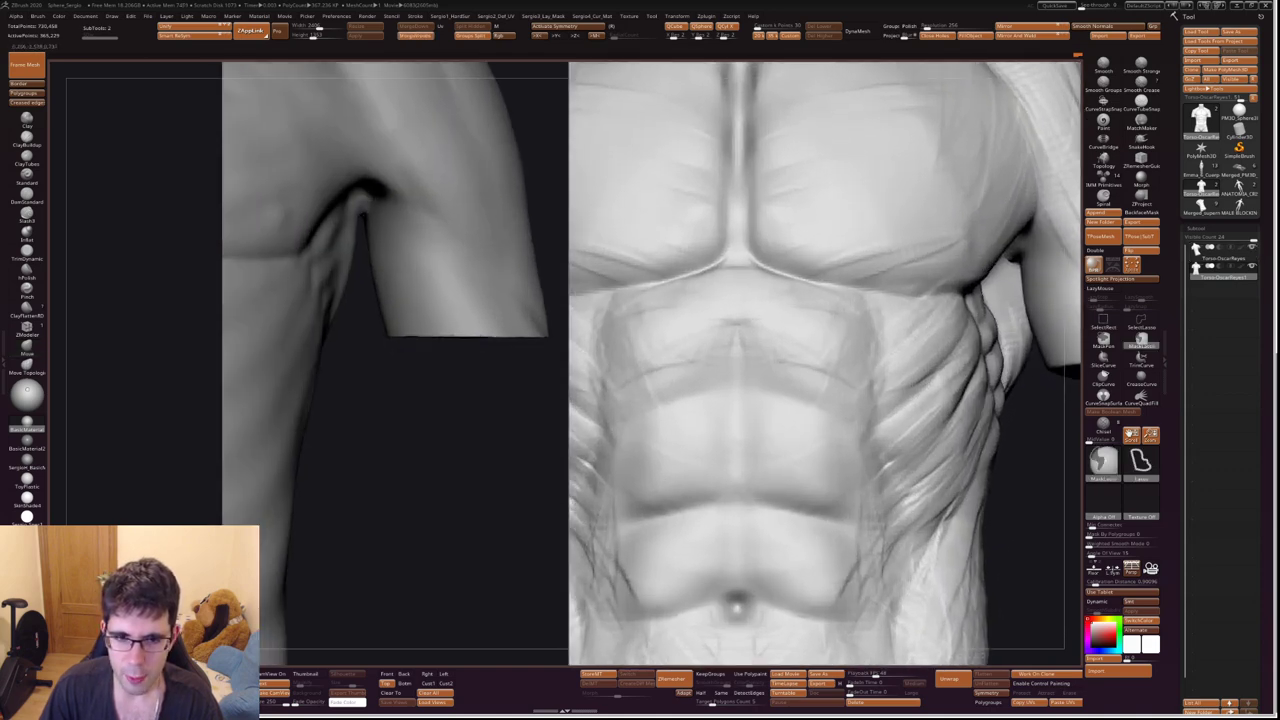
{"action": "scroll", "coordinate": [829, 337], "scroll_direction": "down", "scroll_amount": 5}
{"action": "scroll", "coordinate": [829, 337], "scroll_direction": "down", "scroll_amount": 2}
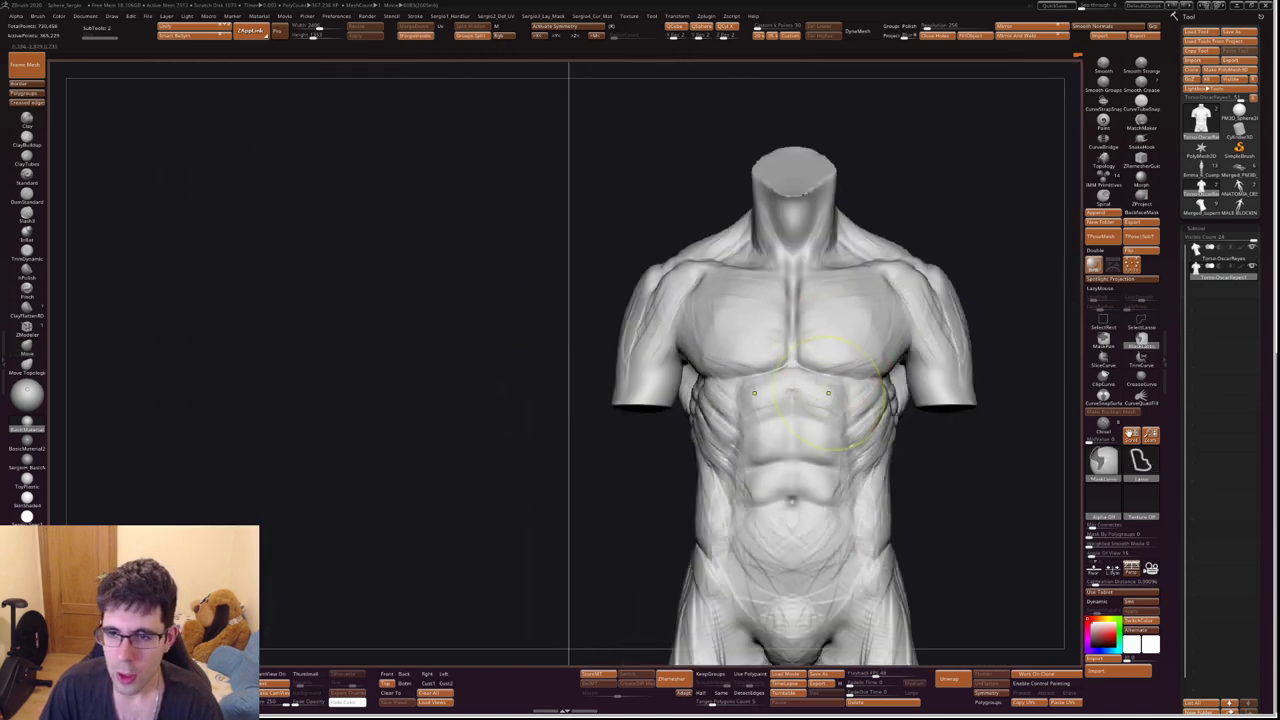
{"action": "scroll", "coordinate": [760, 395], "scroll_direction": "down", "scroll_amount": 2}
{"action": "mouse_move", "coordinate": [620, 400]}
{"action": "left_mouse_down"}
{"action": "mouse_move", "coordinate": [640, 400]}
{"action": "mouse_move", "coordinate": [600, 400]}
{"action": "left_mouse_up"}
{"action": "scroll", "coordinate": [680, 397], "scroll_direction": "up", "scroll_amount": 2}
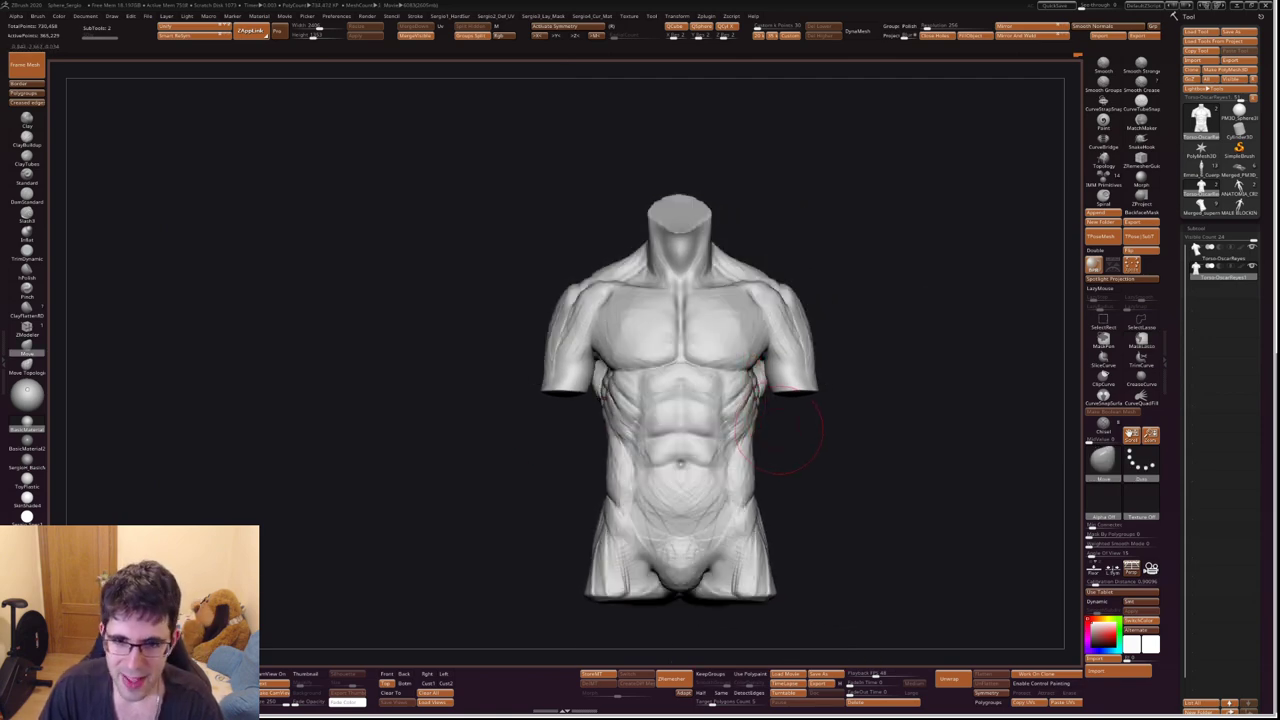
{"action": "left_click_drag", "start_coordinate": [757, 400], "coordinate": [641, 376]}
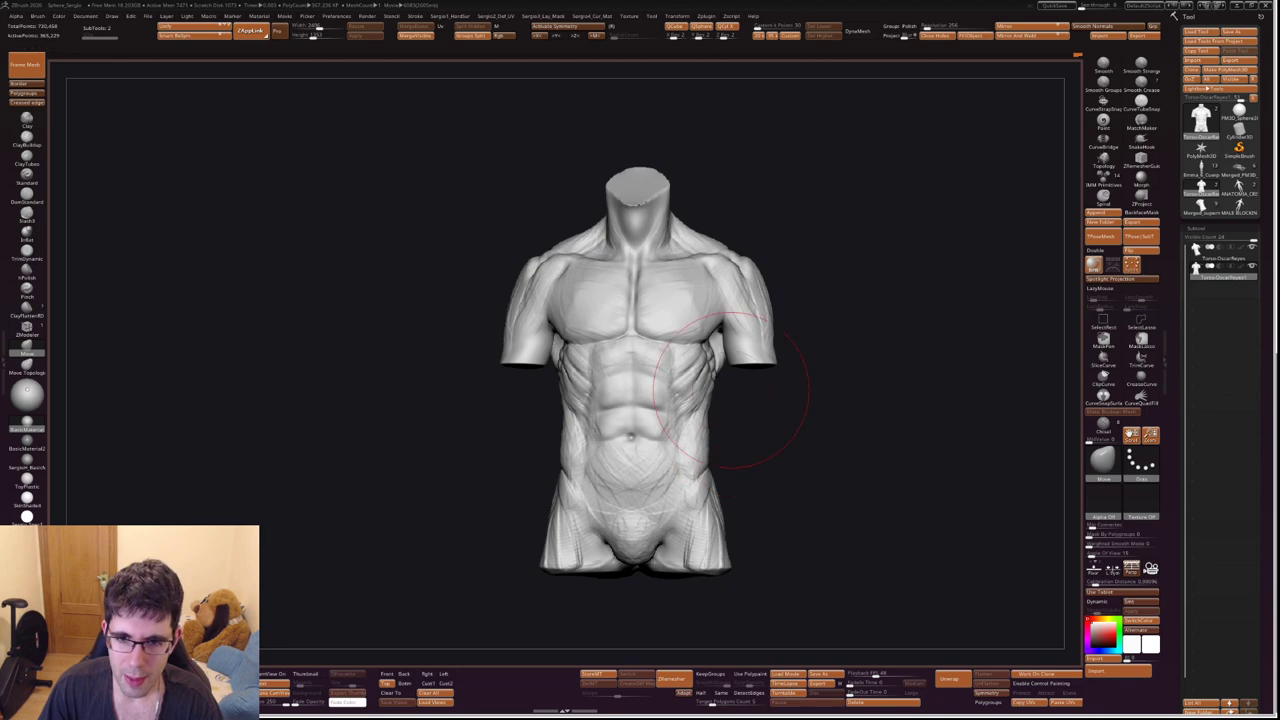
{"action": "mouse_move", "coordinate": [731, 391]}
{"action": "left_mouse_down"}
{"action": "mouse_move", "coordinate": [773, 303]}
{"action": "mouse_move", "coordinate": [760, 270]}
{"action": "mouse_move", "coordinate": [800, 285]}
{"action": "mouse_move", "coordinate": [780, 345]}
{"action": "left_mouse_up"}
{"action": "left_click_drag", "start_coordinate": [770, 300], "coordinate": [790, 300]}
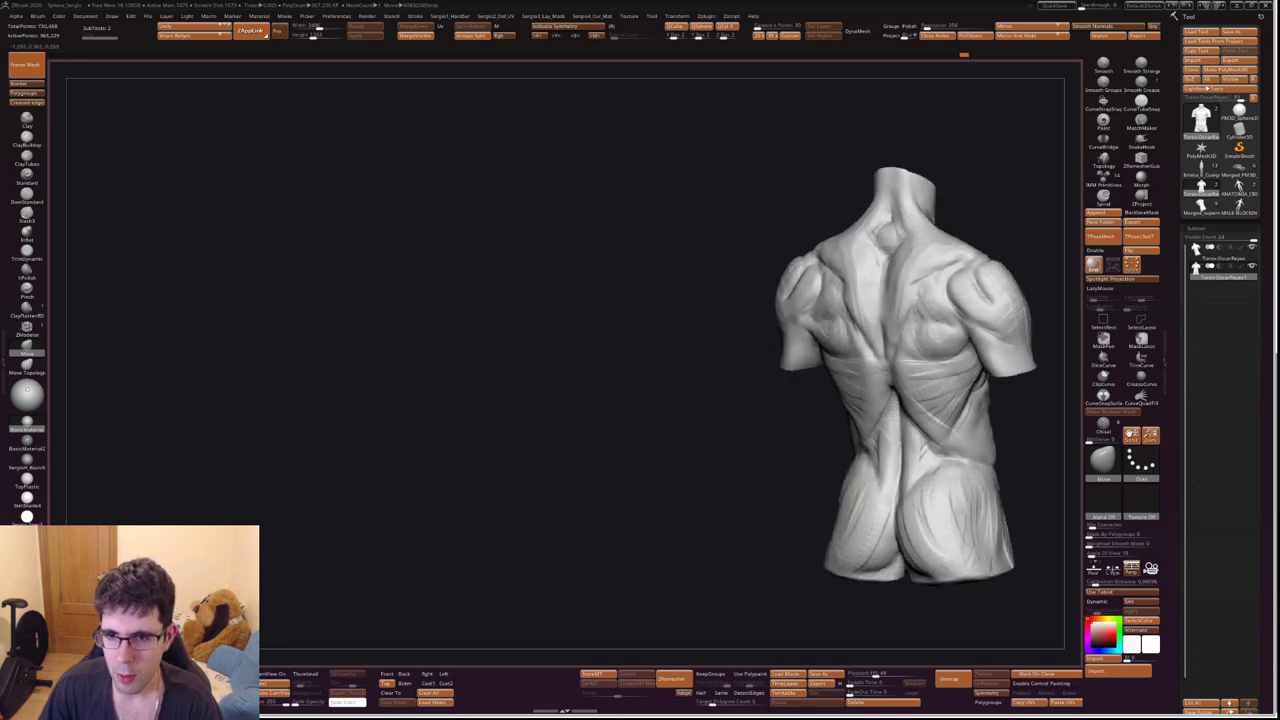
{"action": "left_click_drag", "start_coordinate": [813, 353], "coordinate": [835, 378], "text": "alt"}
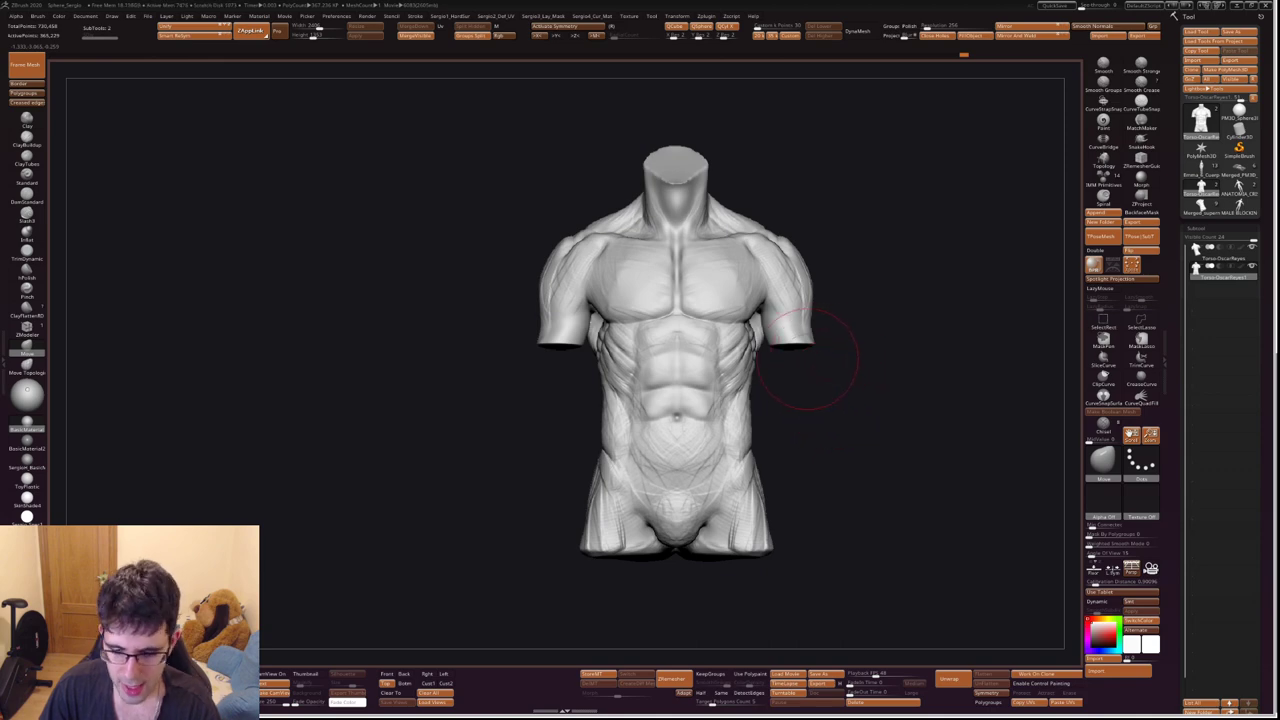
Flip repeatedly between the detailed sculpt and smooth reference subtool, ending on the sculpt.
{"action": "key", "text": "Down"}
{"action": "key", "text": "Up"}
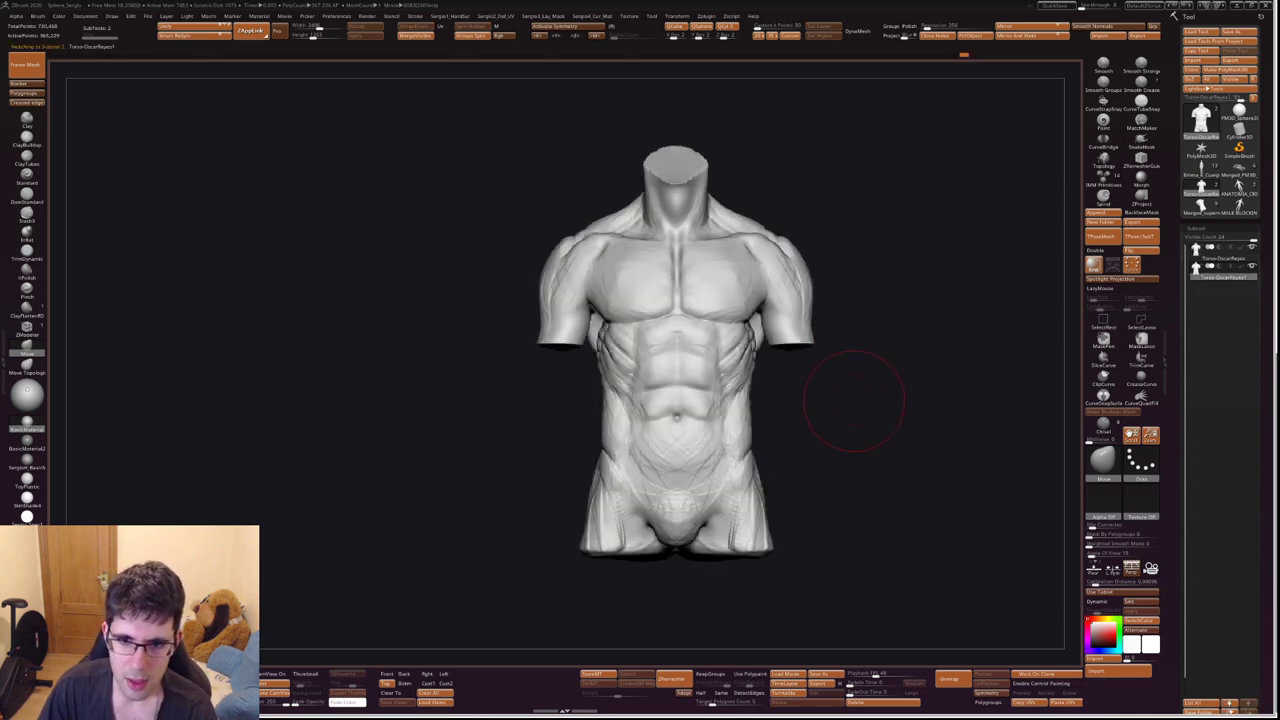
{"action": "key", "text": "Down"}
{"action": "key", "text": "Up"}
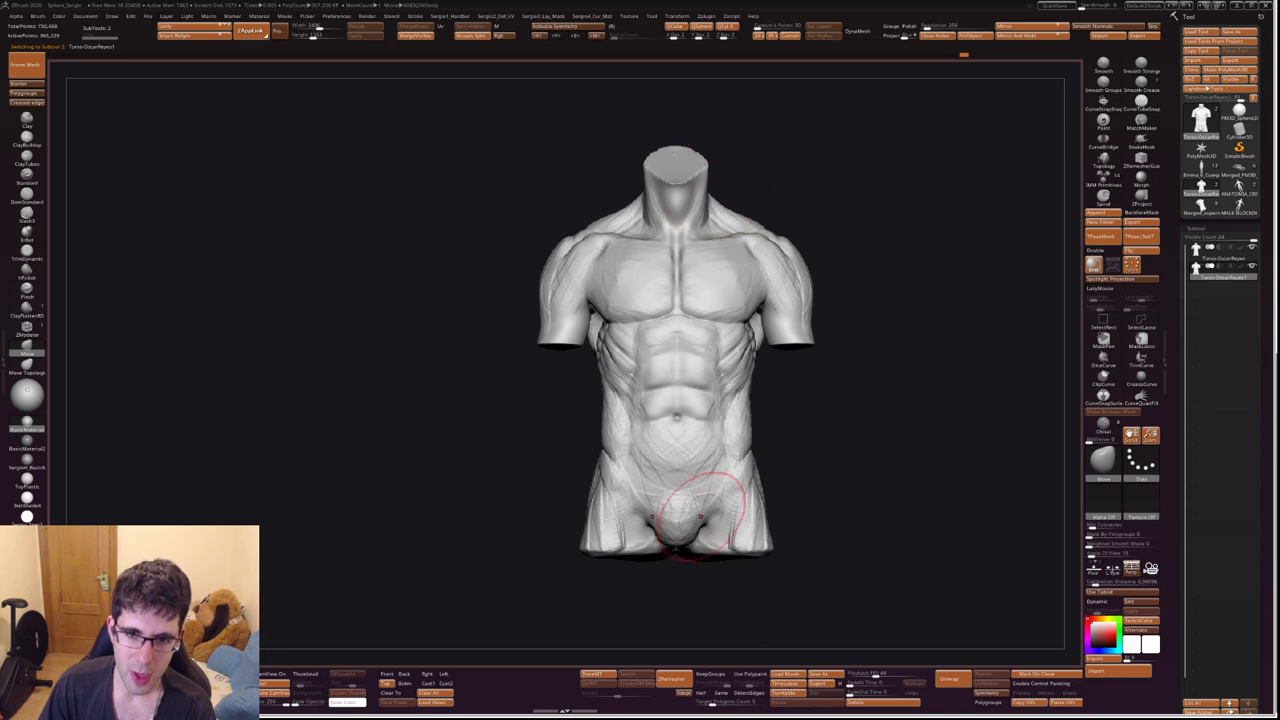
{"action": "key", "text": "Down"}
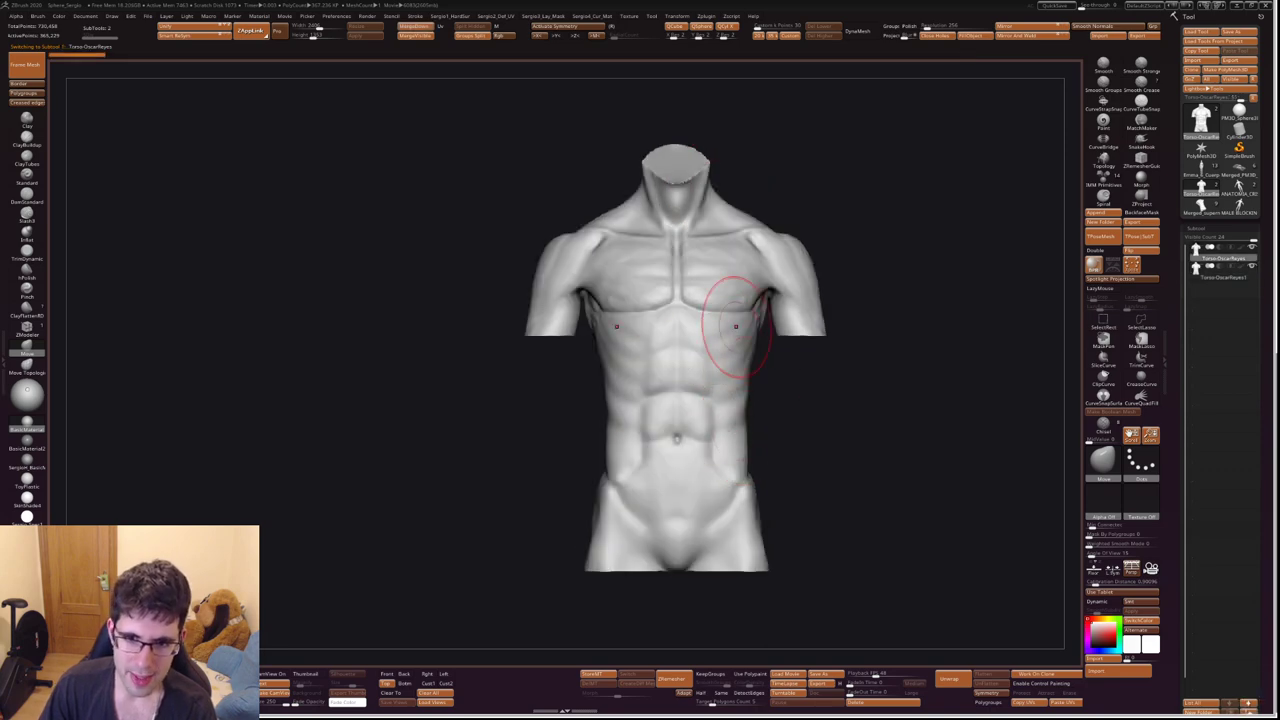
{"action": "key", "text": "Up"}
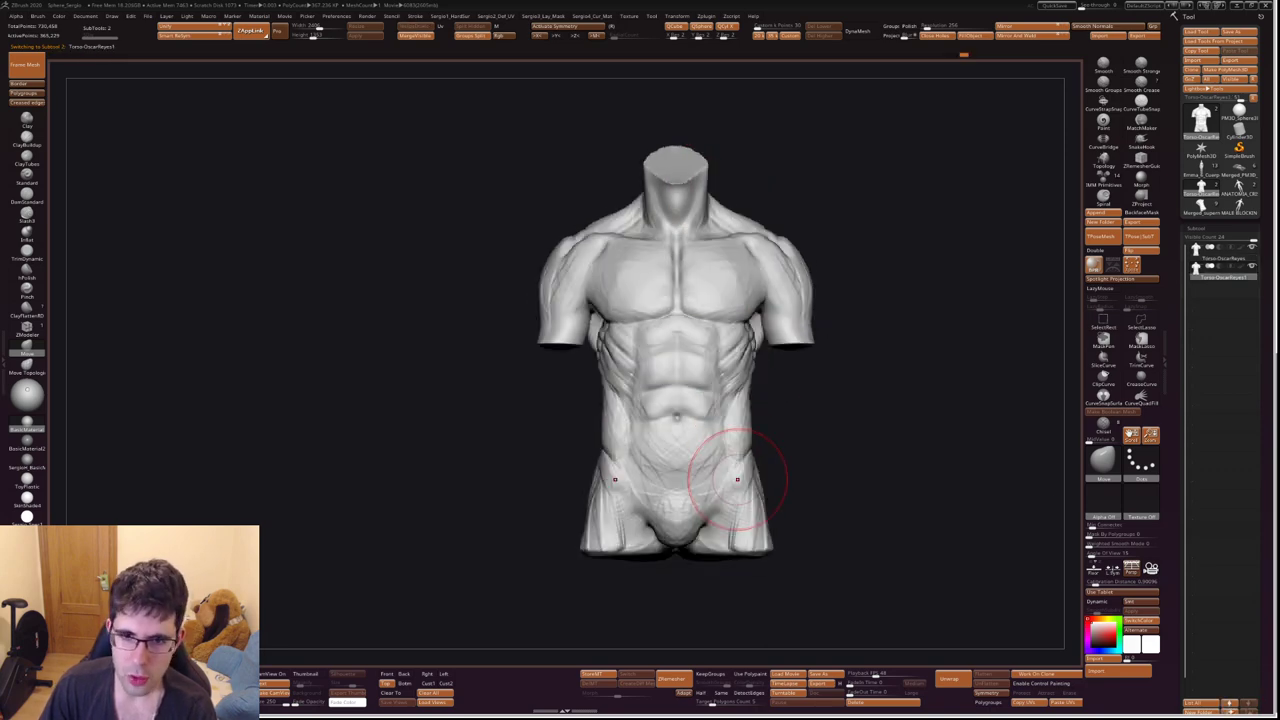
{"action": "key", "text": "Up"}
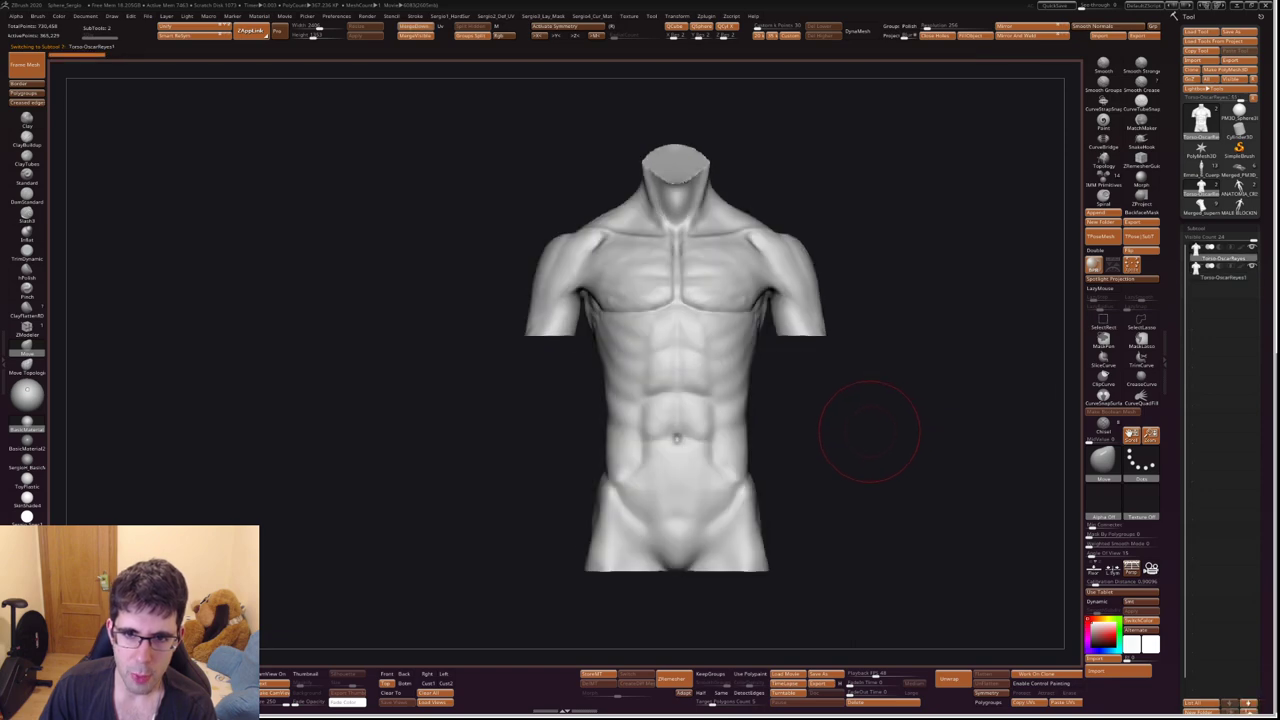
{"action": "key", "text": "Down"}
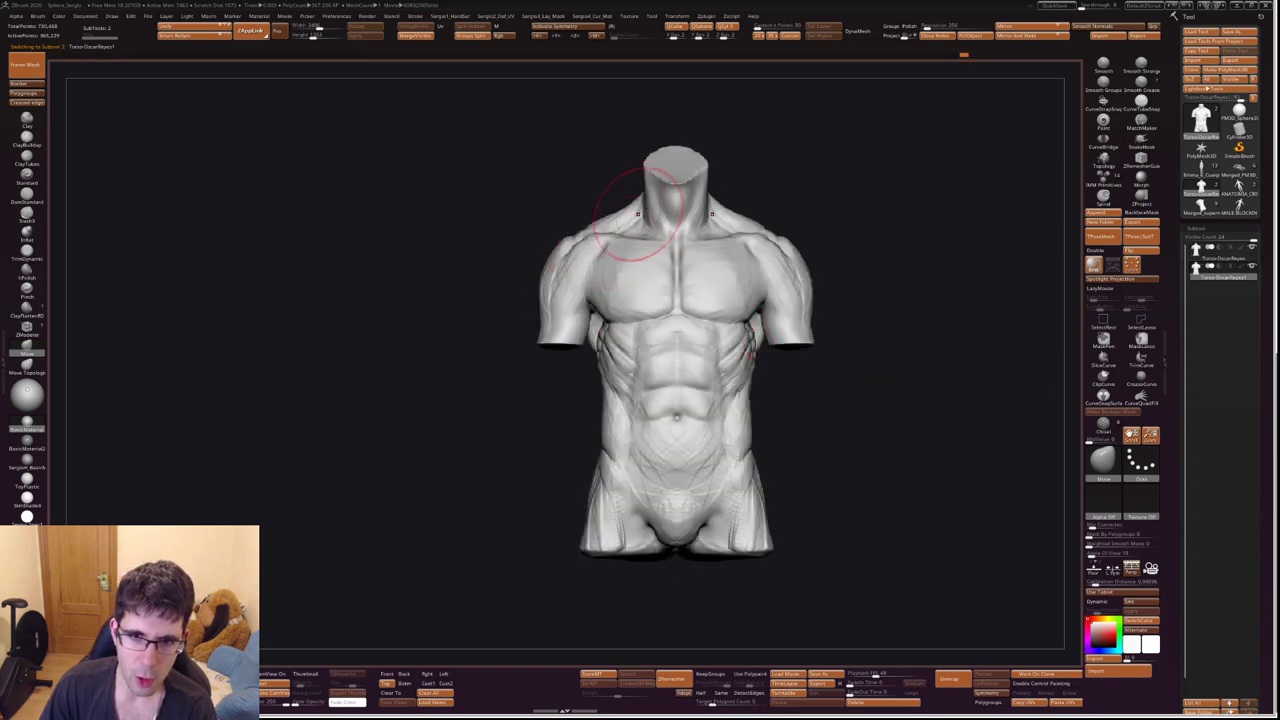
{"action": "key", "text": "Up"}
{"action": "key", "text": "Down"}
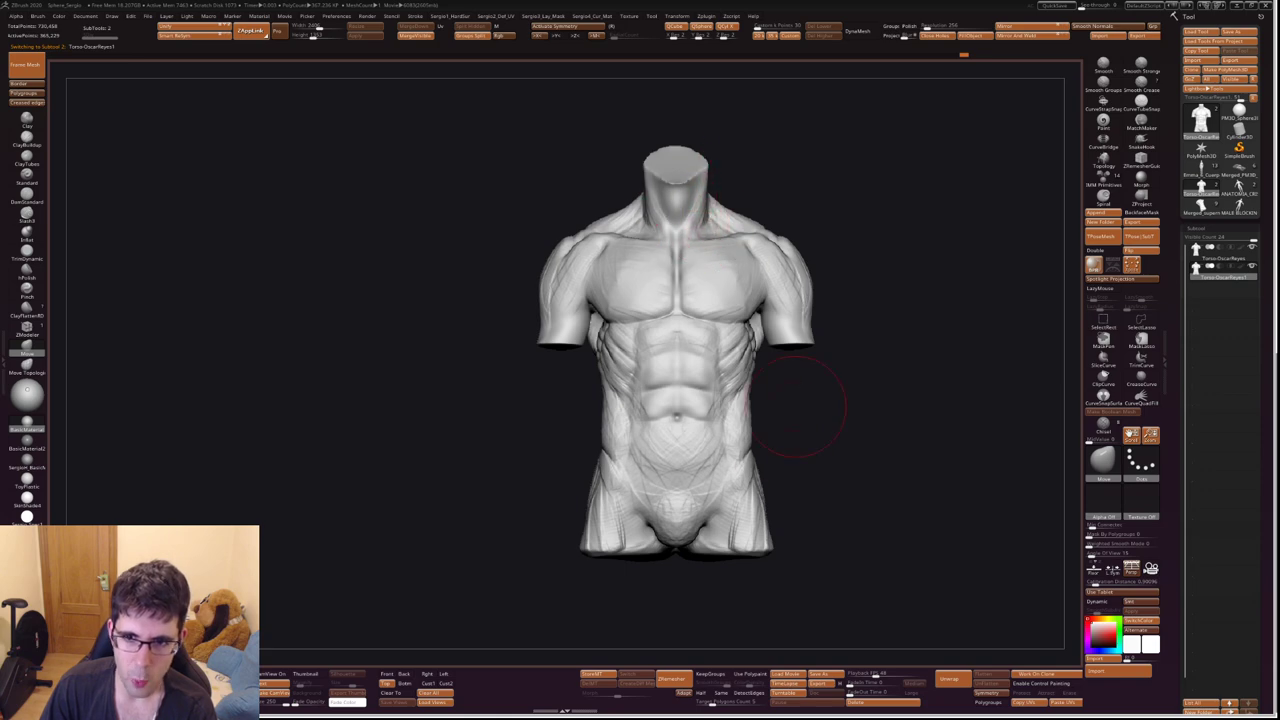
{"action": "key", "text": "Up"}
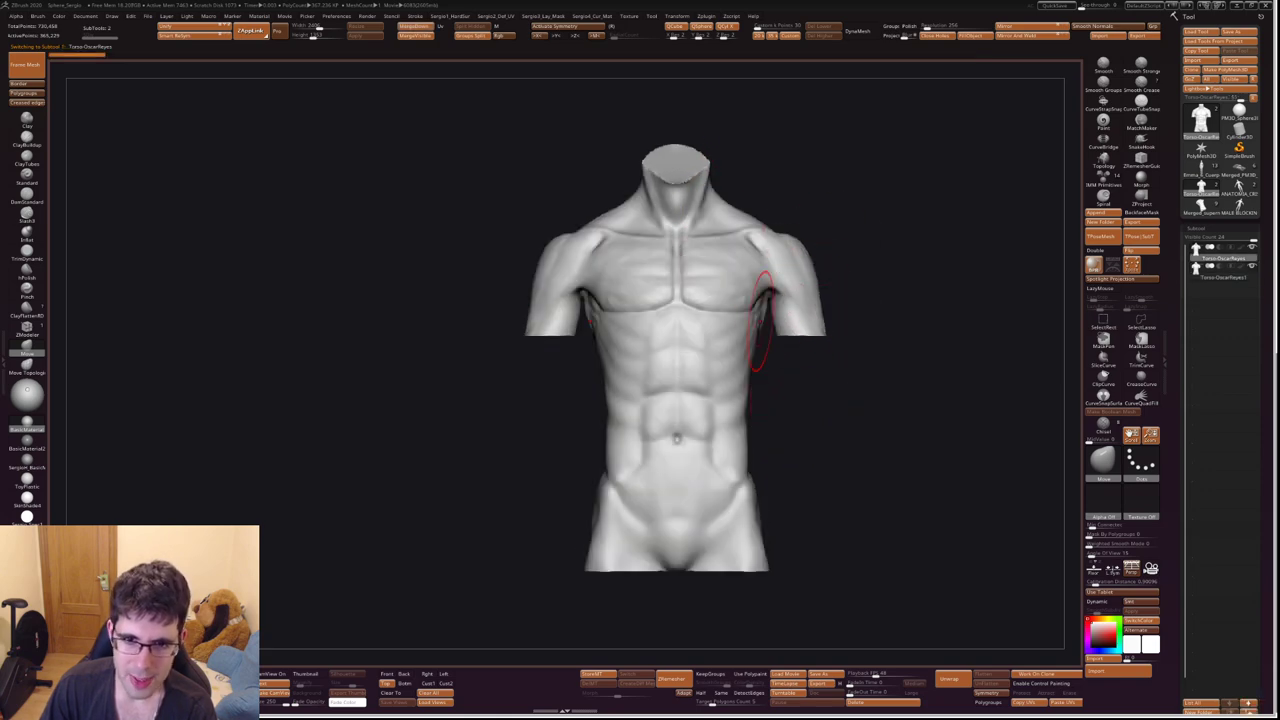
{"action": "key", "text": "Down"}
{"action": "key", "text": "Up"}
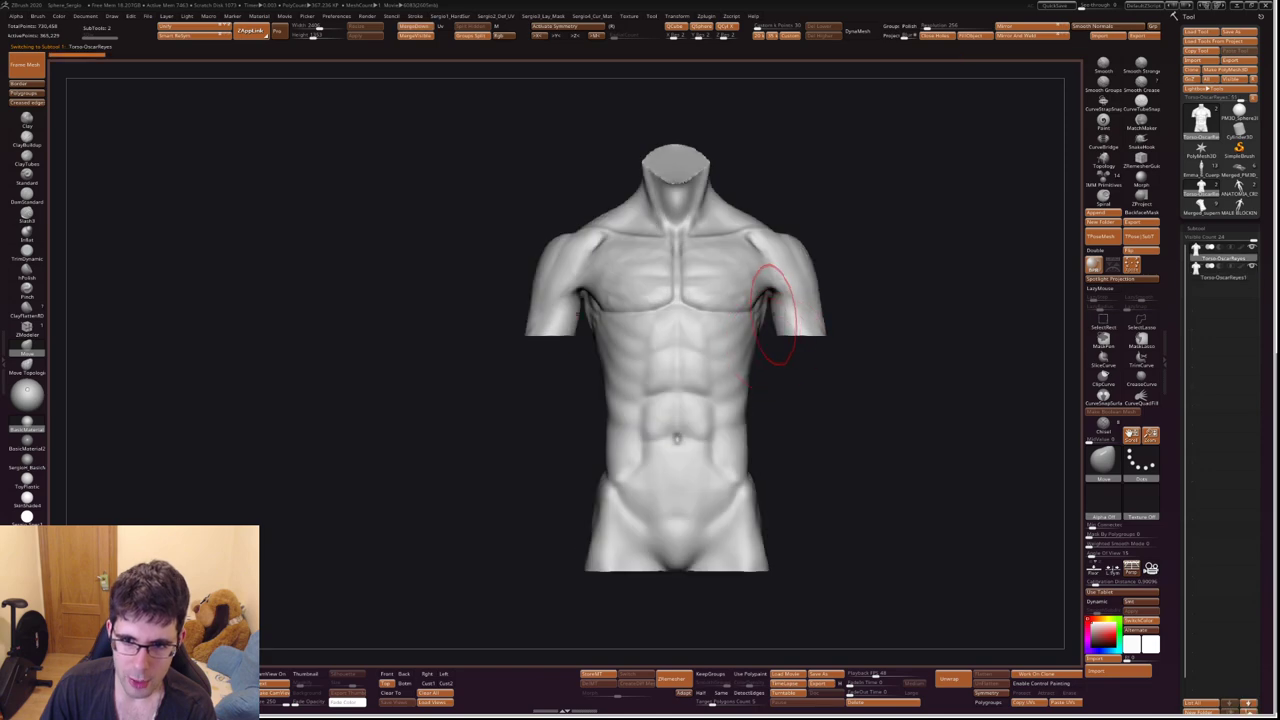
{"action": "key", "text": "Down"}
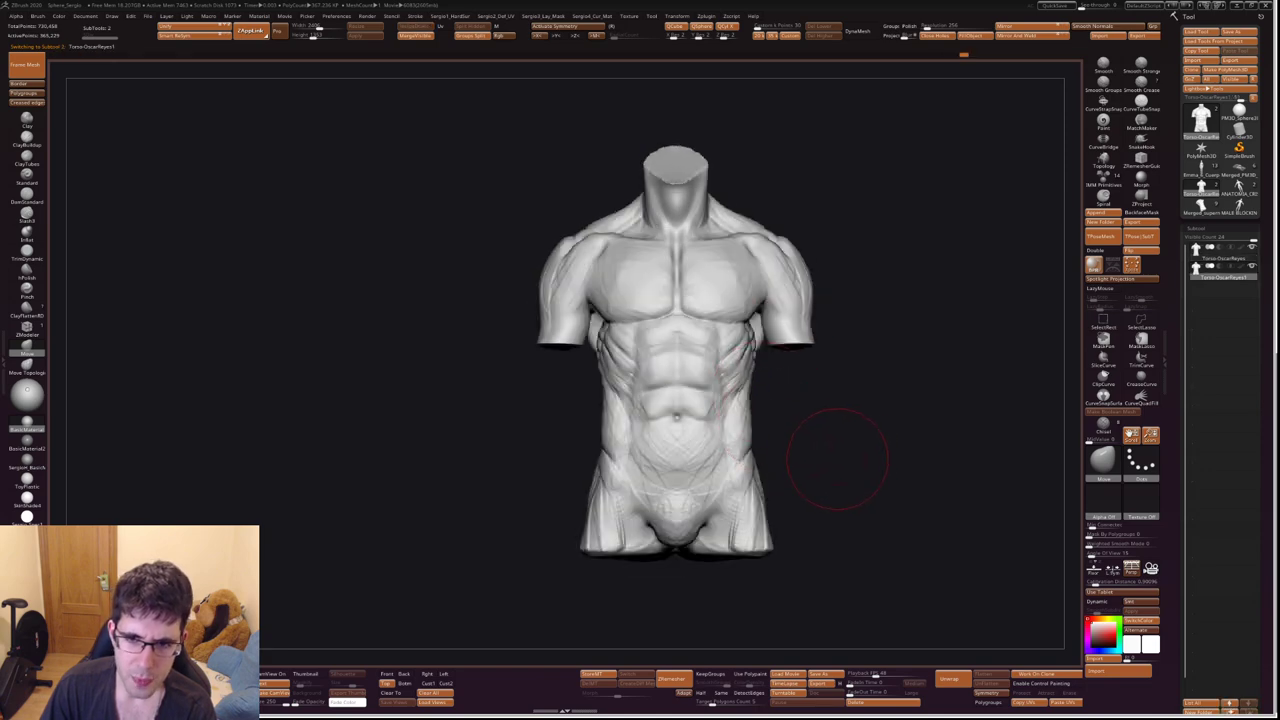
{"action": "key", "text": "Up"}
{"action": "left_click_drag", "start_coordinate": [838, 458], "coordinate": [802, 452]}
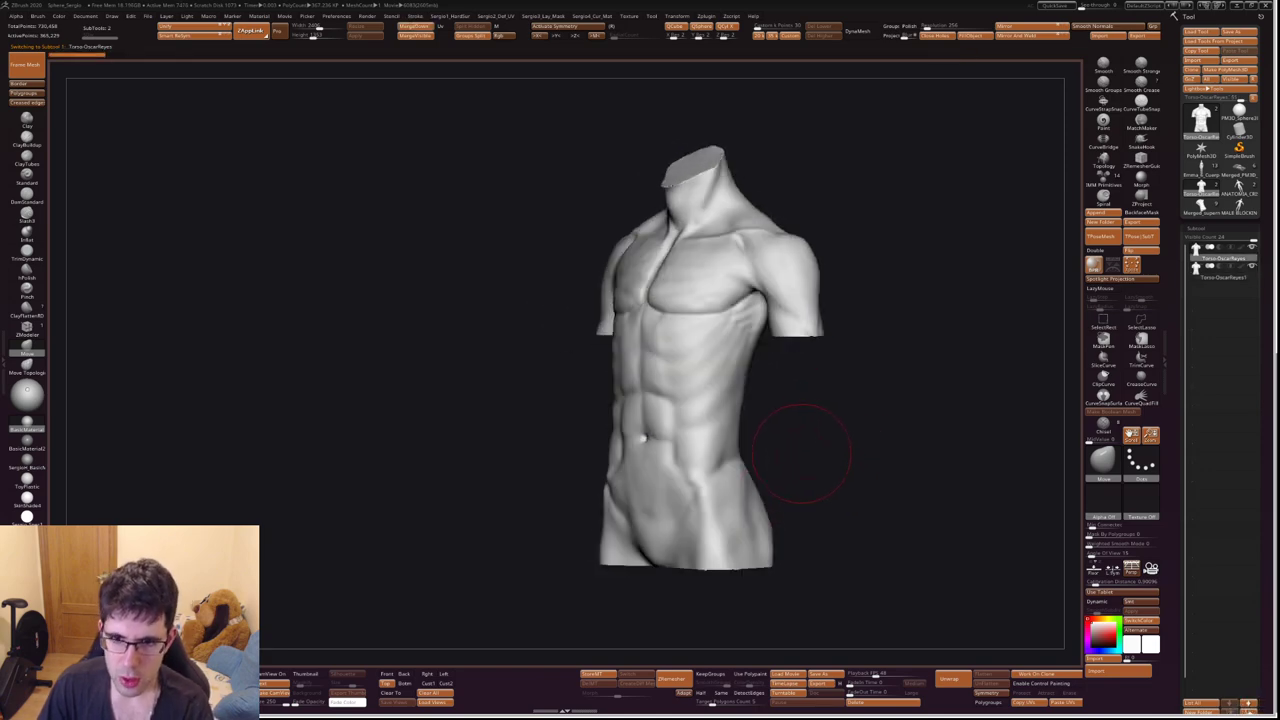
{"action": "key", "text": "Down"}
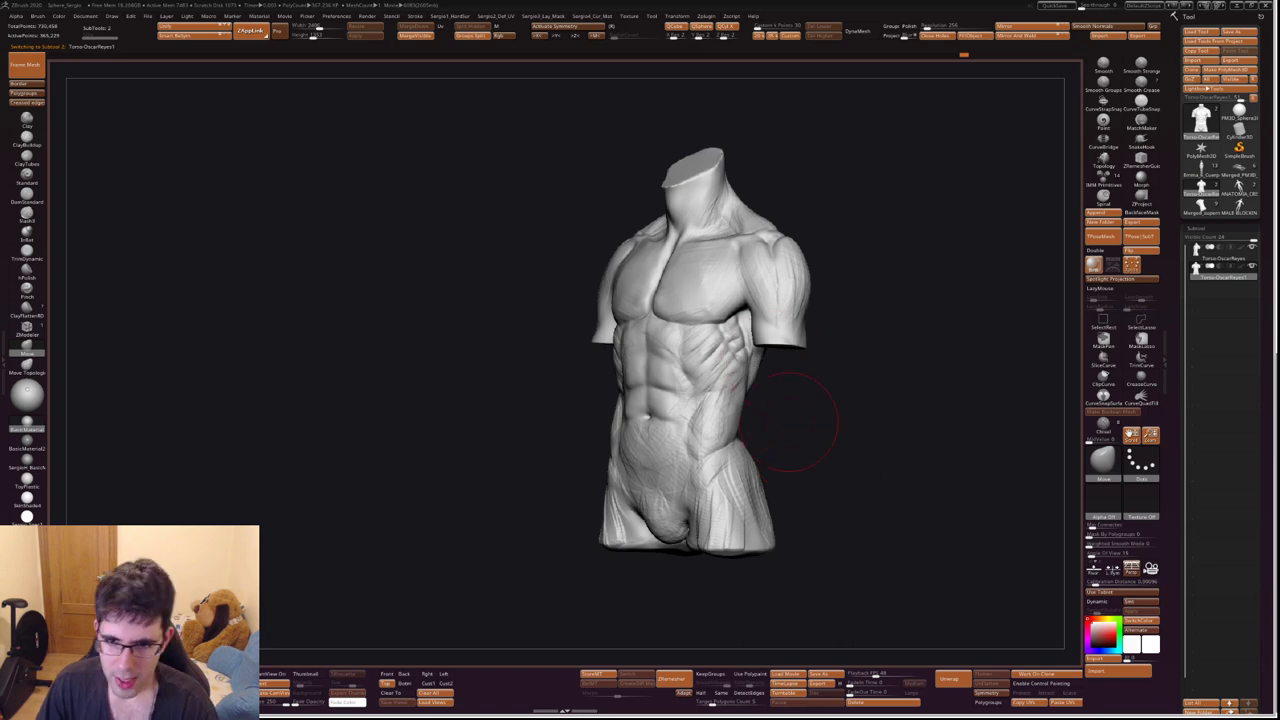
Orbit the torso around its back and ribs, then frame it straight from the front.
{"action": "left_click_drag", "start_coordinate": [770, 355], "coordinate": [882, 412]}
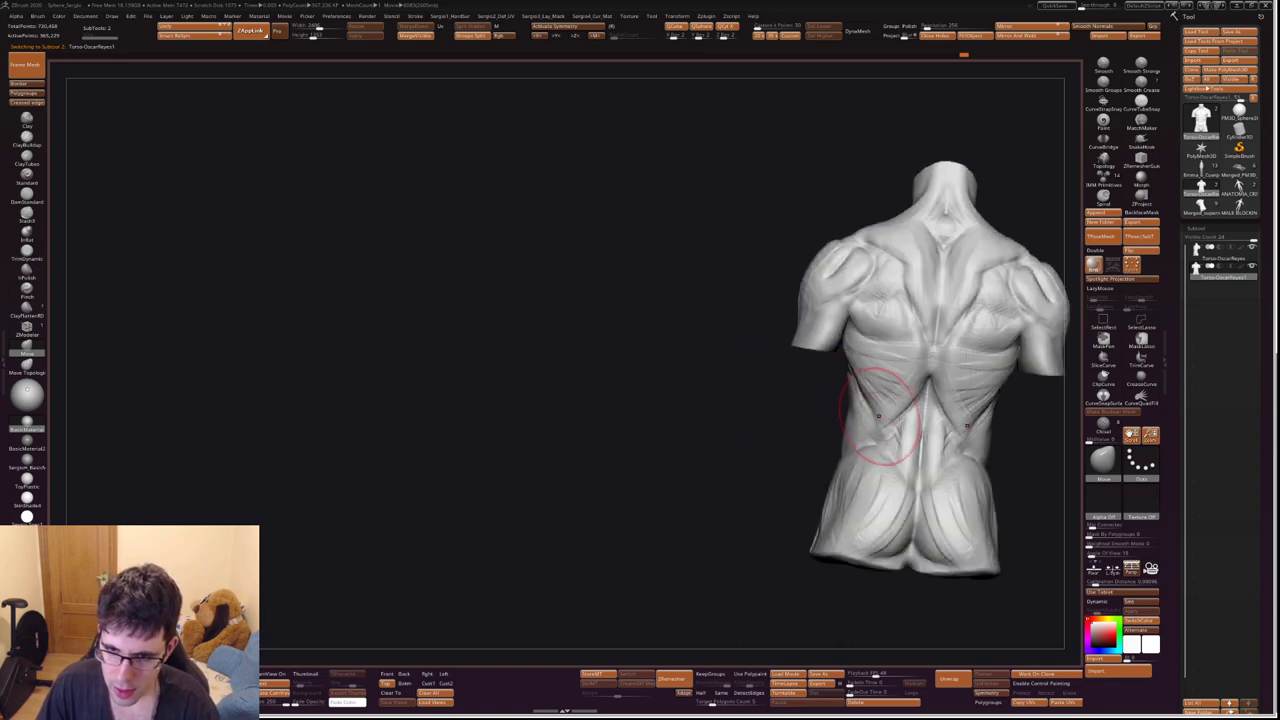
{"action": "left_click_drag", "start_coordinate": [1040, 430], "coordinate": [700, 420]}
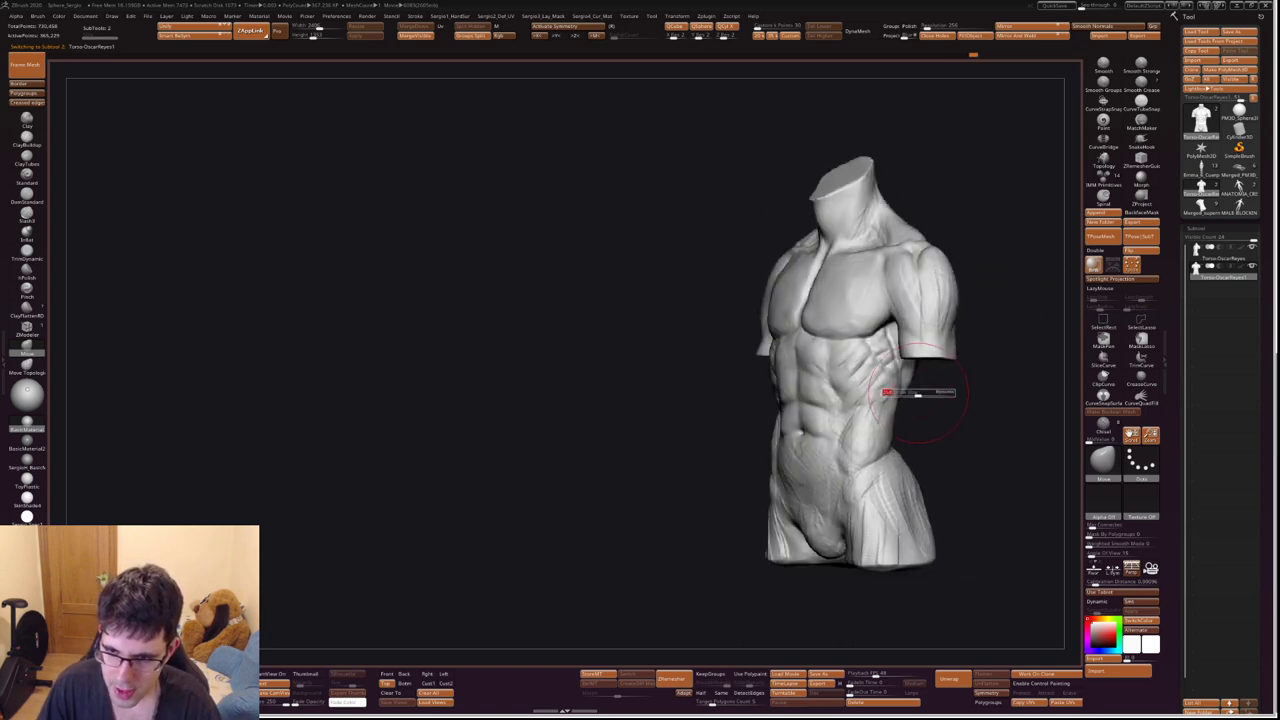
{"action": "scroll", "coordinate": [905, 395], "scroll_direction": "up", "scroll_amount": 3}
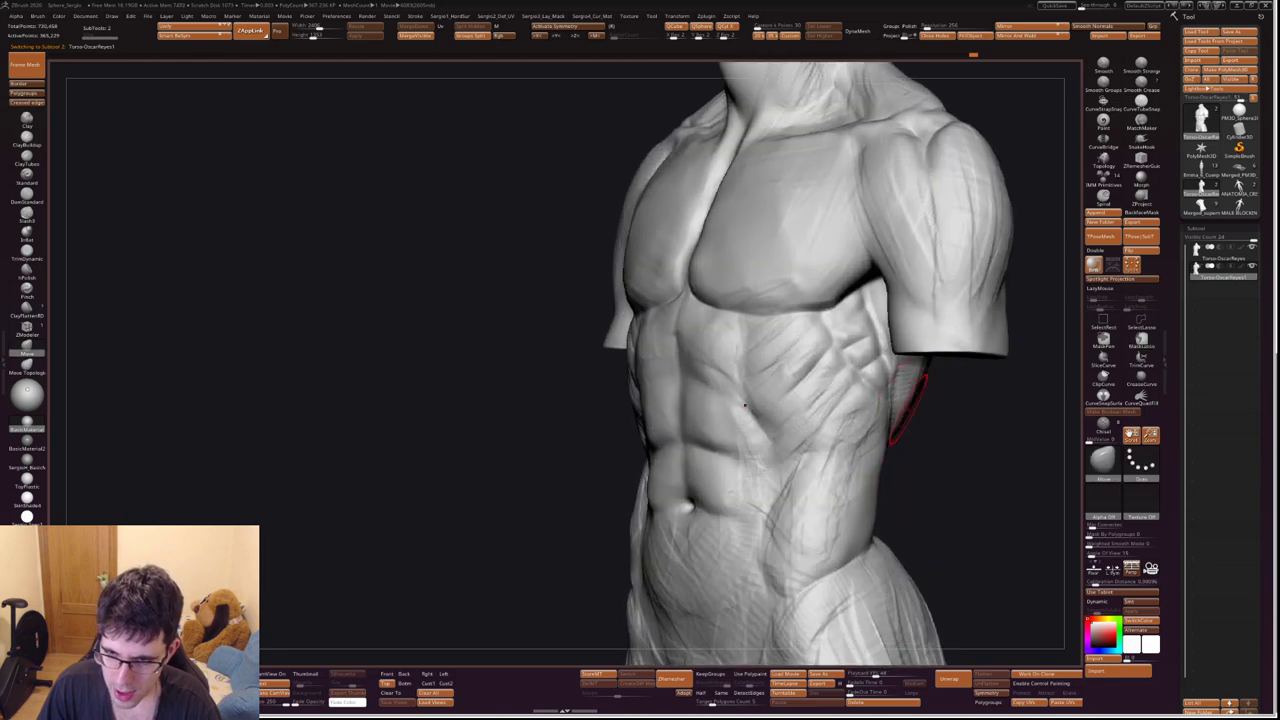
{"action": "mouse_move", "coordinate": [918, 418]}
{"action": "left_mouse_down"}
{"action": "mouse_move", "coordinate": [868, 430]}
{"action": "mouse_move", "coordinate": [920, 405]}
{"action": "mouse_move", "coordinate": [775, 448]}
{"action": "left_mouse_up"}
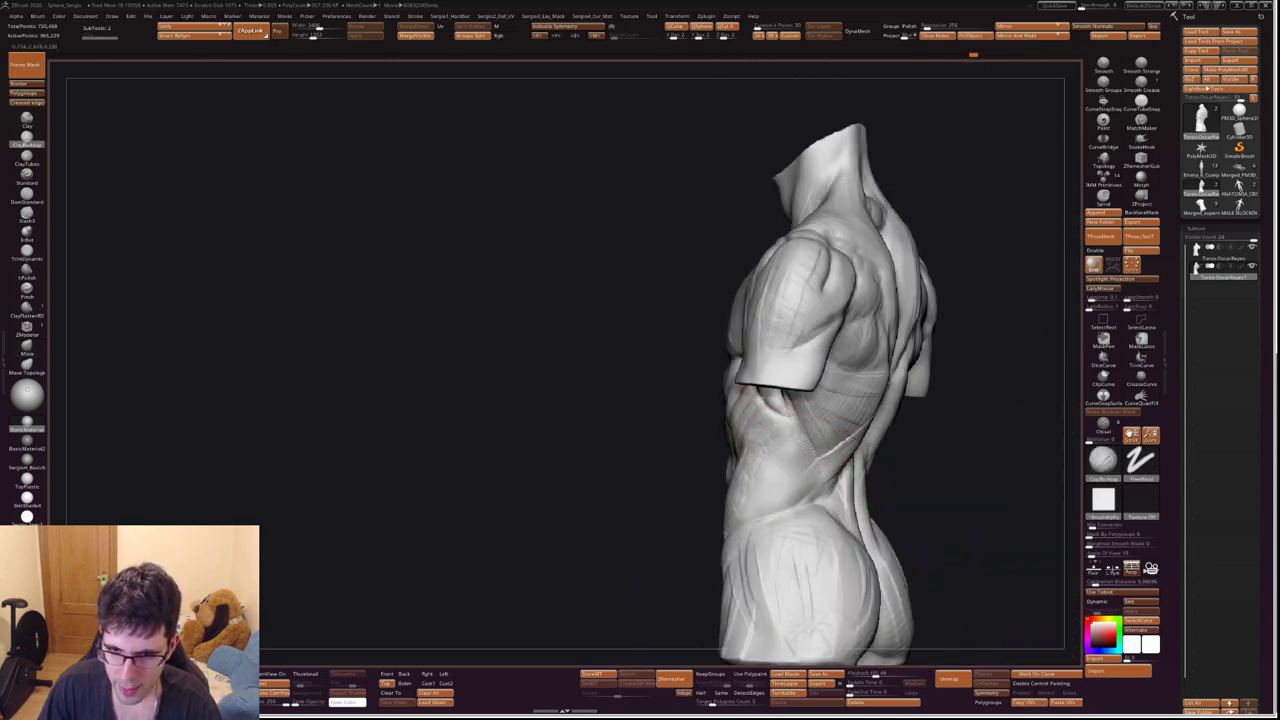
{"action": "right_click_drag", "start_coordinate": [788, 446], "coordinate": [806, 424]}
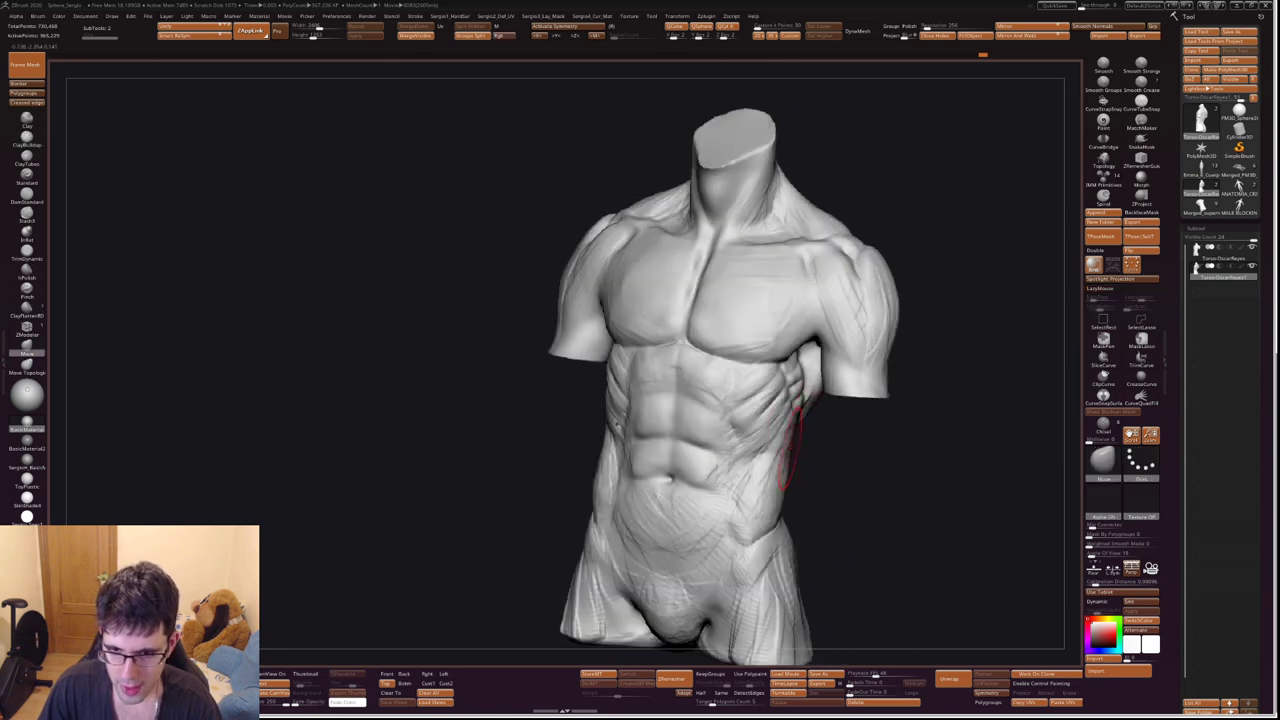
{"action": "right_click_drag", "start_coordinate": [794, 448], "coordinate": [826, 449]}
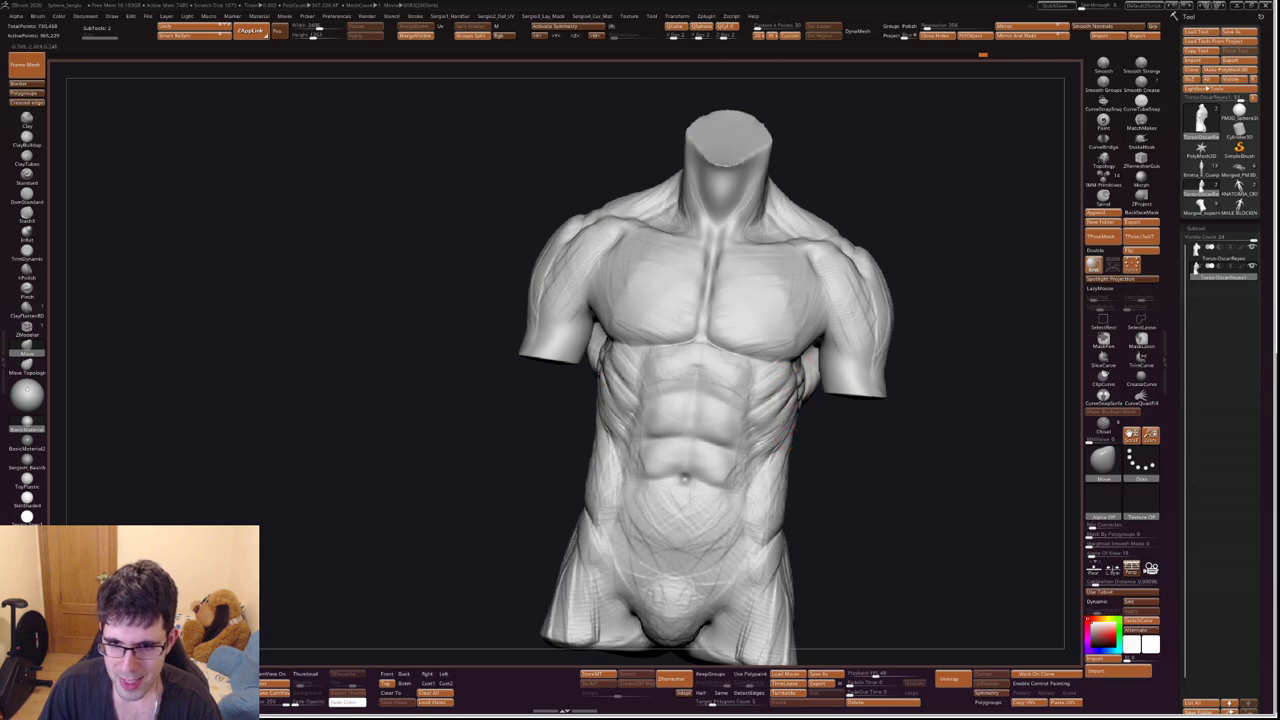
{"action": "right_click_drag", "start_coordinate": [800, 425], "coordinate": [760, 365]}
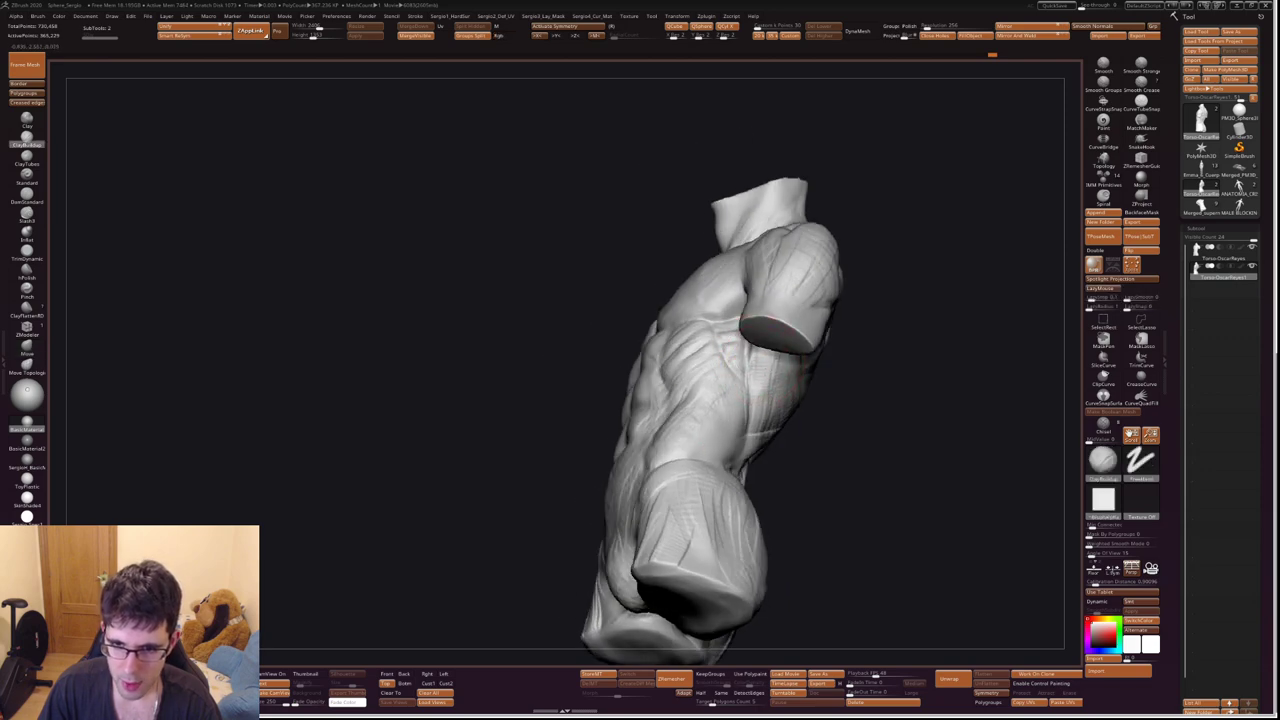
{"action": "key", "text": "f"}
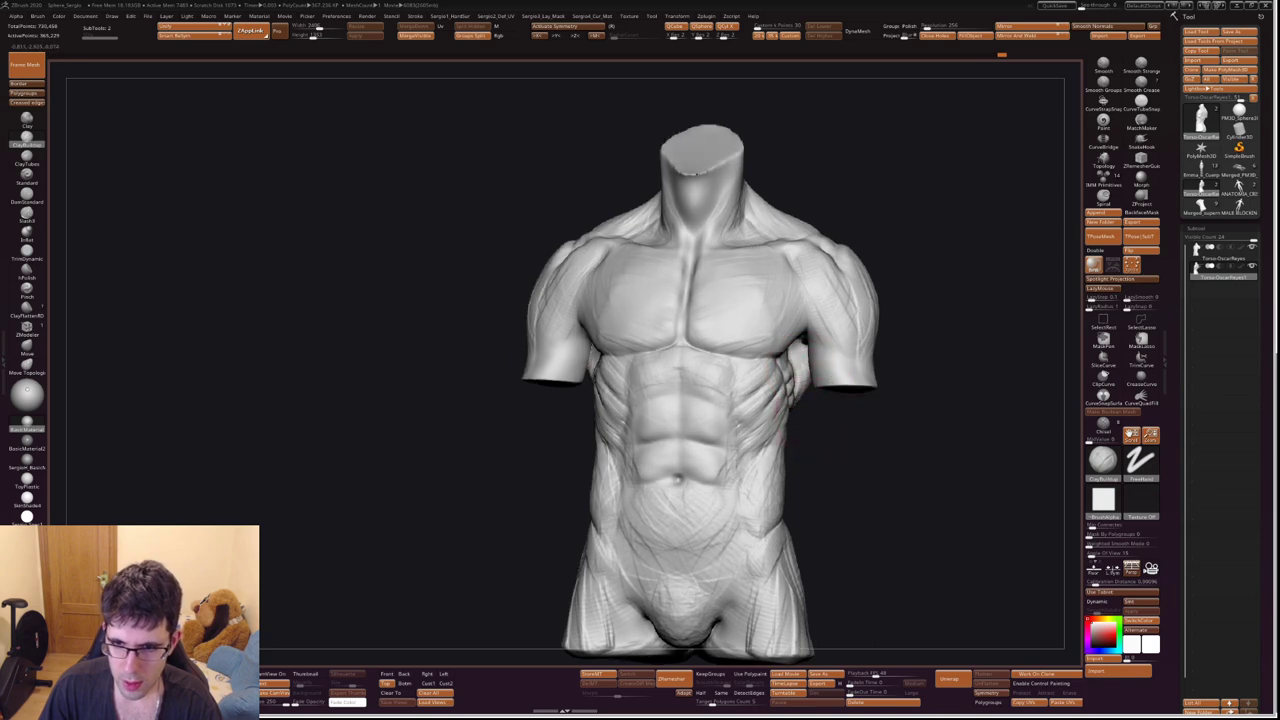
Switch sculpting brush and sculpt a stroke down the right flank along the obliques.
{"action": "right_click_drag", "start_coordinate": [802, 352], "coordinate": [737, 323]}
{"action": "key", "text": "b"}
{"action": "key", "text": "m"}
{"action": "key", "text": "v"}
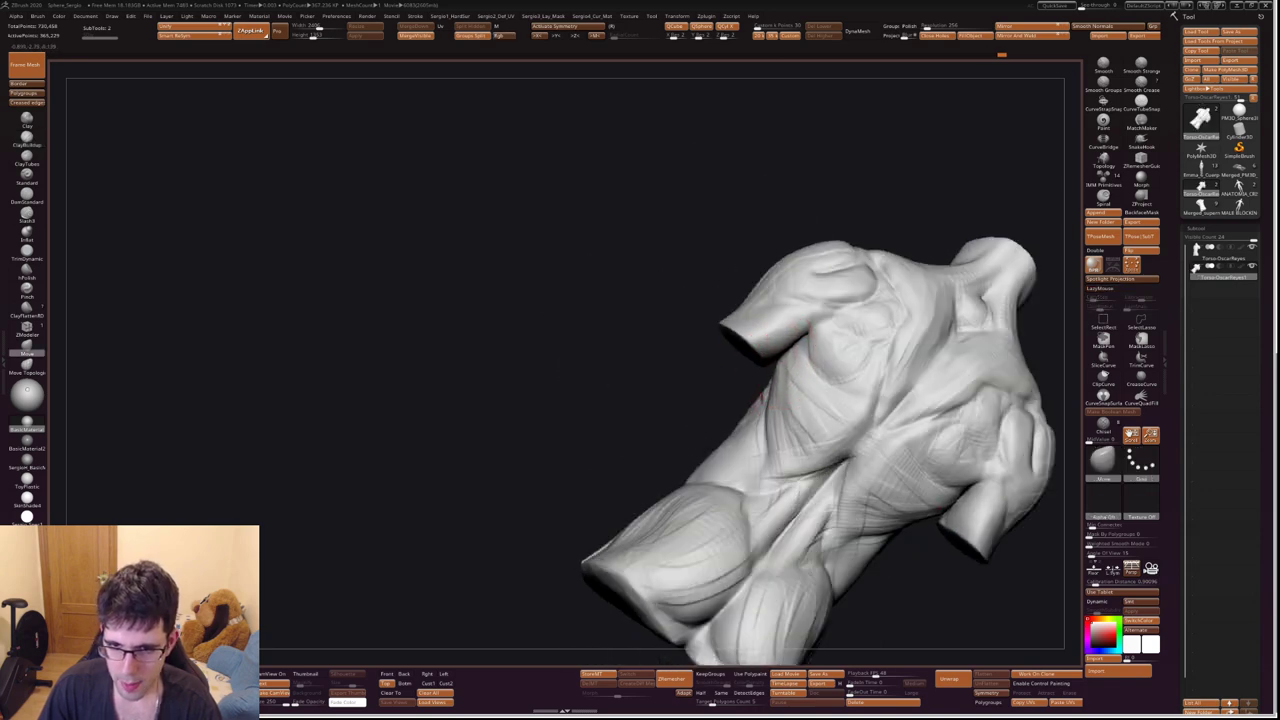
{"action": "right_click_drag", "start_coordinate": [773, 370], "coordinate": [795, 415], "text": "shift"}
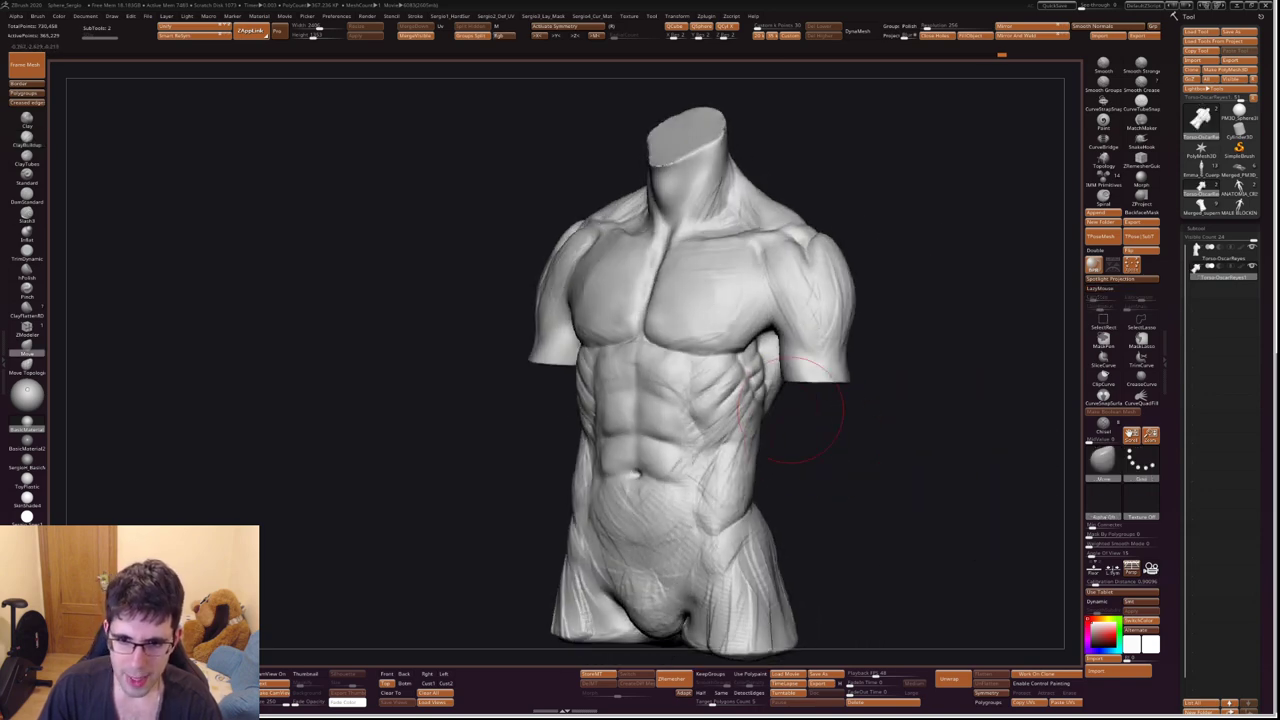
{"action": "left_click_drag", "start_coordinate": [778, 375], "coordinate": [760, 455]}
{"action": "mouse_move", "coordinate": [775, 425]}
{"action": "right_mouse_down"}
{"action": "mouse_move", "coordinate": [765, 410]}
{"action": "mouse_move", "coordinate": [783, 411]}
{"action": "right_mouse_up"}
{"action": "right_click_drag", "start_coordinate": [790, 475], "coordinate": [708, 366]}
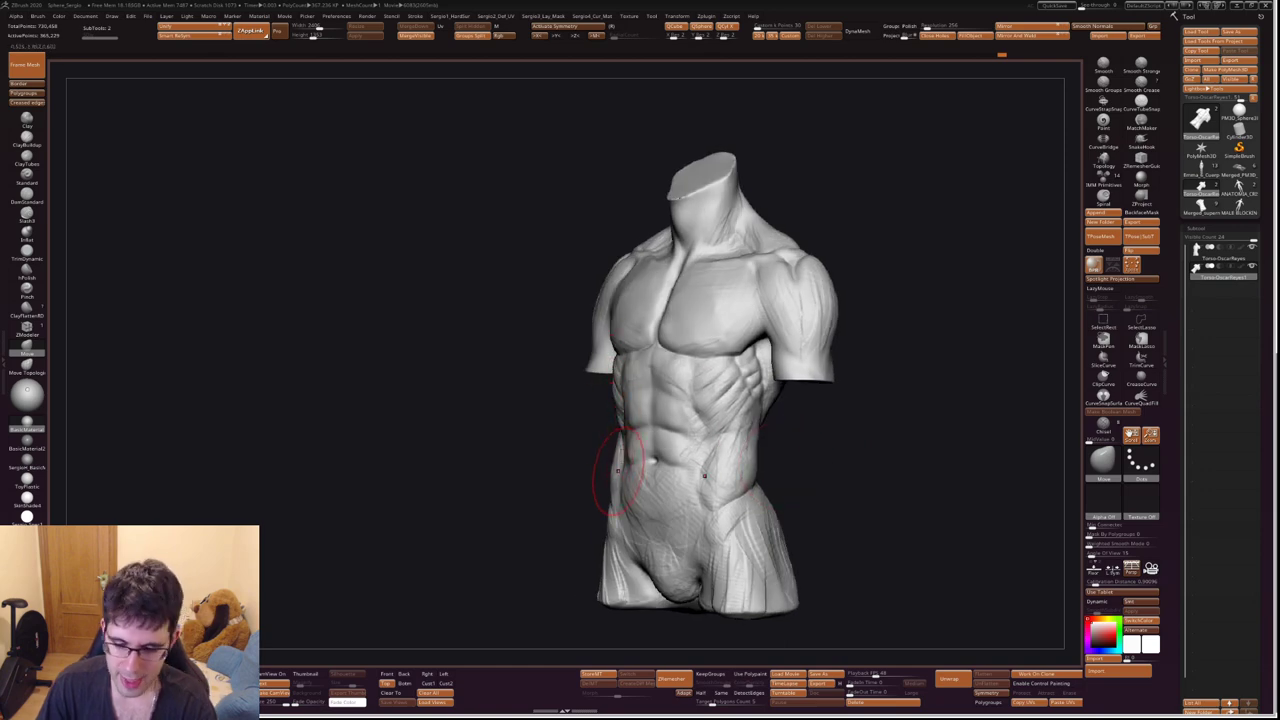
Click between the reference and detailed subtools to compare the flank, ending on the detailed sculpt.
{"action": "left_click", "coordinate": [635, 505], "text": "alt"}
{"action": "left_click", "coordinate": [812, 526], "text": "alt"}
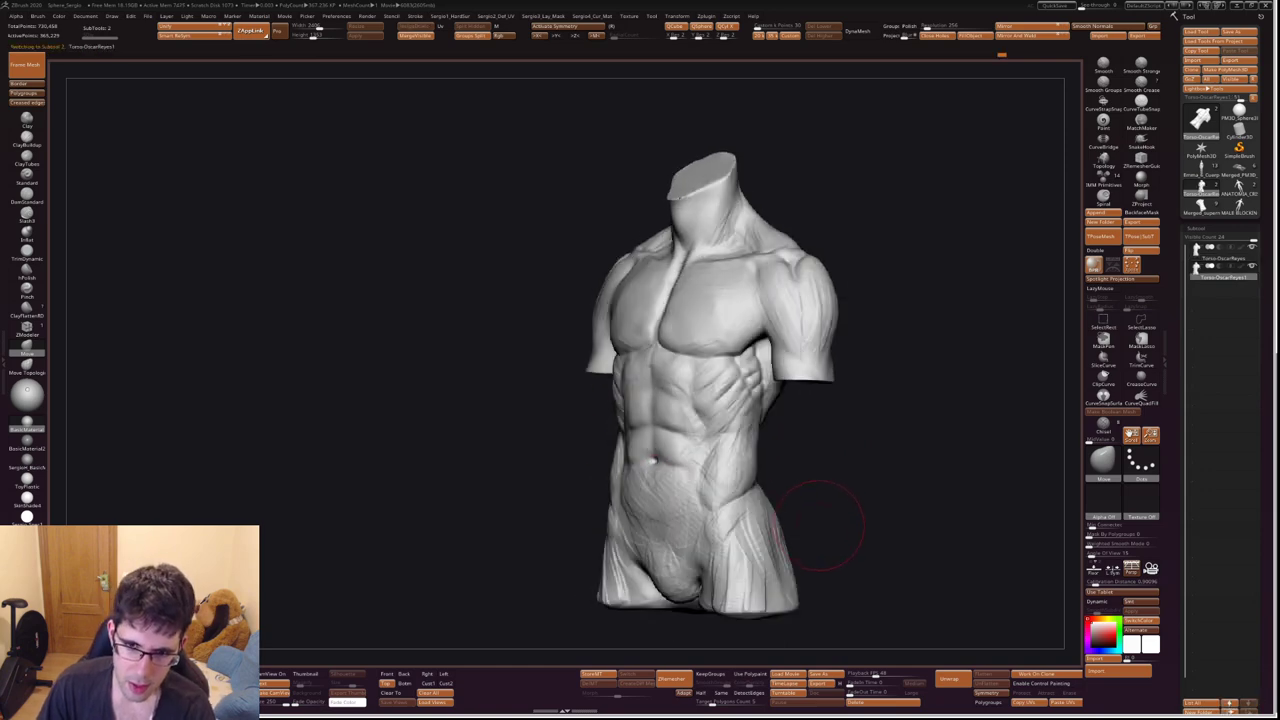
{"action": "left_click", "coordinate": [800, 335], "text": "alt"}
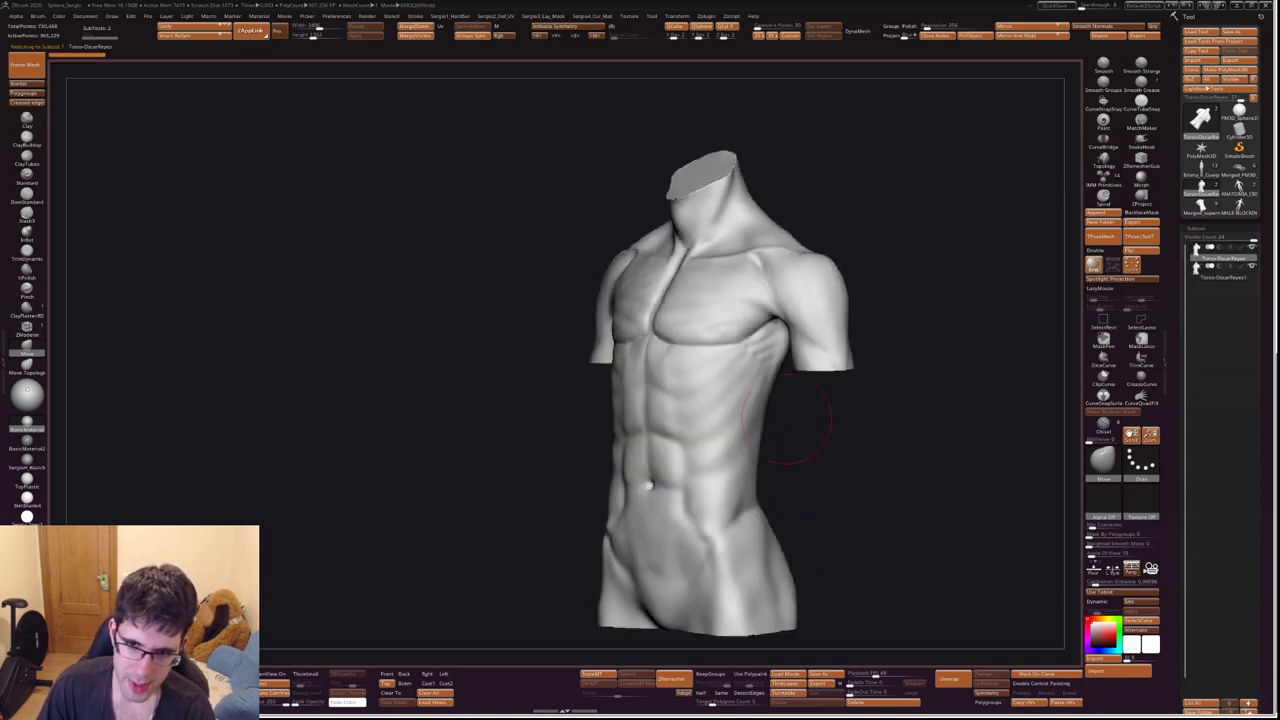
{"action": "left_click", "coordinate": [737, 513], "text": "alt"}
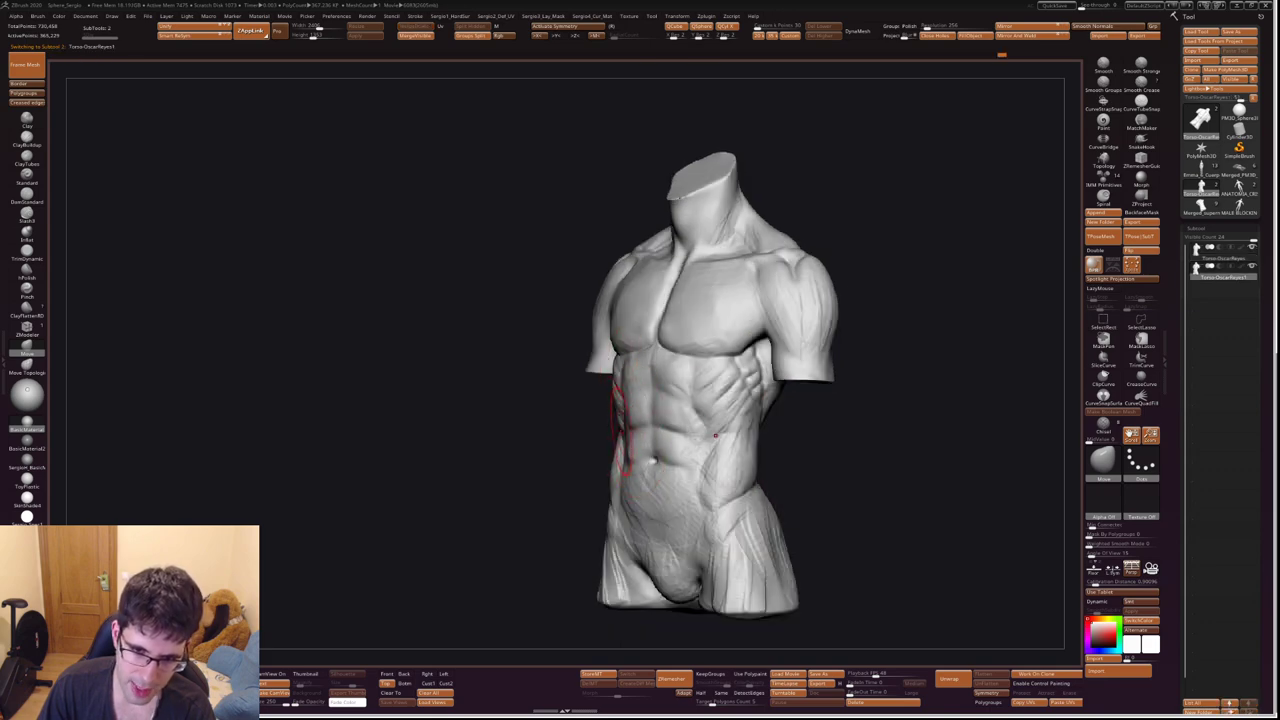
{"action": "left_click", "coordinate": [616, 430], "text": "alt"}
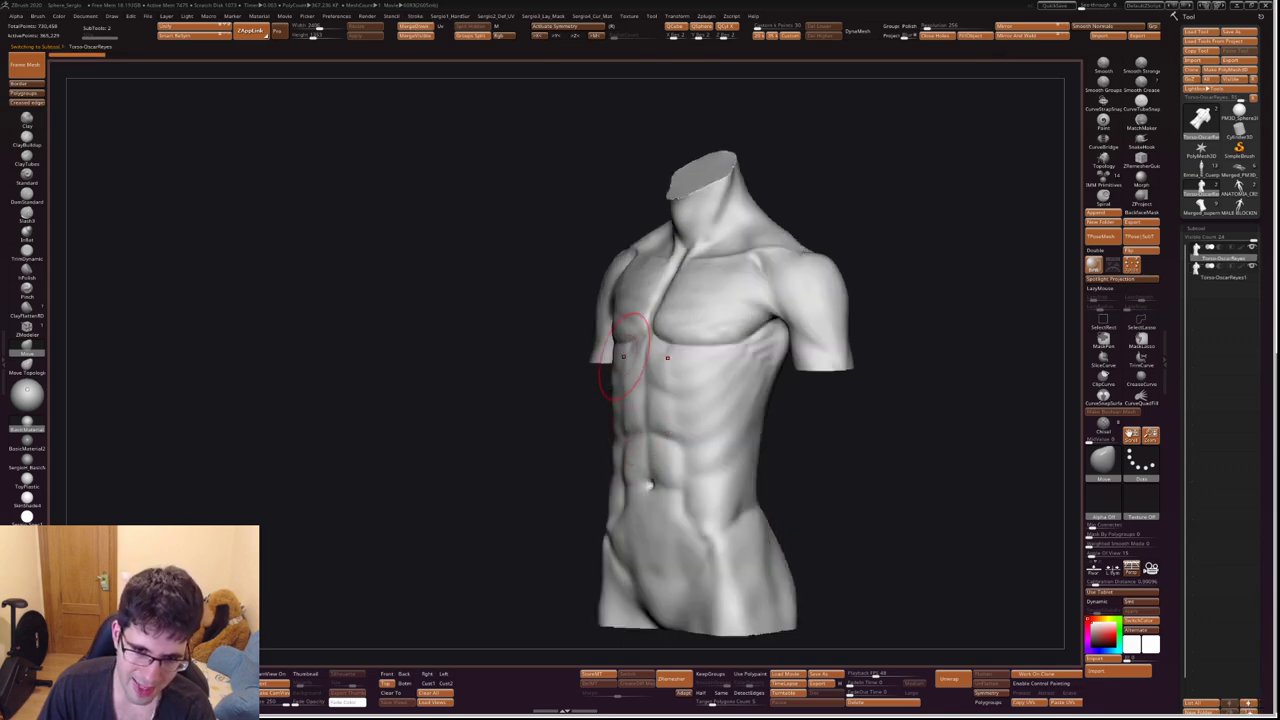
{"action": "left_click", "coordinate": [720, 455], "text": "alt"}
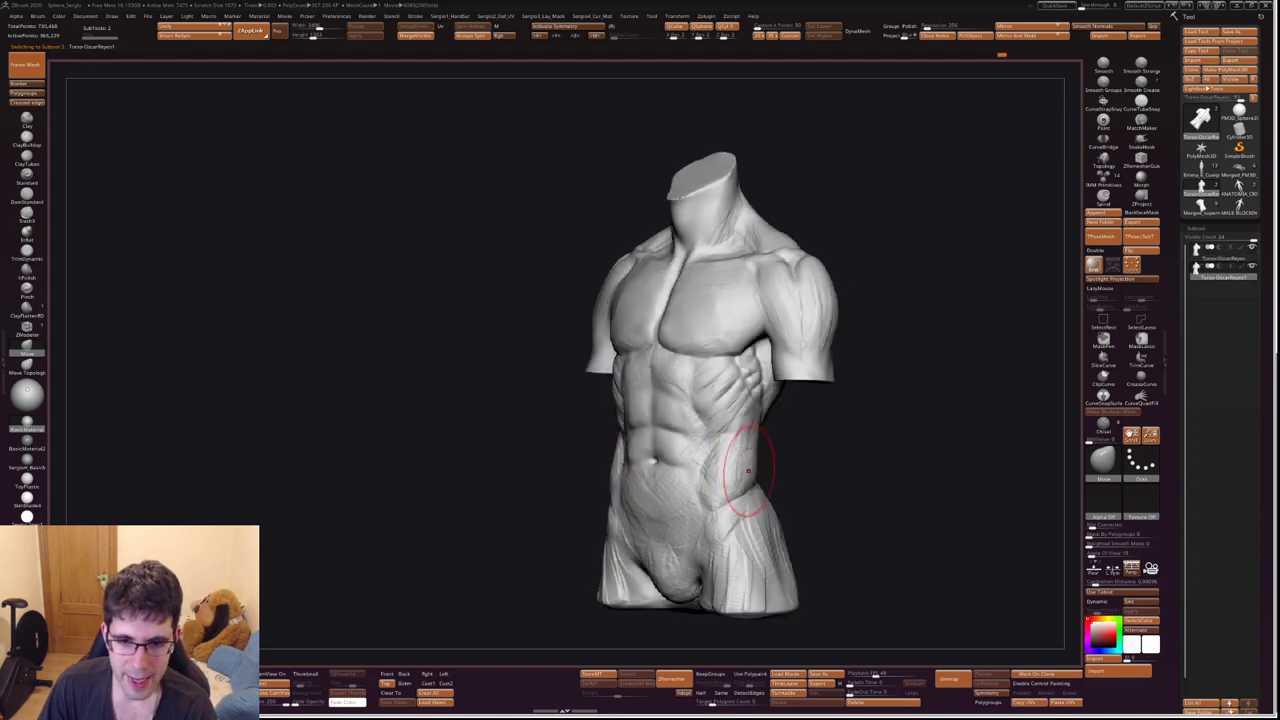
{"action": "left_click", "coordinate": [760, 463], "text": "alt"}
{"action": "left_click", "coordinate": [760, 463], "text": "alt"}
{"action": "left_click_drag", "start_coordinate": [843, 471], "coordinate": [960, 470]}
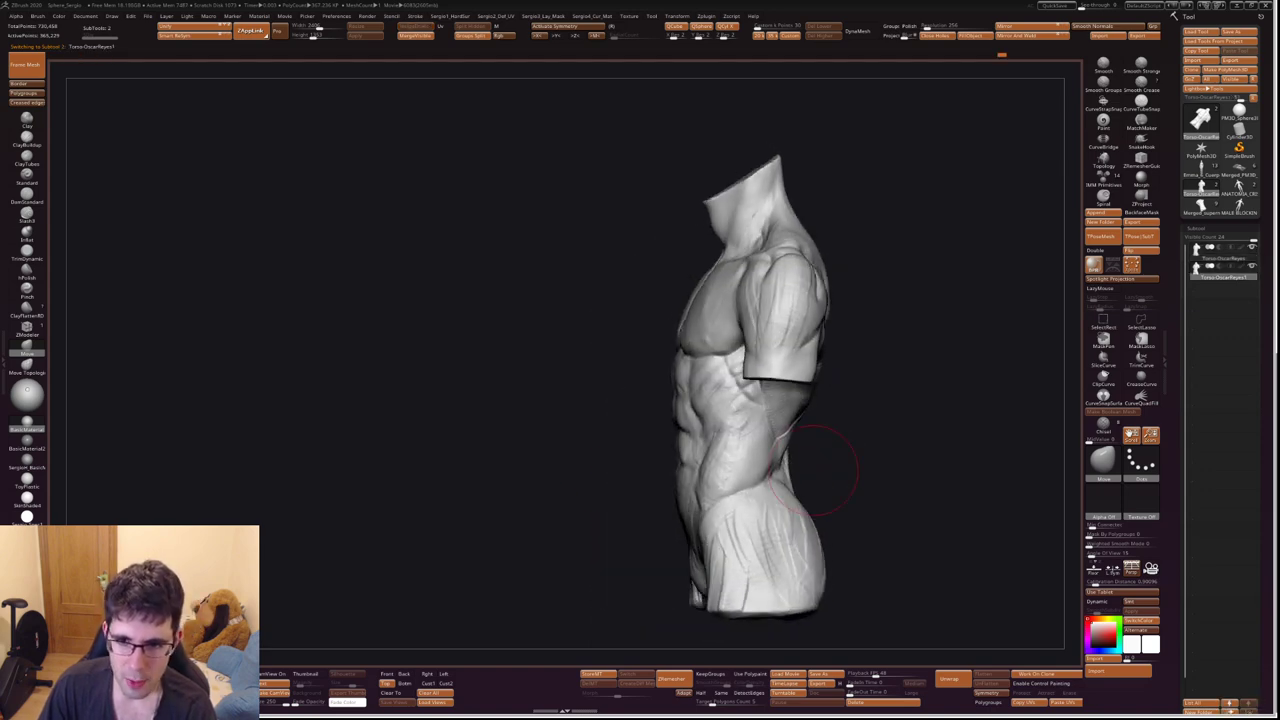
{"action": "left_click", "coordinate": [857, 457], "text": "alt"}
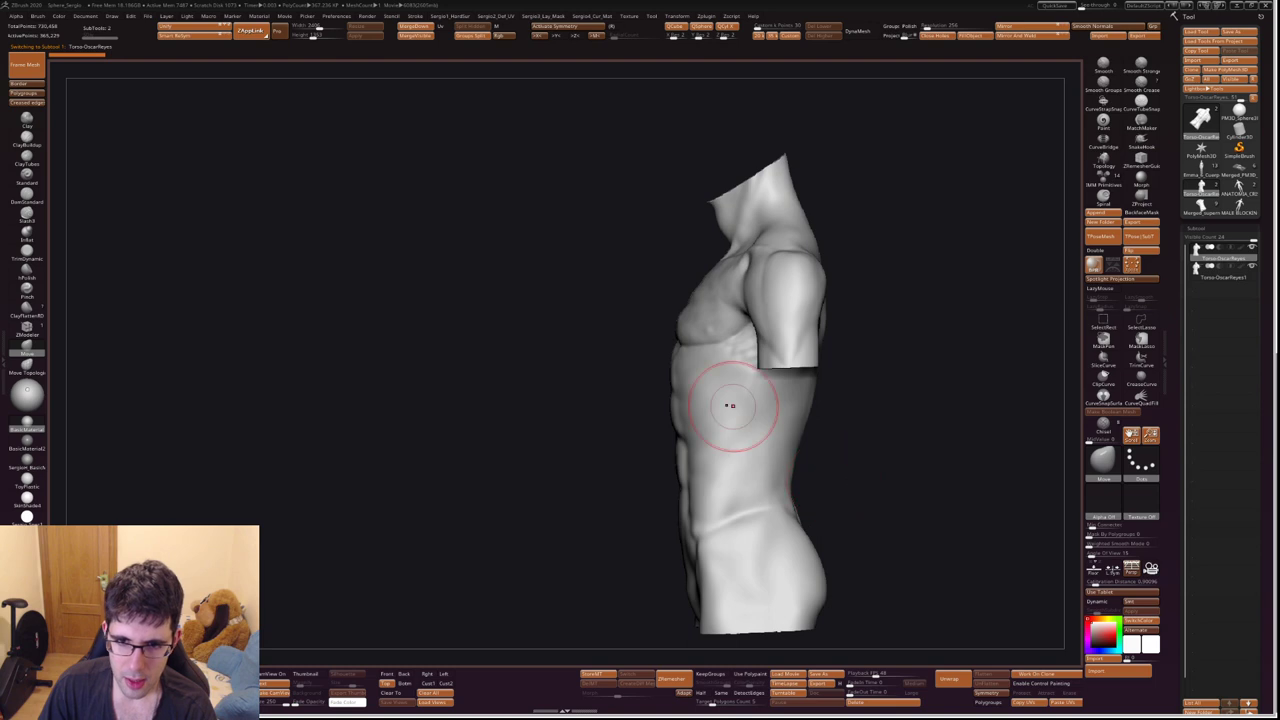
{"action": "left_click", "coordinate": [754, 492], "text": "alt"}
{"action": "left_click", "coordinate": [755, 468], "text": "alt"}
{"action": "left_click", "coordinate": [751, 486], "text": "alt"}
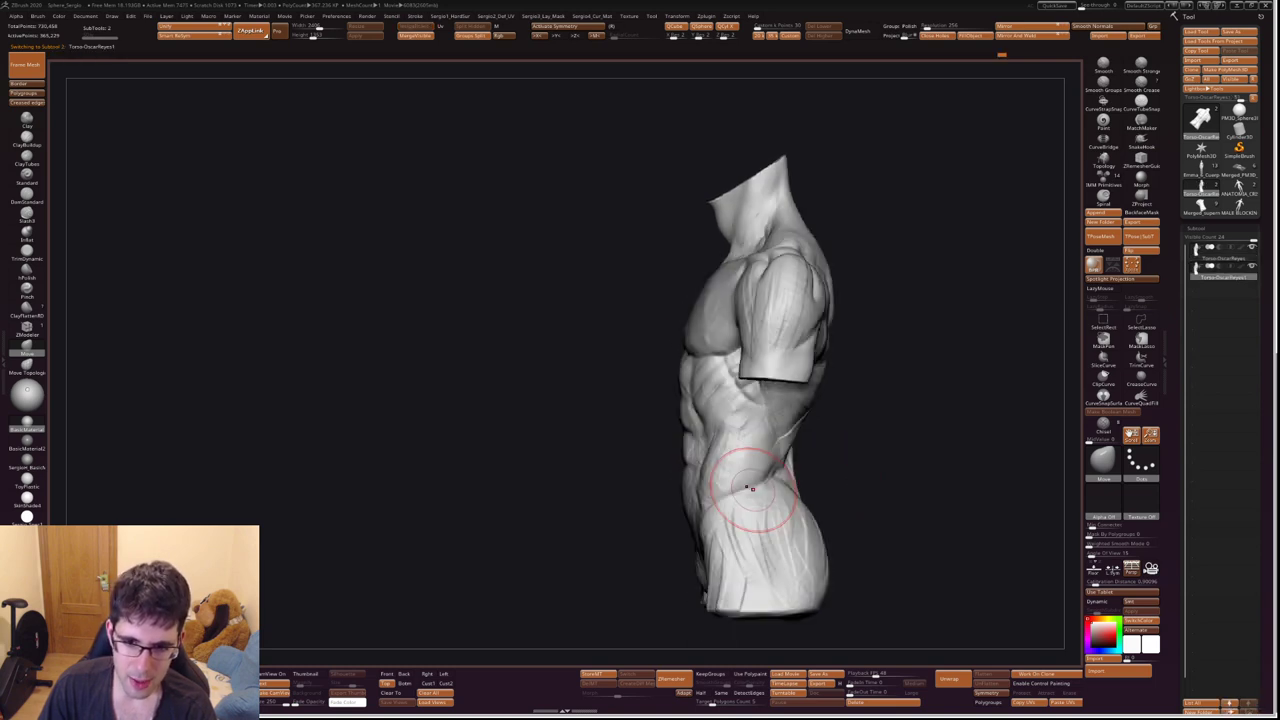
{"action": "left_click", "coordinate": [712, 525], "text": "alt"}
{"action": "left_click", "coordinate": [735, 520], "text": "alt"}
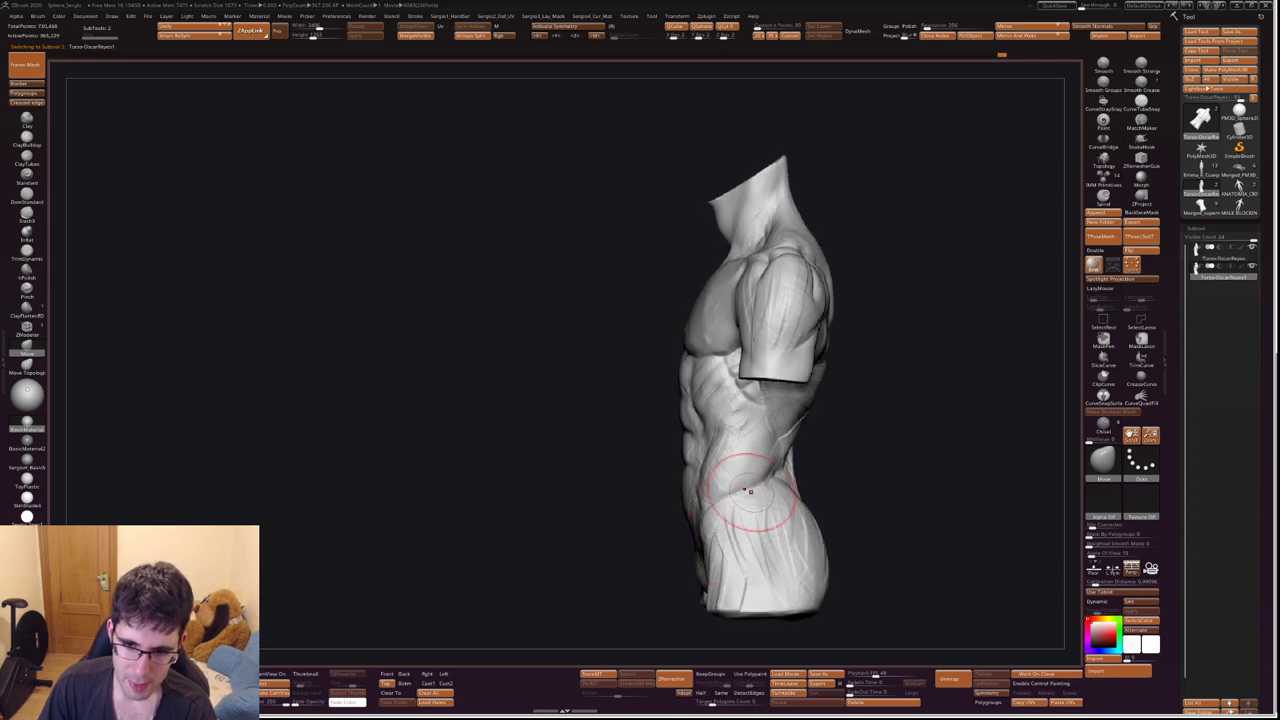
{"action": "left_click", "coordinate": [733, 515], "text": "alt"}
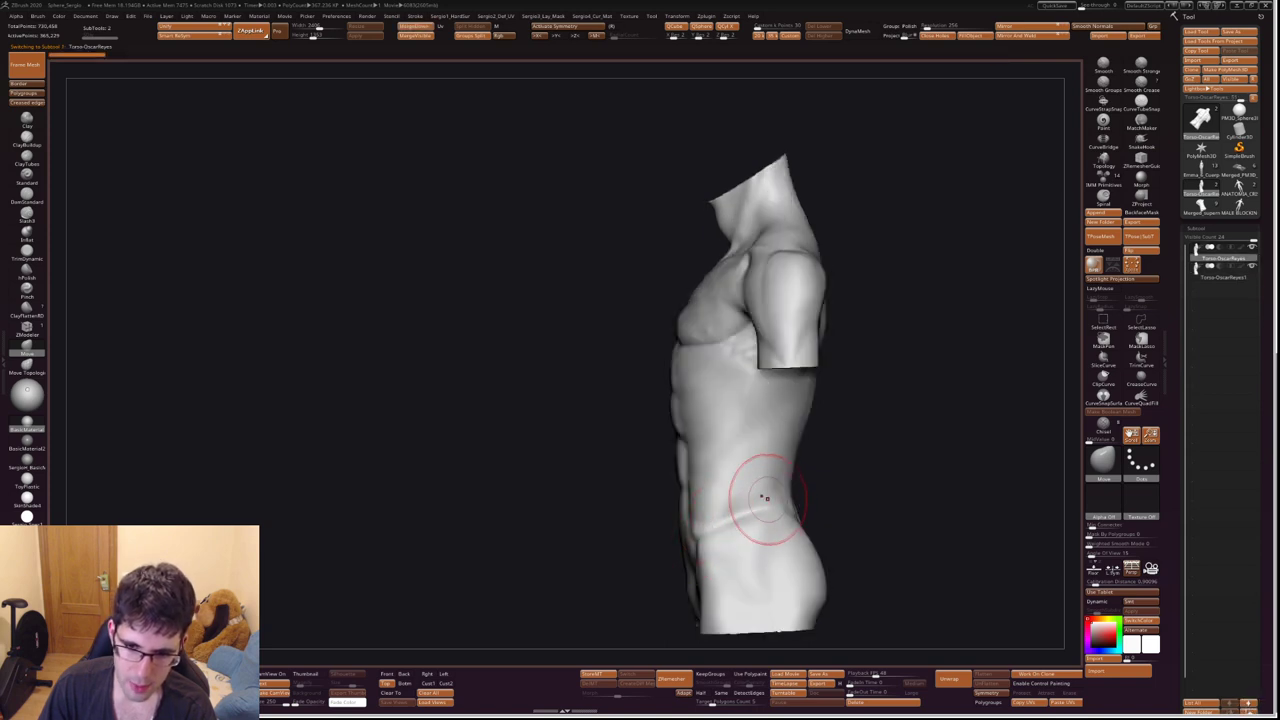
{"action": "left_click", "coordinate": [730, 518], "text": "alt"}
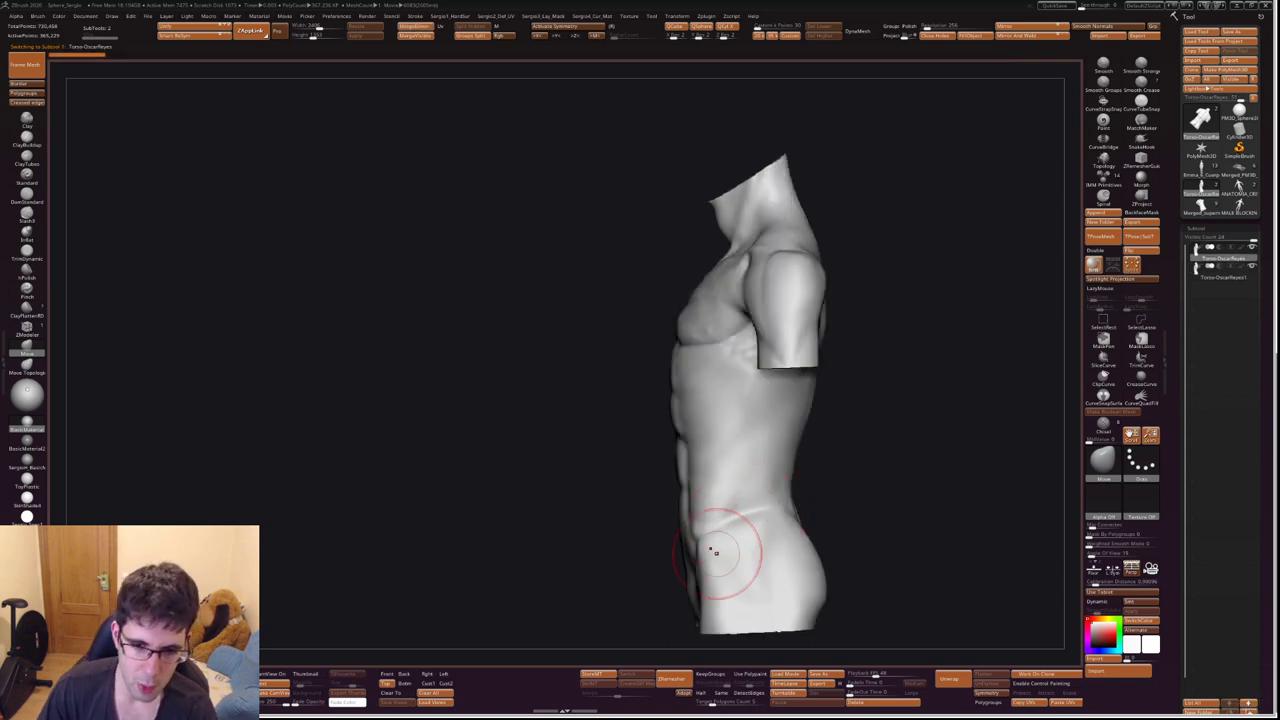
{"action": "left_click", "coordinate": [740, 432], "text": "alt"}
{"action": "left_click", "coordinate": [731, 458], "text": "alt"}
{"action": "left_click", "coordinate": [740, 500], "text": "alt"}
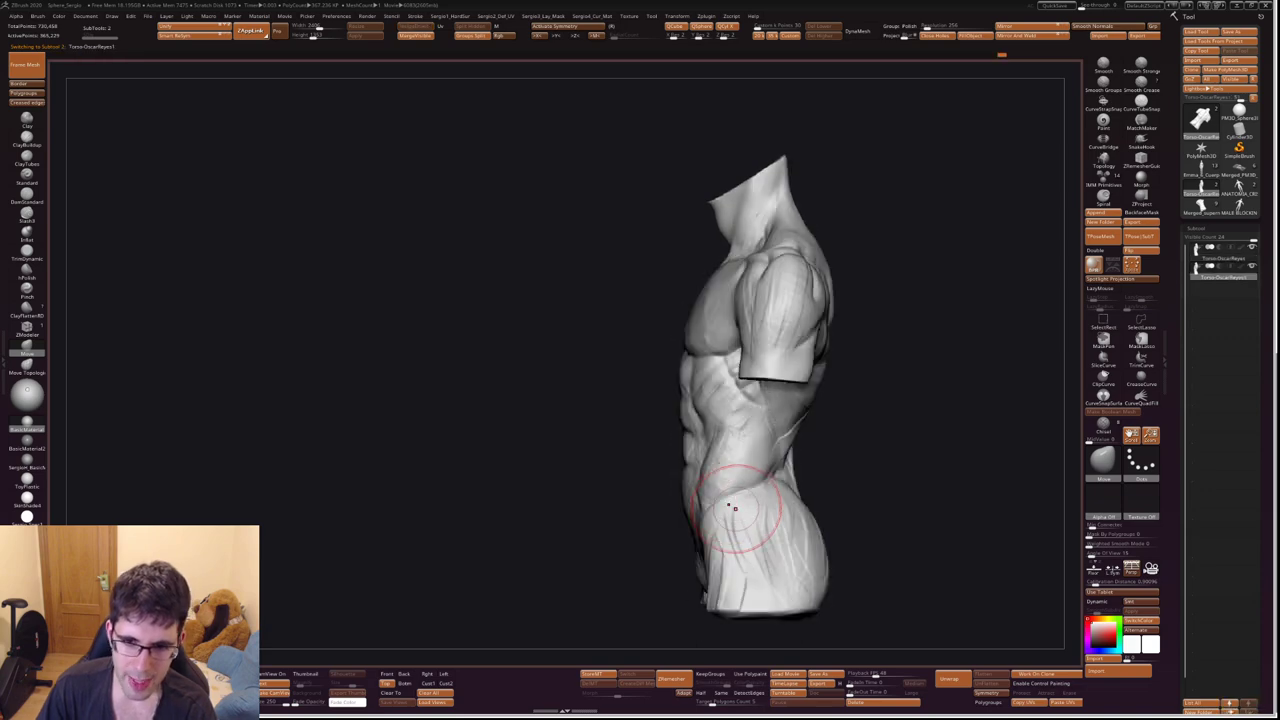
{"action": "left_click", "coordinate": [743, 528], "text": "alt"}
{"action": "left_click", "coordinate": [742, 530], "text": "alt"}
{"action": "left_click", "coordinate": [742, 532], "text": "alt"}
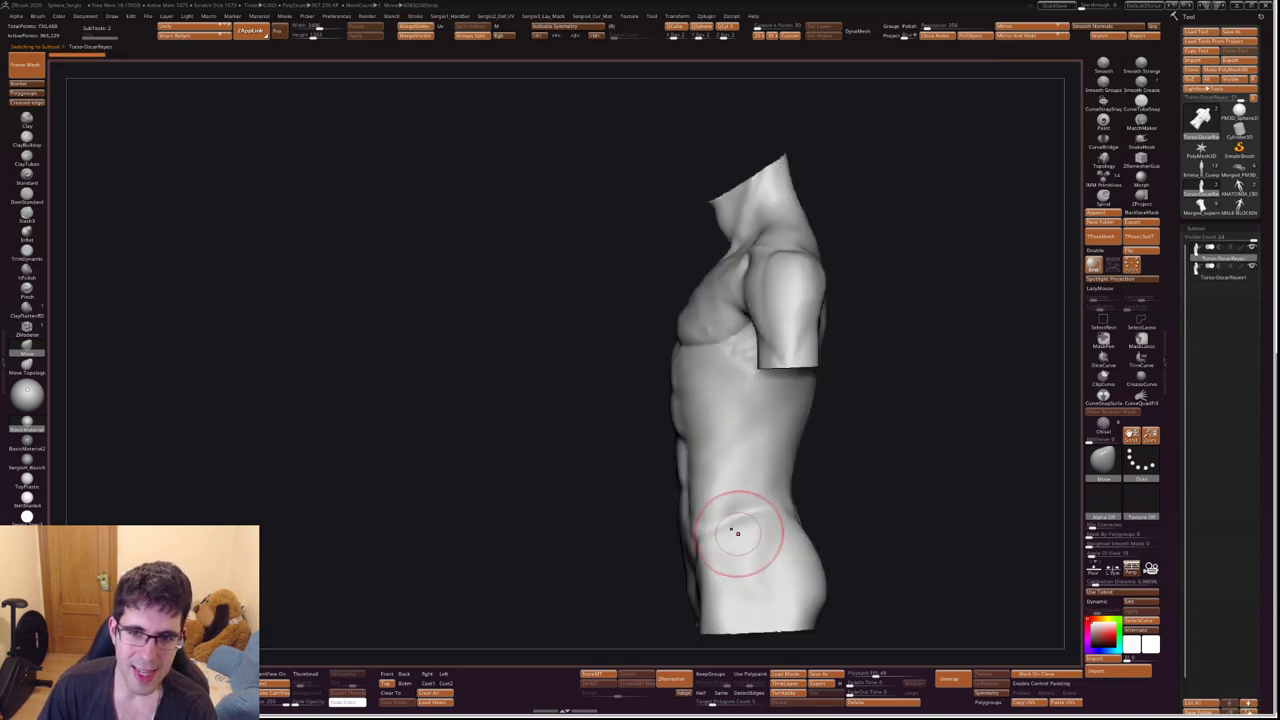
{"action": "left_click", "coordinate": [734, 535], "text": "alt"}
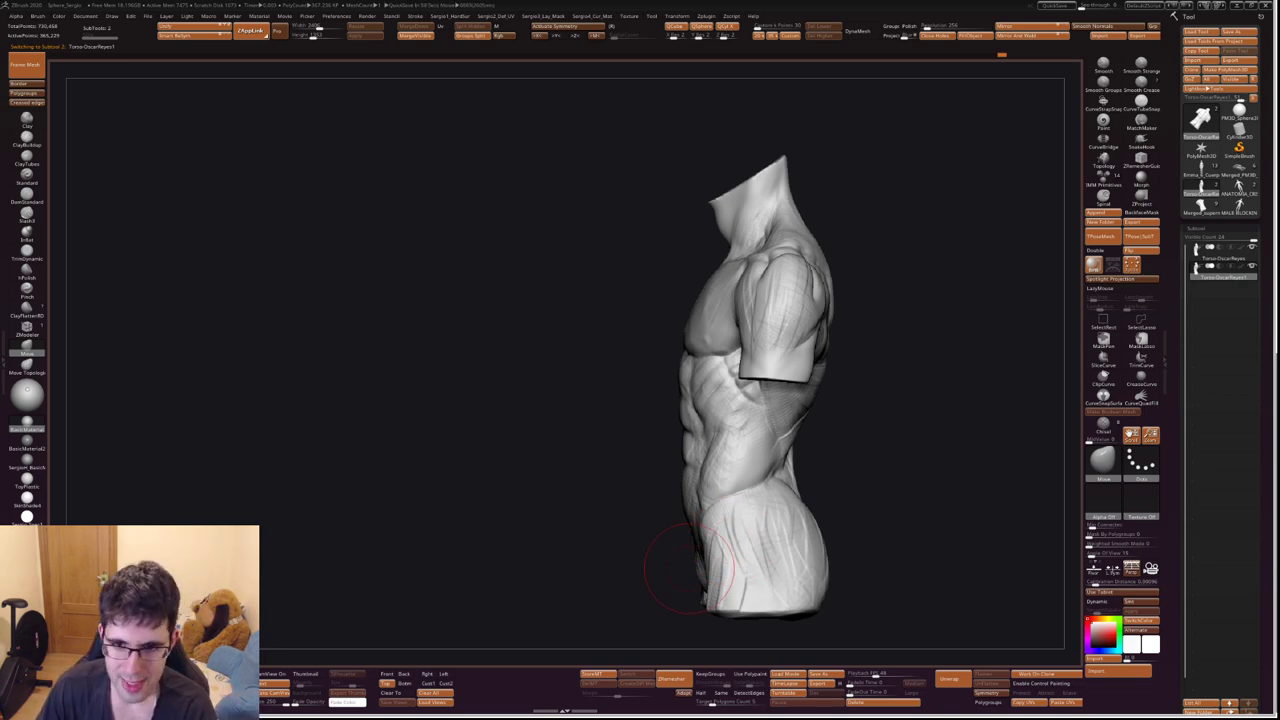
{"action": "left_click", "coordinate": [930, 390], "text": "alt"}
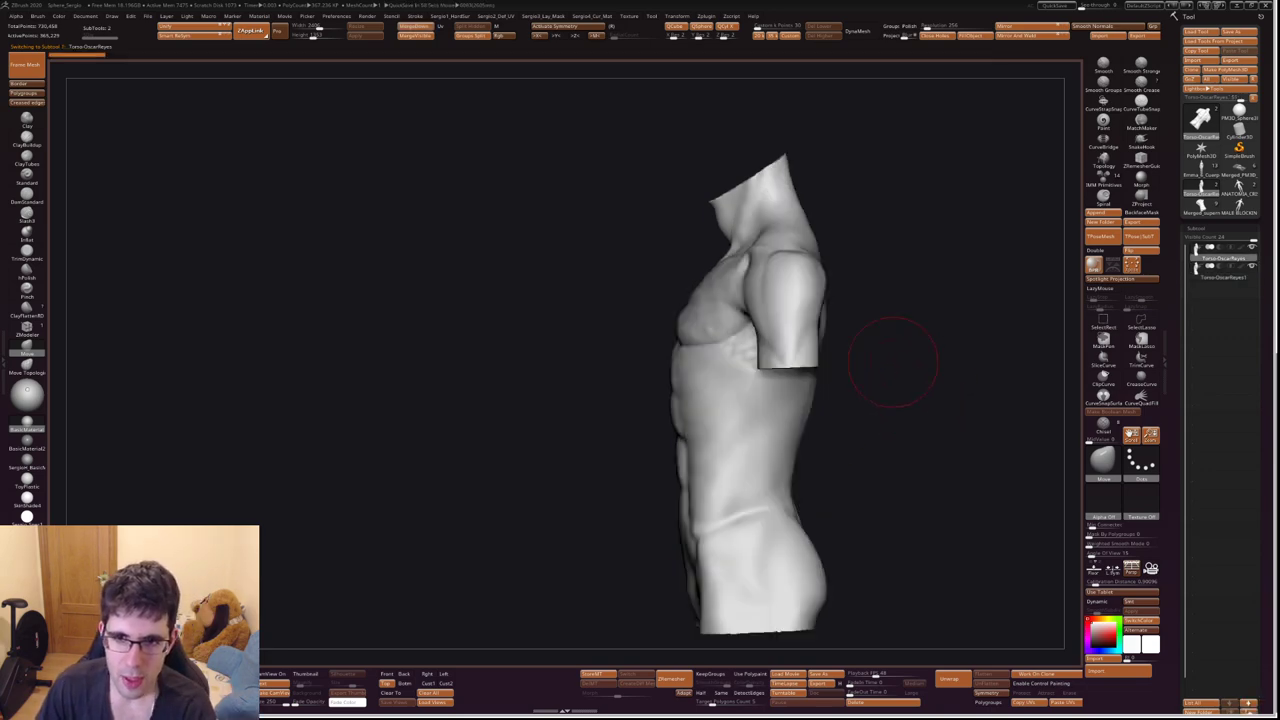
{"action": "left_click", "coordinate": [790, 284], "text": "alt"}
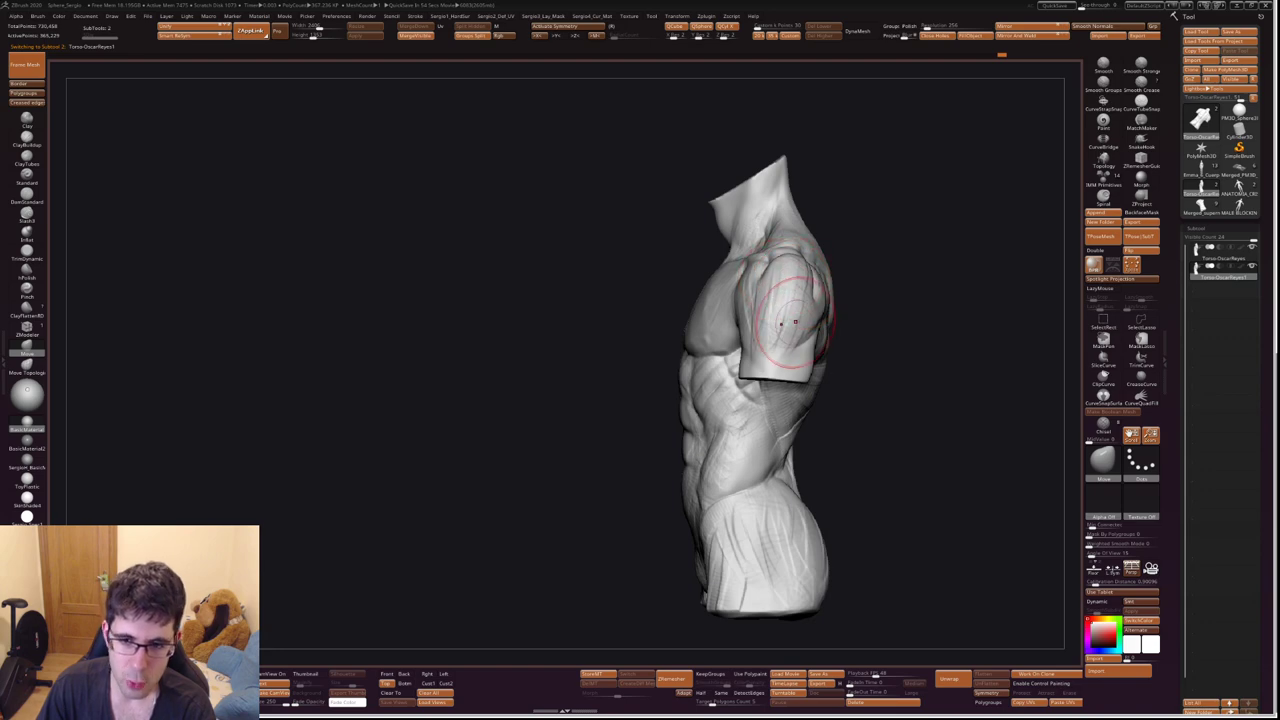
{"action": "left_click", "coordinate": [773, 299], "text": "alt"}
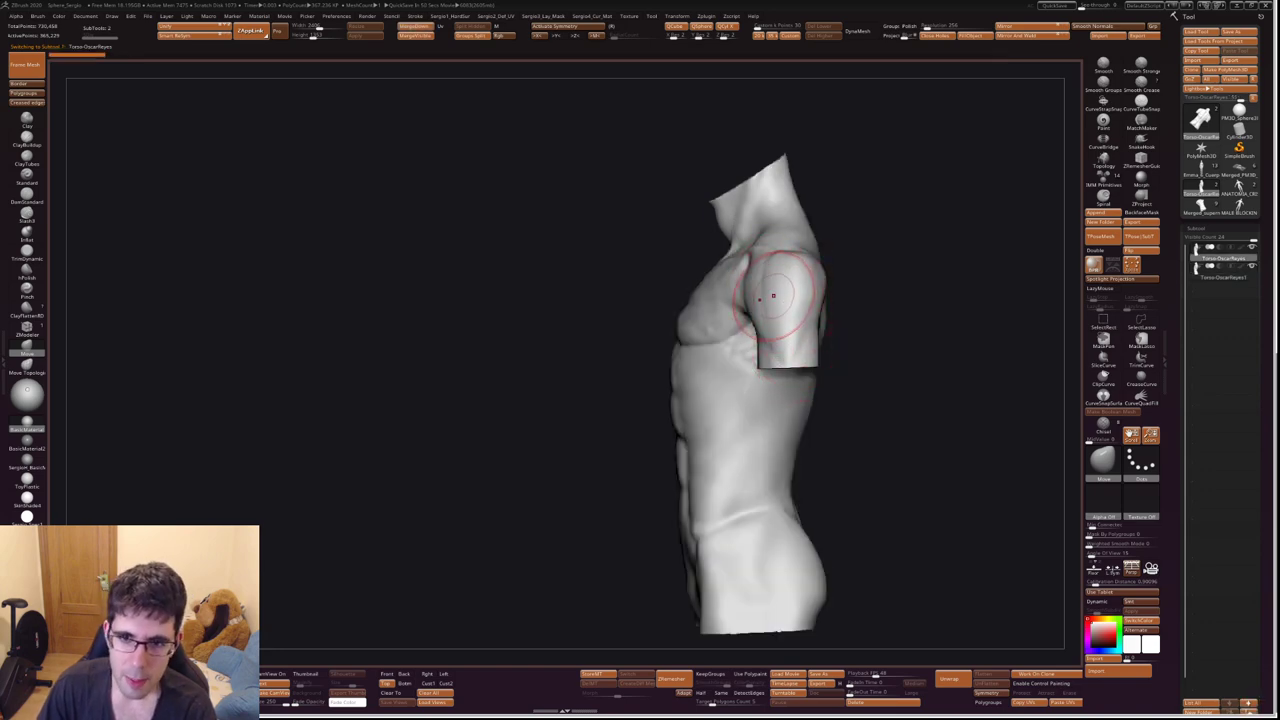
{"action": "left_click_drag", "start_coordinate": [783, 281], "coordinate": [850, 285]}
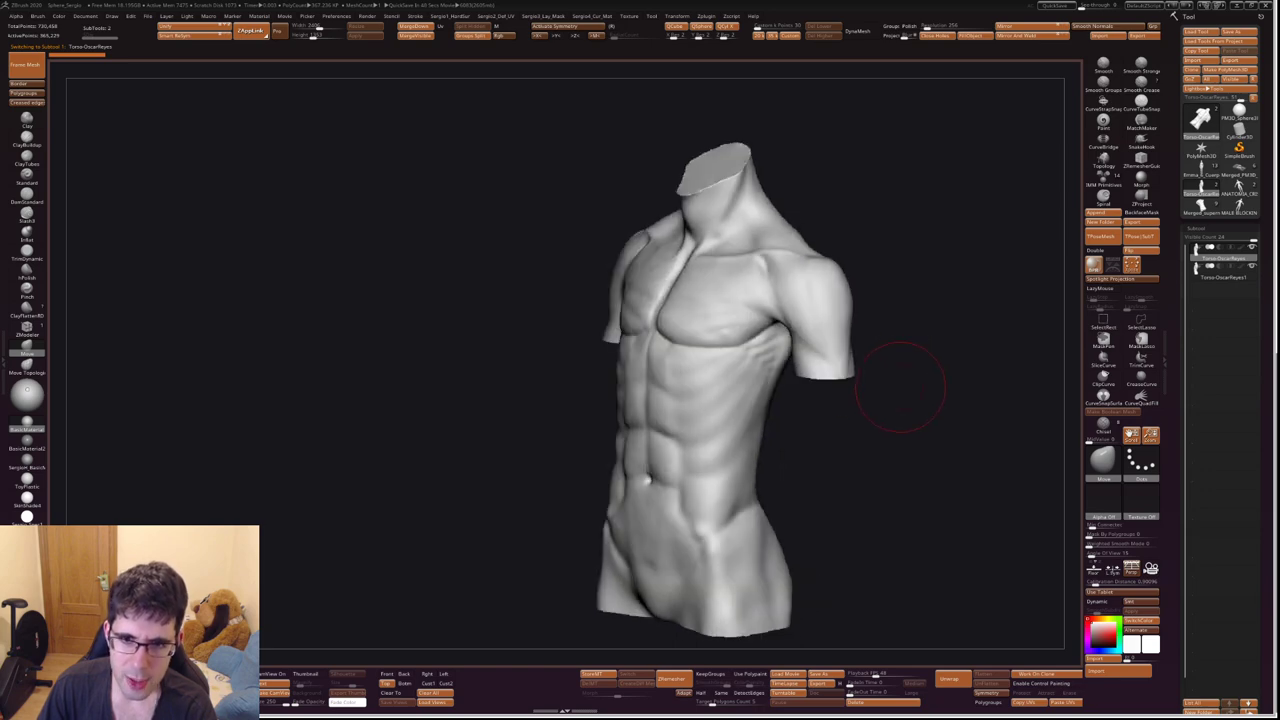
Toggle subtools with Alt+Up/Down in three-quarter view, finishing on the smooth reference torso.
{"action": "key", "text": "alt+Down"}
{"action": "mouse_move", "coordinate": [890, 408]}
{"action": "left_mouse_down"}
{"action": "mouse_move", "coordinate": [875, 408]}
{"action": "mouse_move", "coordinate": [898, 400]}
{"action": "left_mouse_up"}
{"action": "key", "text": "alt+Up"}
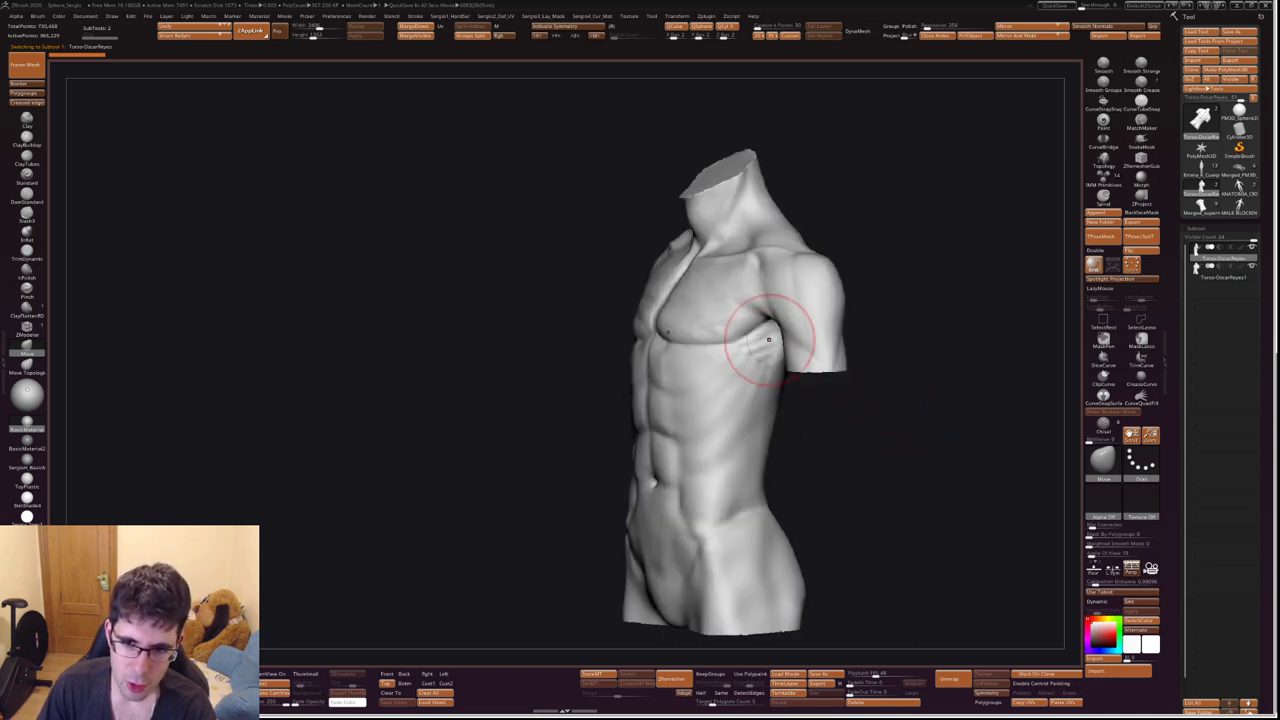
{"action": "key", "text": "alt+Up"}
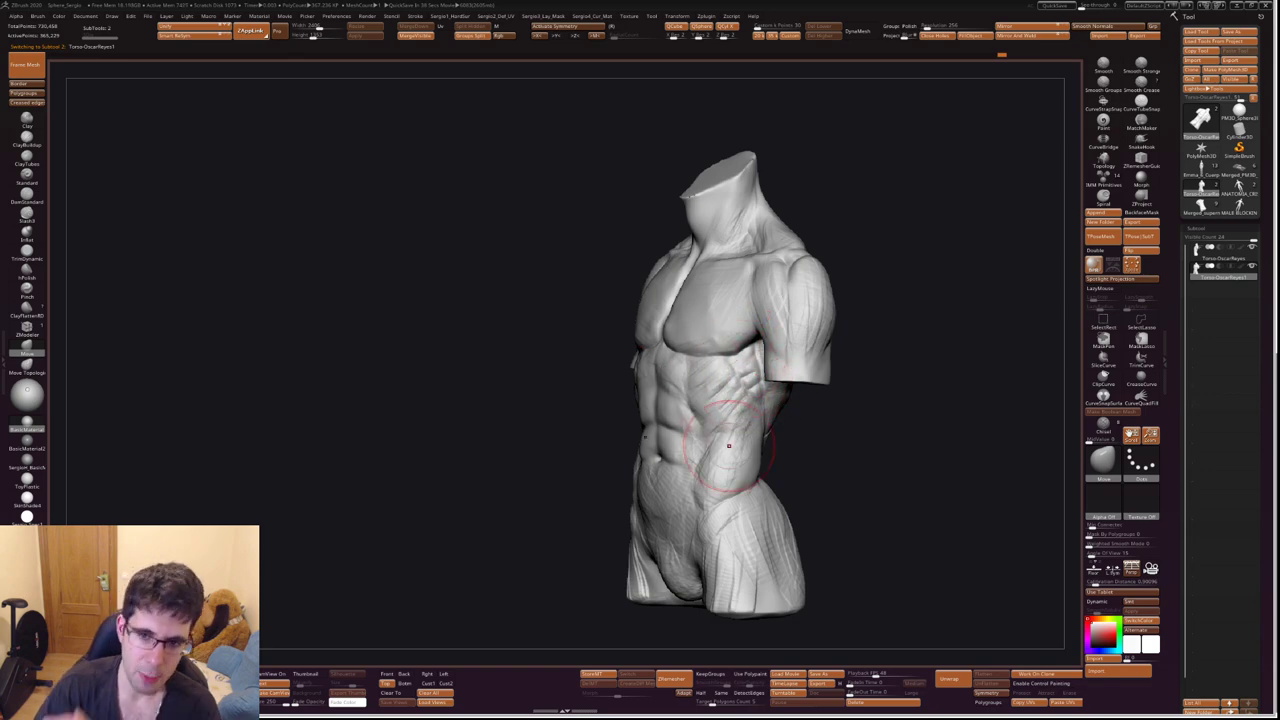
{"action": "key", "text": "alt+Down"}
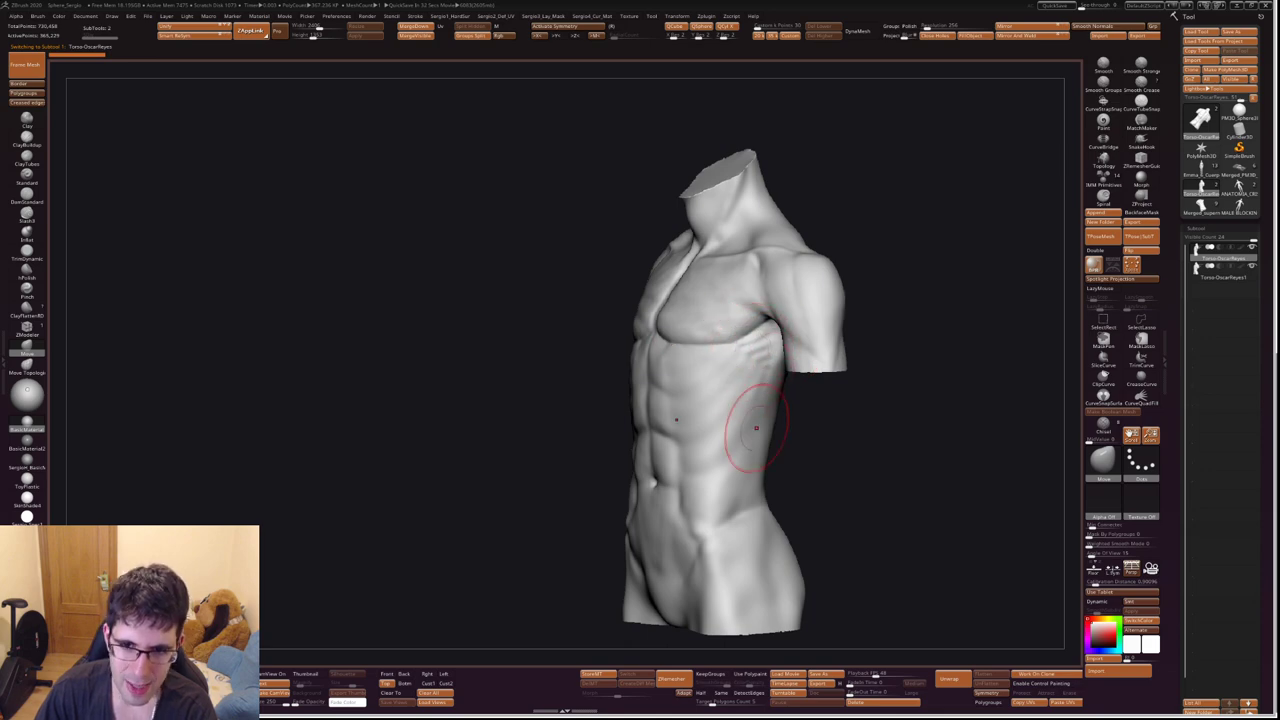
{"action": "key", "text": "alt+Up"}
{"action": "key", "text": "alt+Down"}
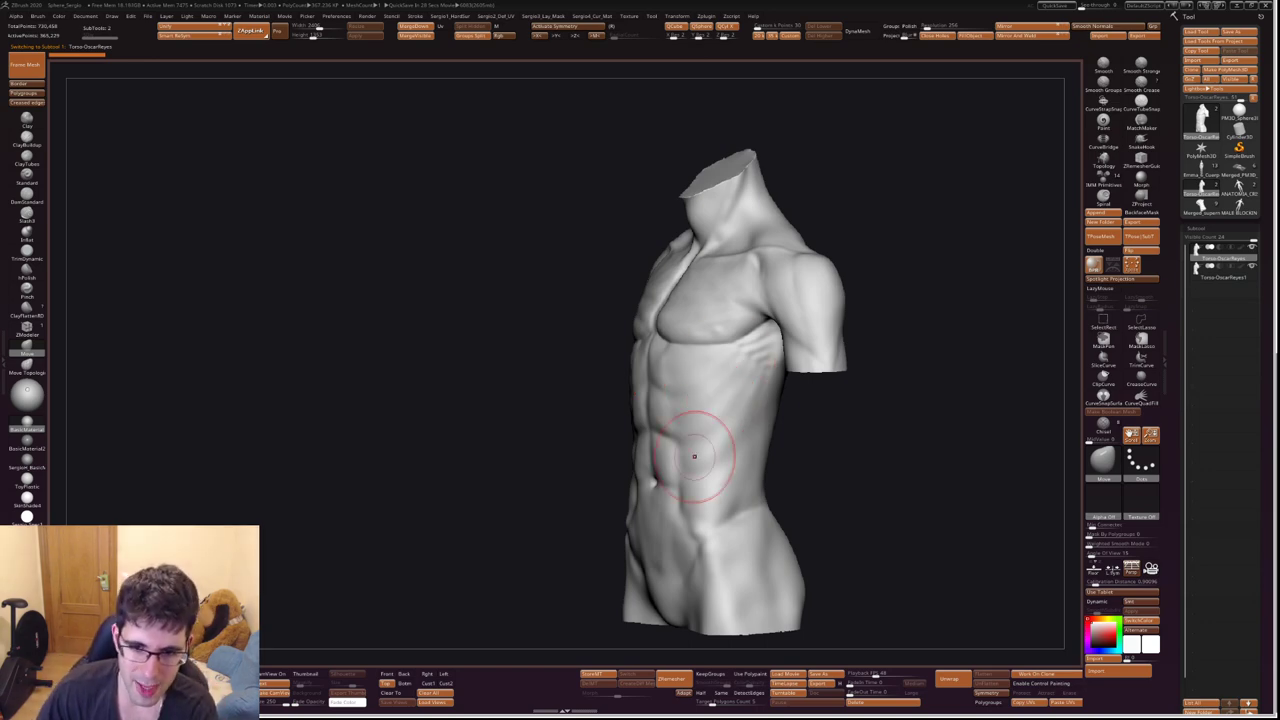
{"action": "left_click_drag", "start_coordinate": [800, 448], "coordinate": [777, 386]}
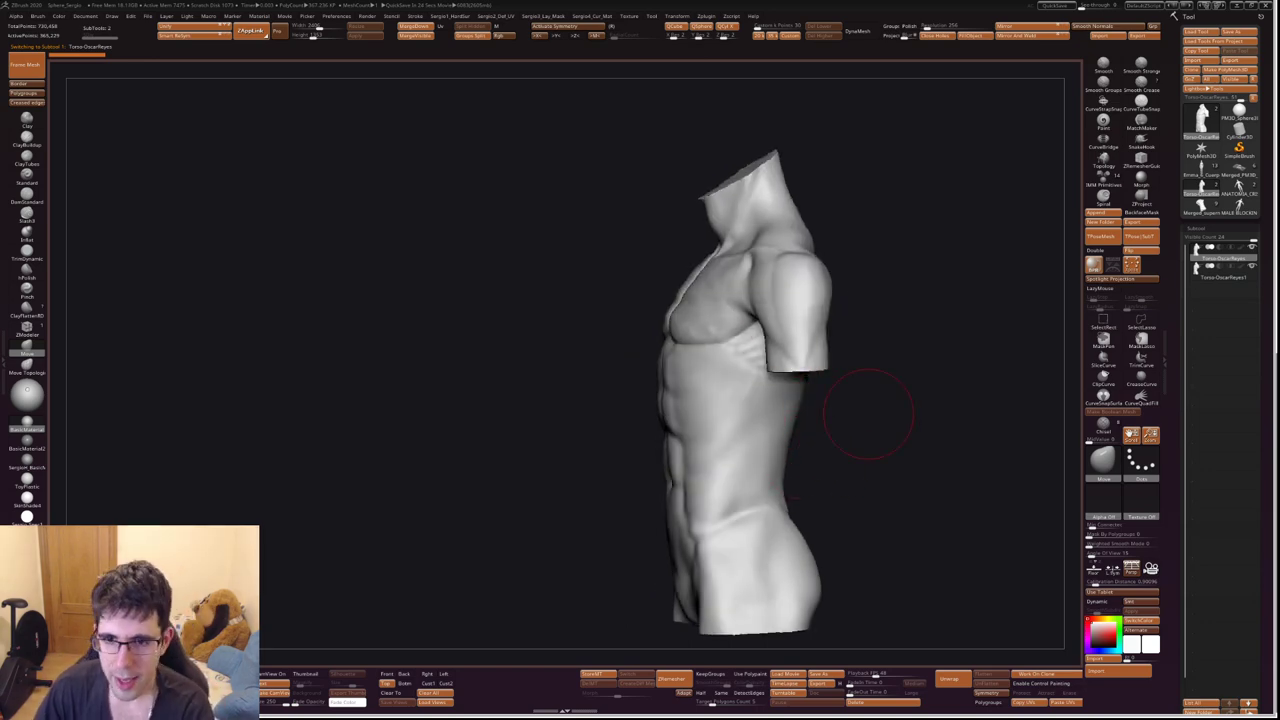
Compare the back and lower back by toggling Alt+Up/Down between smooth and detailed torsos.
{"action": "left_click_drag", "start_coordinate": [871, 414], "coordinate": [980, 414]}
{"action": "key", "text": "alt+Down"}
{"action": "key", "text": "alt+Up"}
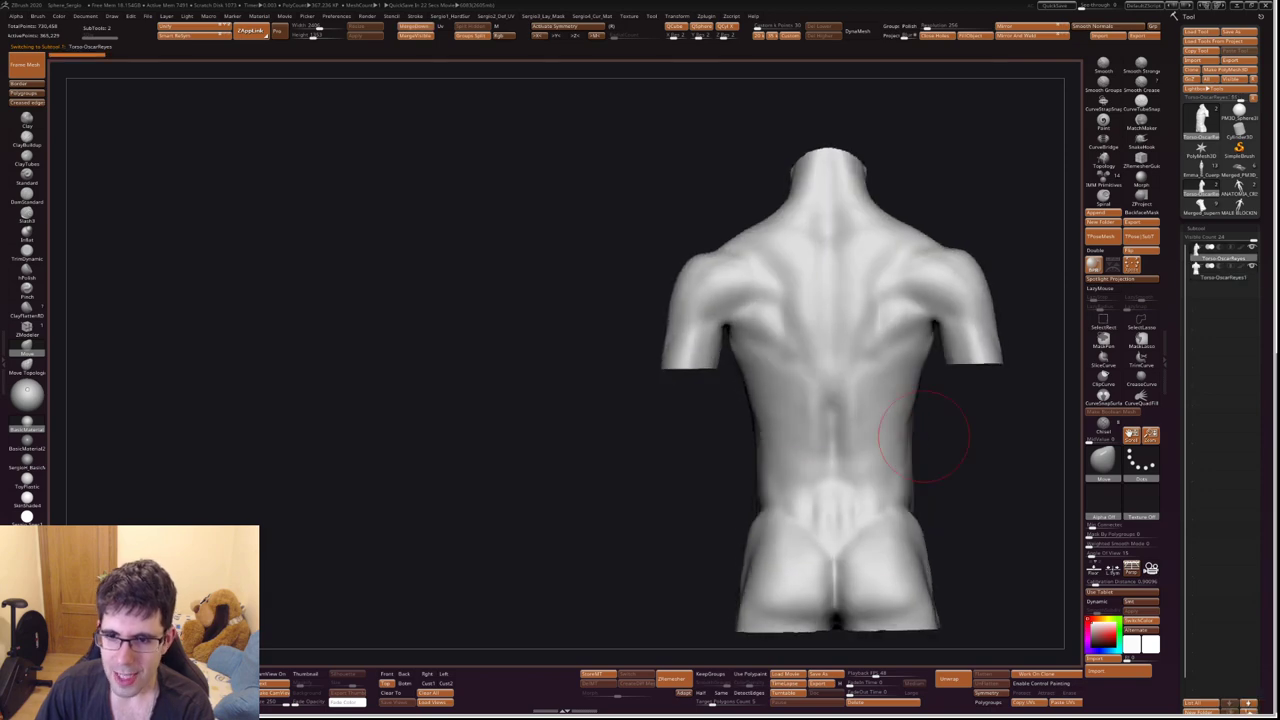
{"action": "key", "text": "alt+Down"}
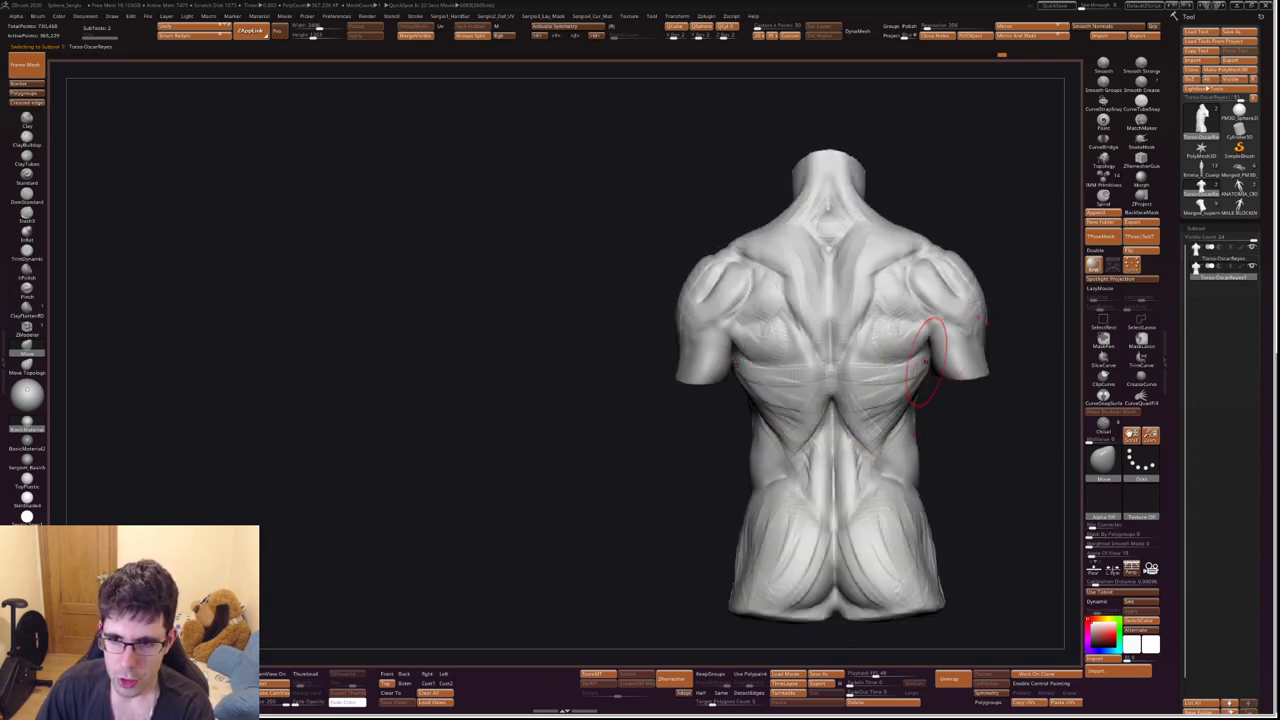
{"action": "key", "text": "alt+Up"}
{"action": "key", "text": "alt+Down"}
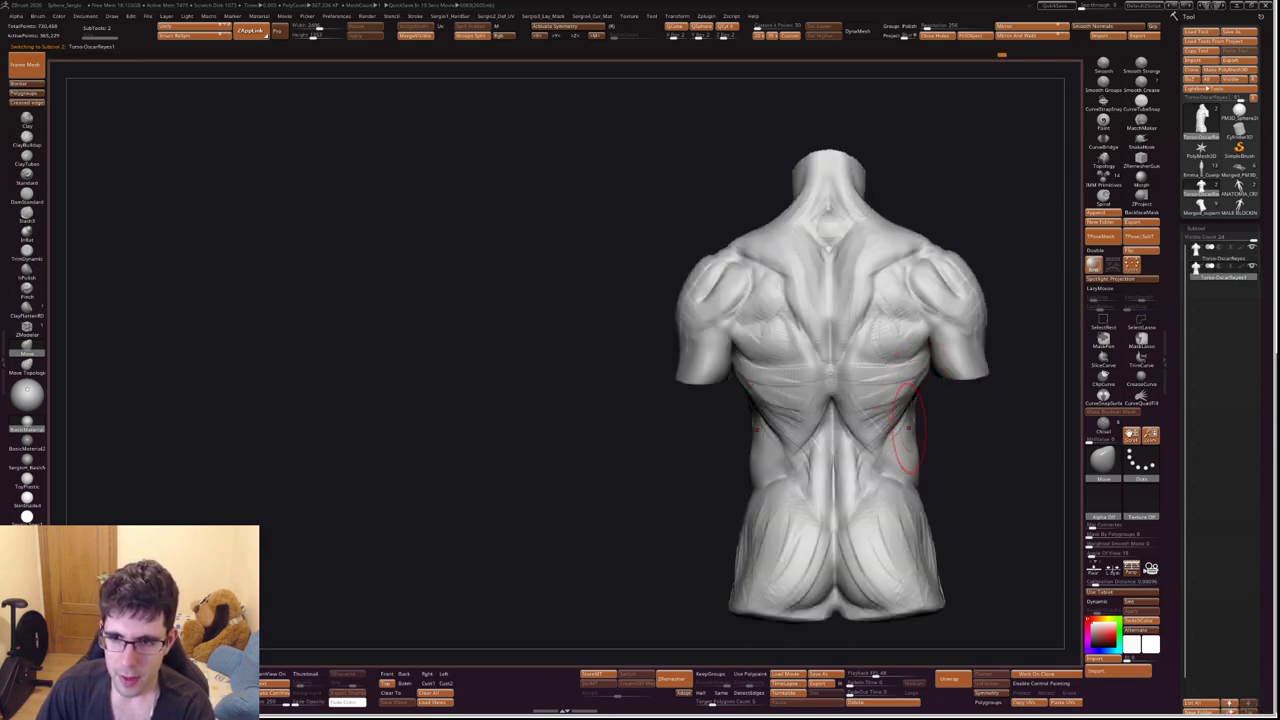
{"action": "key", "text": "alt+Up"}
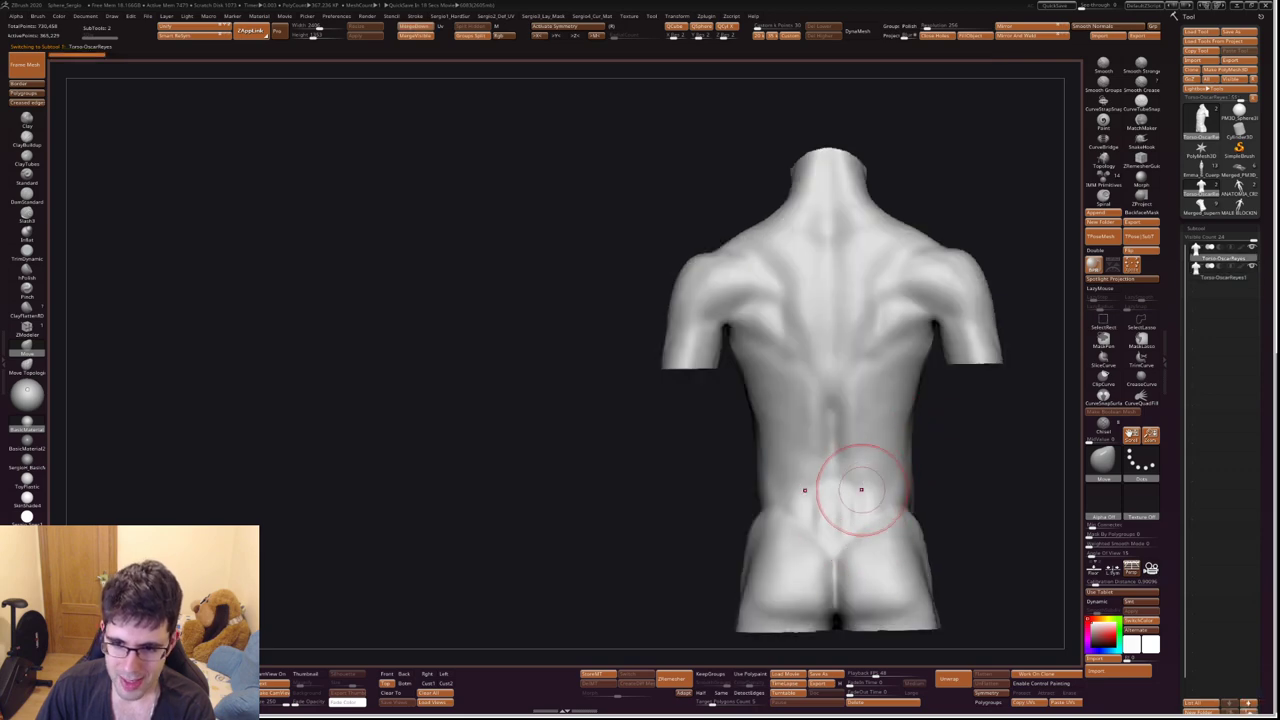
{"action": "key", "text": "alt+Down"}
{"action": "key", "text": "alt+Up"}
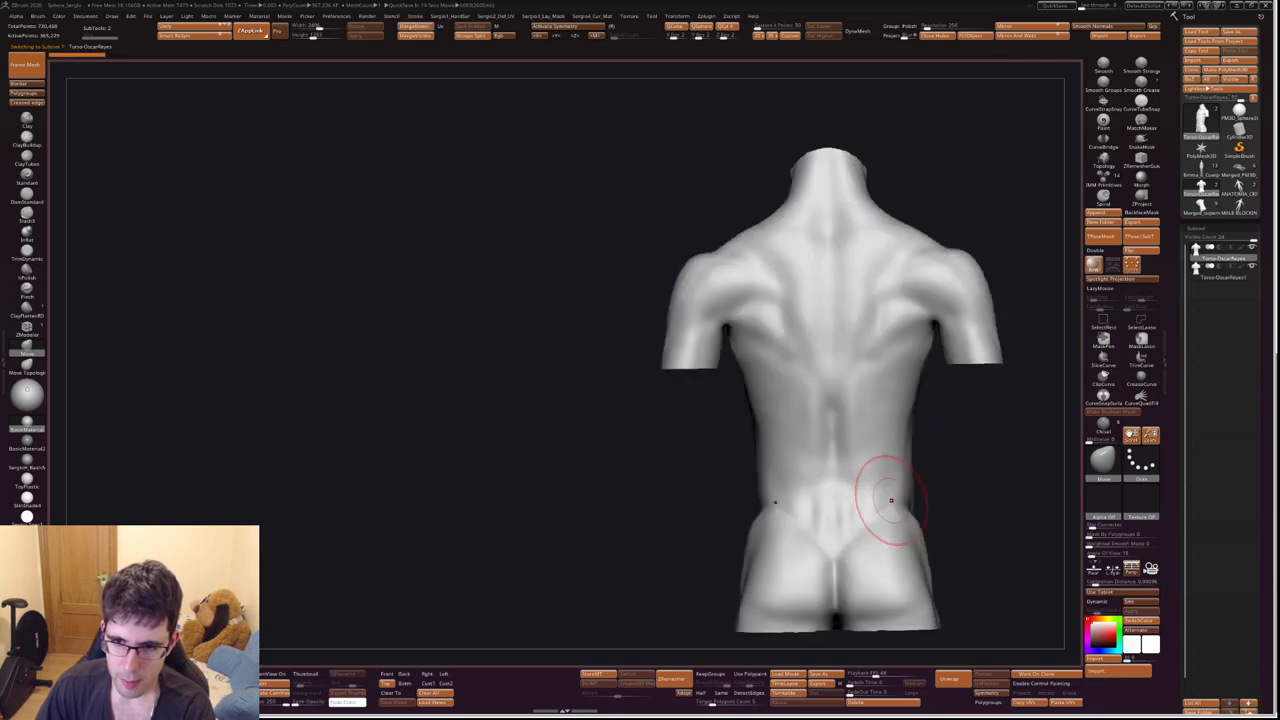
{"action": "key", "text": "alt+Down"}
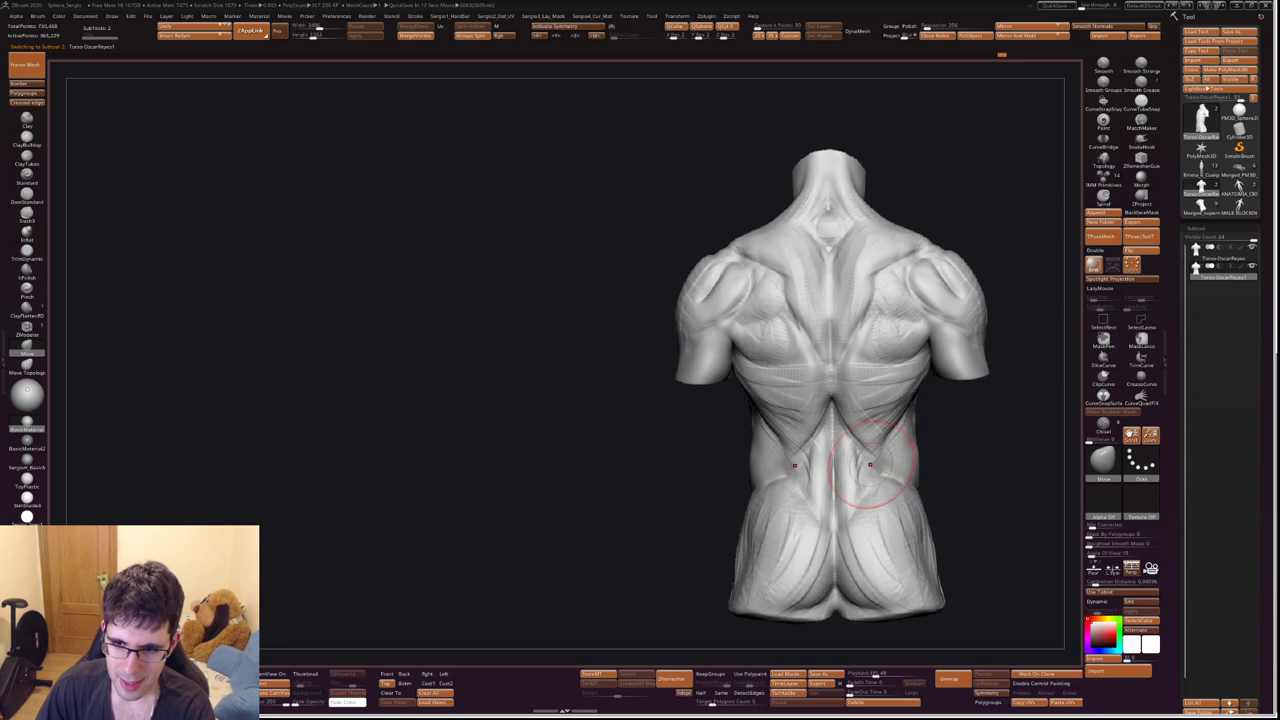
{"action": "key", "text": "alt+Up"}
{"action": "key", "text": "alt+Down"}
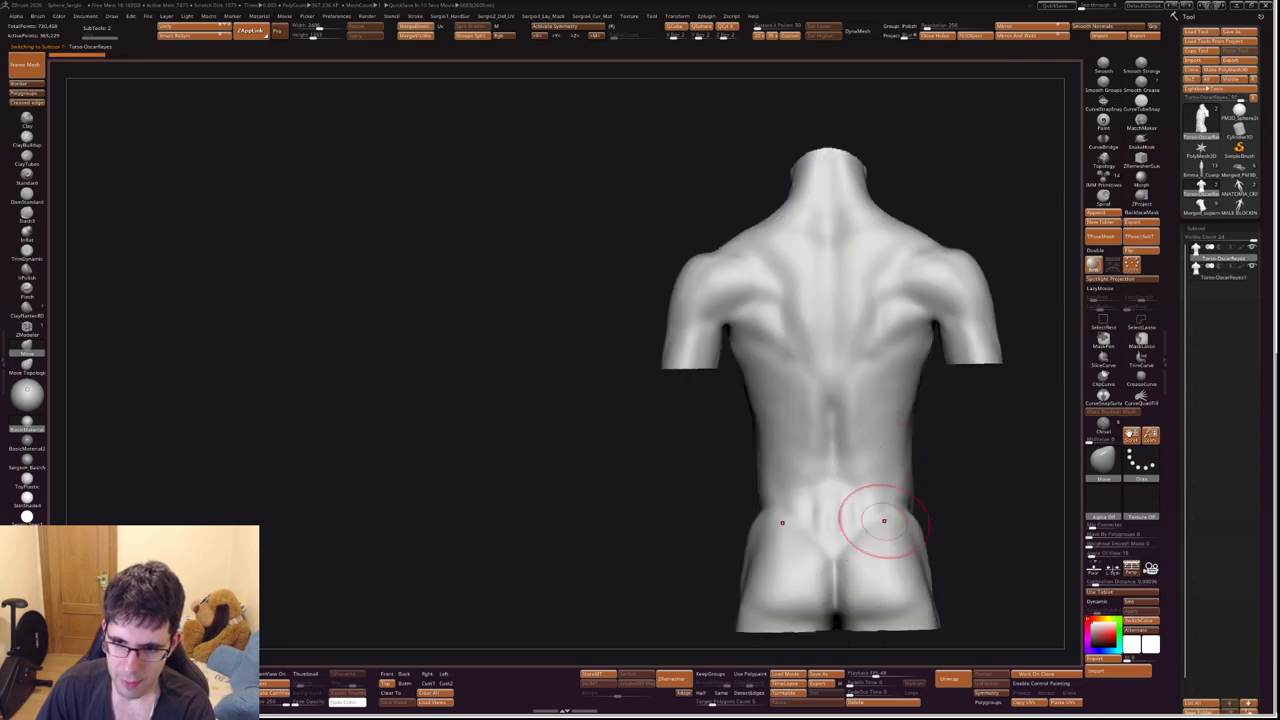
{"action": "key", "text": "alt+Up"}
{"action": "key", "text": "alt+Down"}
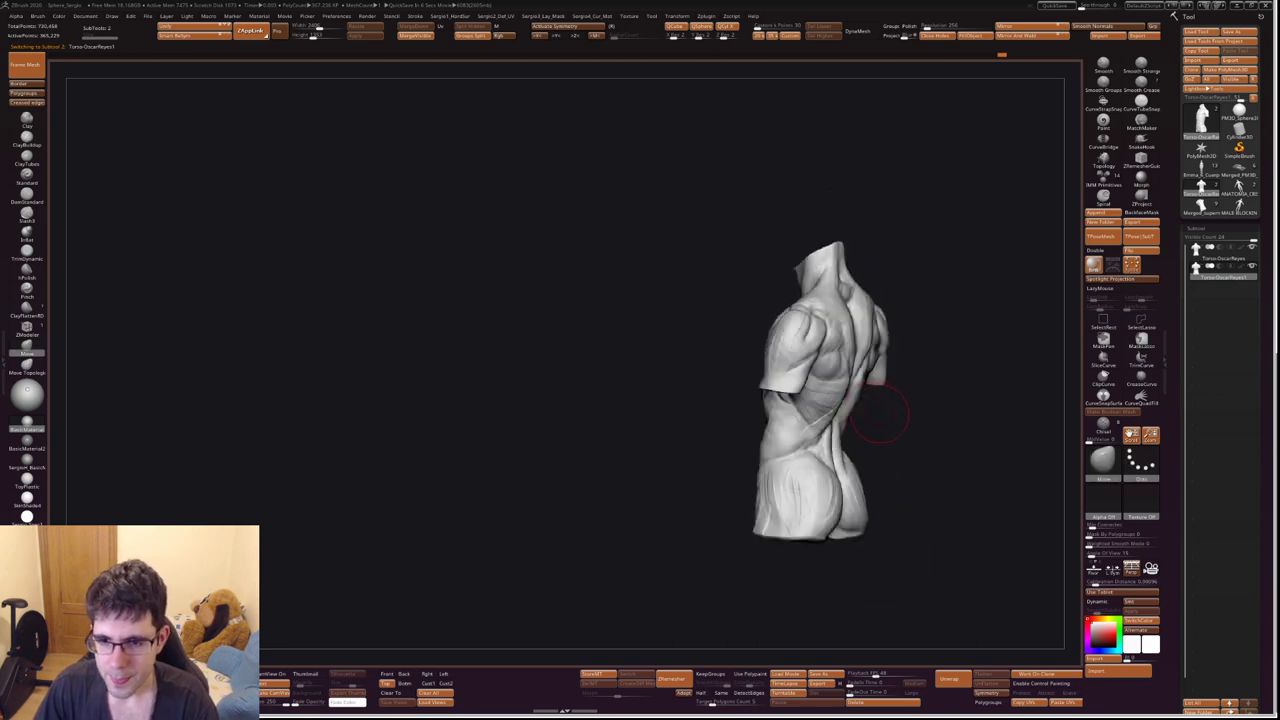
Rotate the torso to a three-quarter front view and frame it with F.
{"action": "mouse_move", "coordinate": [855, 373]}
{"action": "left_mouse_down"}
{"action": "mouse_move", "coordinate": [790, 380]}
{"action": "mouse_move", "coordinate": [900, 395]}
{"action": "mouse_move", "coordinate": [760, 490]}
{"action": "mouse_move", "coordinate": [749, 452]}
{"action": "left_mouse_up"}
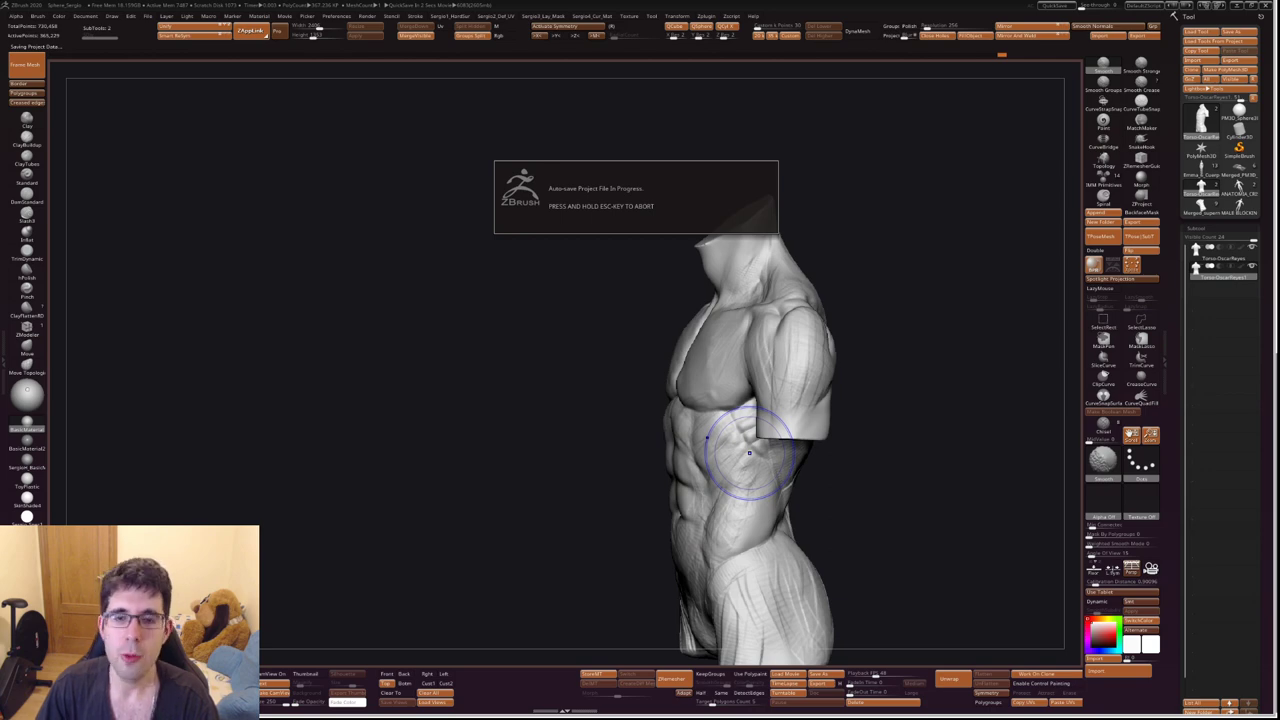
{"action": "left_click_drag", "start_coordinate": [886, 371], "coordinate": [797, 419]}
{"action": "key", "text": "f"}
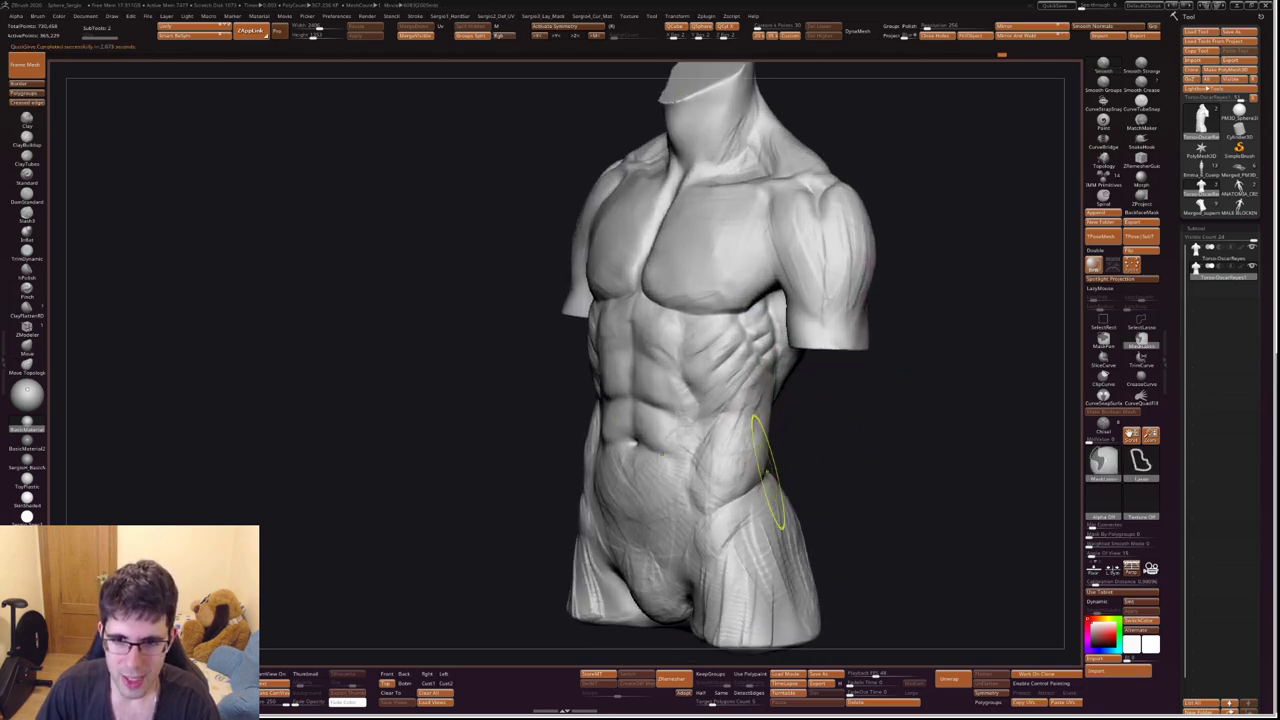